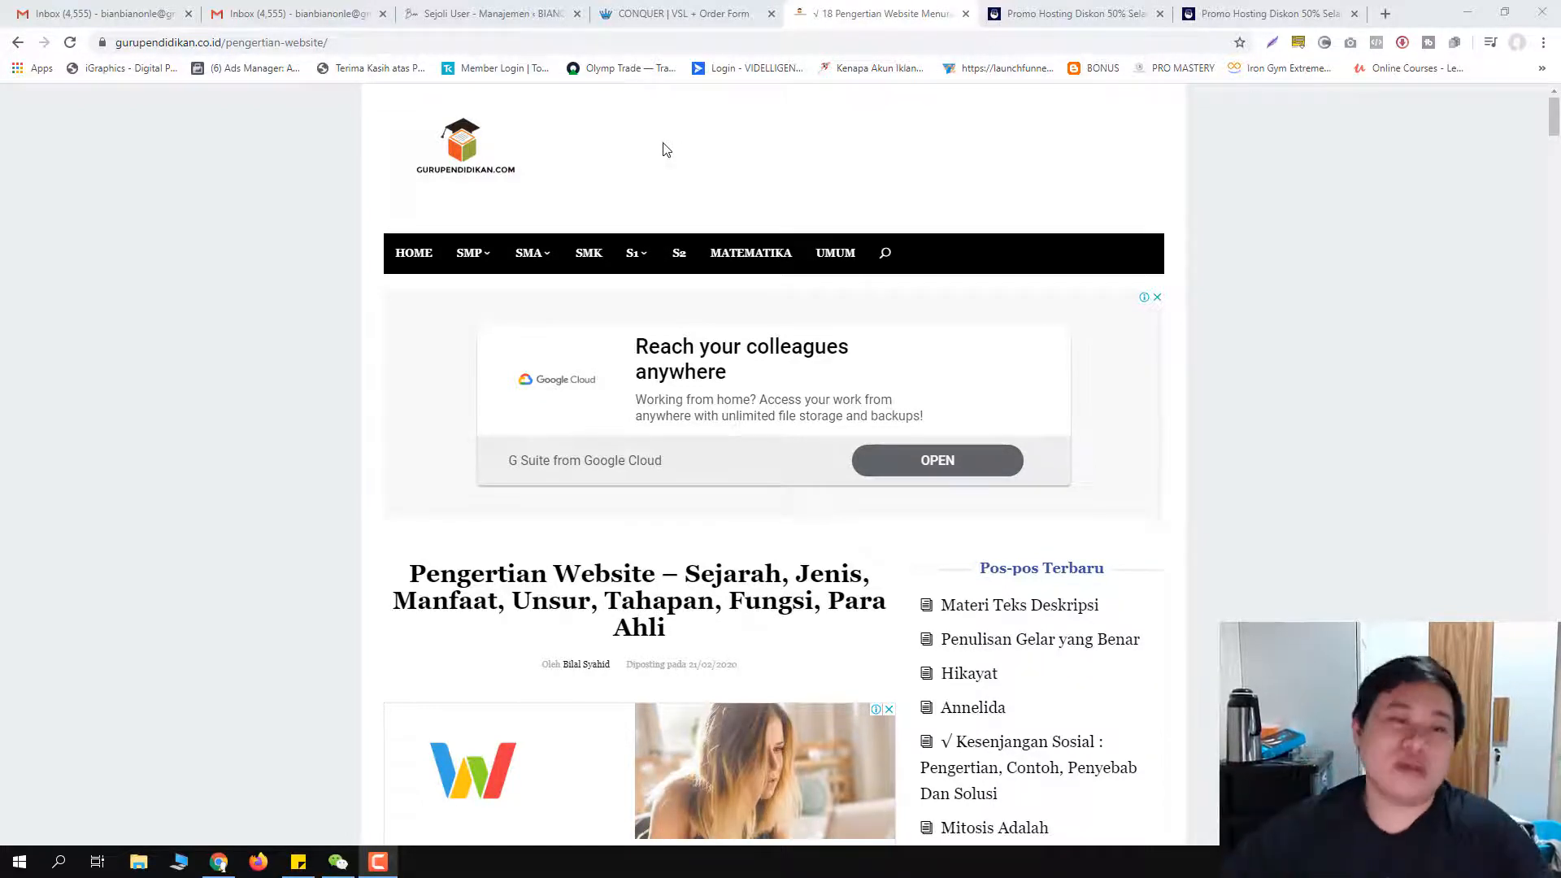
Step: Highlight the current article's heading and scroll through the article text
scroll(651, 272, down, 4)
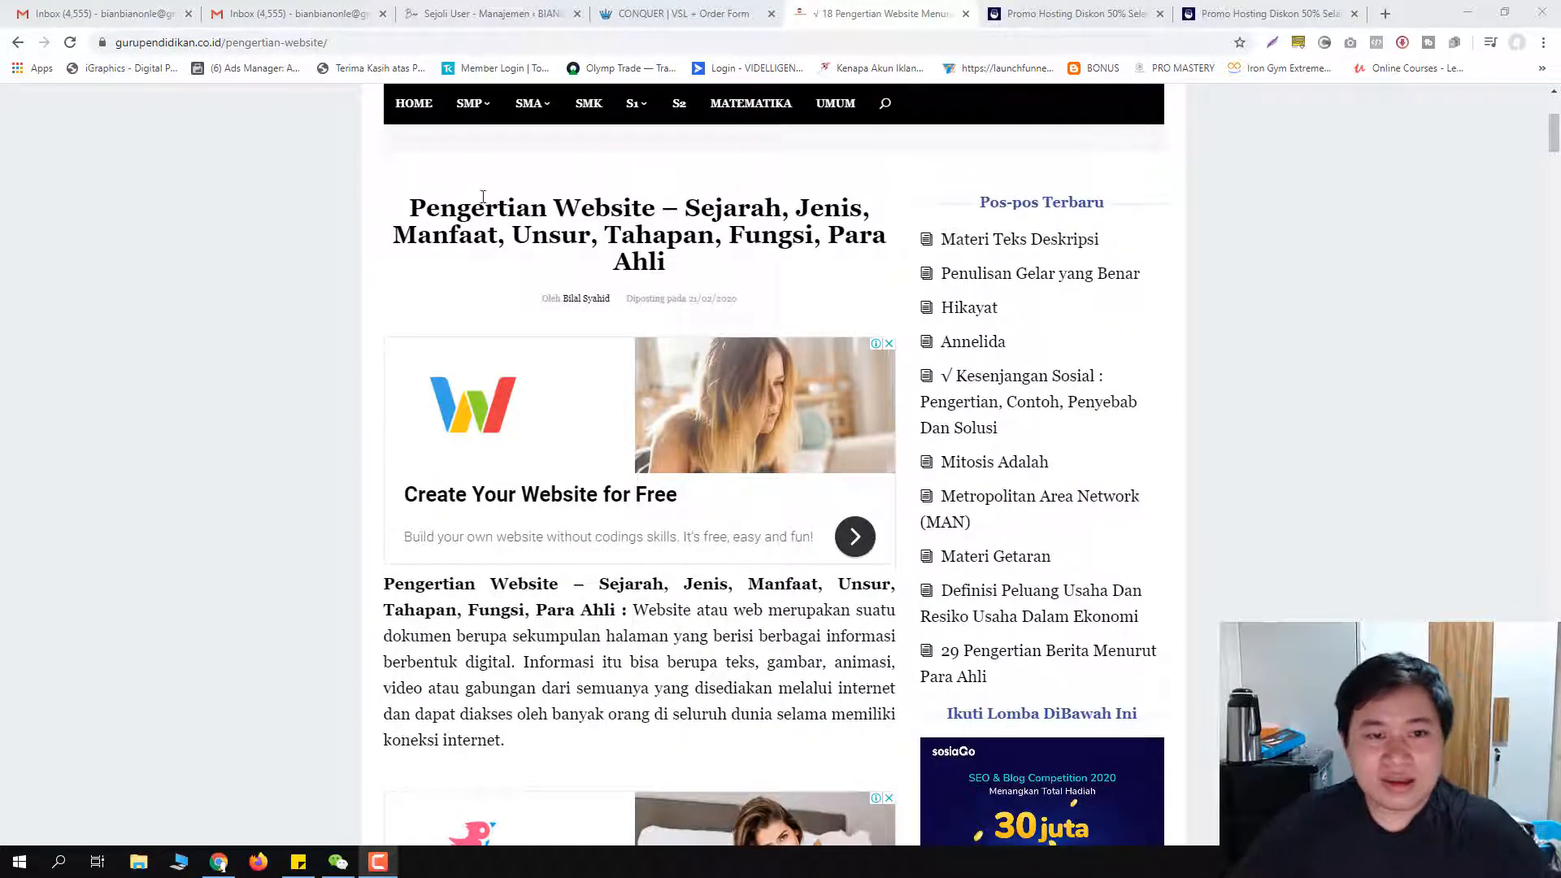
drag(426, 208, 684, 234)
drag(346, 222, 453, 218)
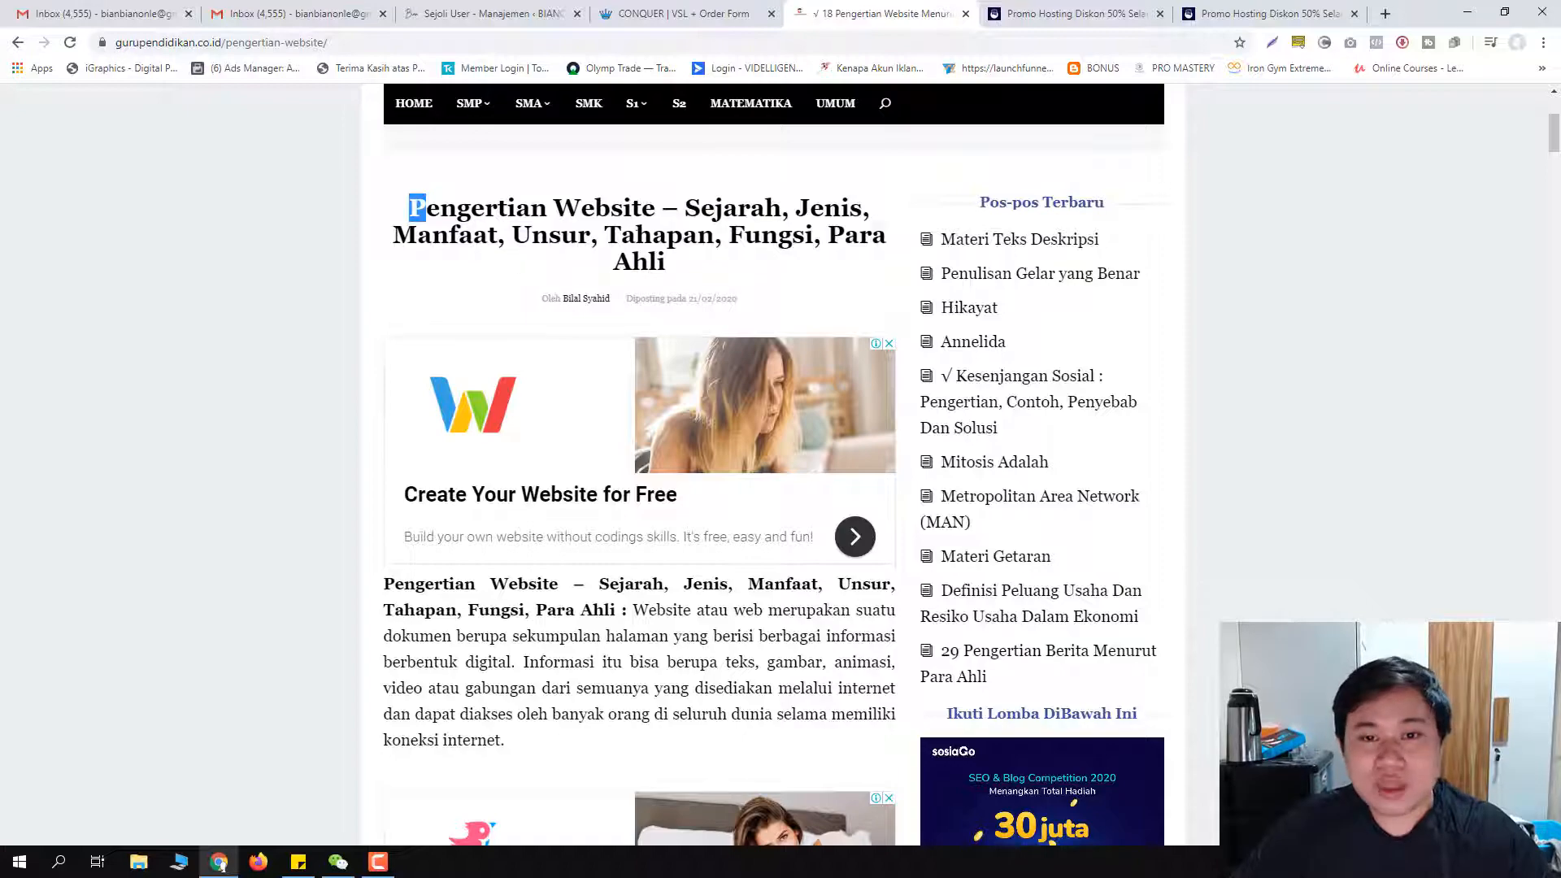
scroll(567, 272, down, 3)
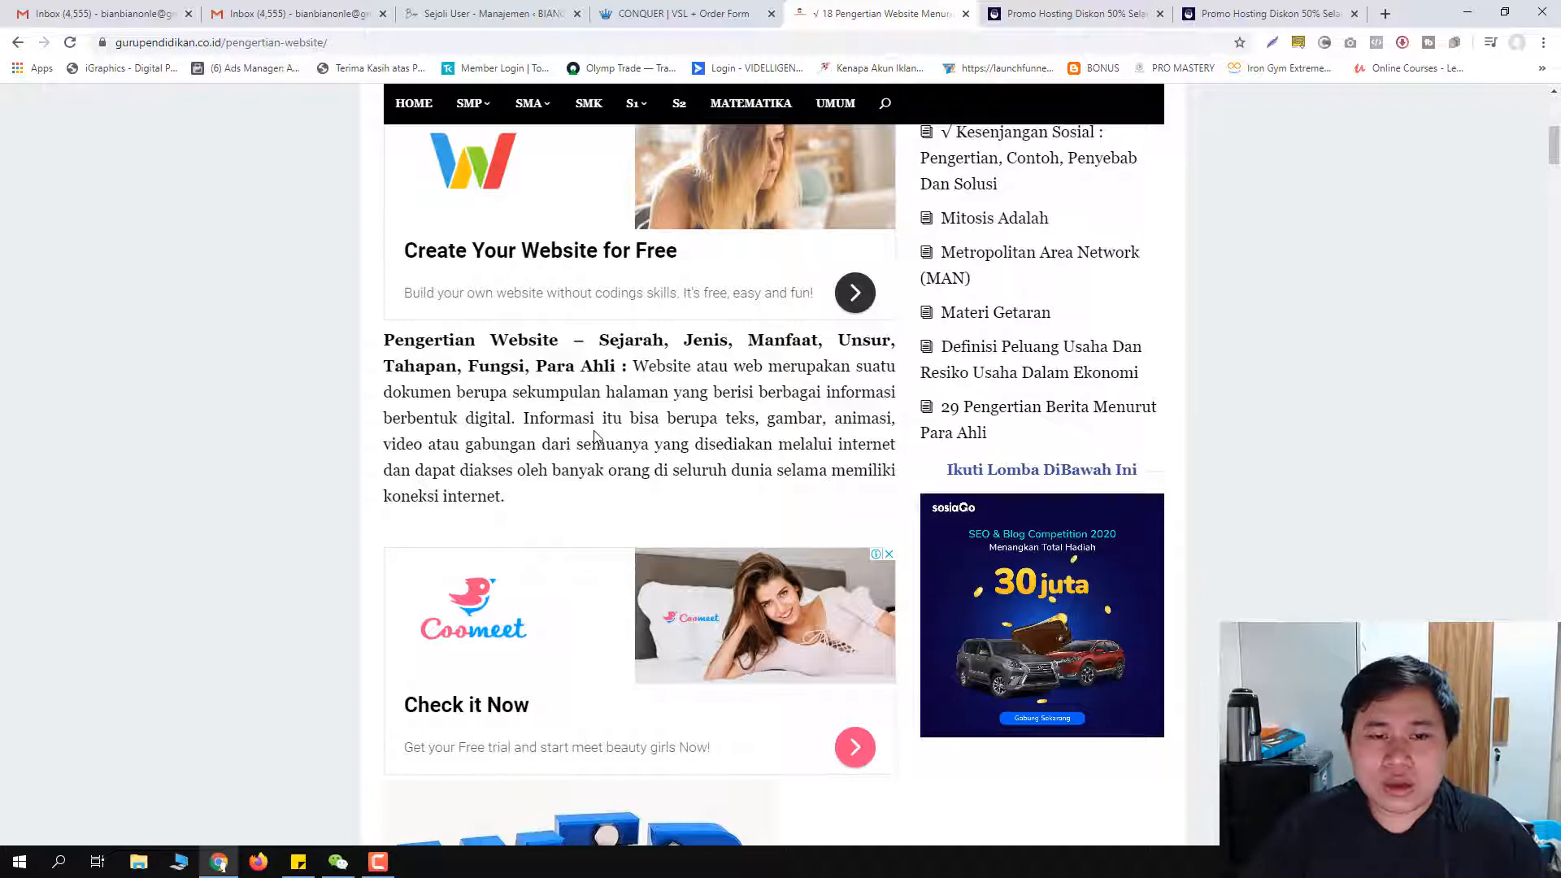
scroll(499, 405, down, 3)
scroll(522, 397, up, 4)
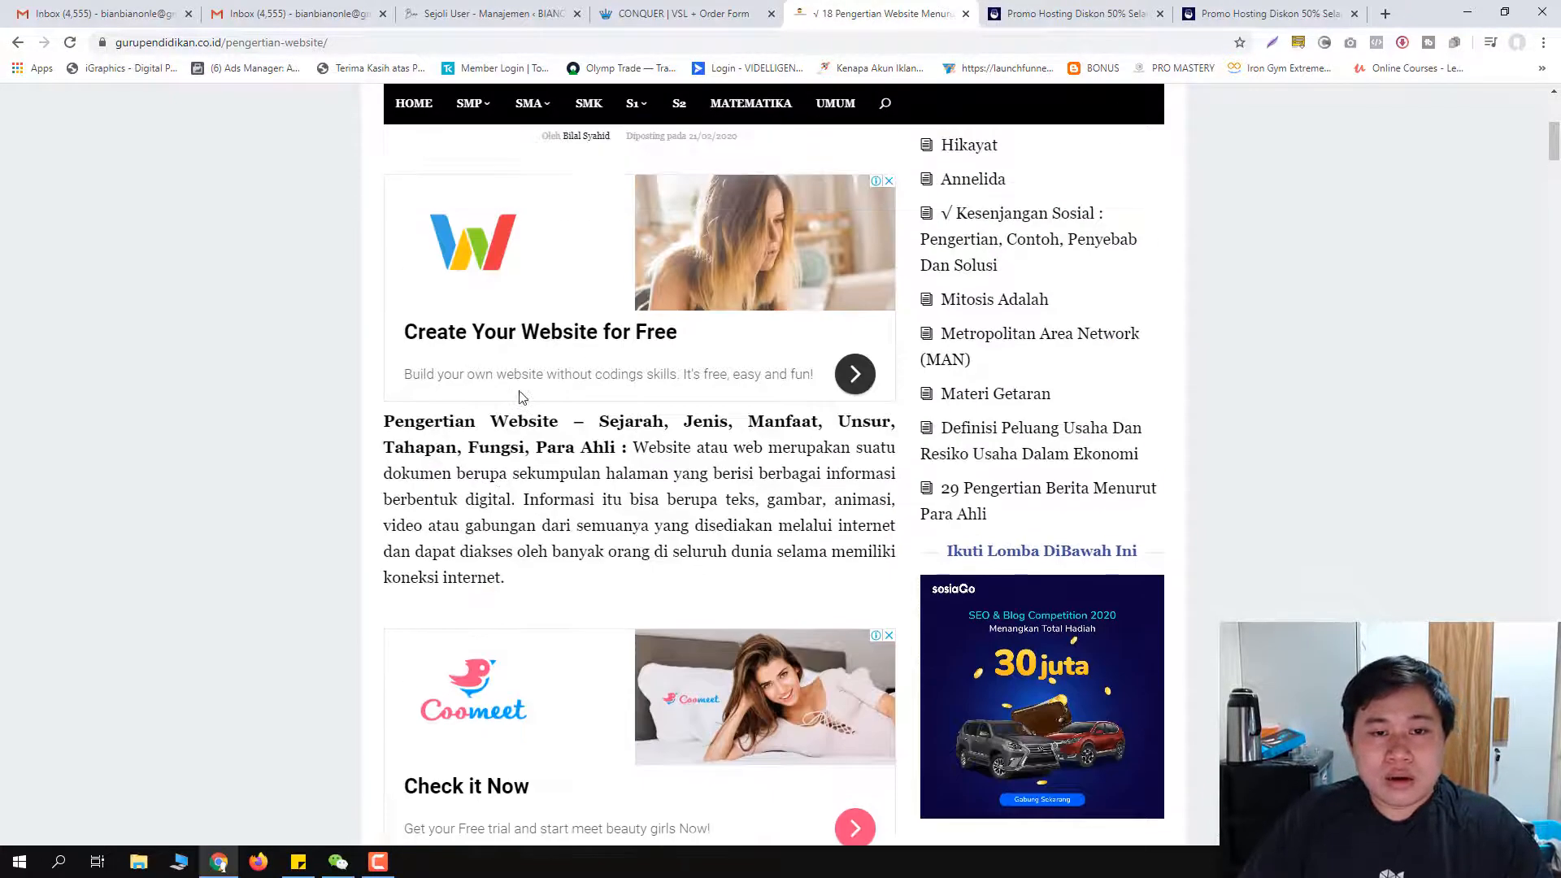
scroll(521, 397, up, 6)
scroll(519, 406, down, 5)
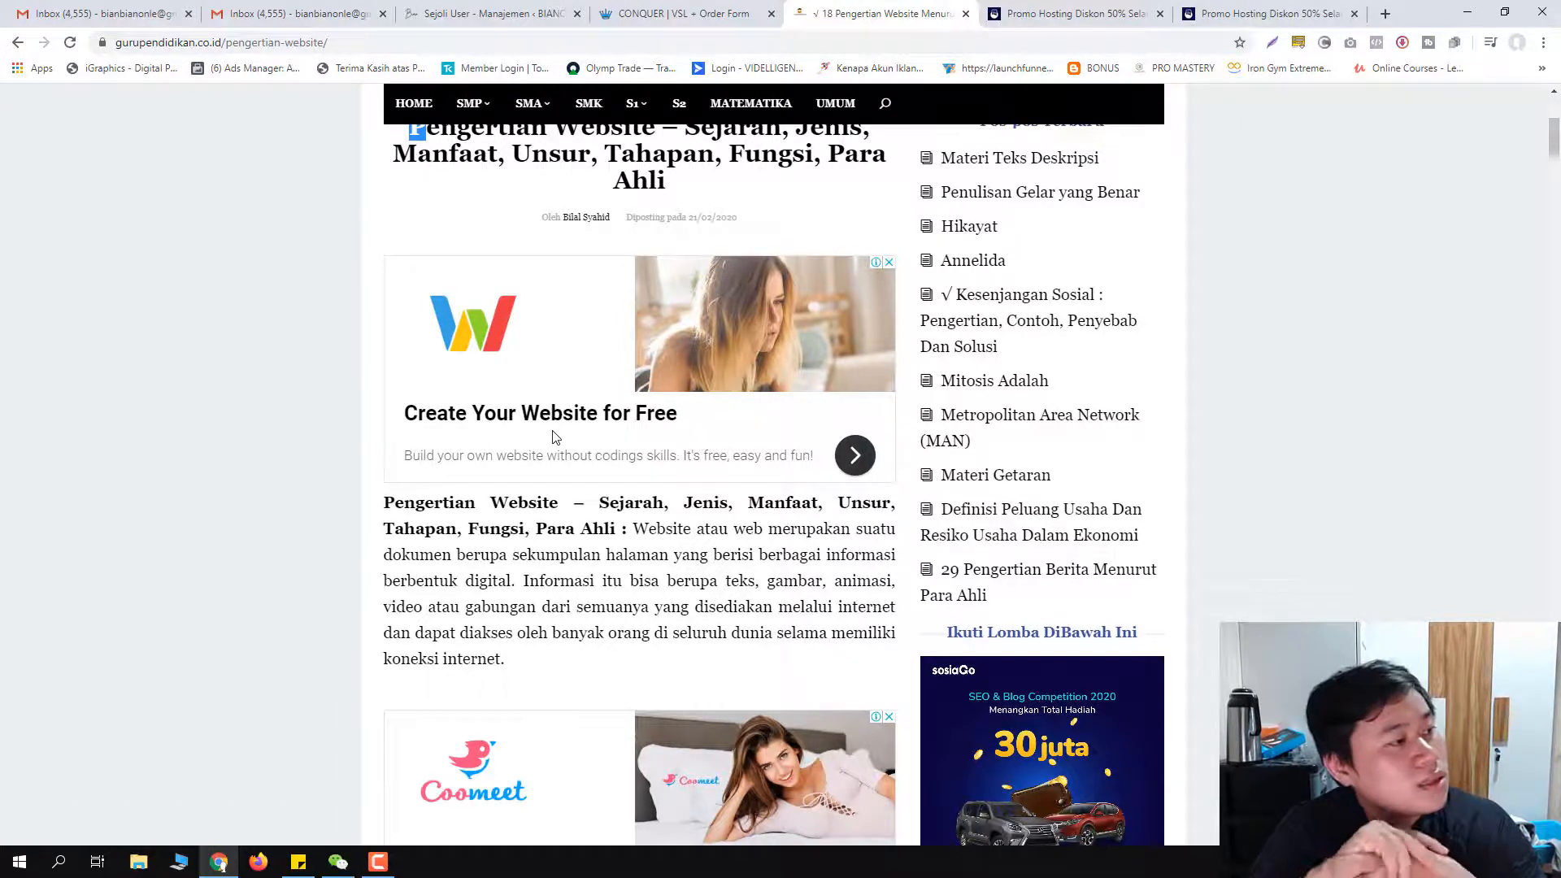
Step: Search for 'pengertian hosting menurut ahli' and open the seputarpengetahuan.co.id article
click(361, 43)
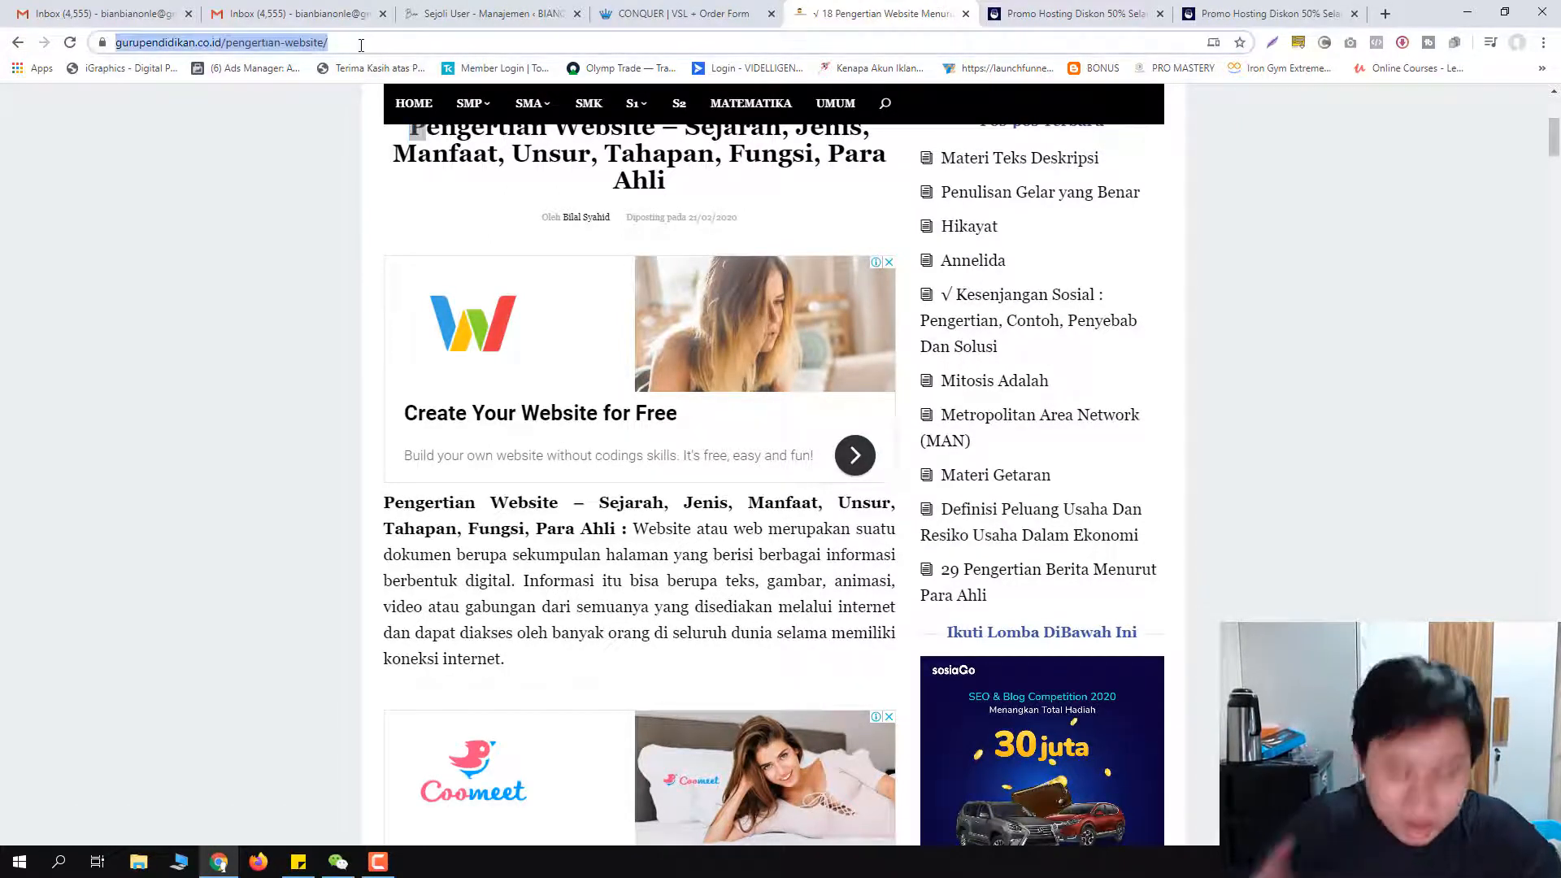
text(p)
key(BackSpace)
key(BackSpace)
text(penge)
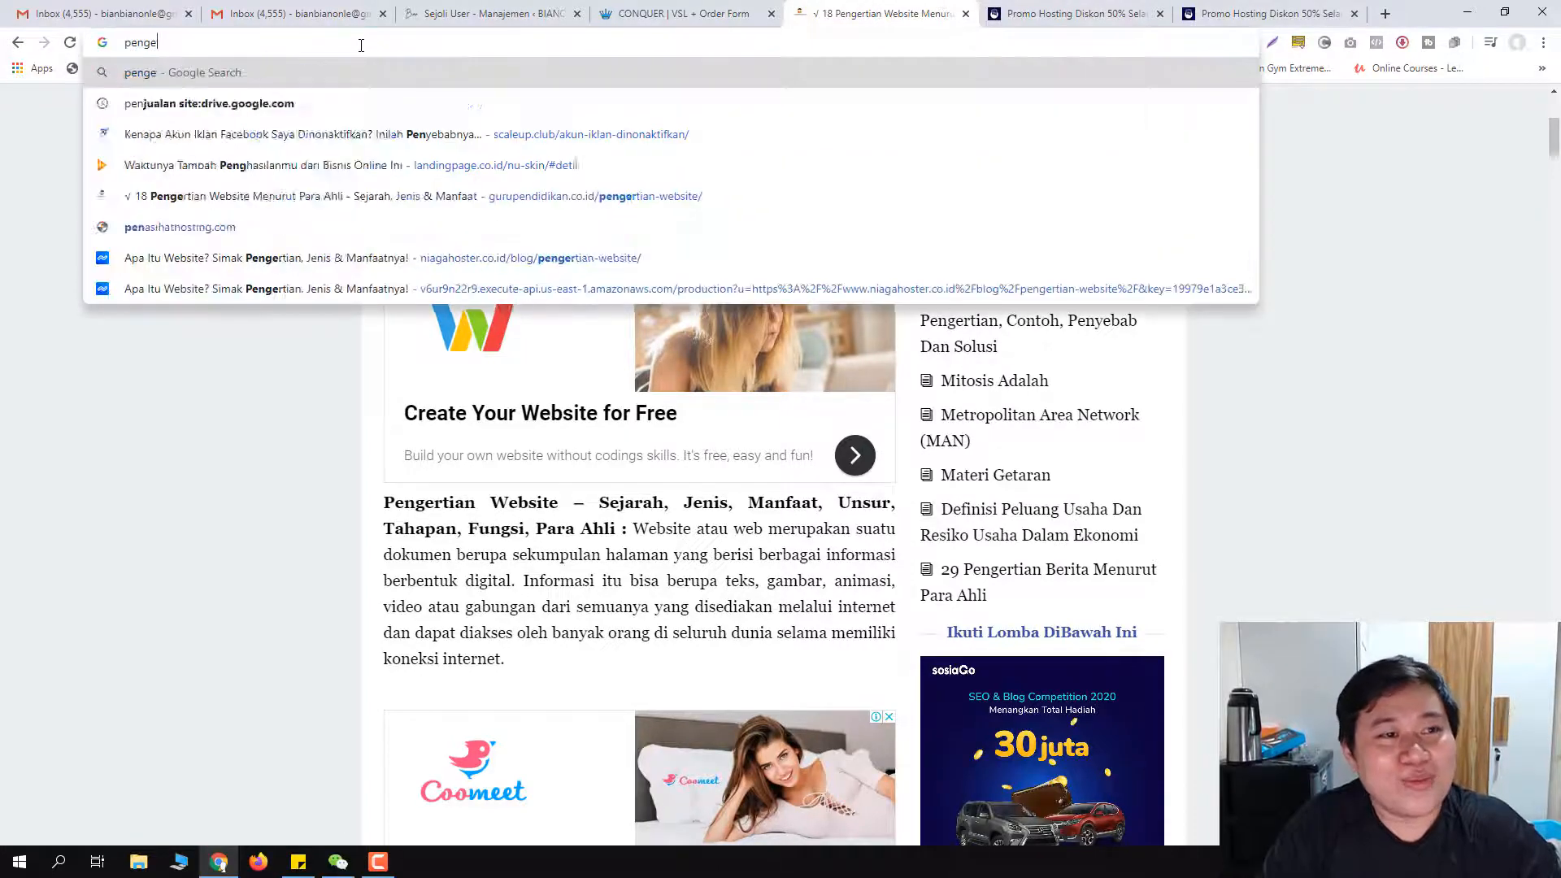
text(rtian hosti)
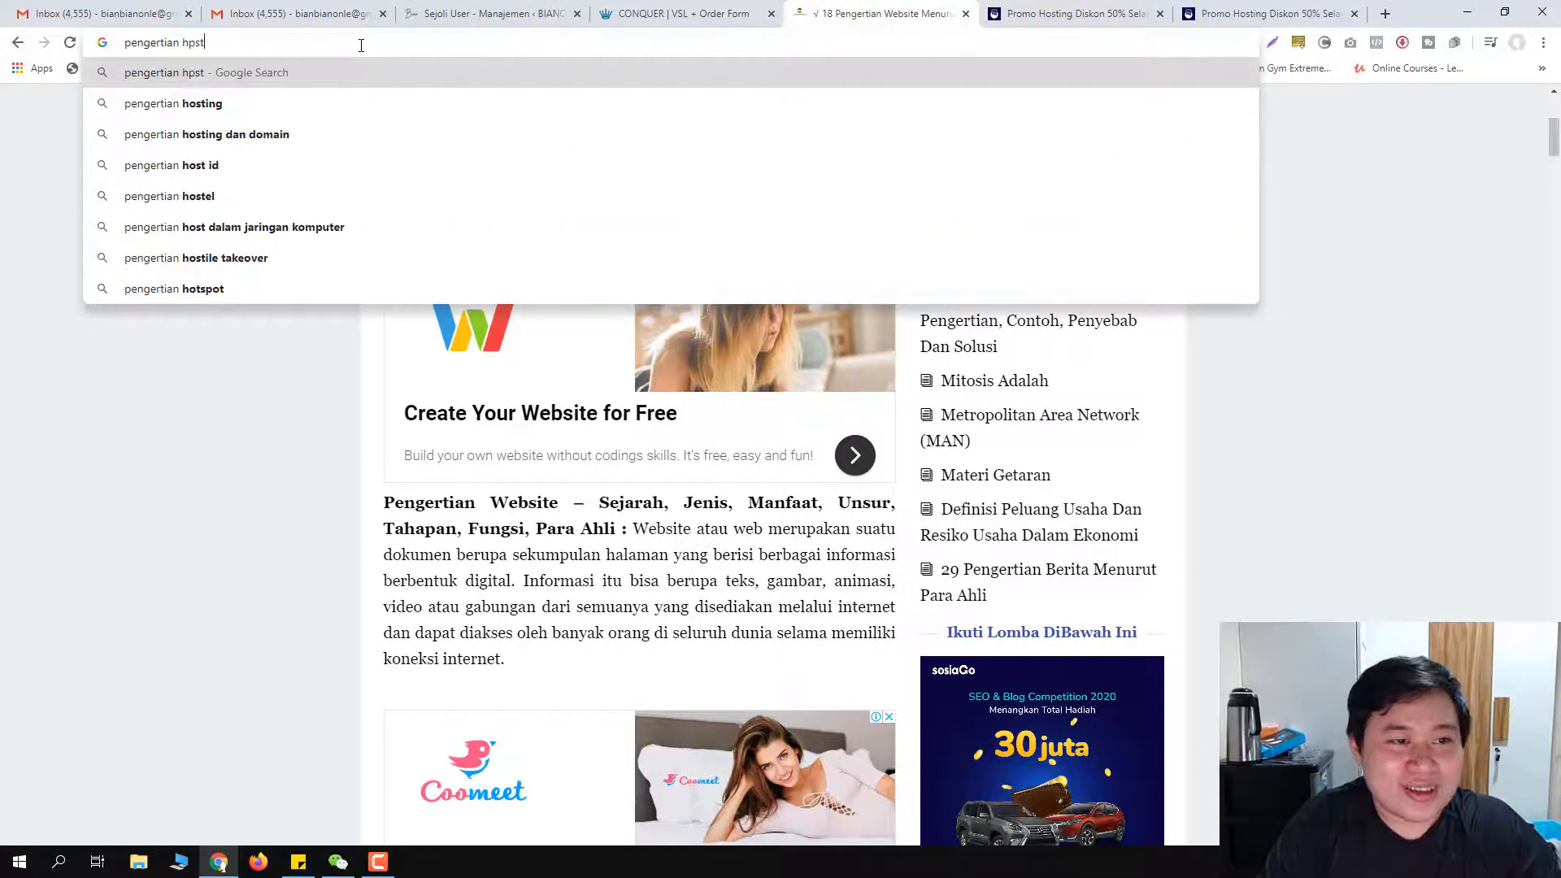
text(ng )
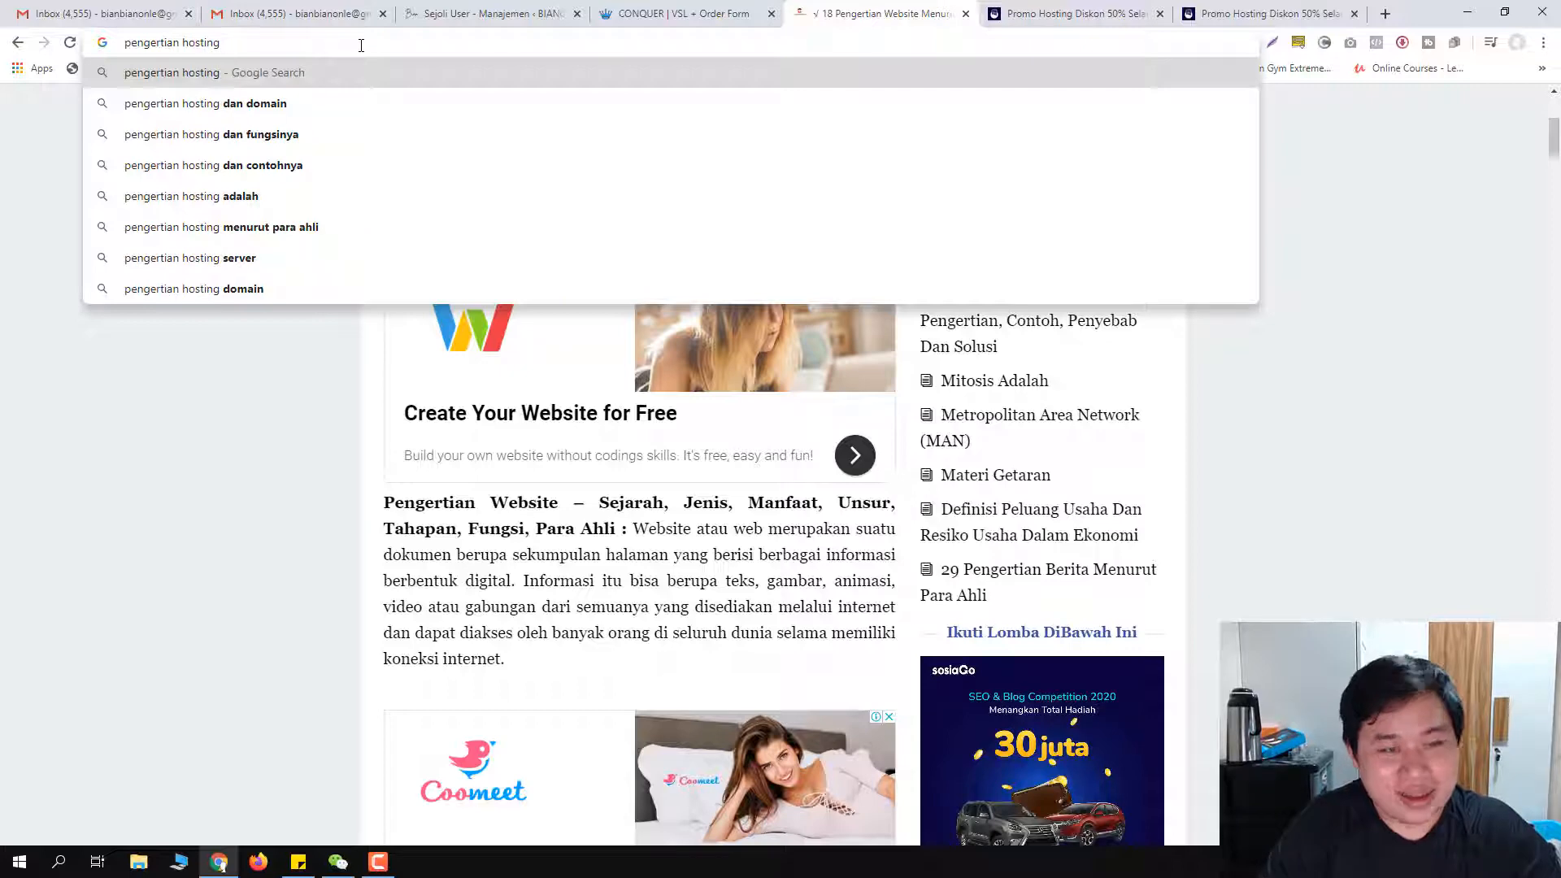
text(menurut ah)
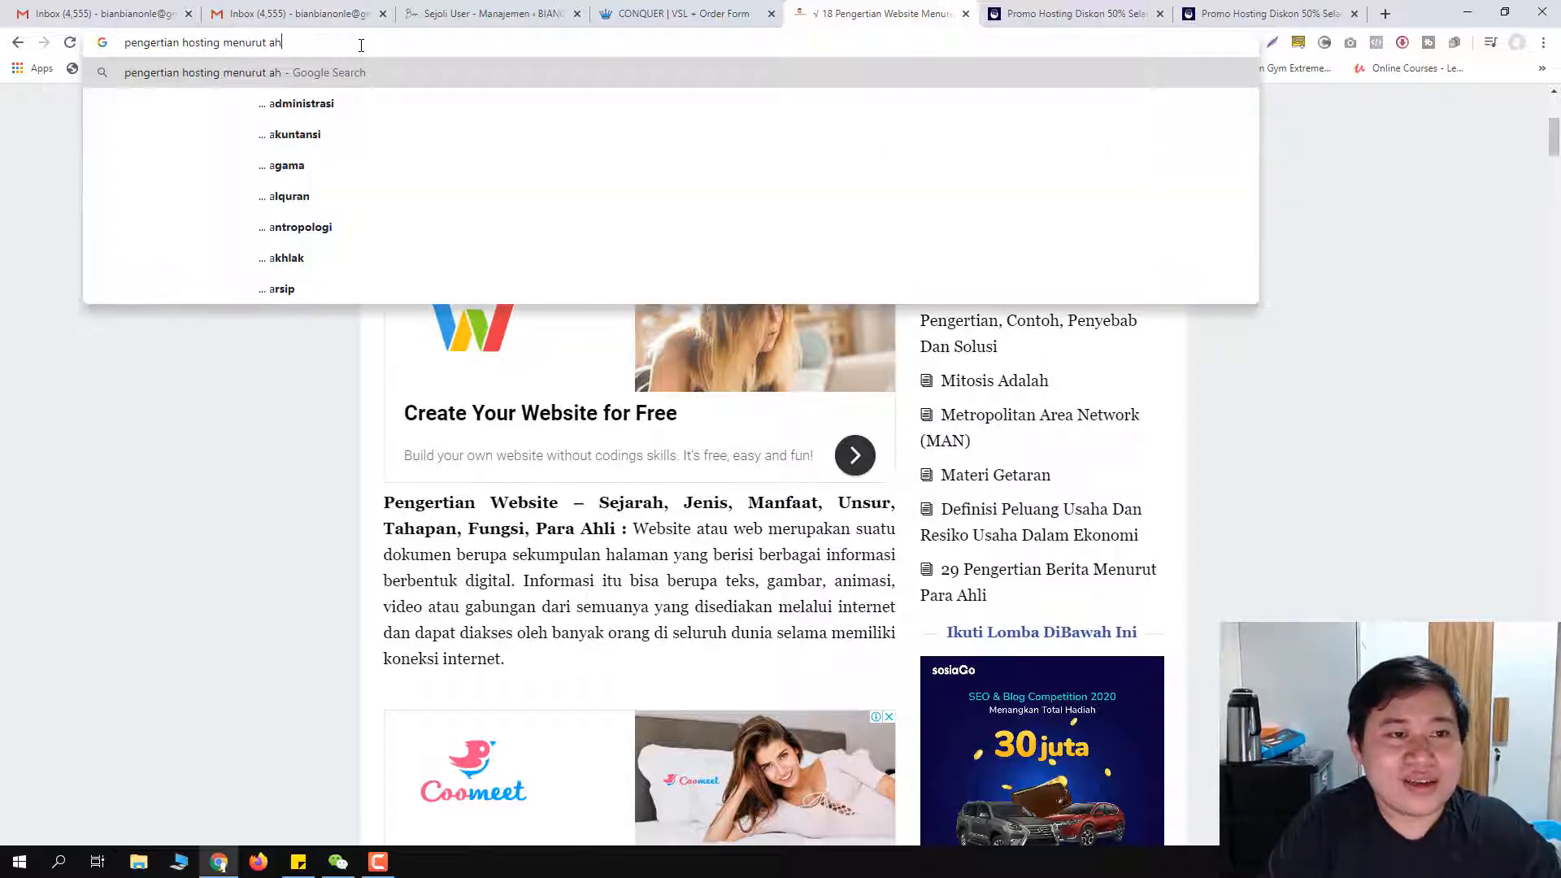
text(li)
key(Return)
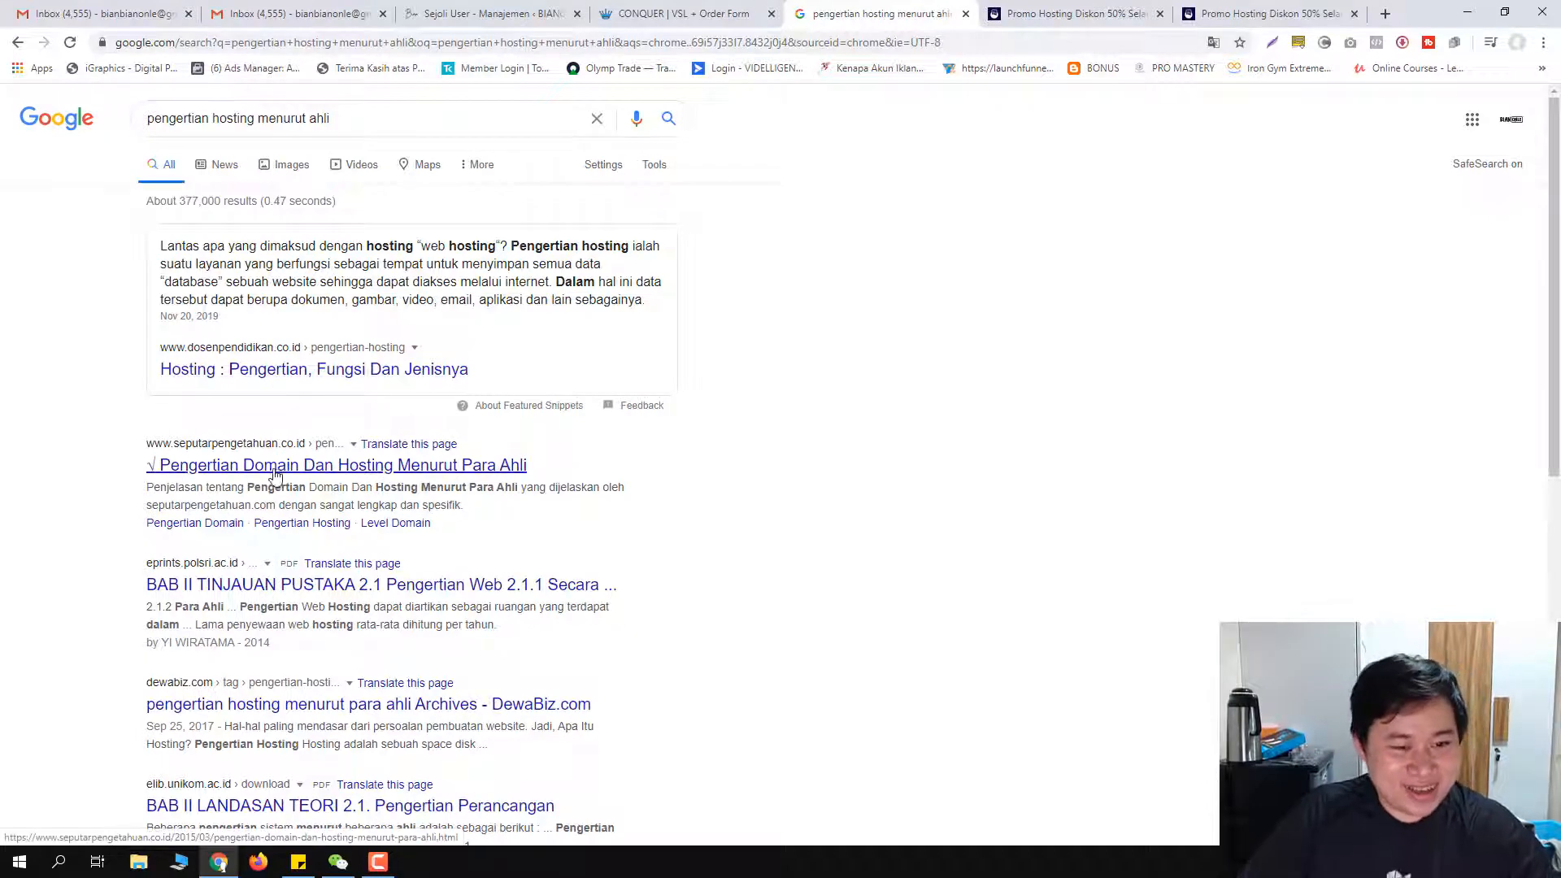
click(414, 468)
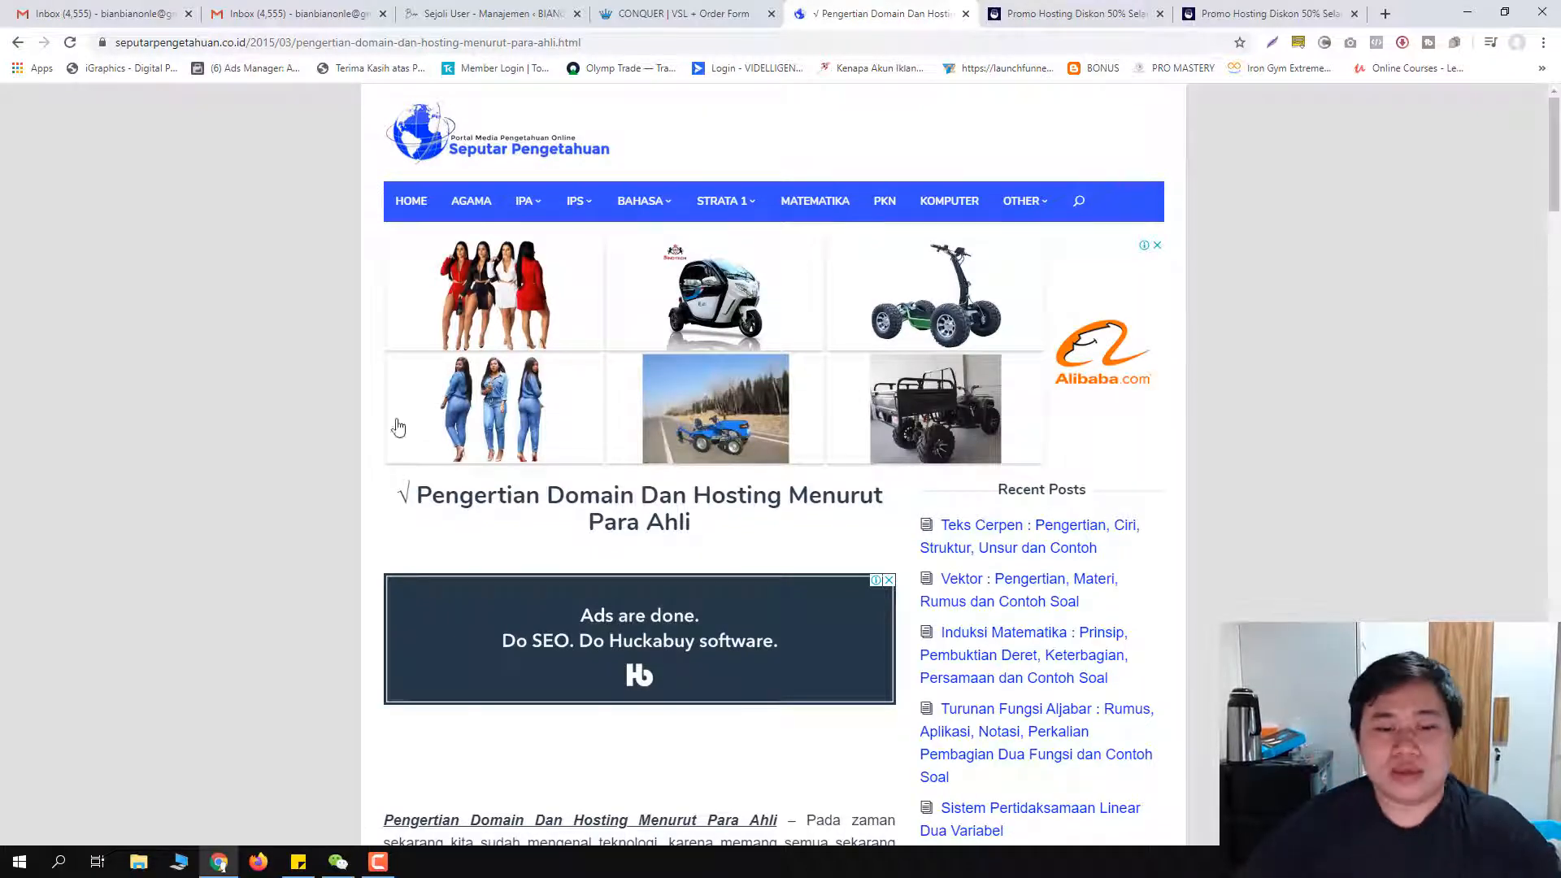
scroll(393, 425, down, 4)
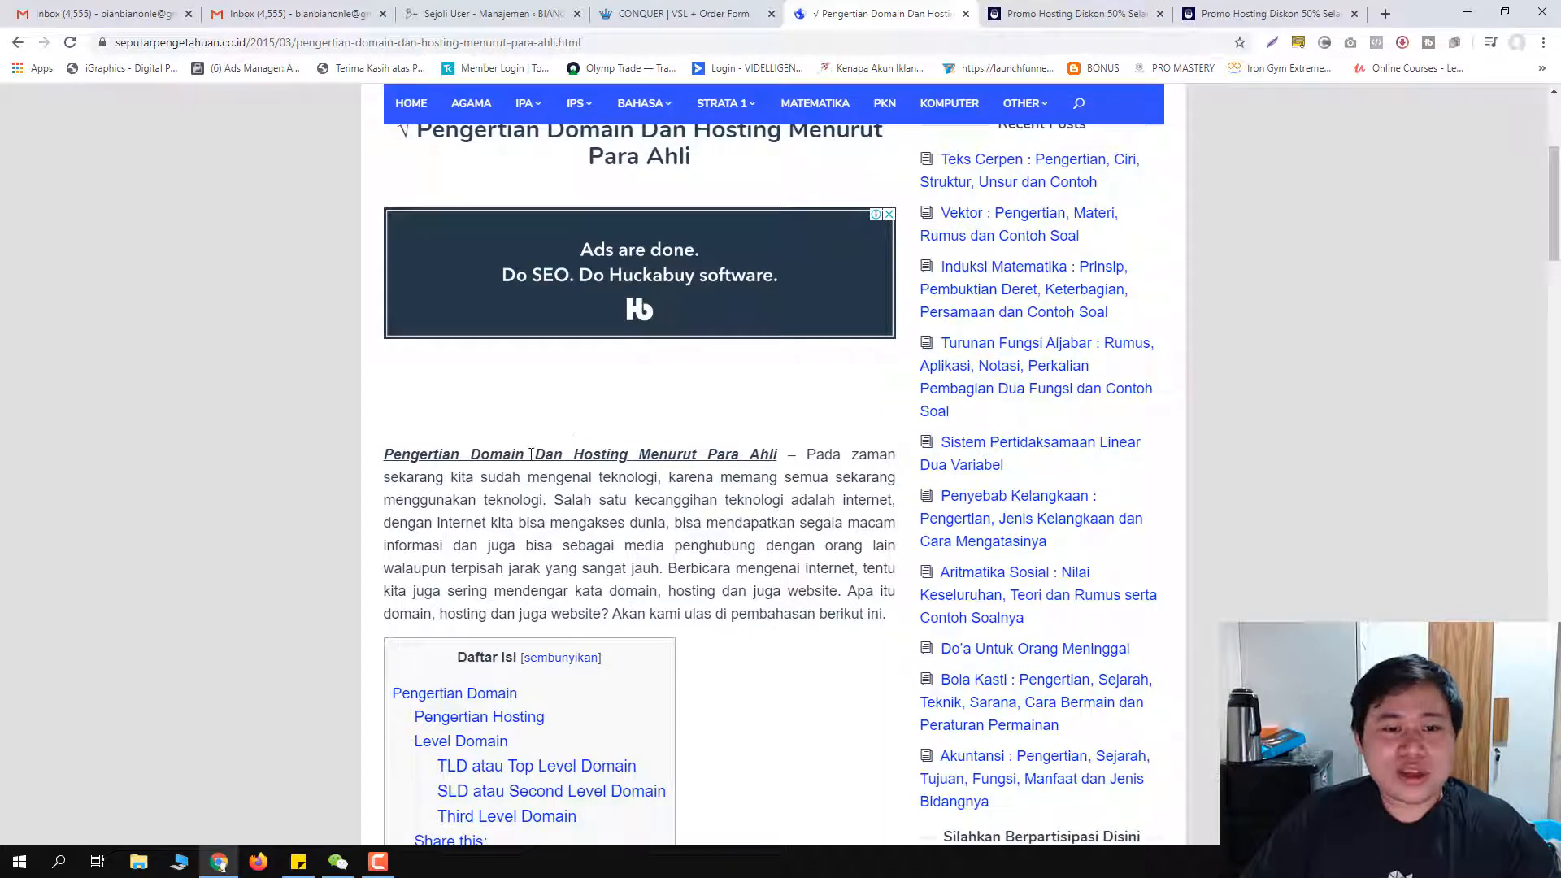
scroll(530, 459, down, 2)
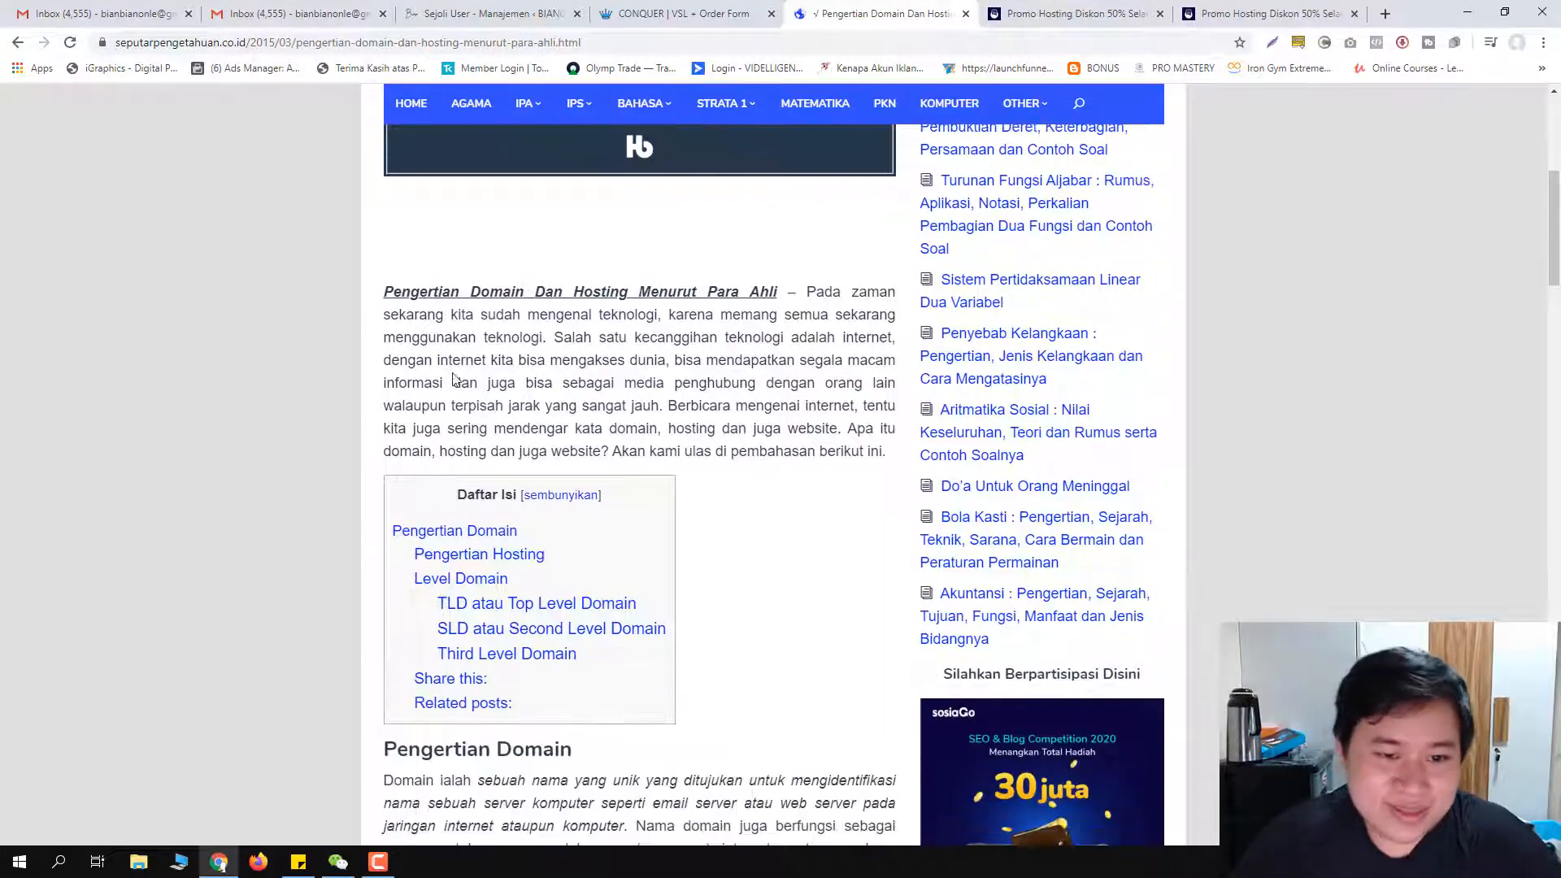
scroll(537, 341, down, 5)
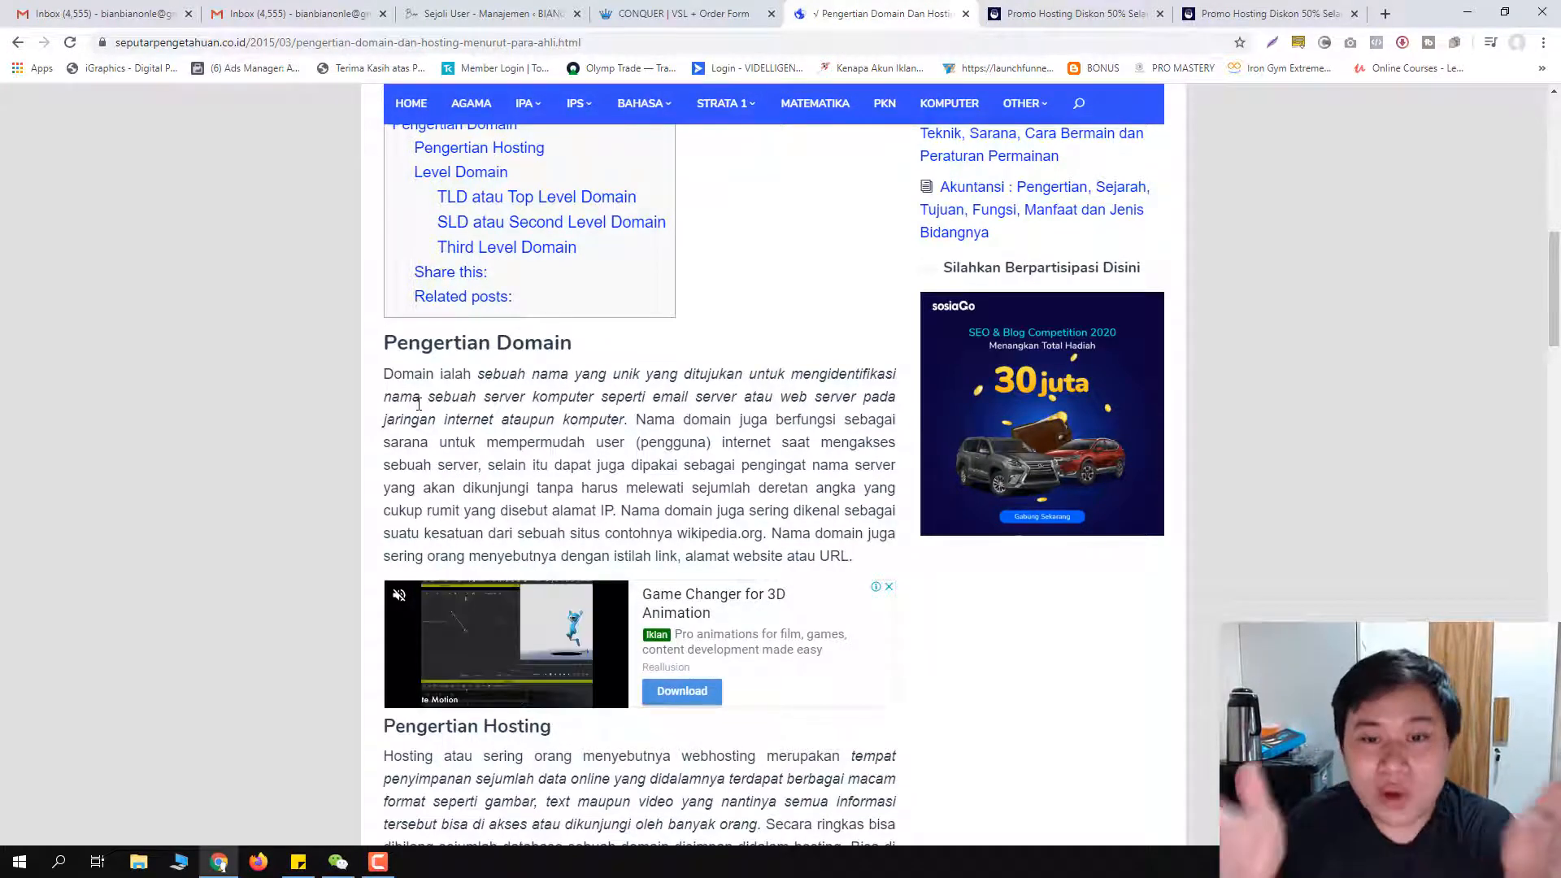
scroll(474, 379, down, 4)
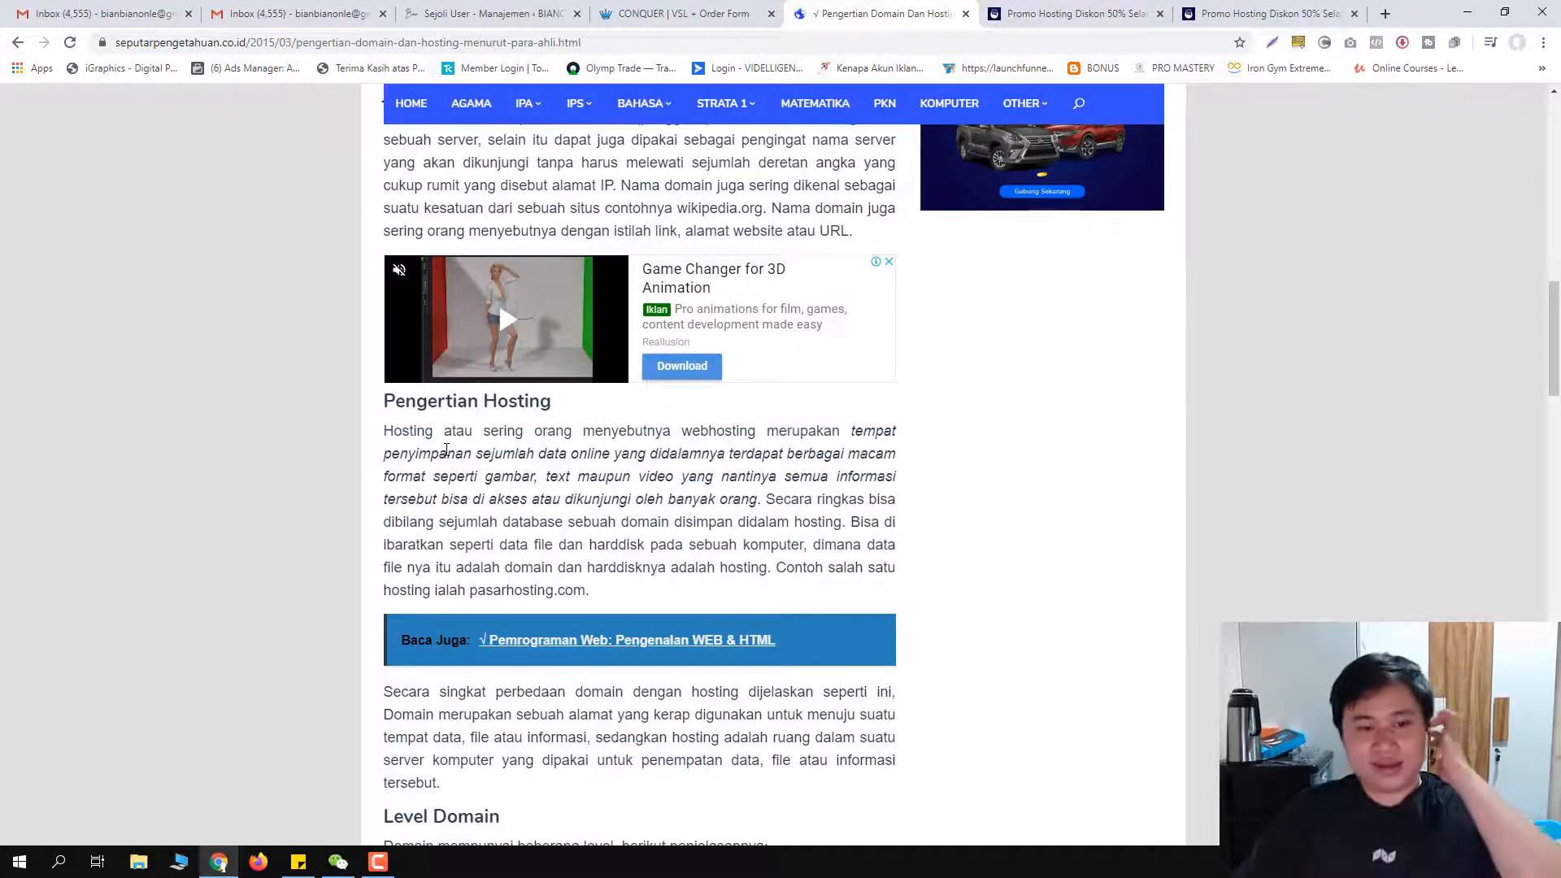
scroll(472, 496, up, 2)
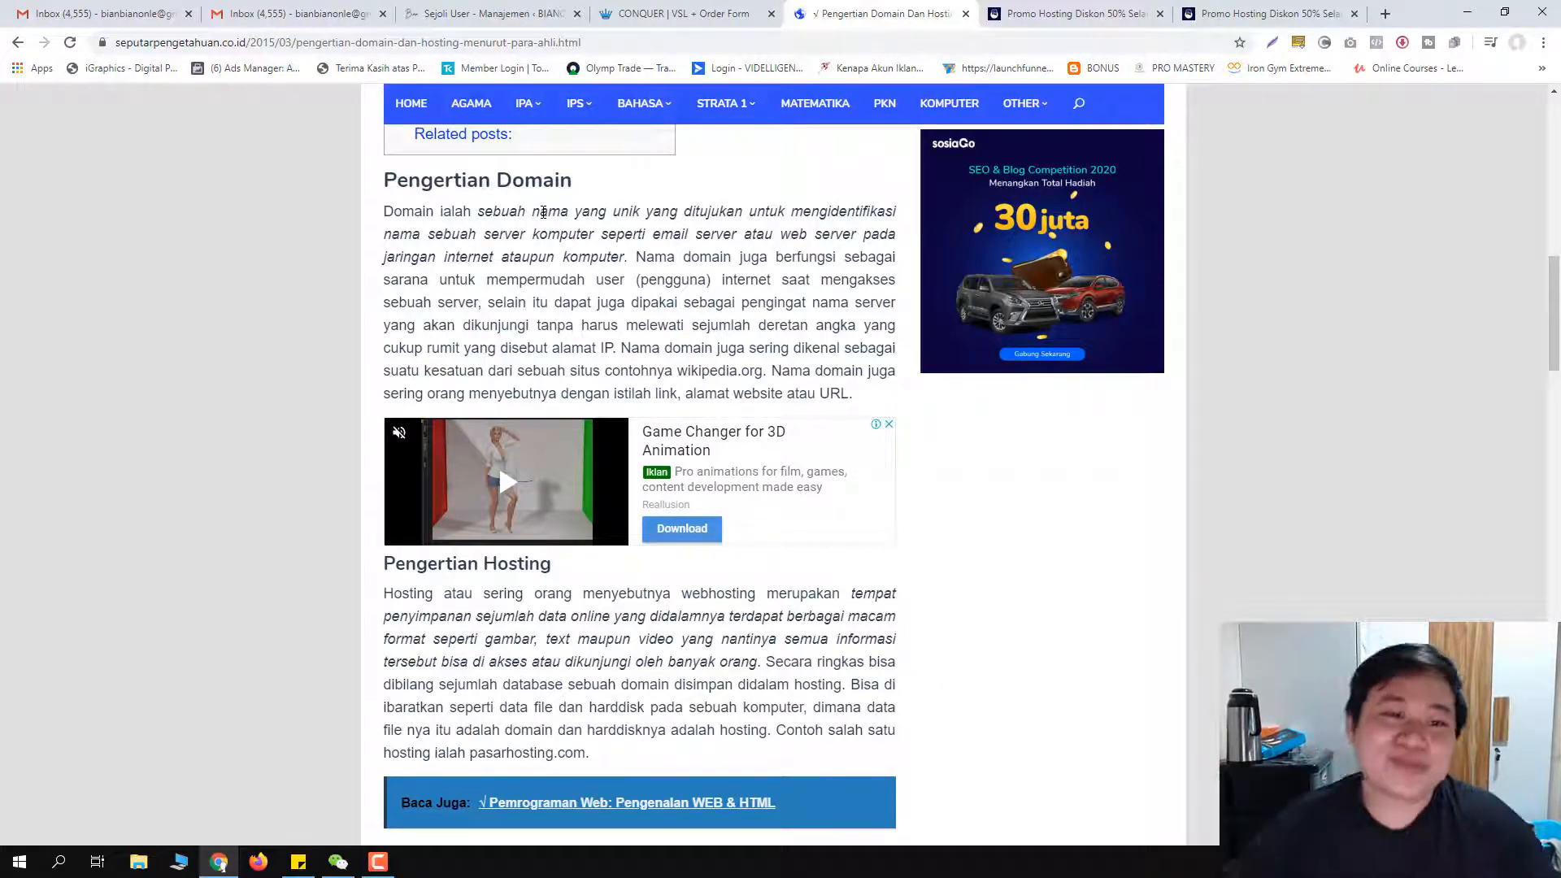
scroll(657, 346, up, 2)
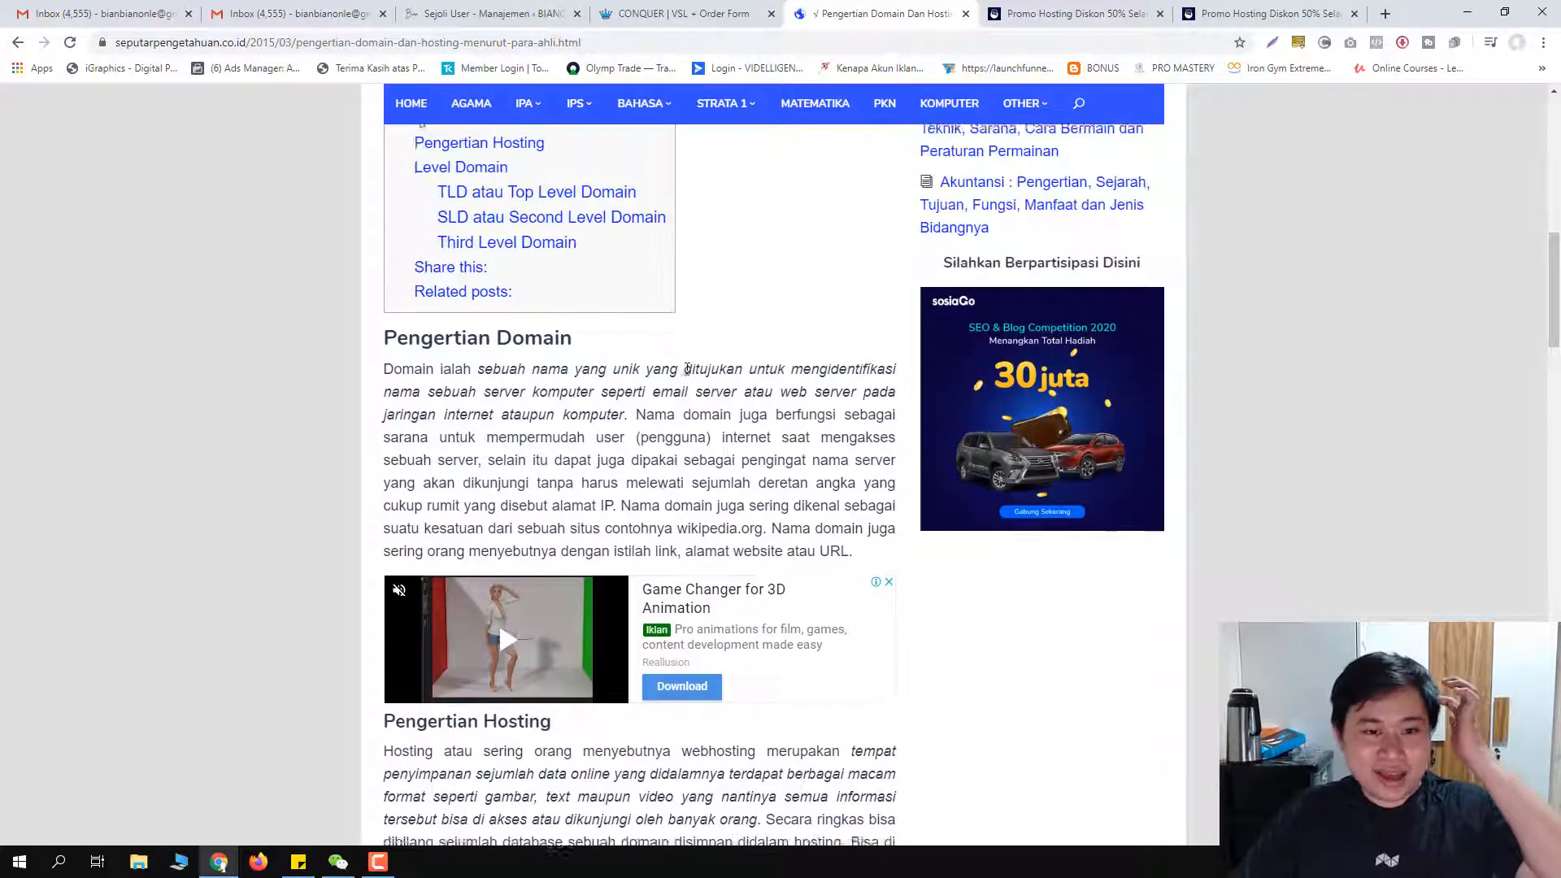
scroll(675, 366, down, 3)
scroll(680, 368, down, 12)
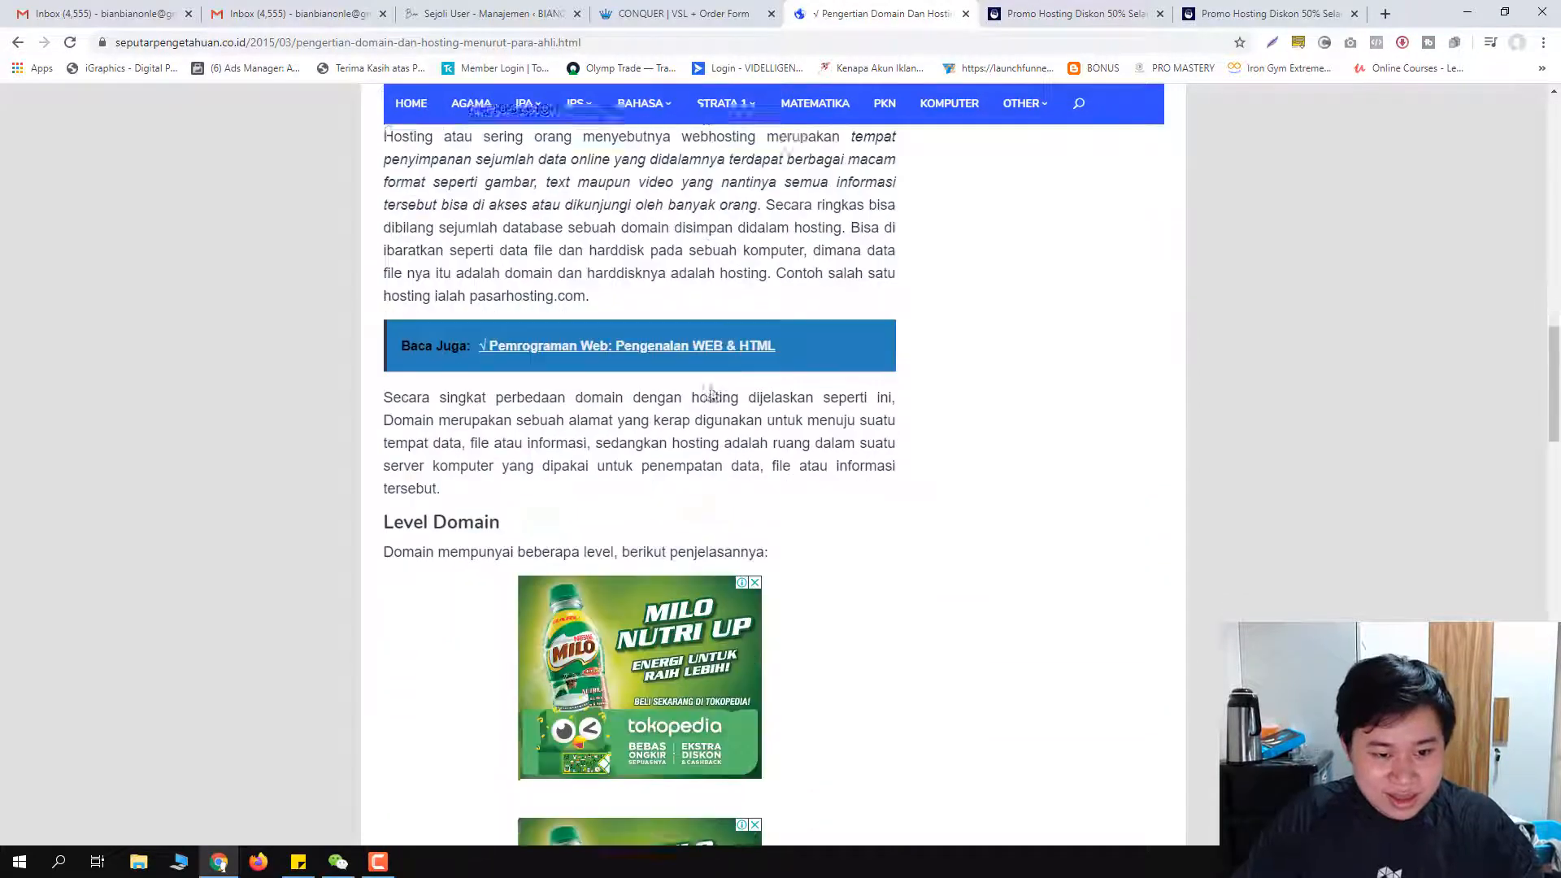
scroll(793, 486, down, 3)
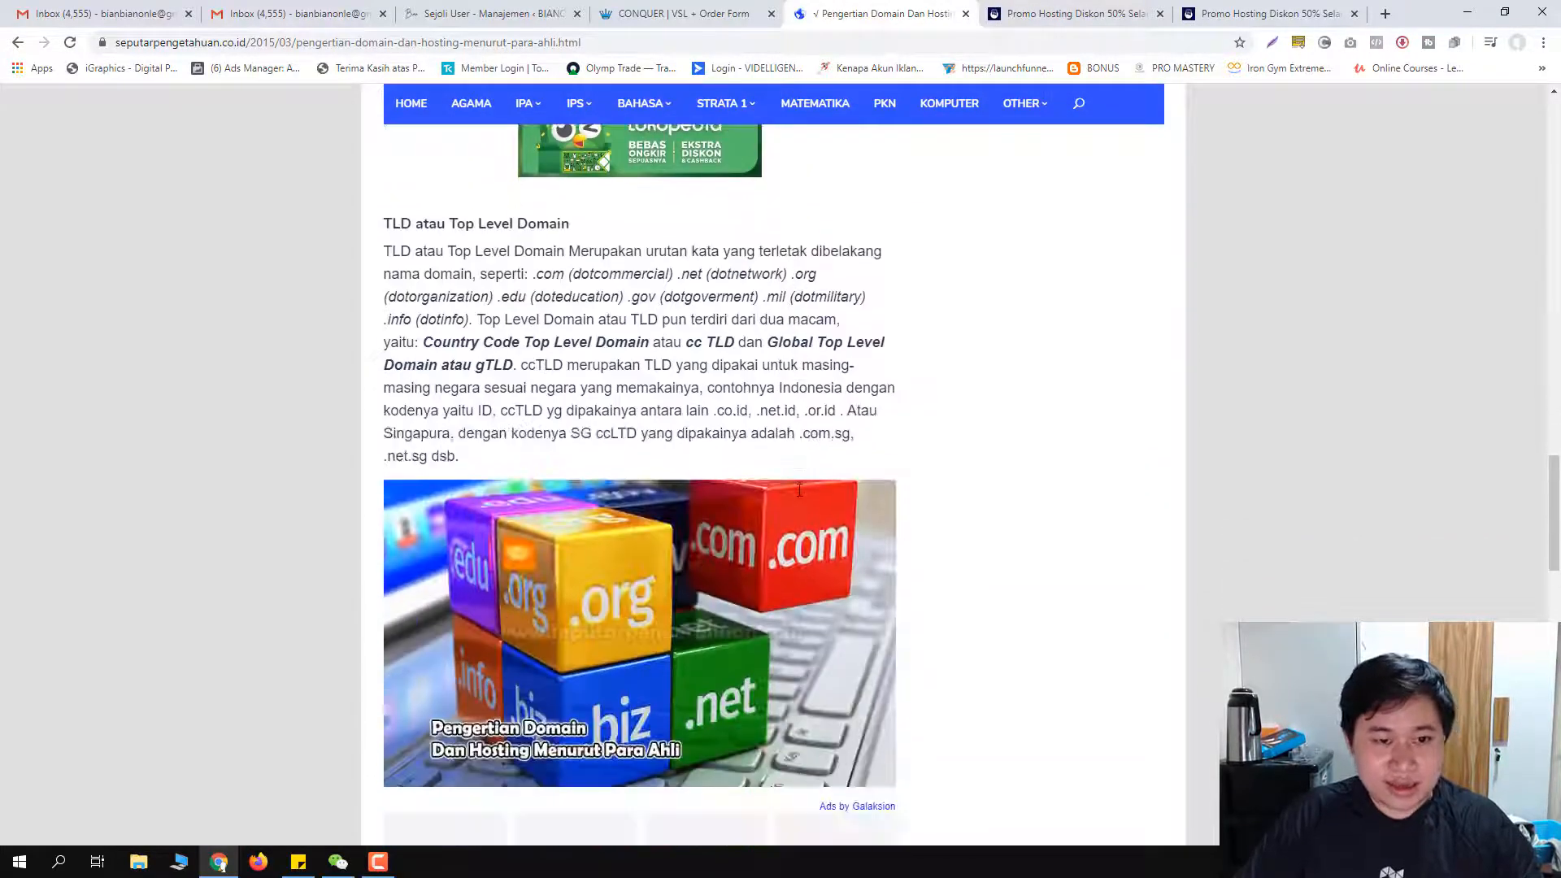
scroll(798, 492, up, 12)
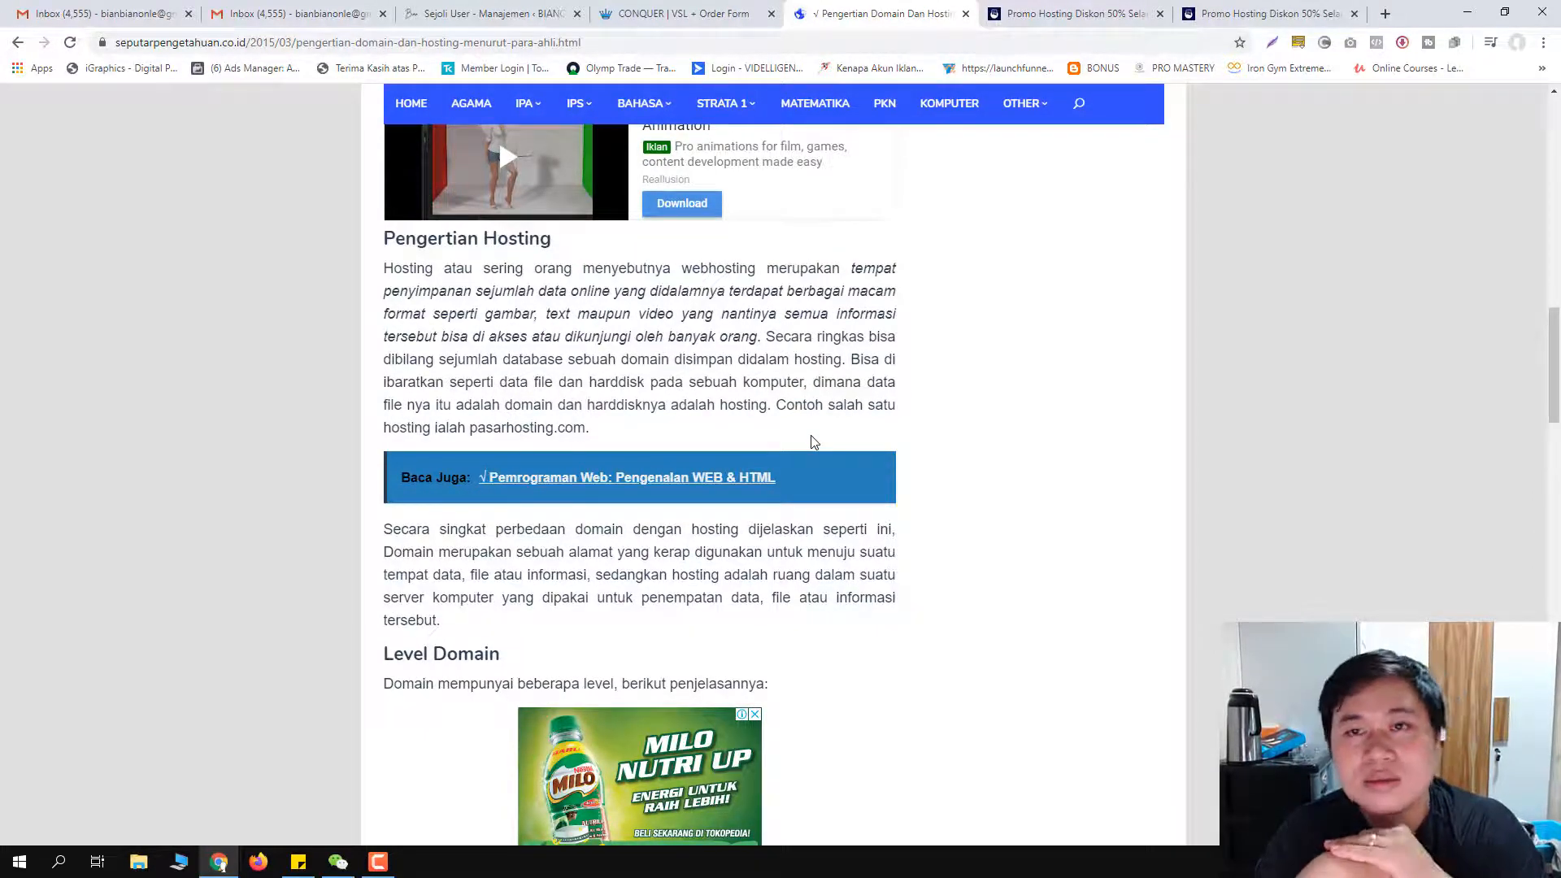
scroll(697, 342, up, 15)
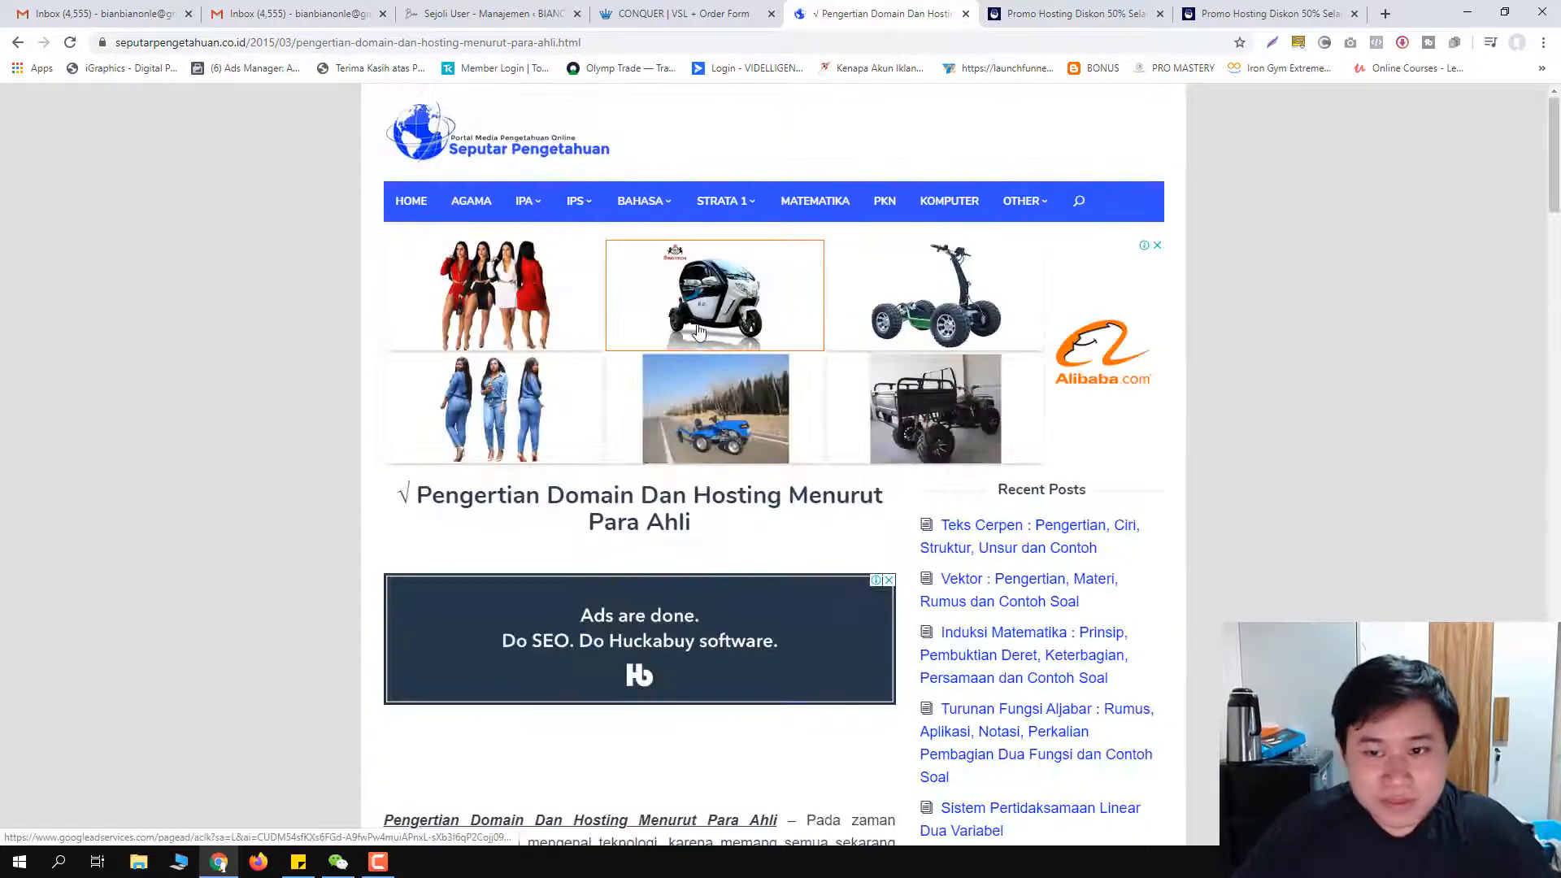
scroll(698, 342, down, 6)
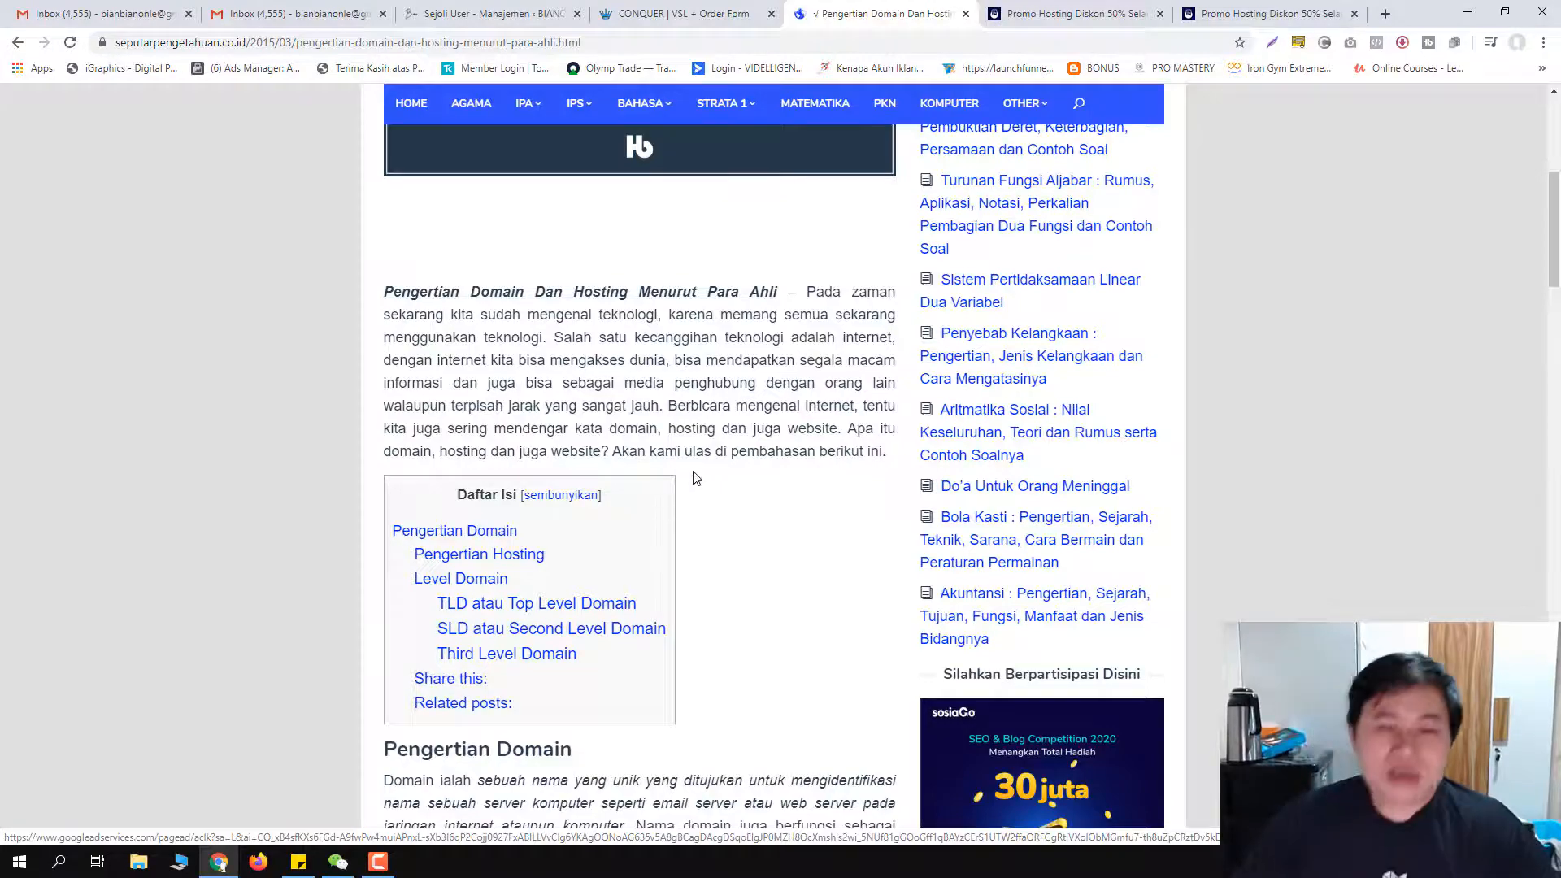
scroll(683, 426, up, 2)
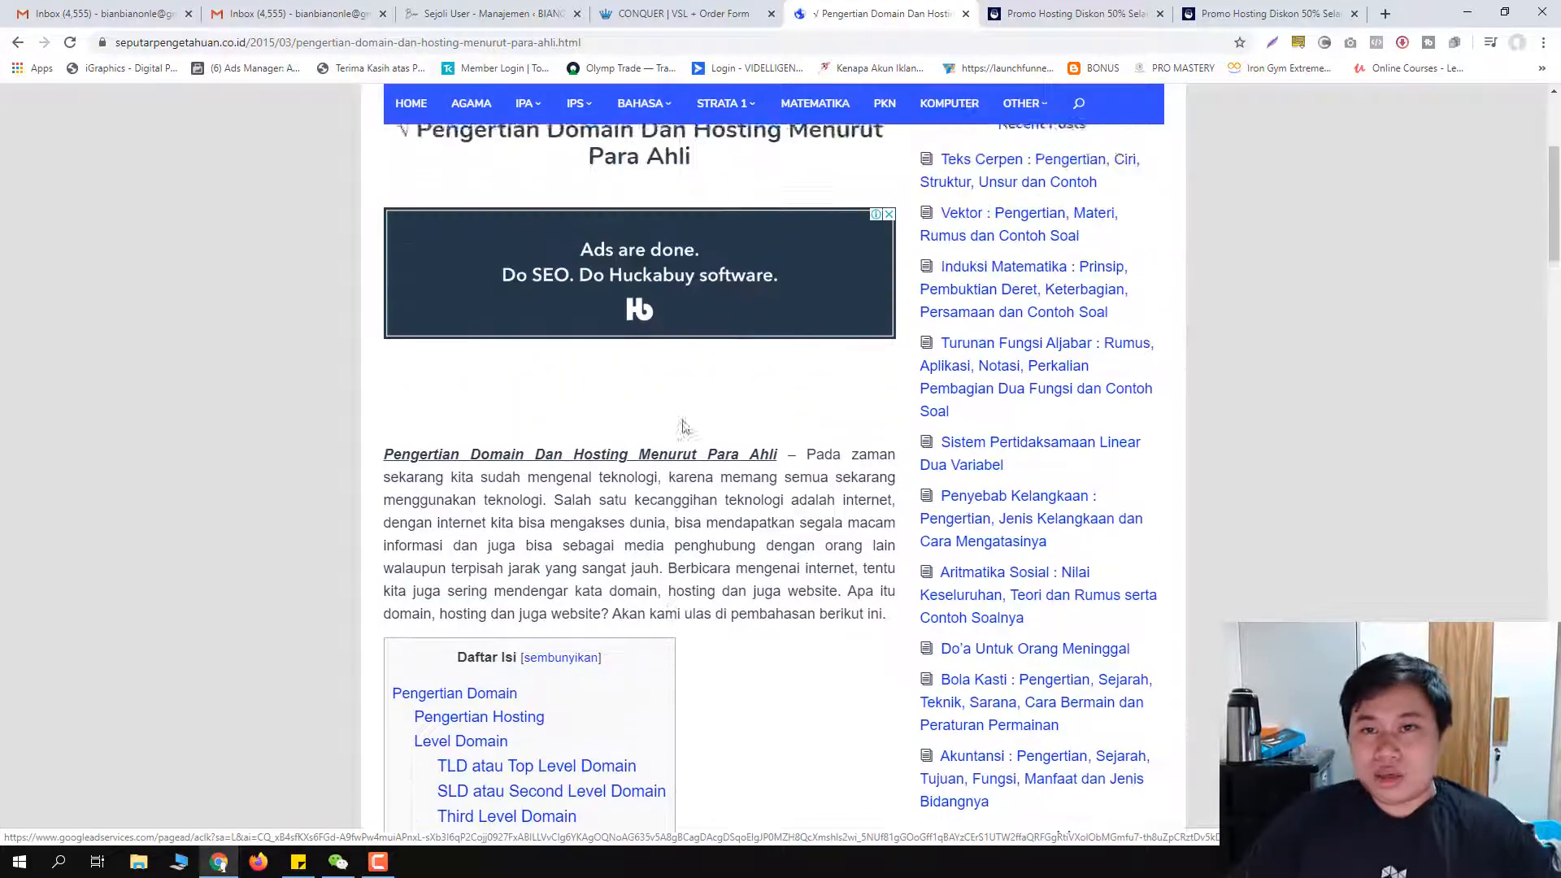
scroll(683, 431, up, 4)
scroll(611, 524, down, 6)
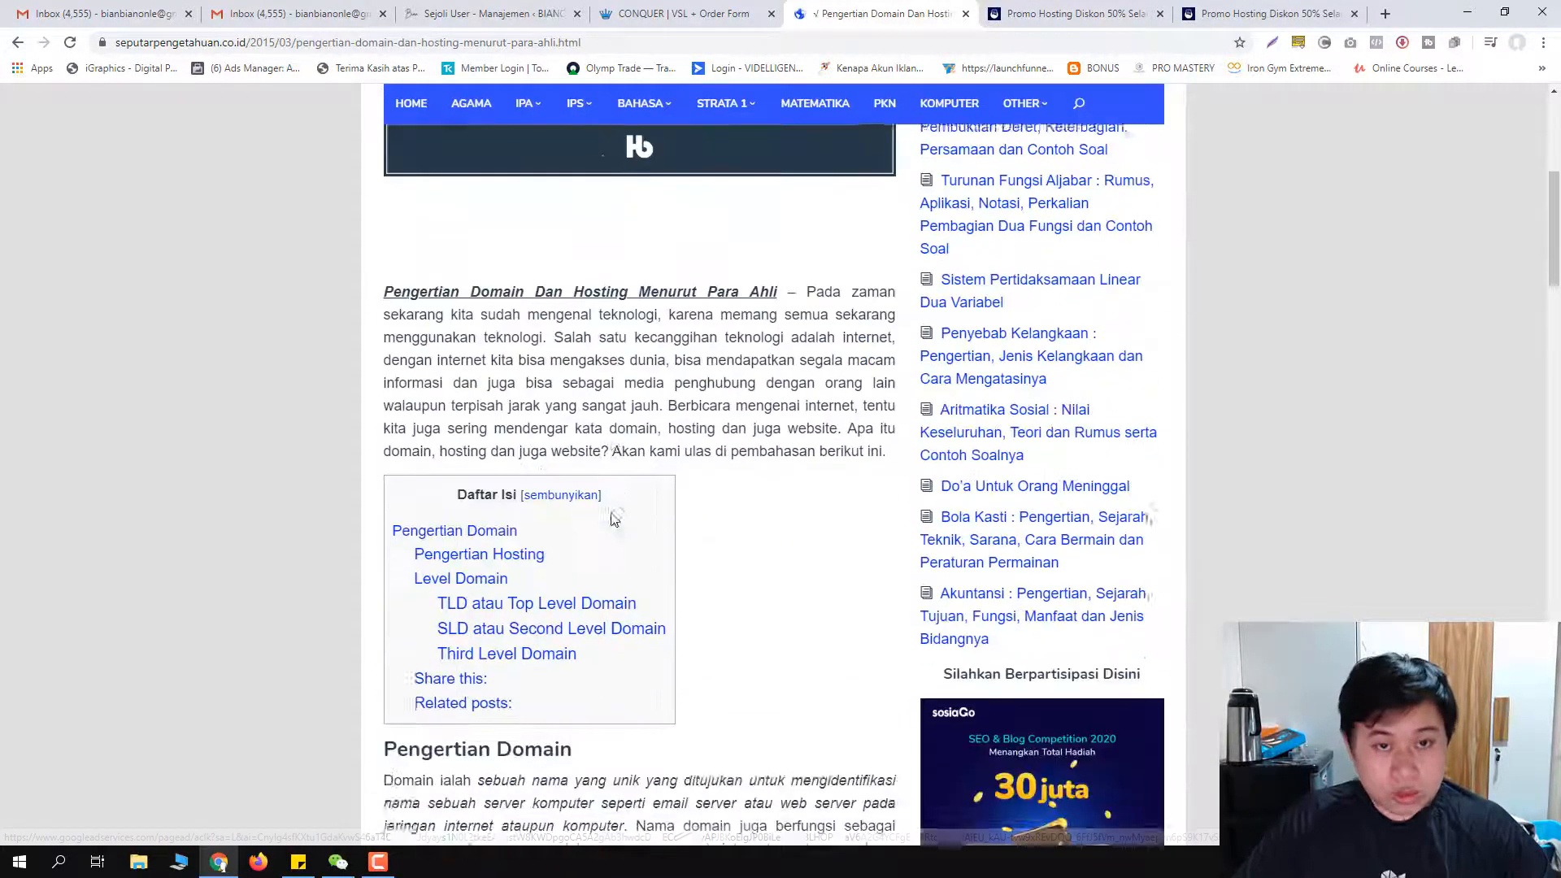
scroll(614, 519, down, 4)
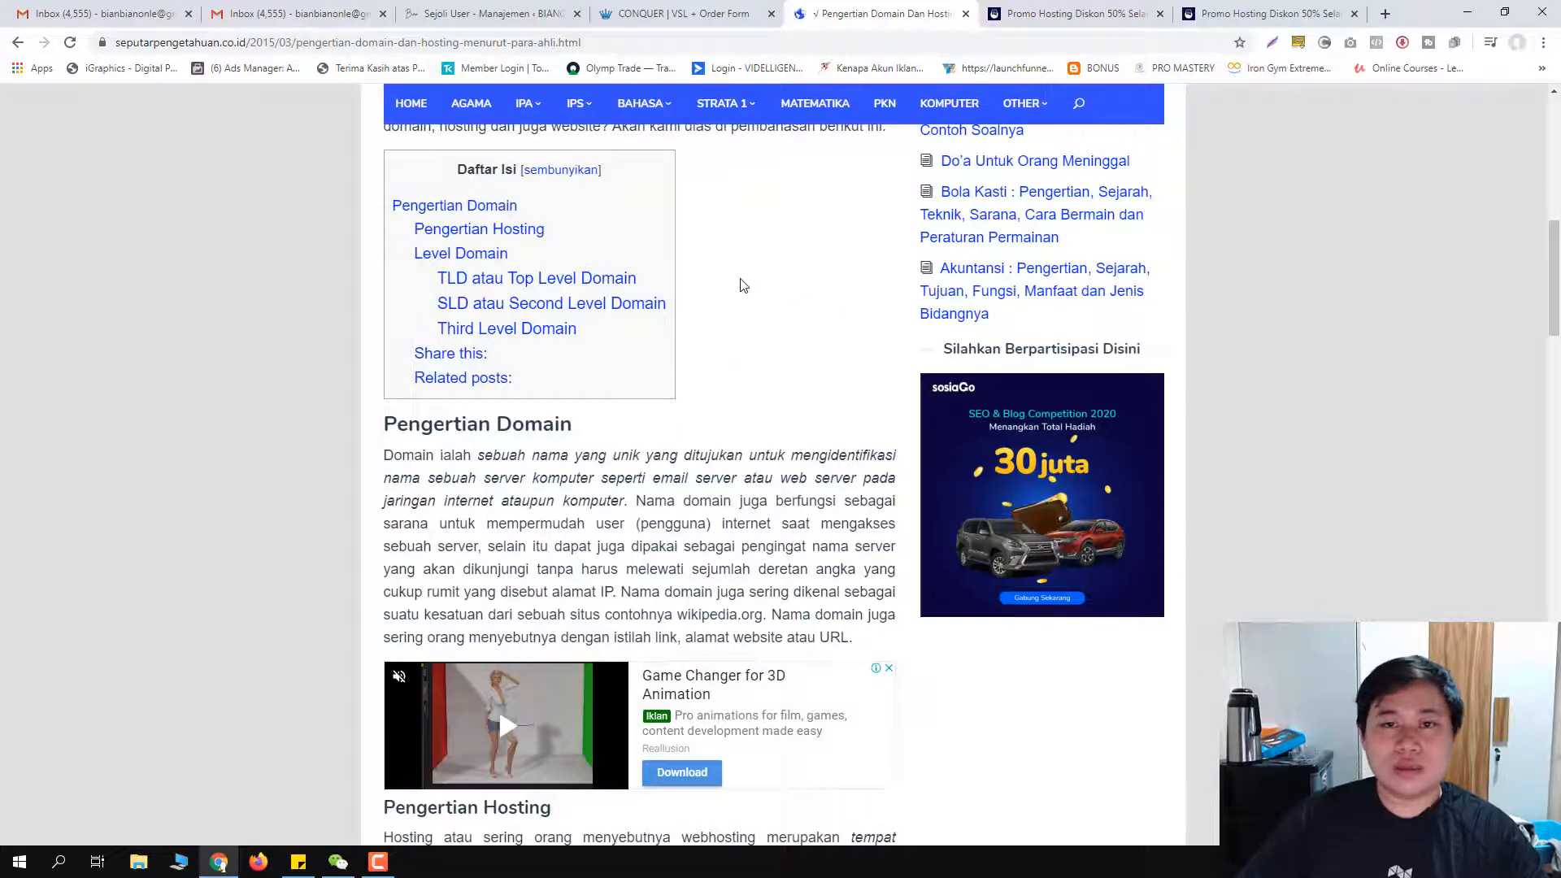
scroll(453, 207, up, 4)
Step: Switch to the IDHOST promo tab and load idhost.id in it
click(1016, 15)
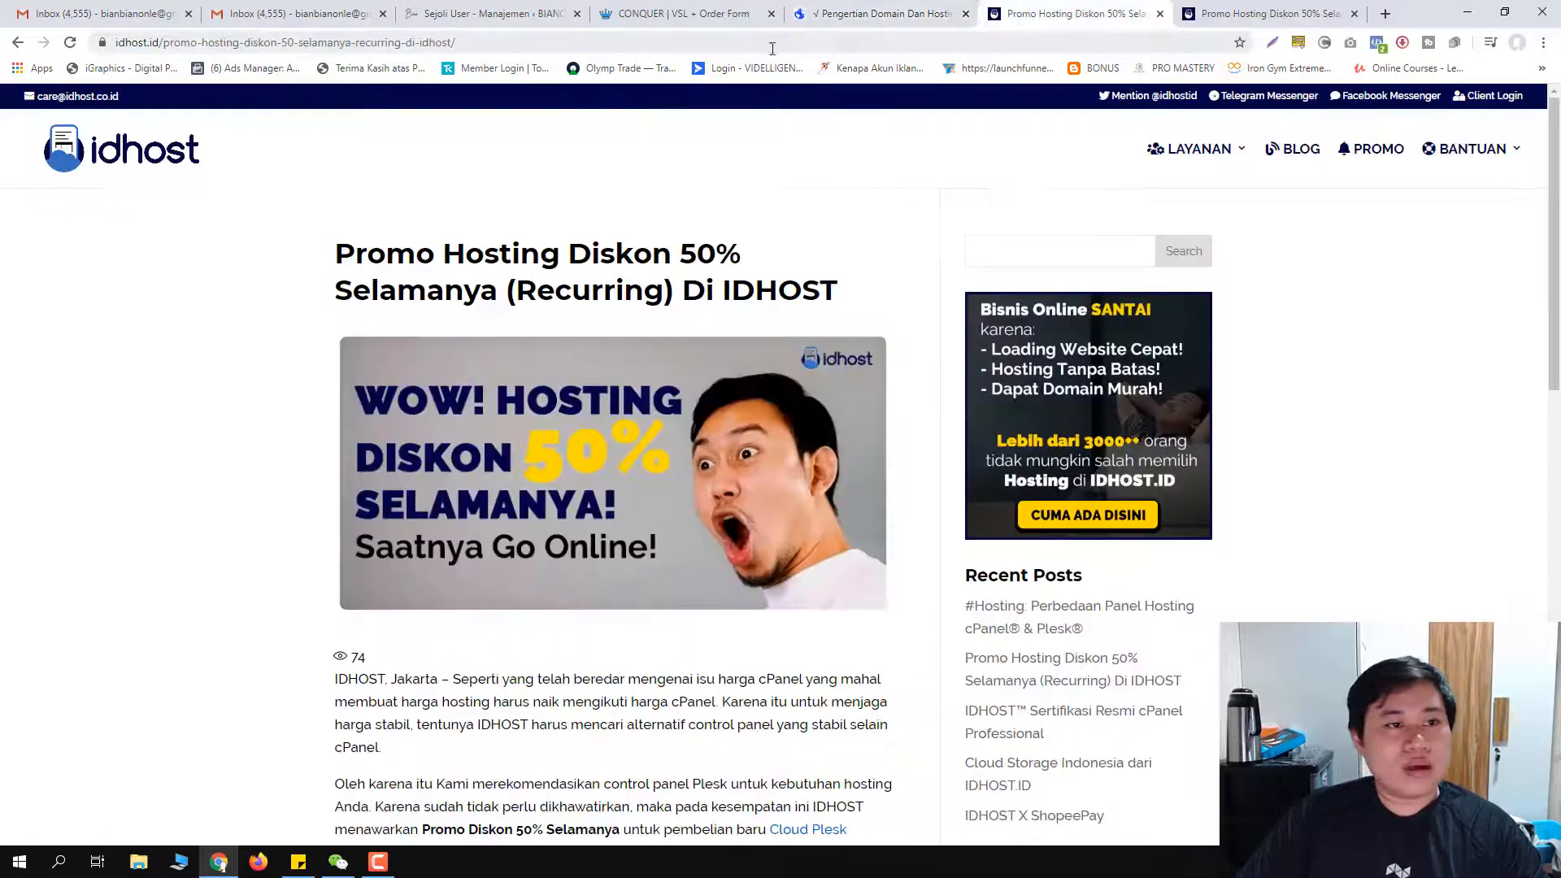
click(884, 9)
click(1044, 10)
click(696, 45)
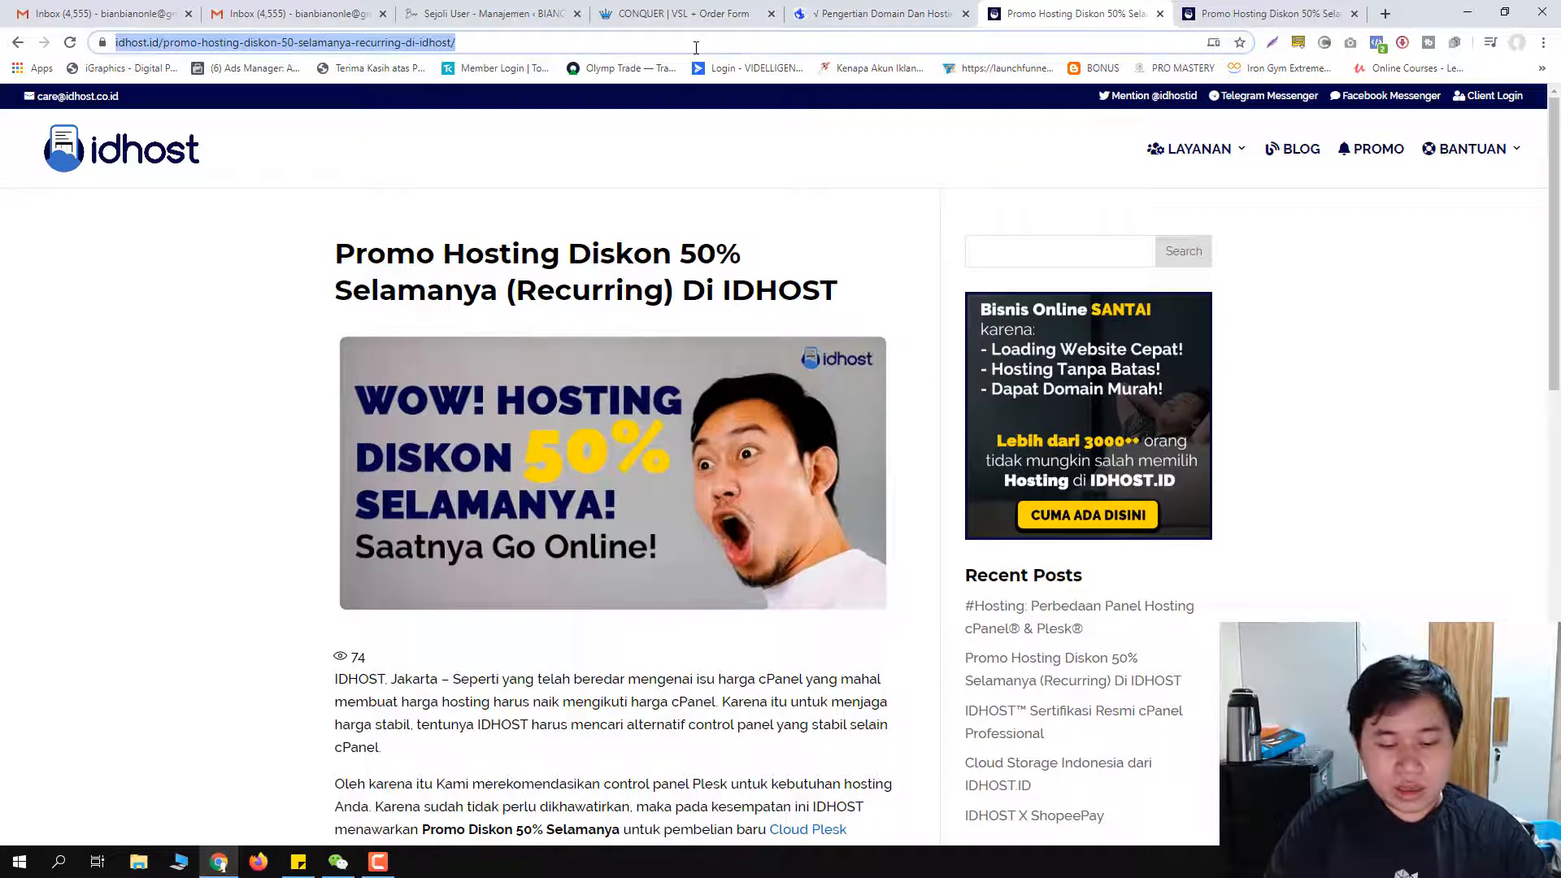
text(i)
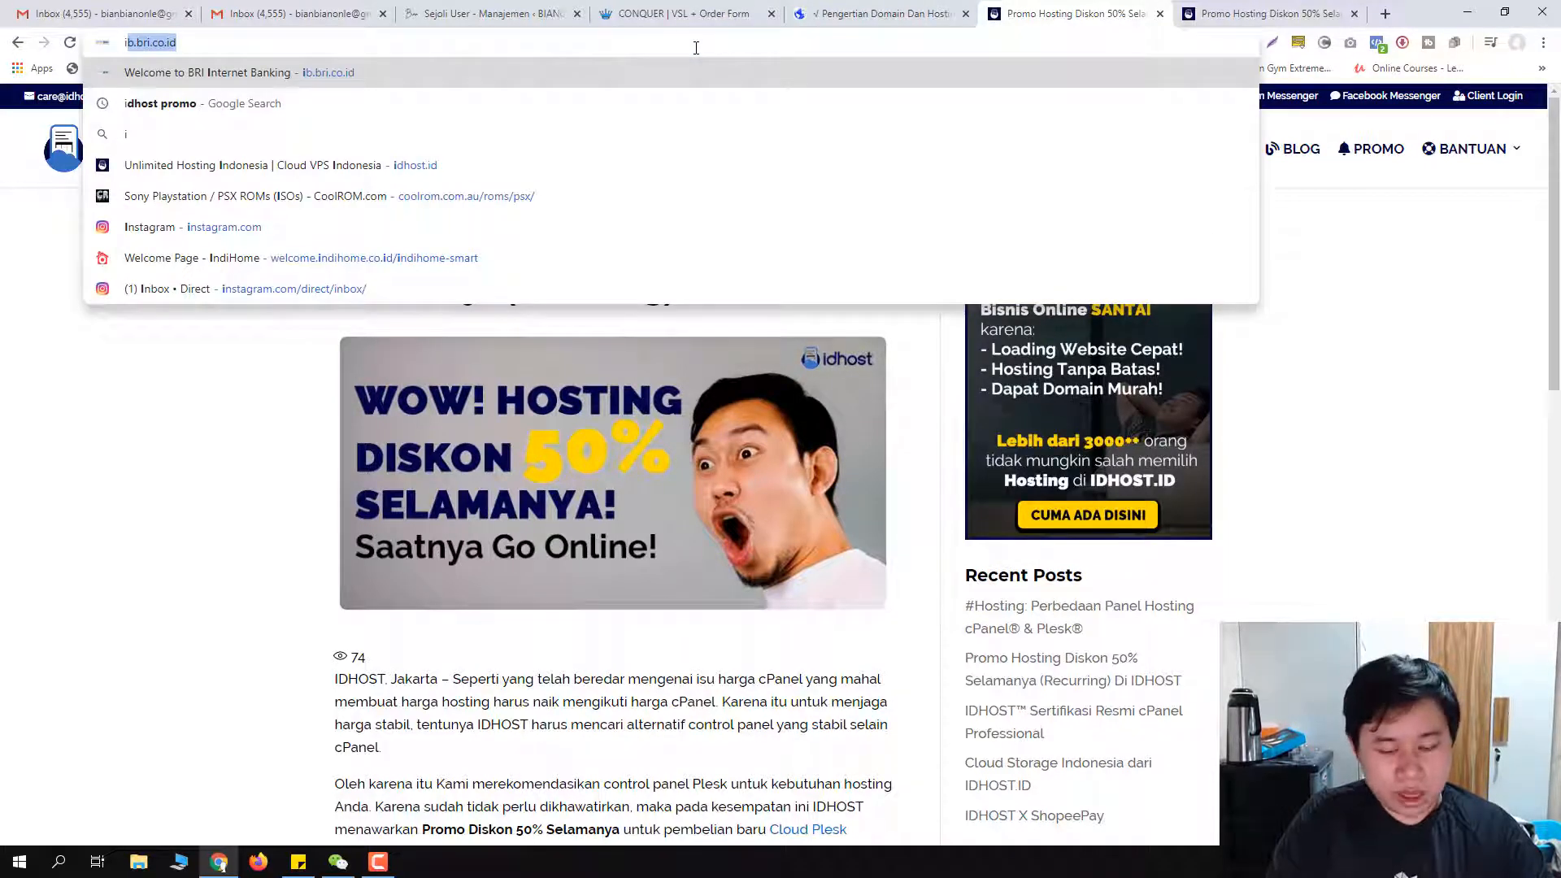
text(dhost.id)
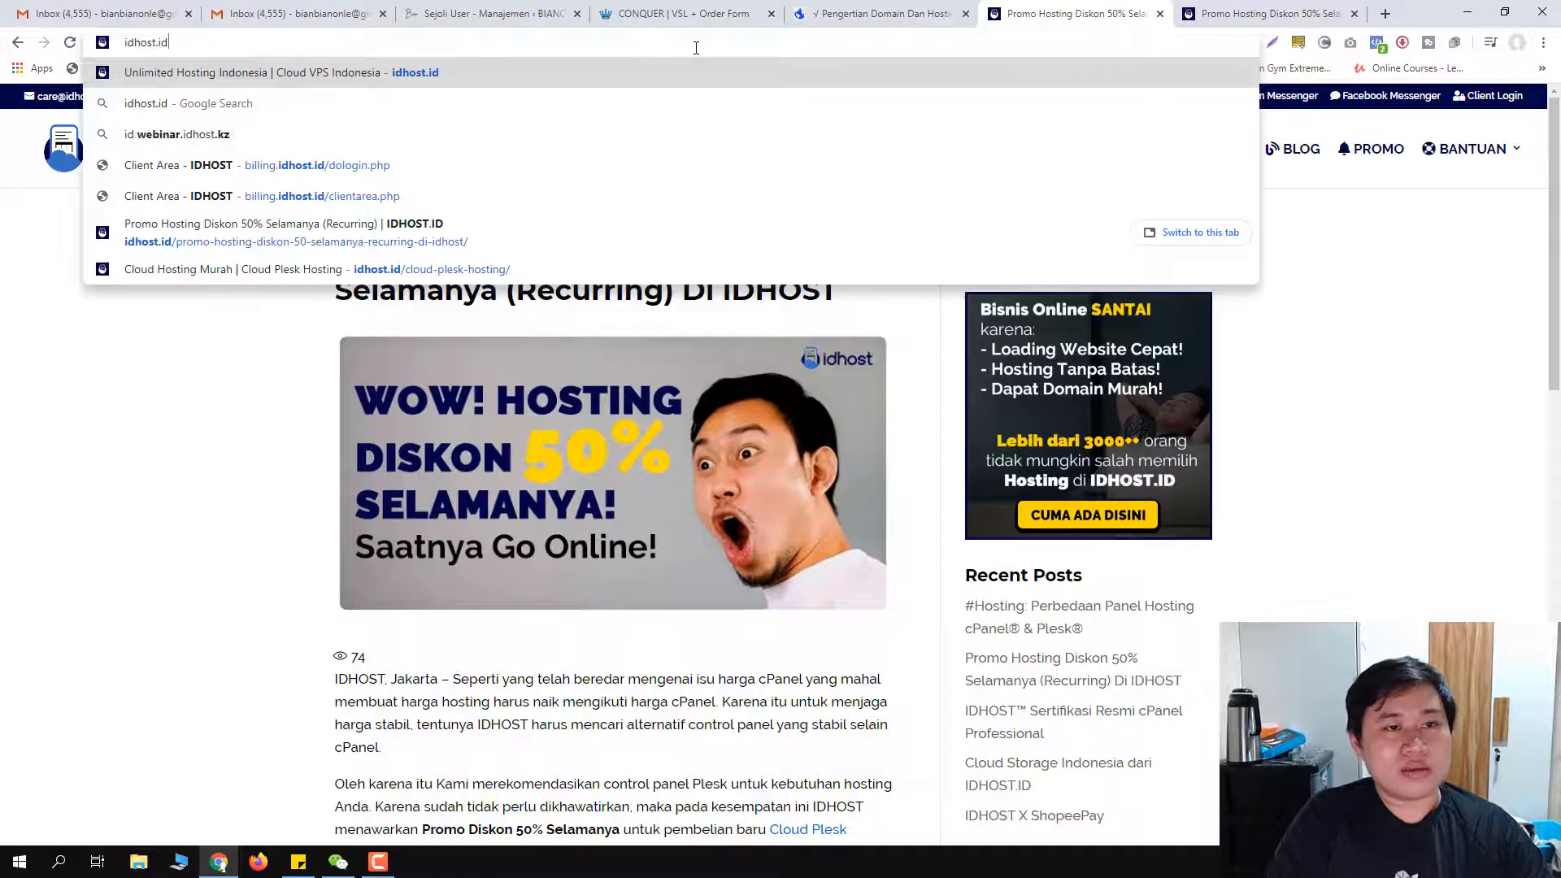
key(Return)
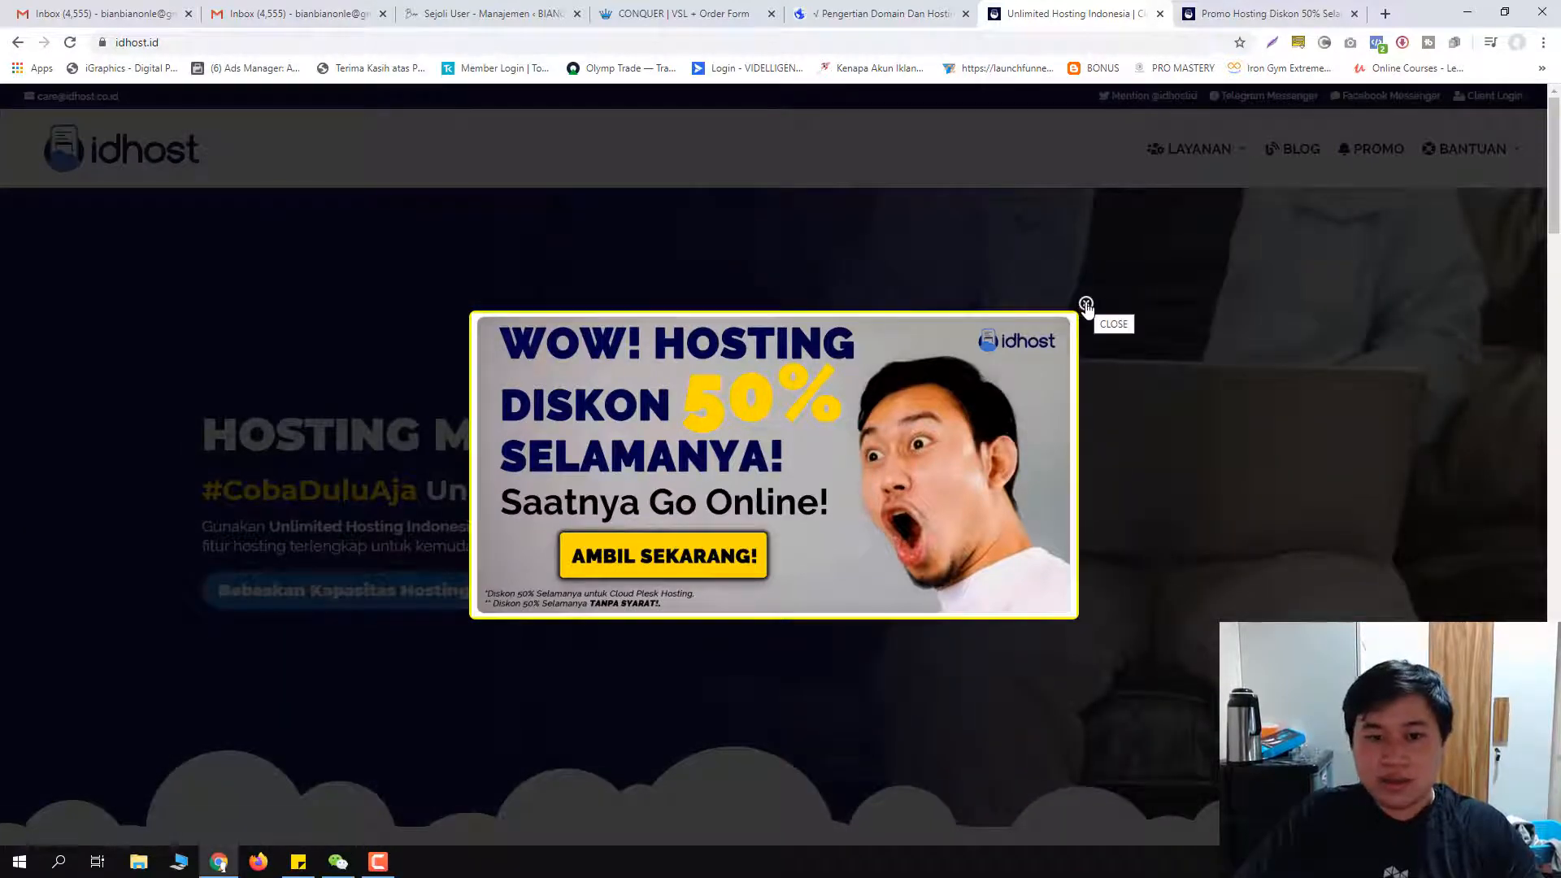
Step: Dismiss the 50% promo popup, try the live chat, then open IDHOST's Messenger support link
click(1084, 306)
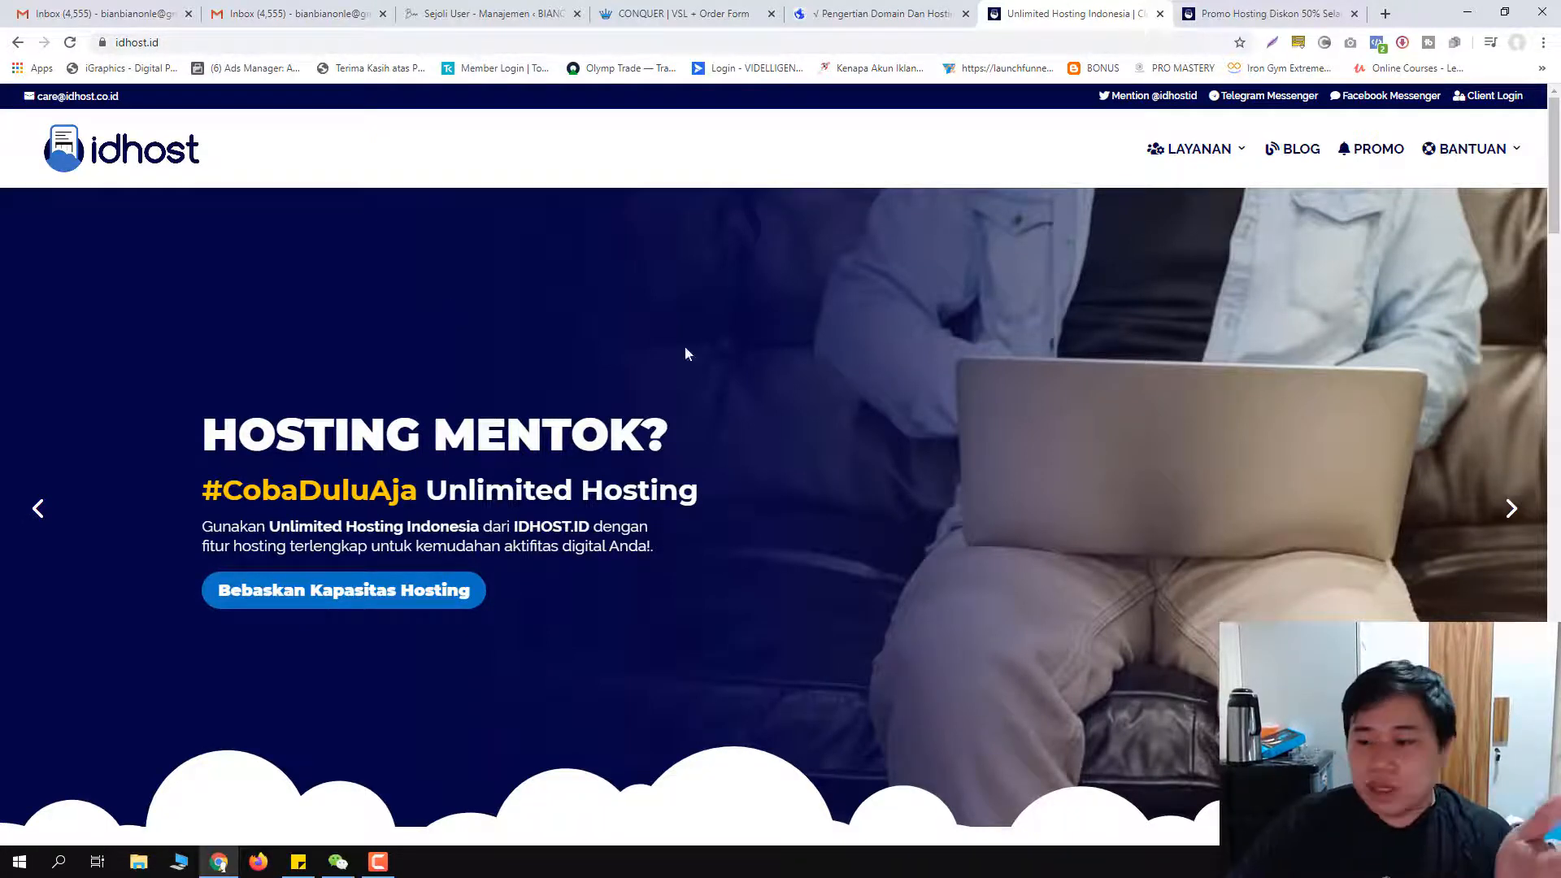
click(1504, 805)
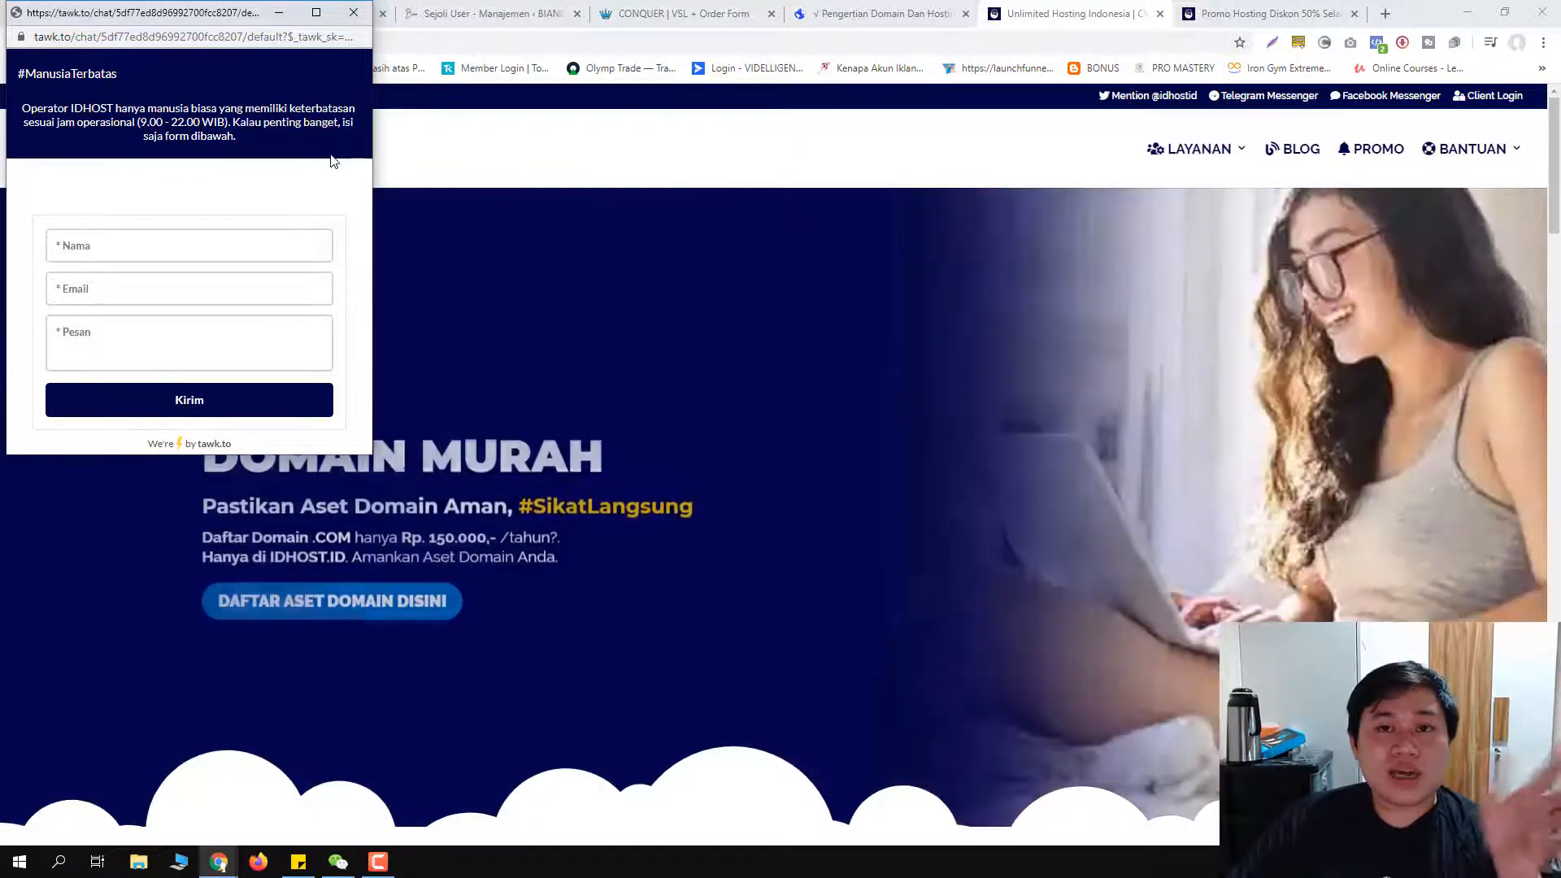
click(355, 18)
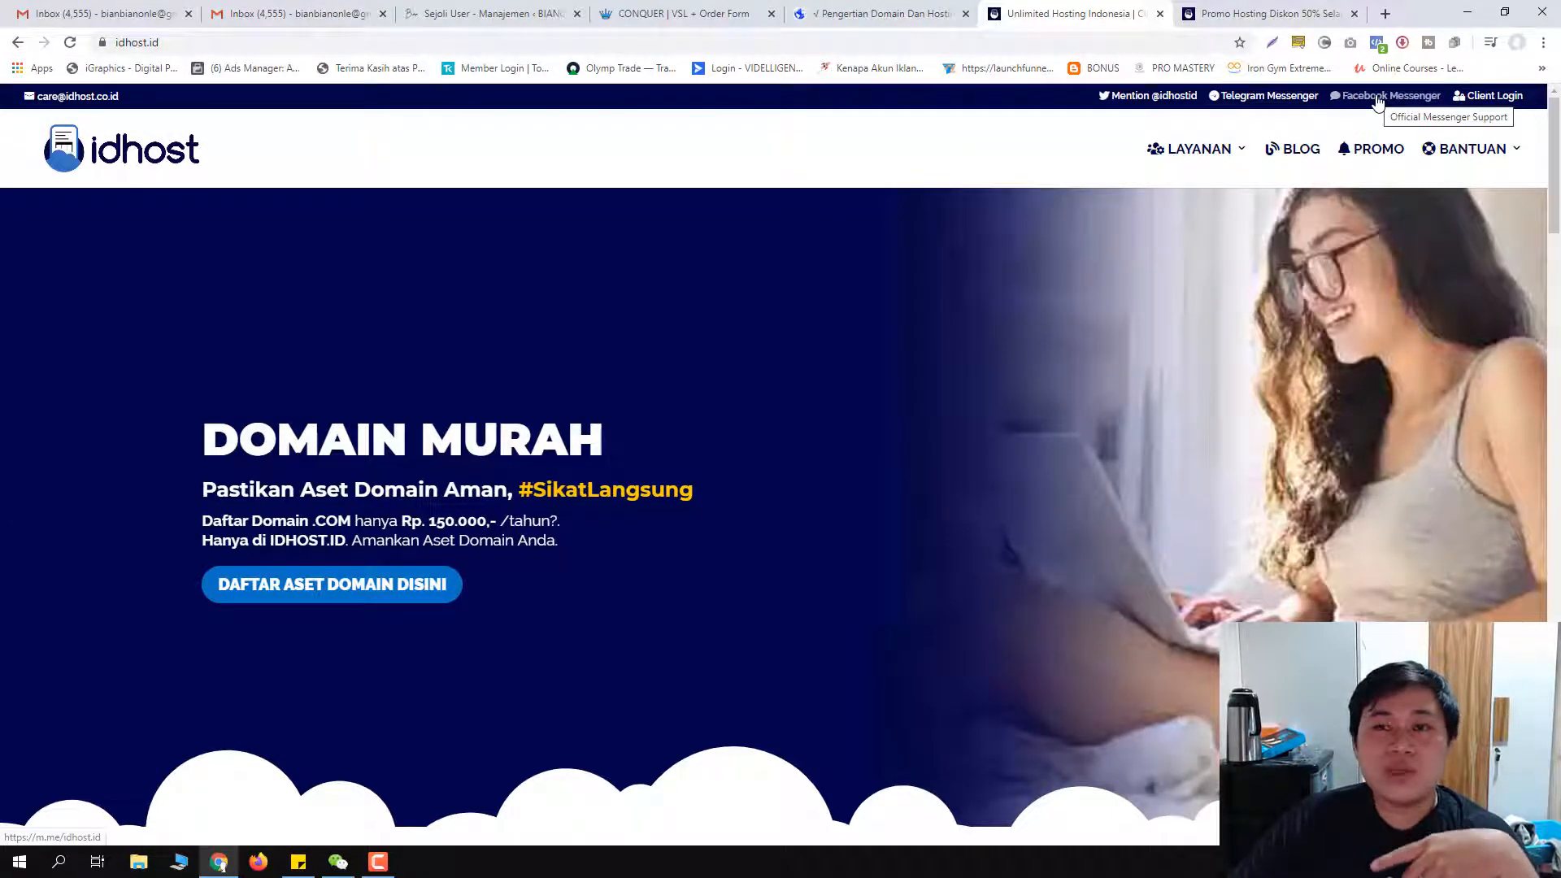
click(1378, 101)
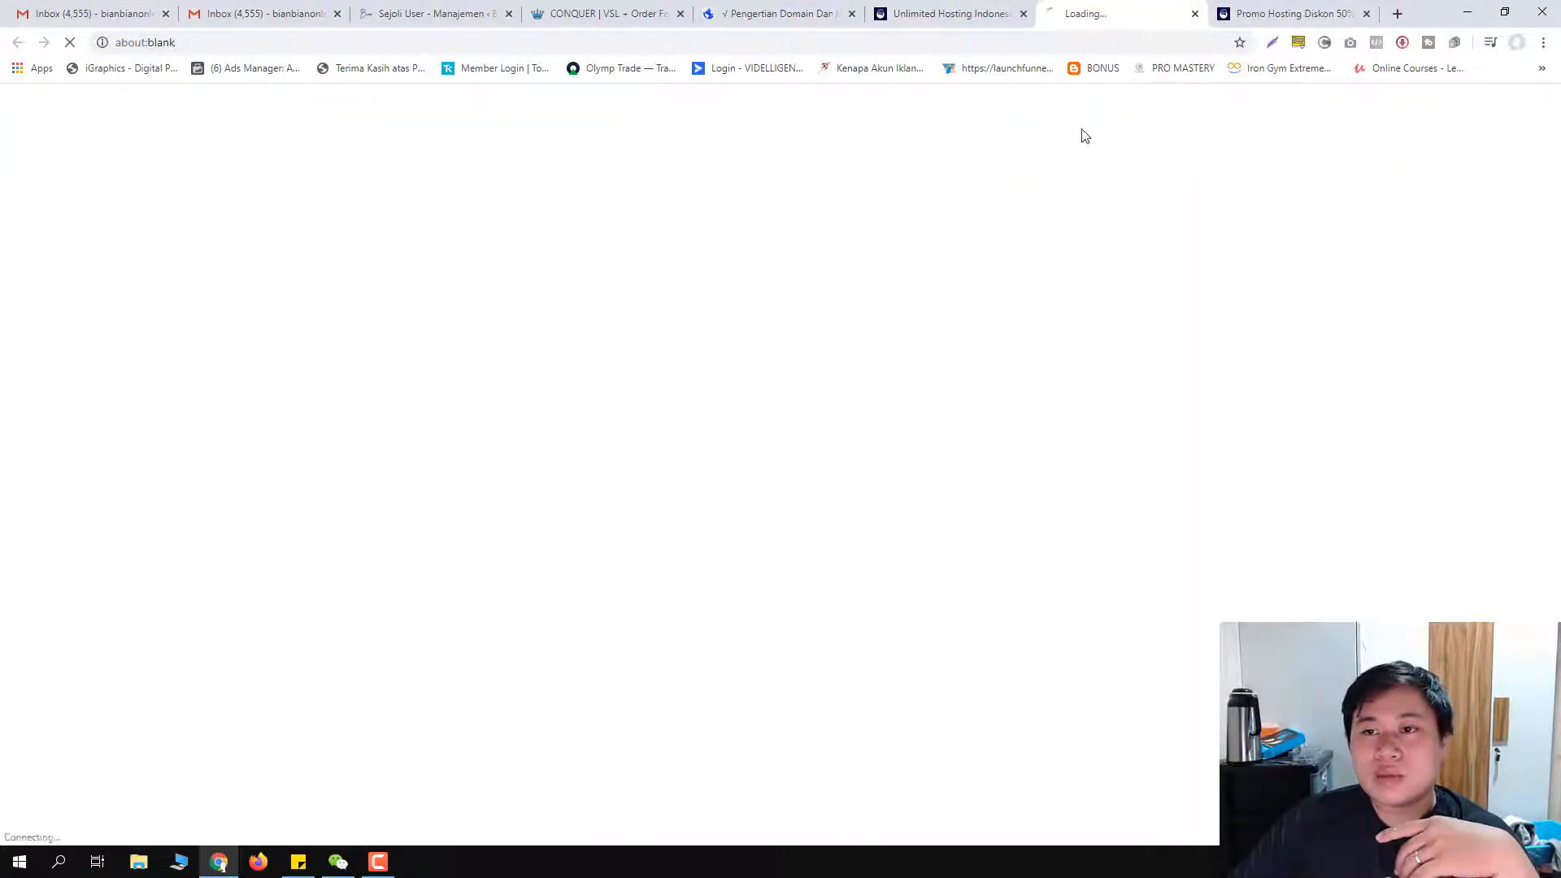
click(934, 14)
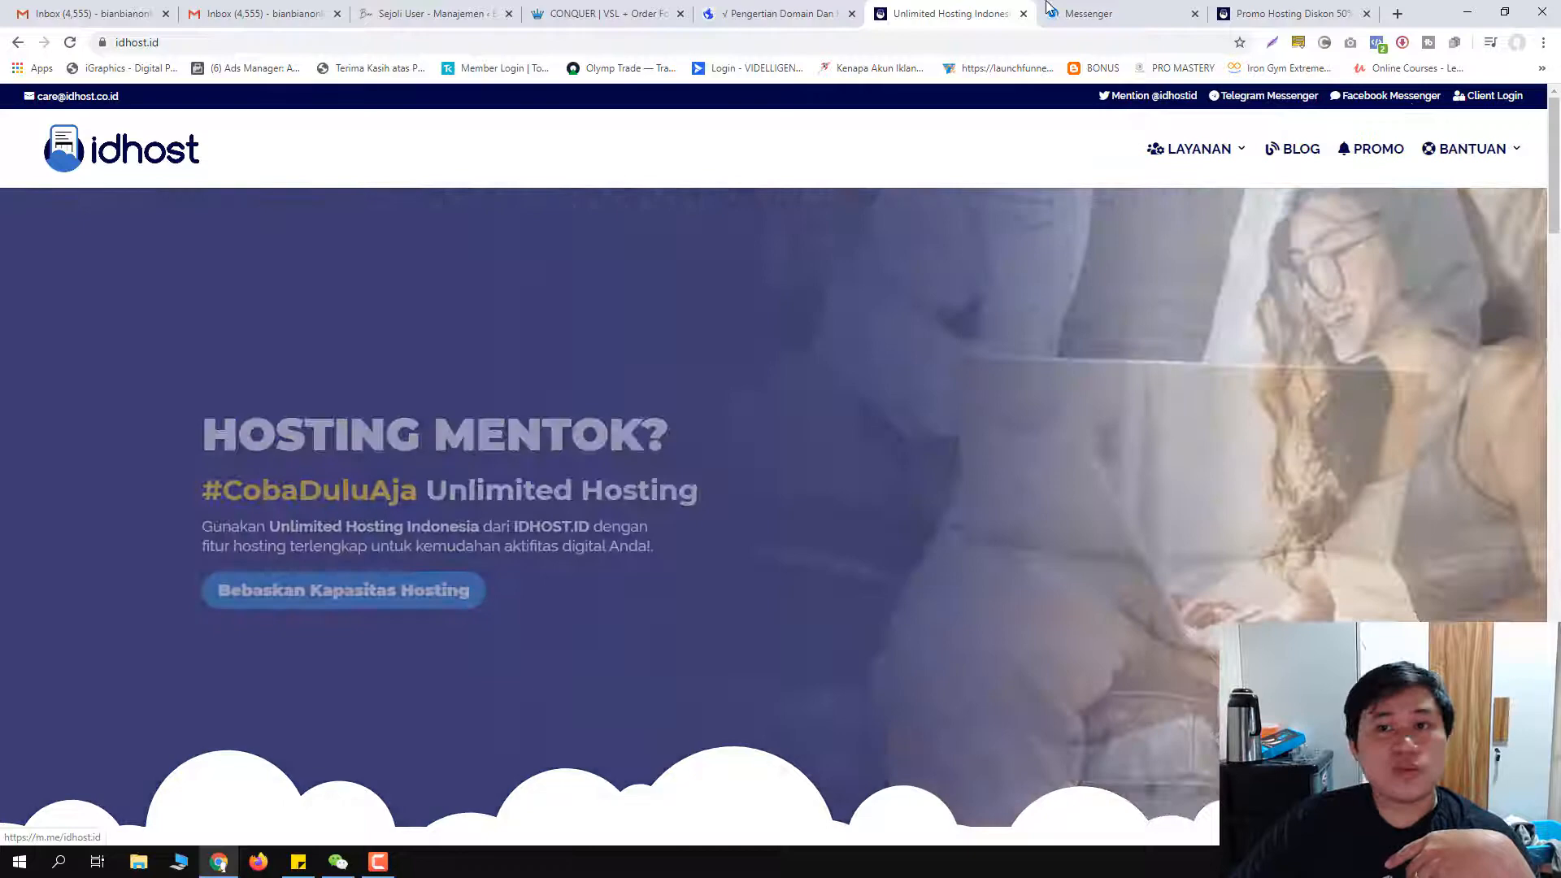
click(1409, 97)
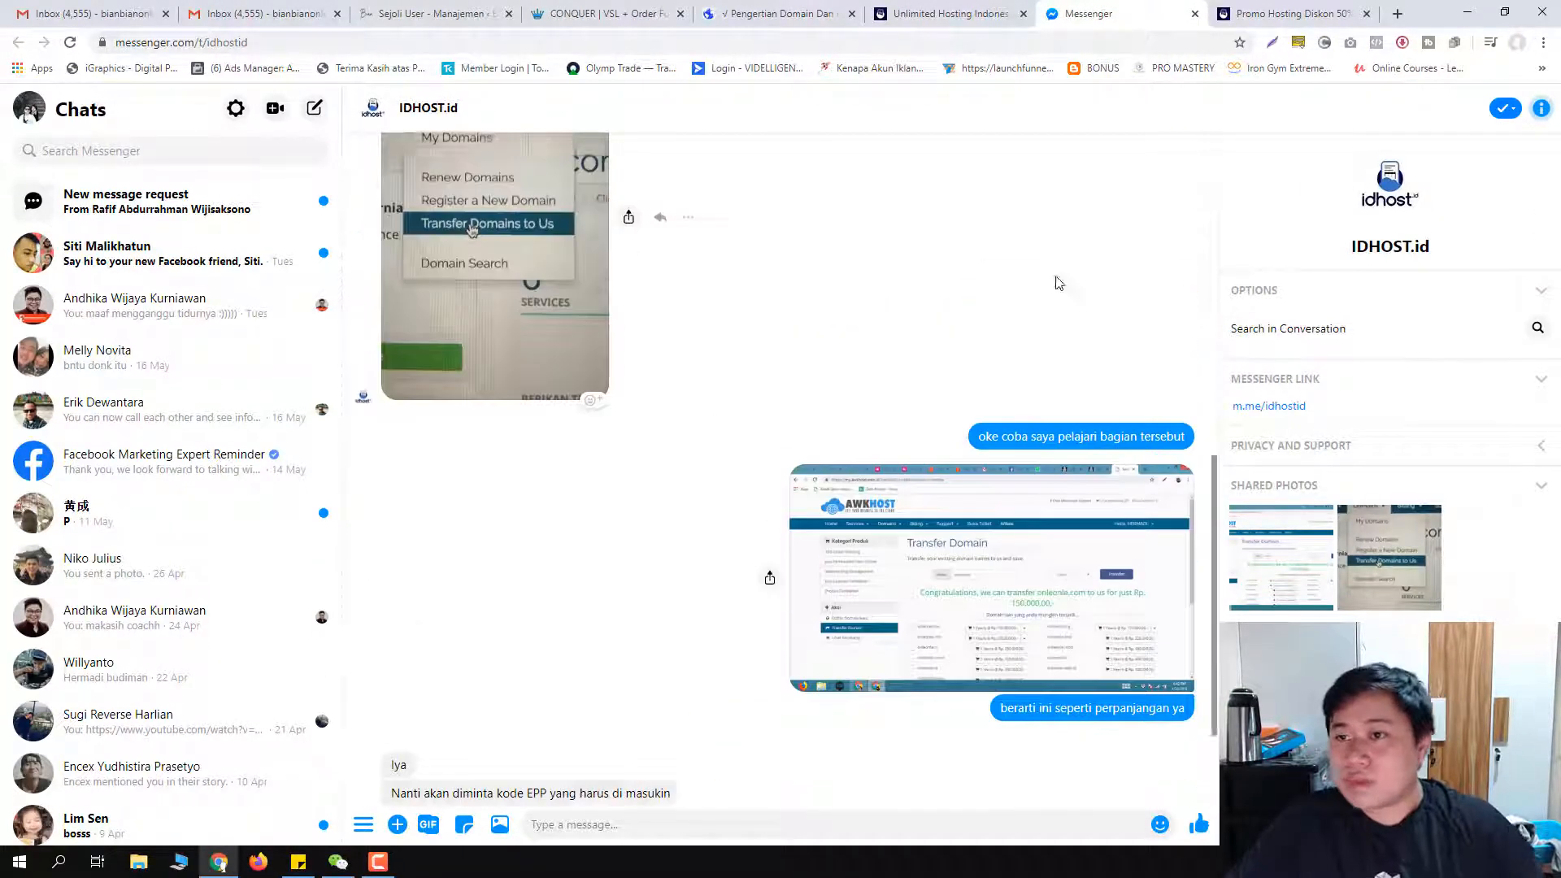
click(1194, 14)
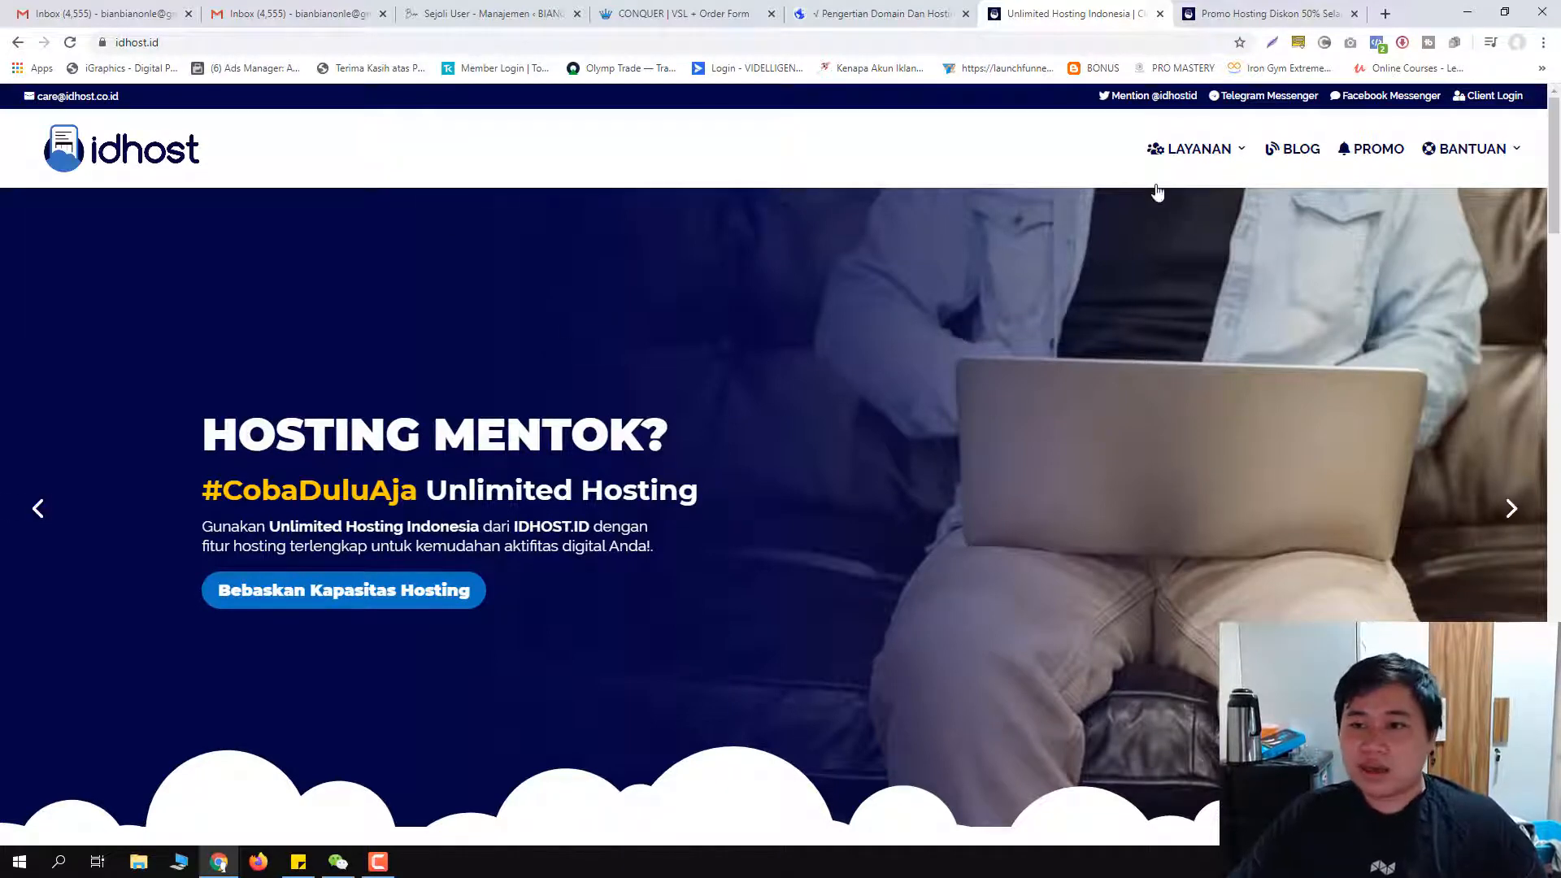
mouse_move(1195, 148)
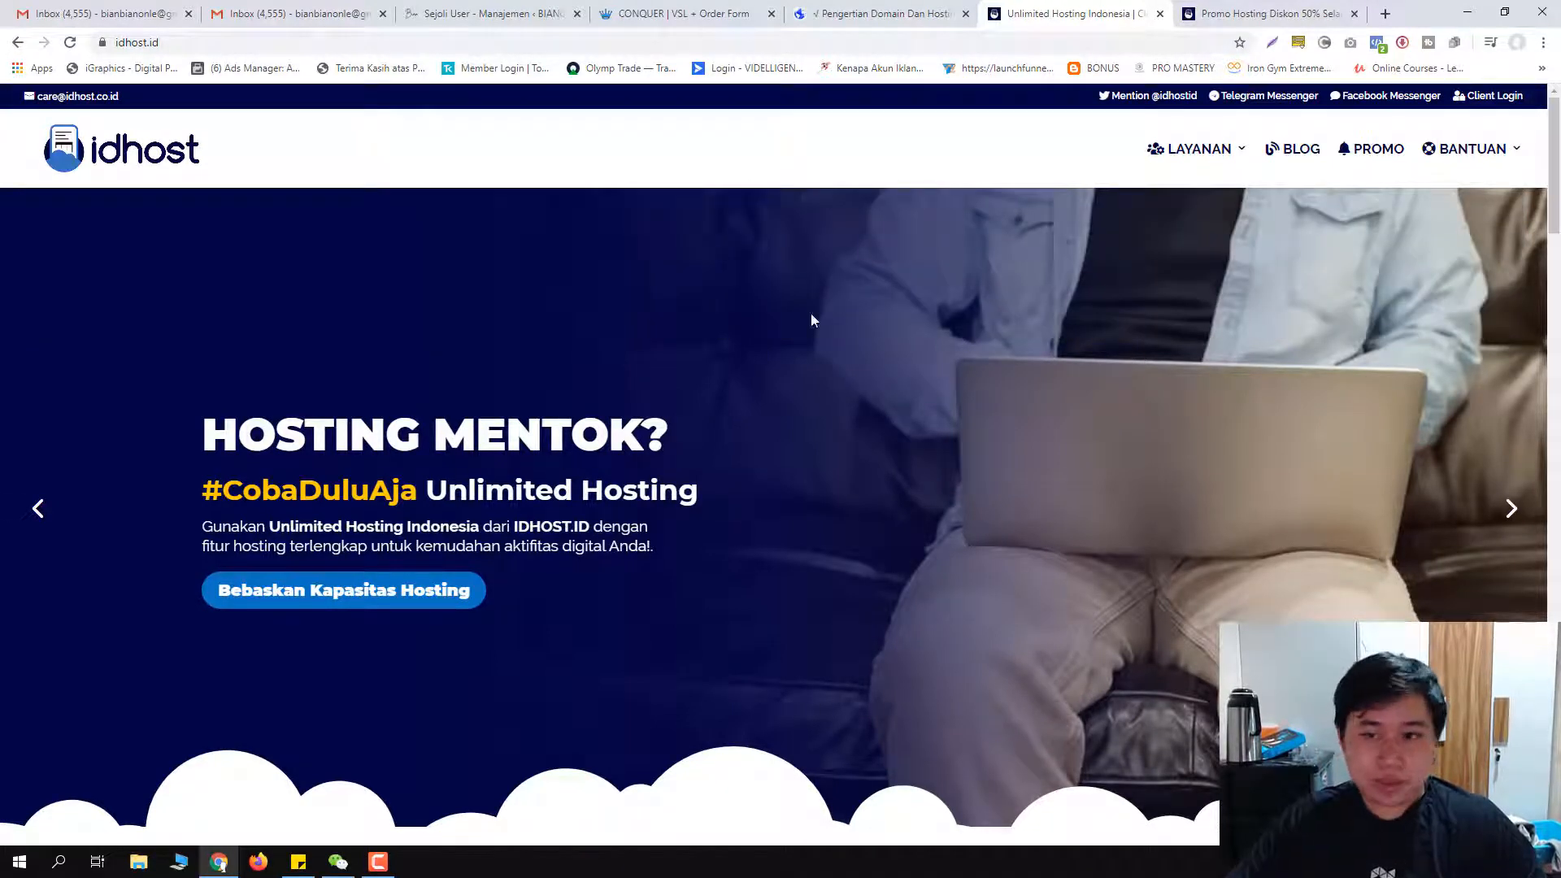
Step: Open Cloud Hosting Plesk, dismiss the promo, and scroll to the Startup, Growth and Enterprise Pro prices
click(173, 269)
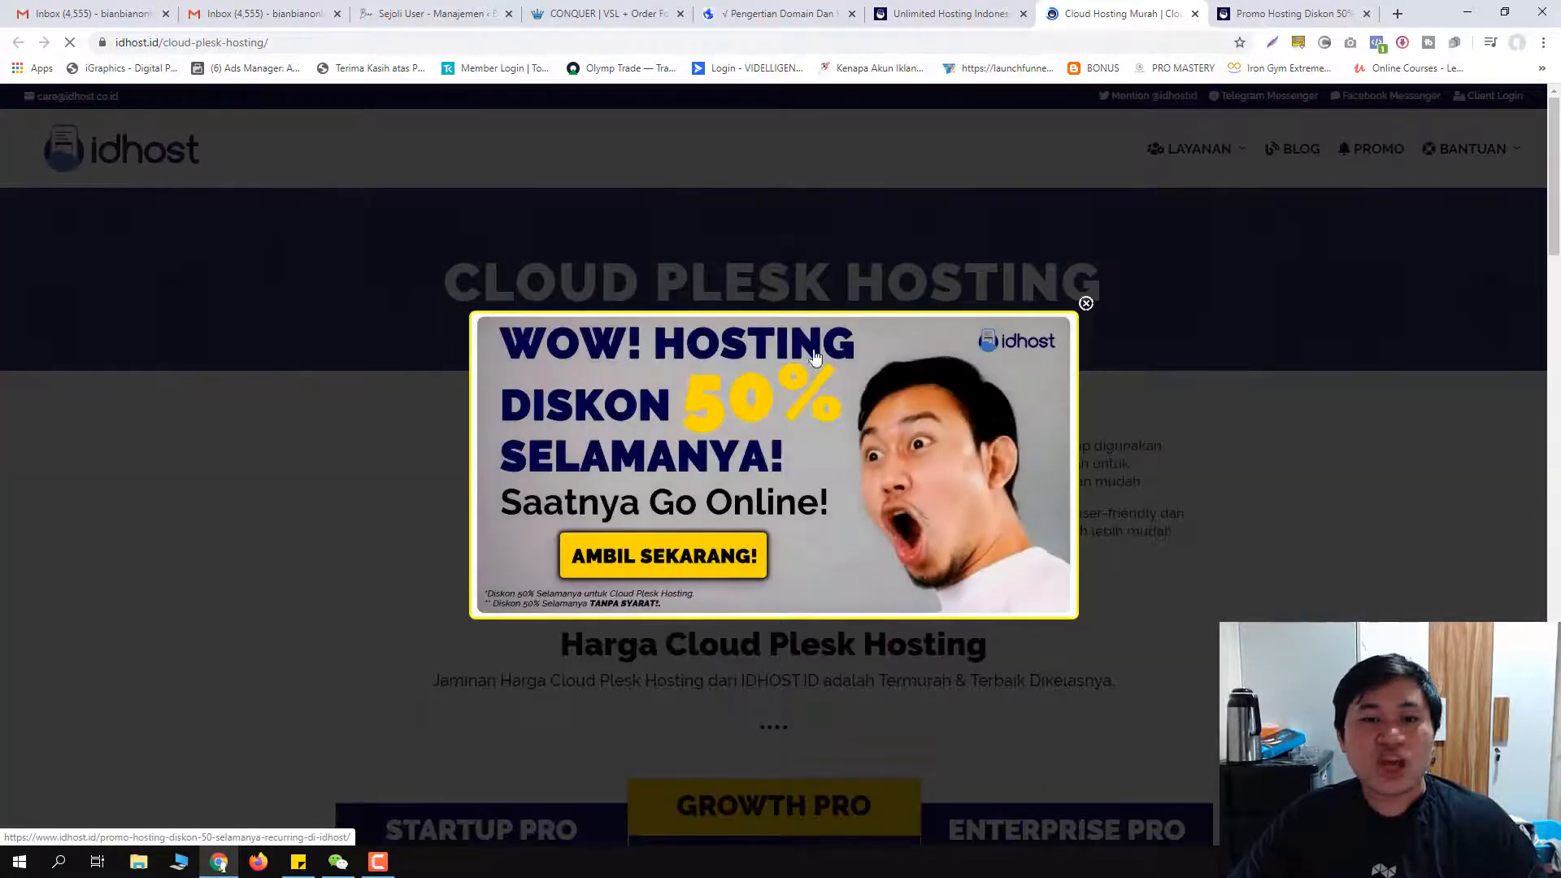
click(1085, 305)
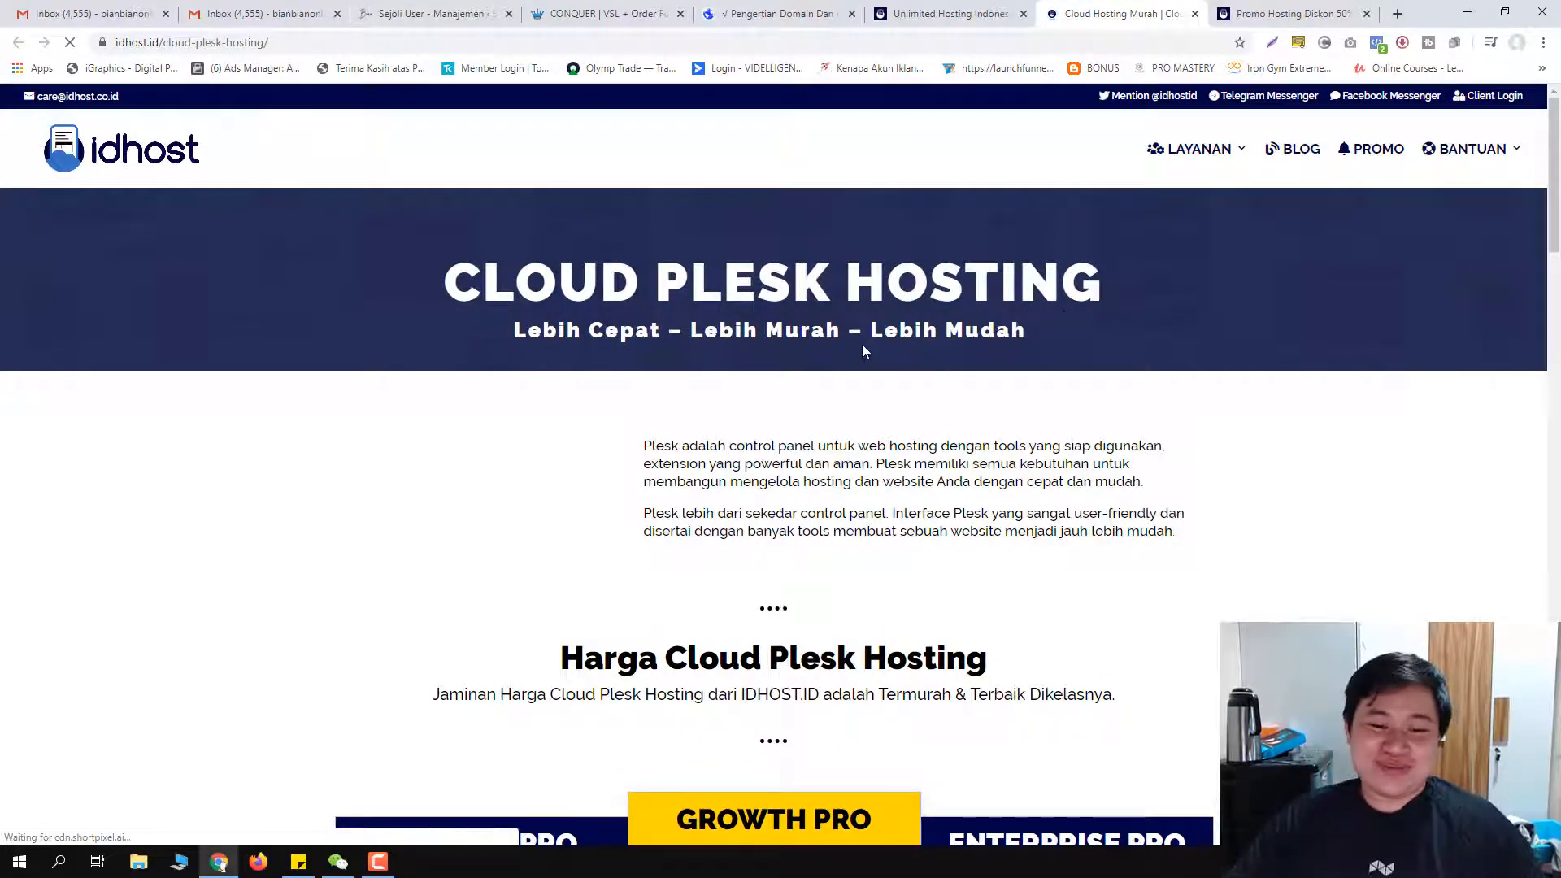
scroll(855, 343, down, 1)
scroll(748, 300, down, 1)
scroll(925, 379, down, 1)
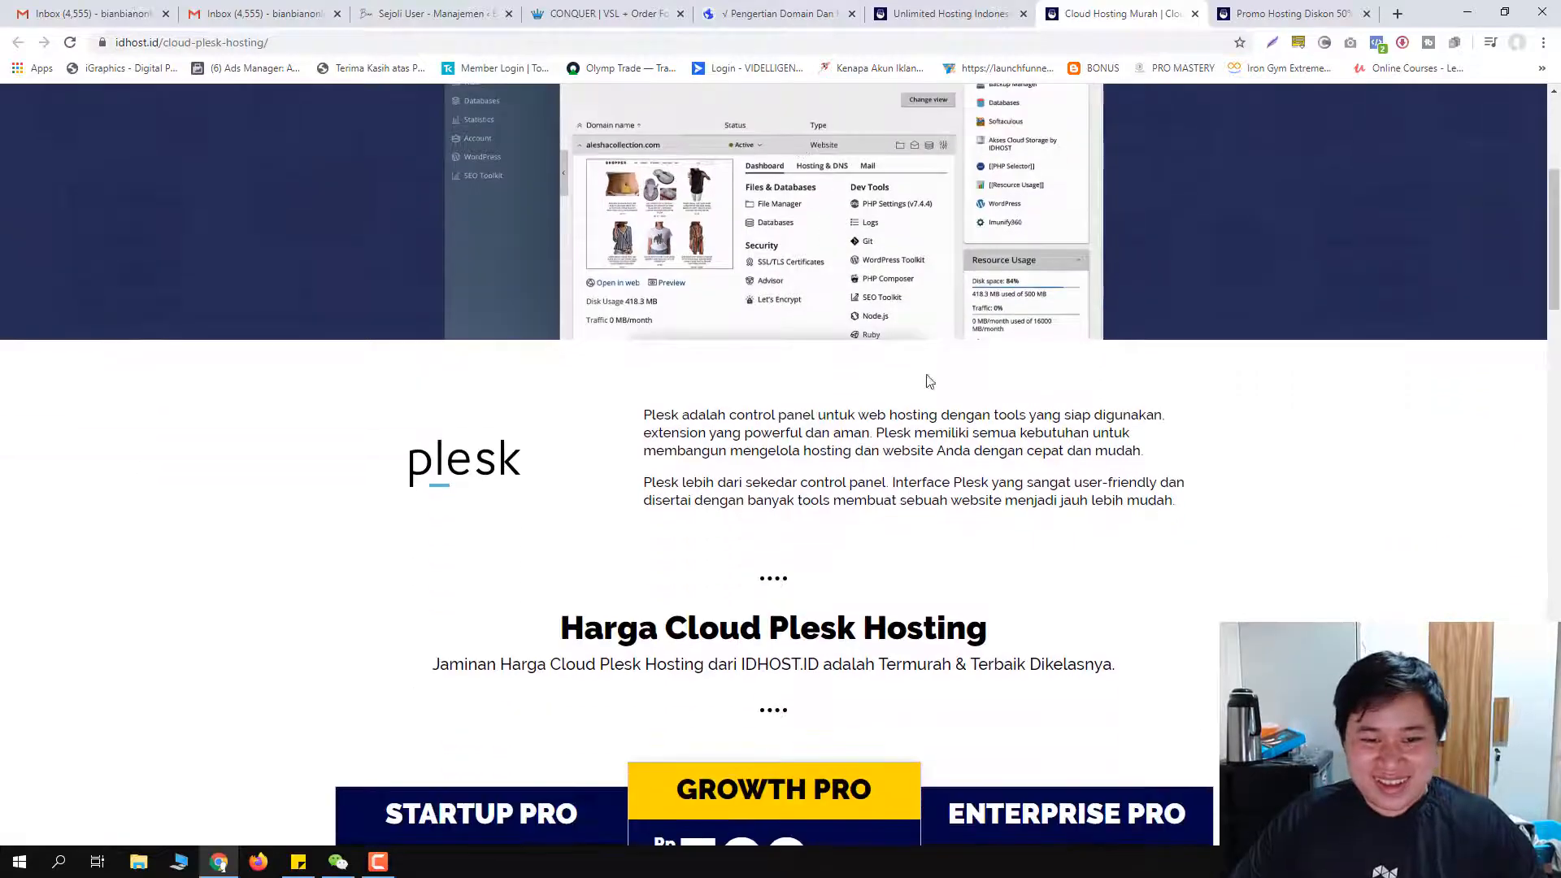
scroll(776, 376, down, 1)
scroll(776, 375, down, 6)
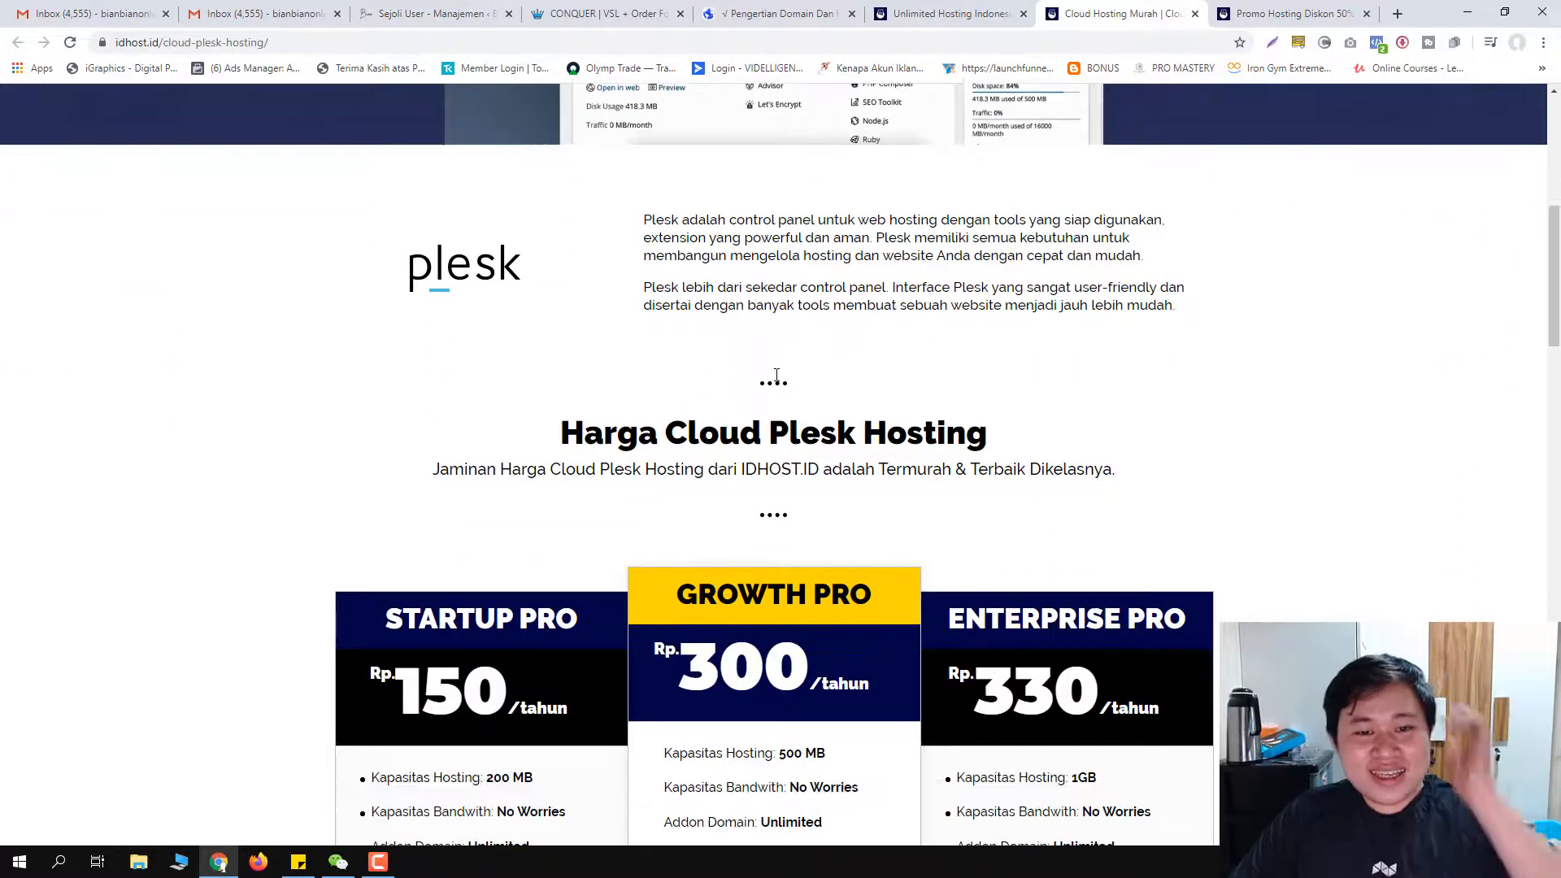
scroll(929, 522, up, 12)
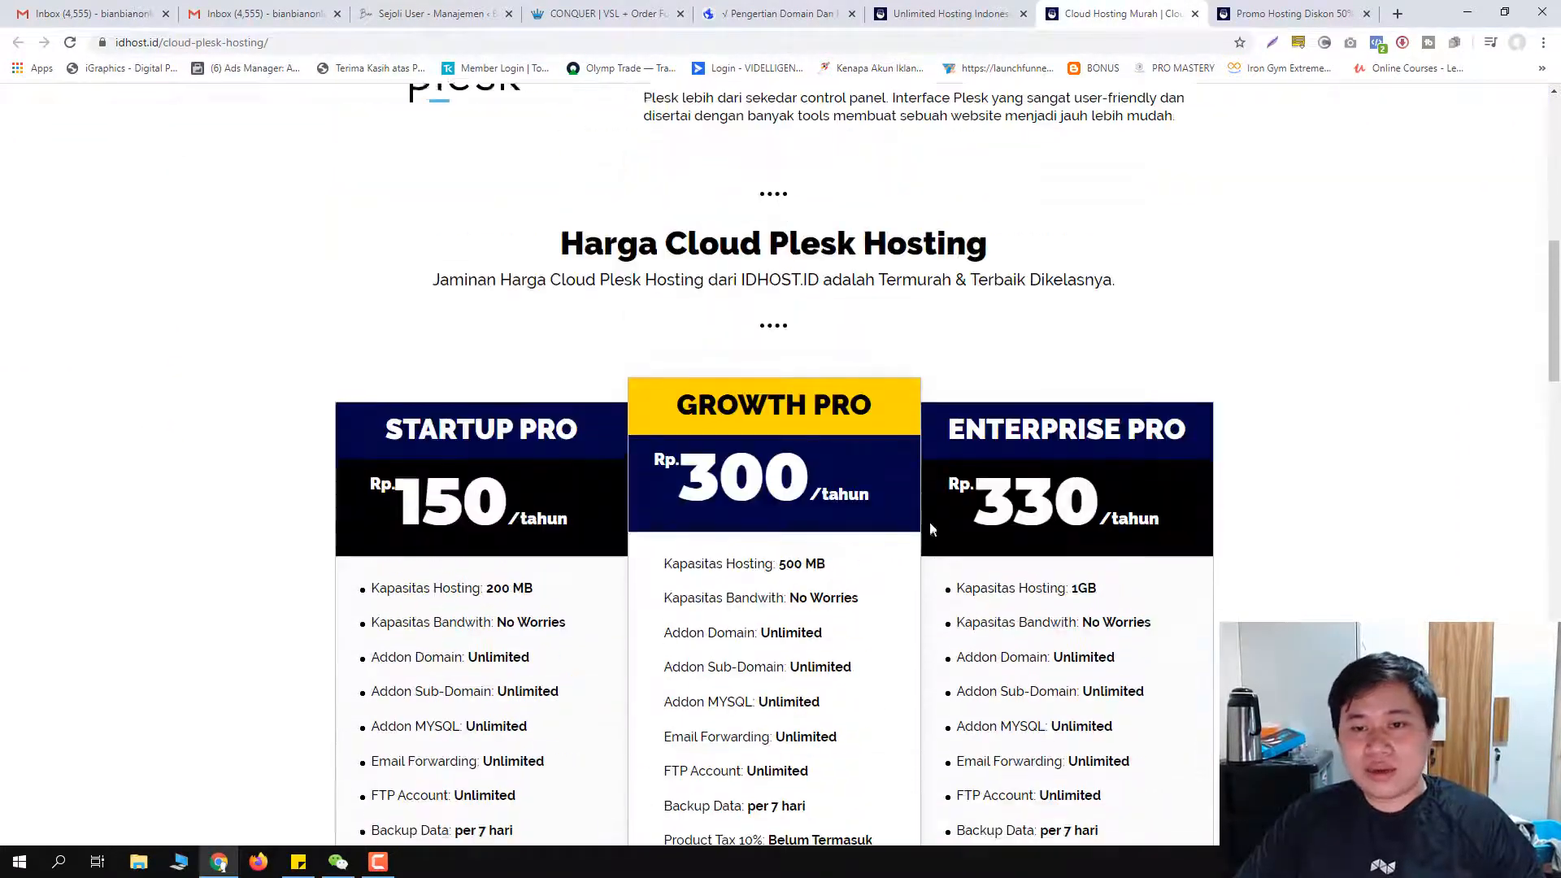
scroll(798, 454, down, 1)
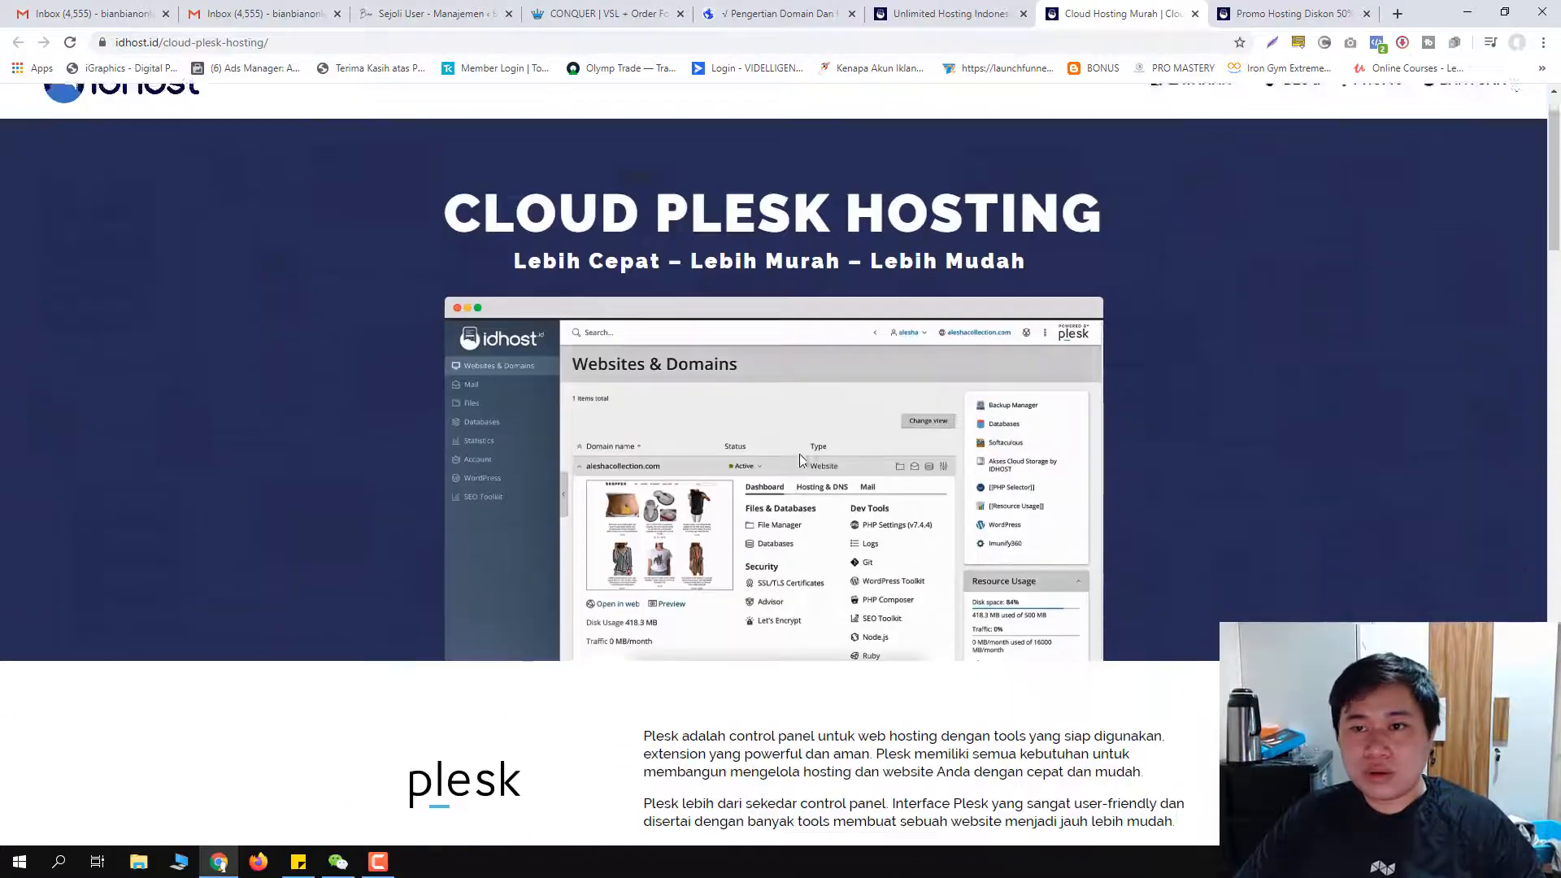
scroll(779, 445, up, 1)
scroll(868, 445, down, 5)
scroll(894, 488, down, 3)
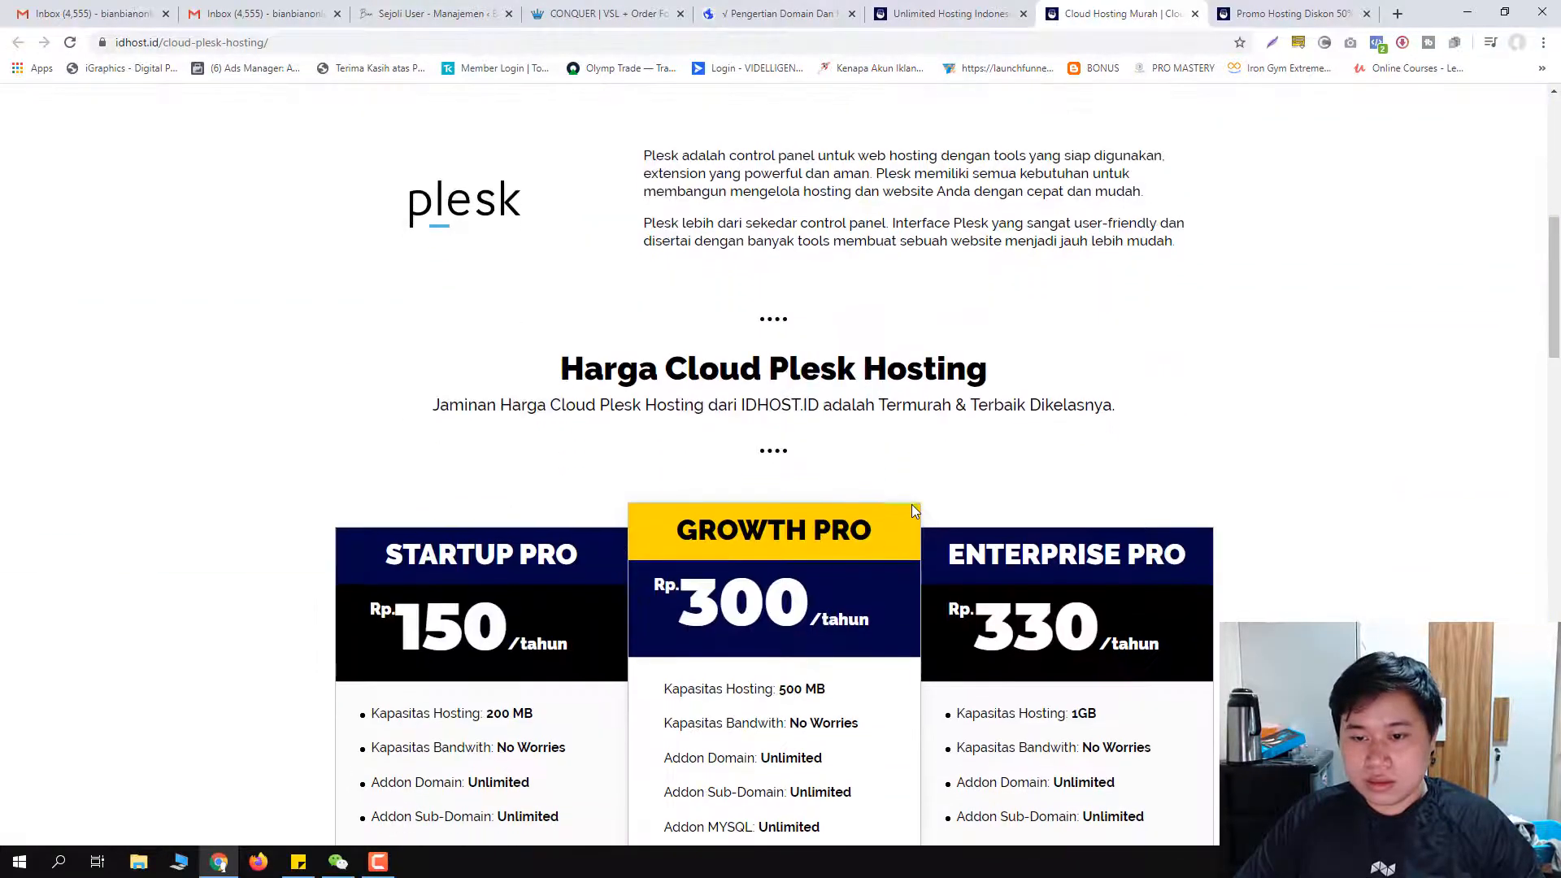
scroll(1057, 618, down, 2)
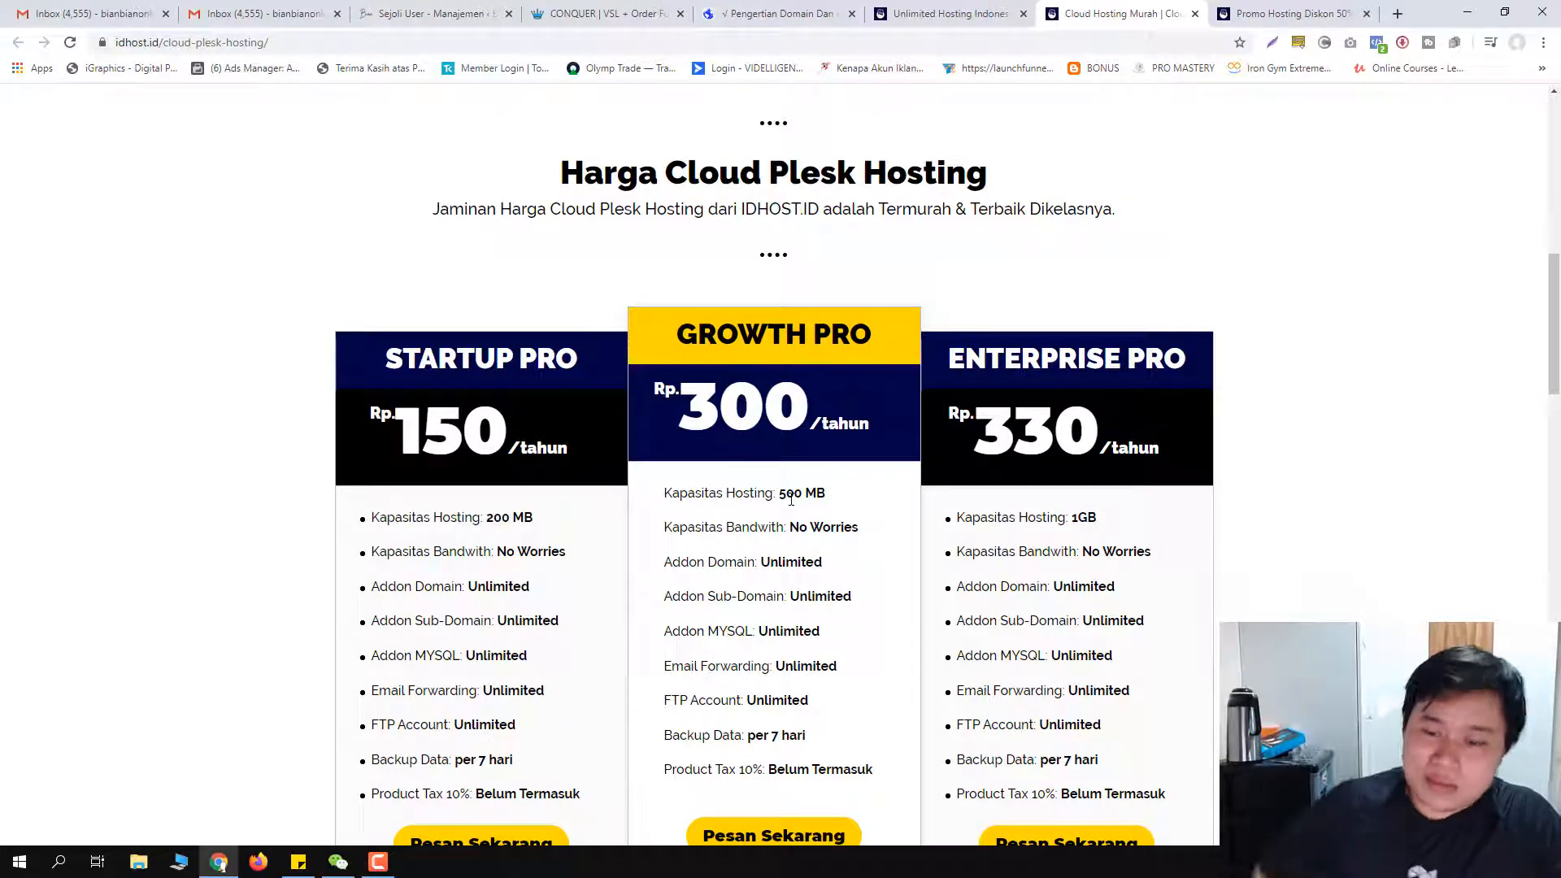
scroll(840, 342, down, 2)
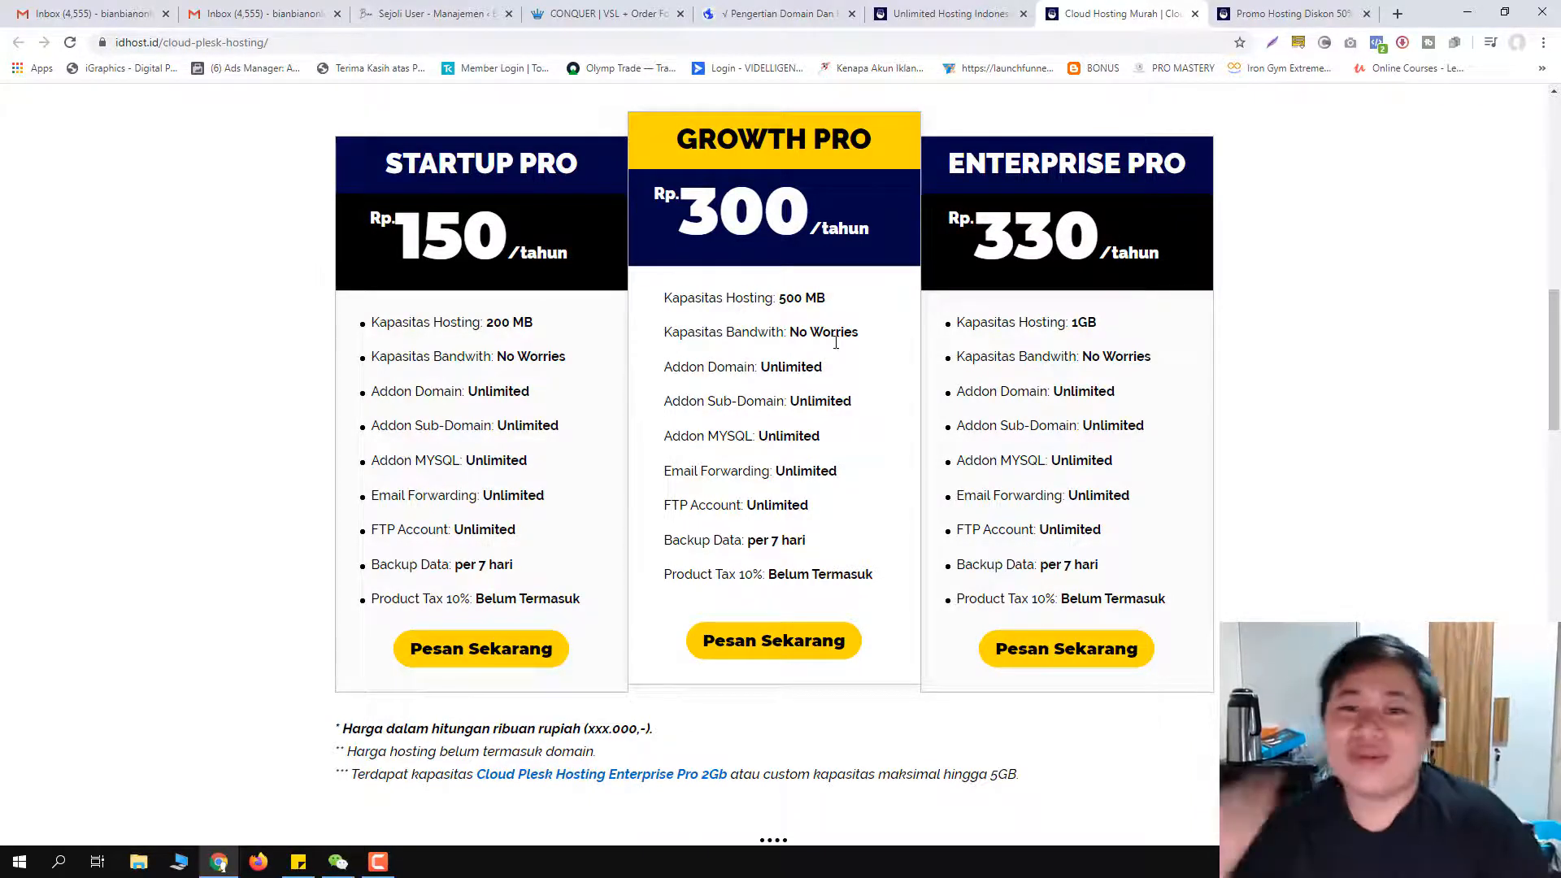
Step: Compare the Cloud Plesk pricing cards and order the Enterprise Pro plan via Pesan Sekarang
scroll(870, 309, up, 2)
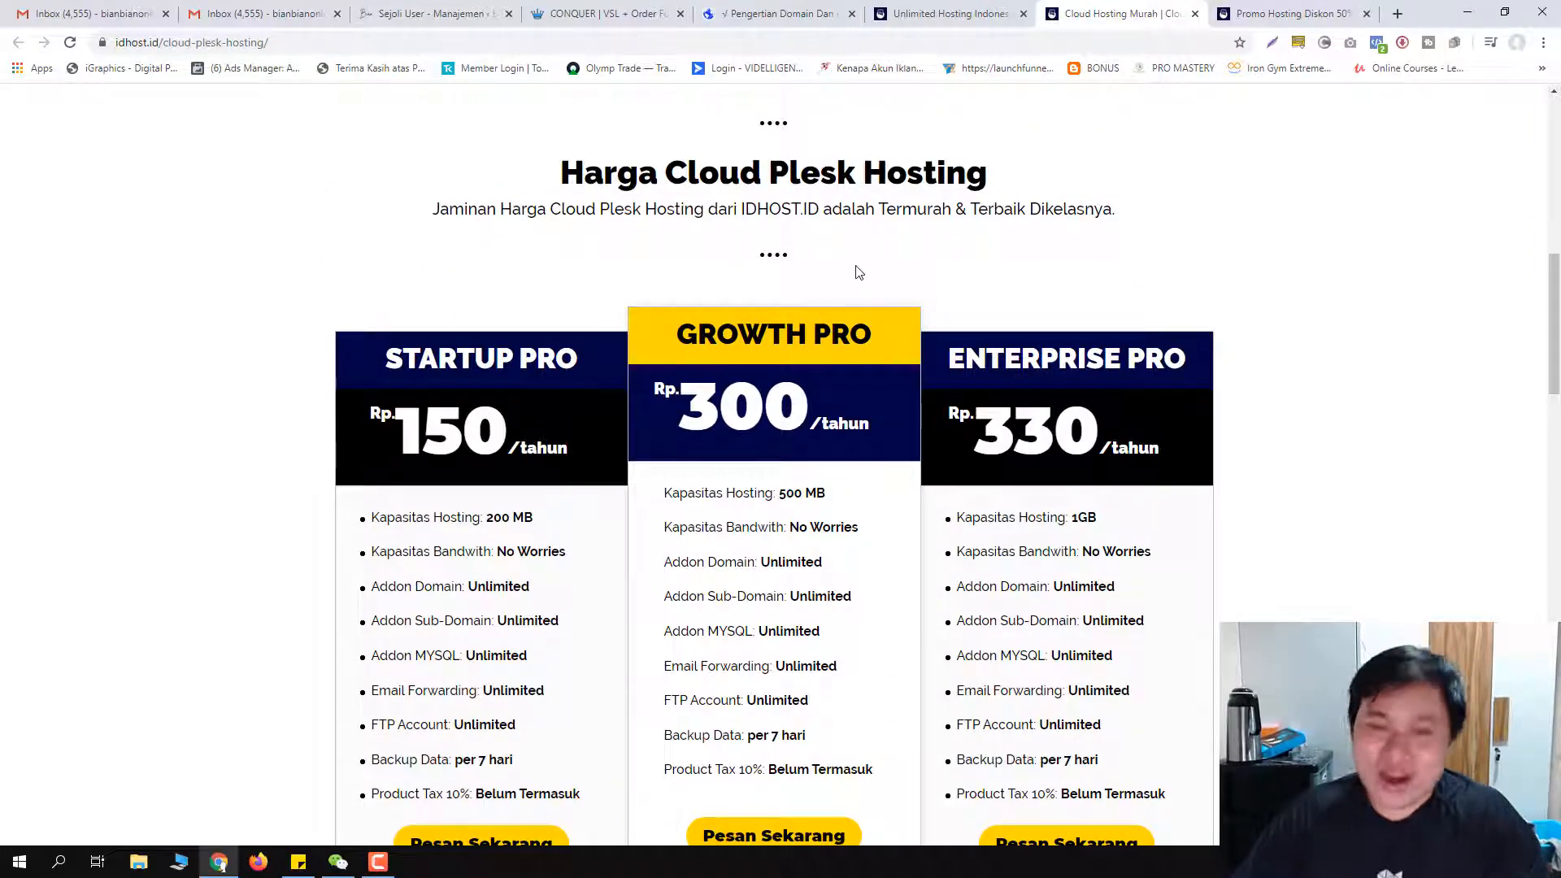
scroll(860, 272, up, 7)
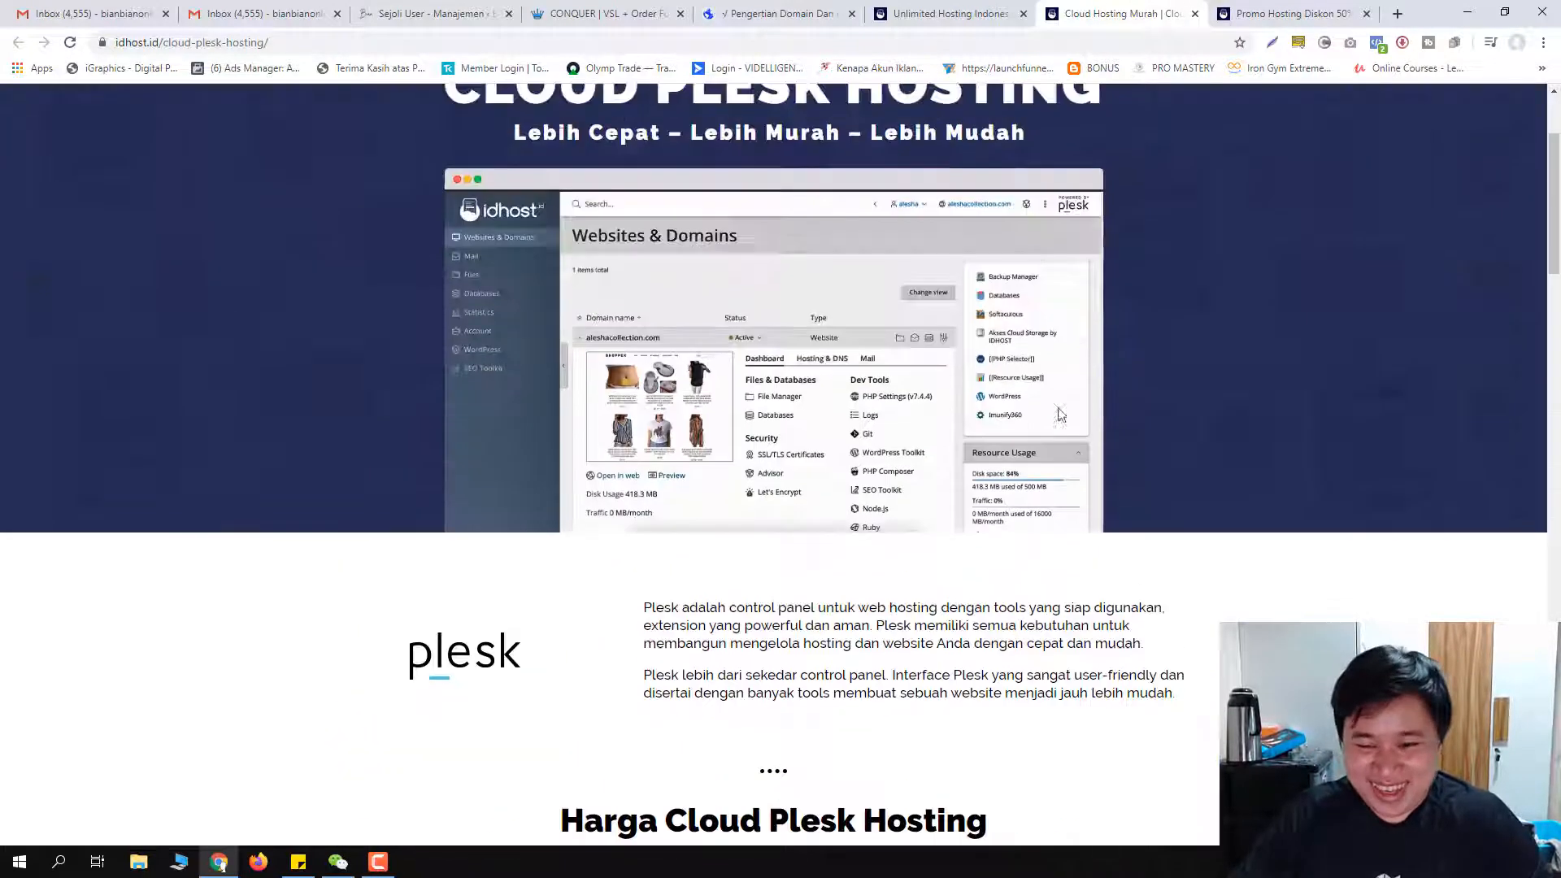
scroll(854, 504, down, 4)
scroll(798, 524, up, 4)
scroll(796, 528, down, 4)
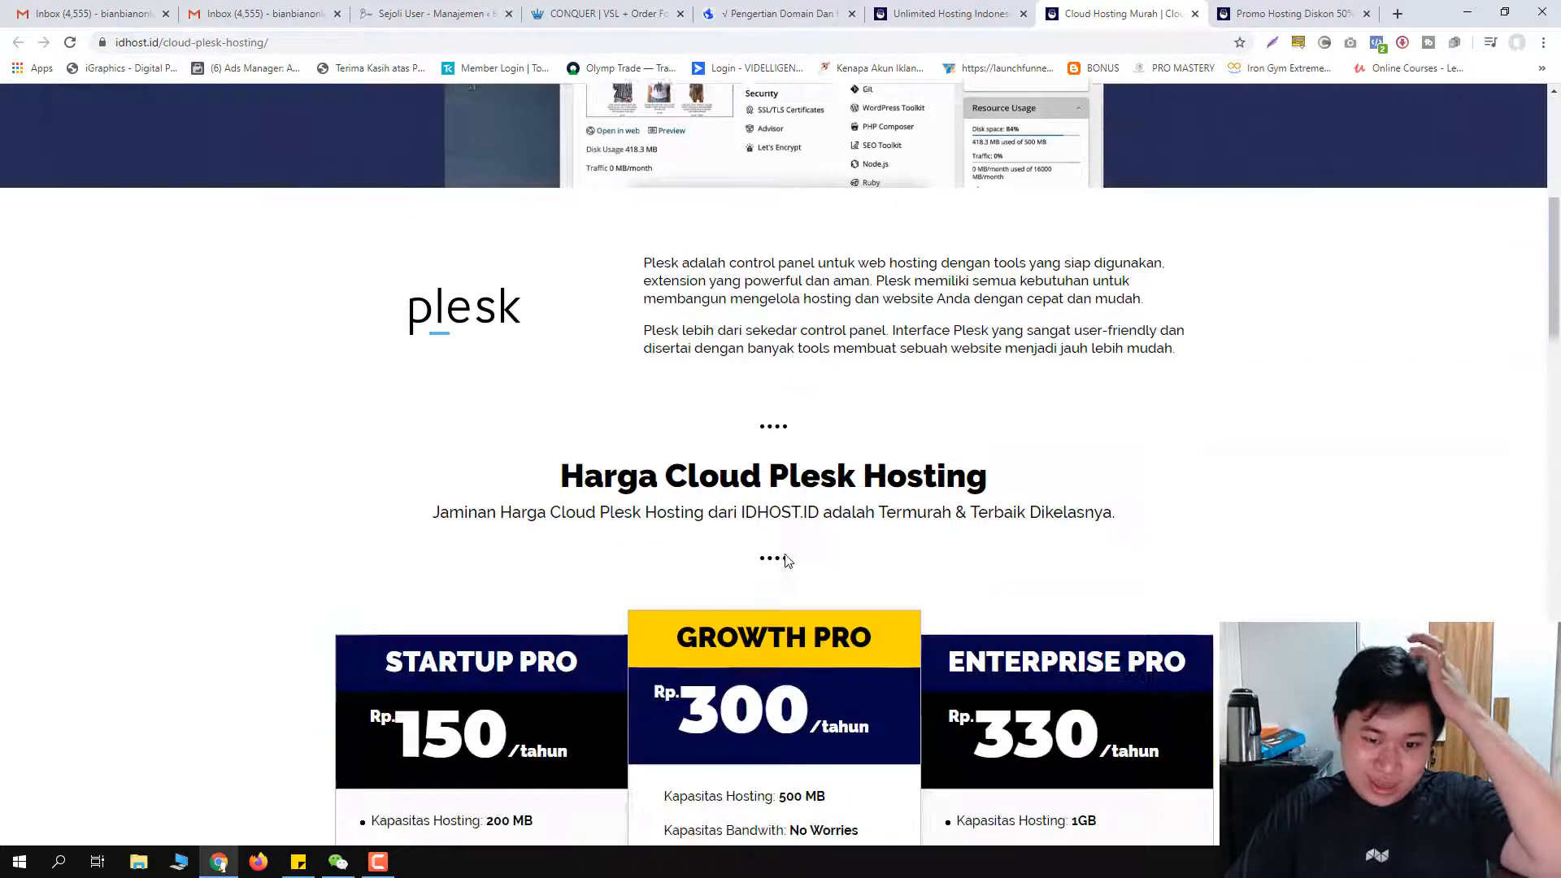
scroll(787, 559, down, 3)
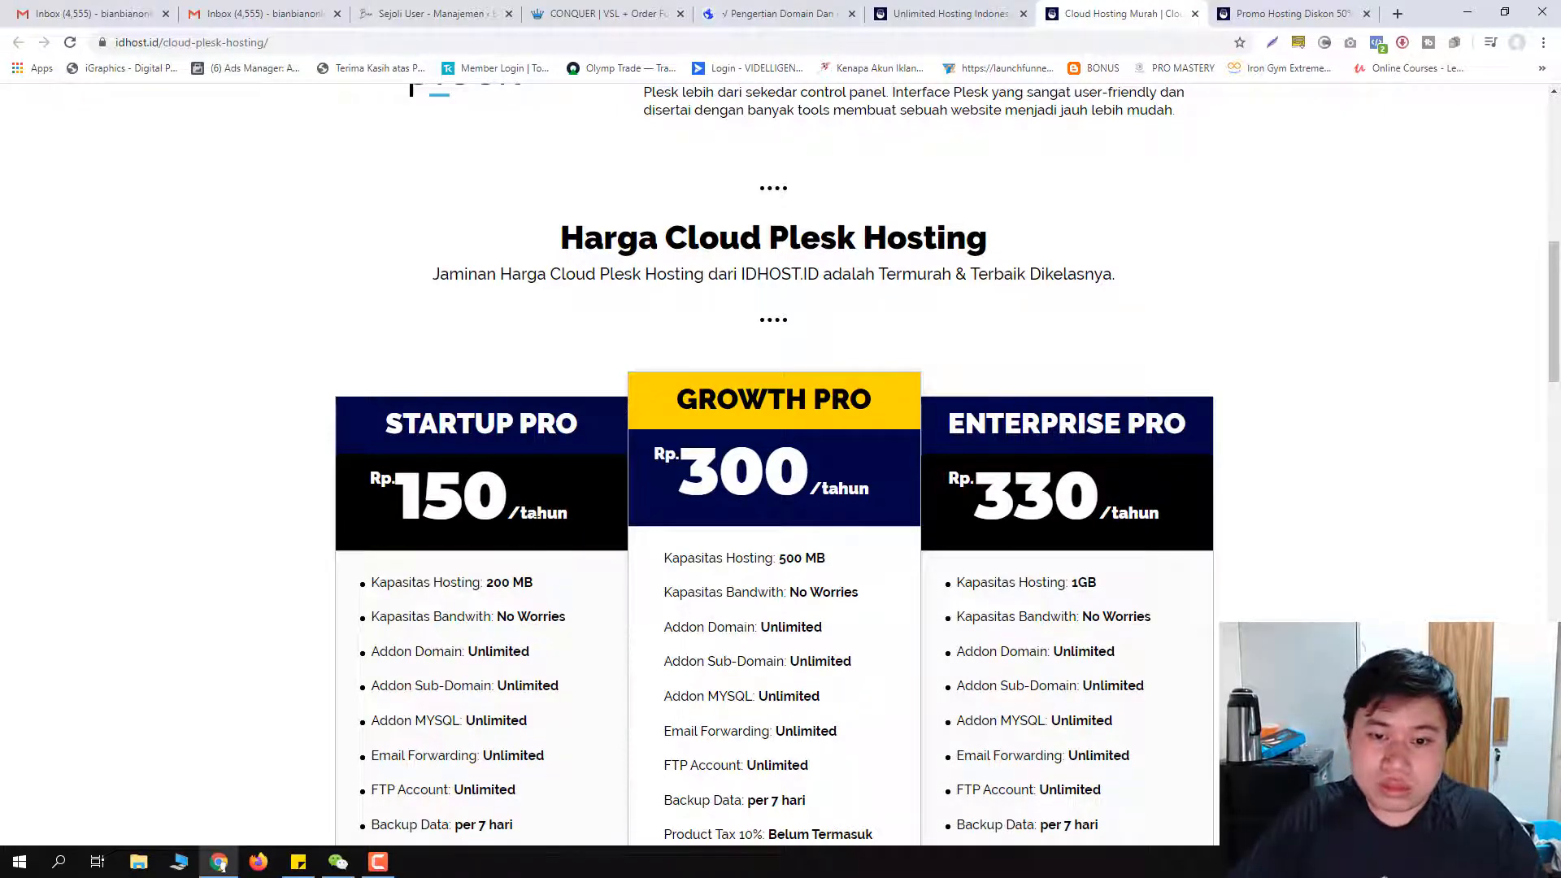
scroll(502, 500, down, 3)
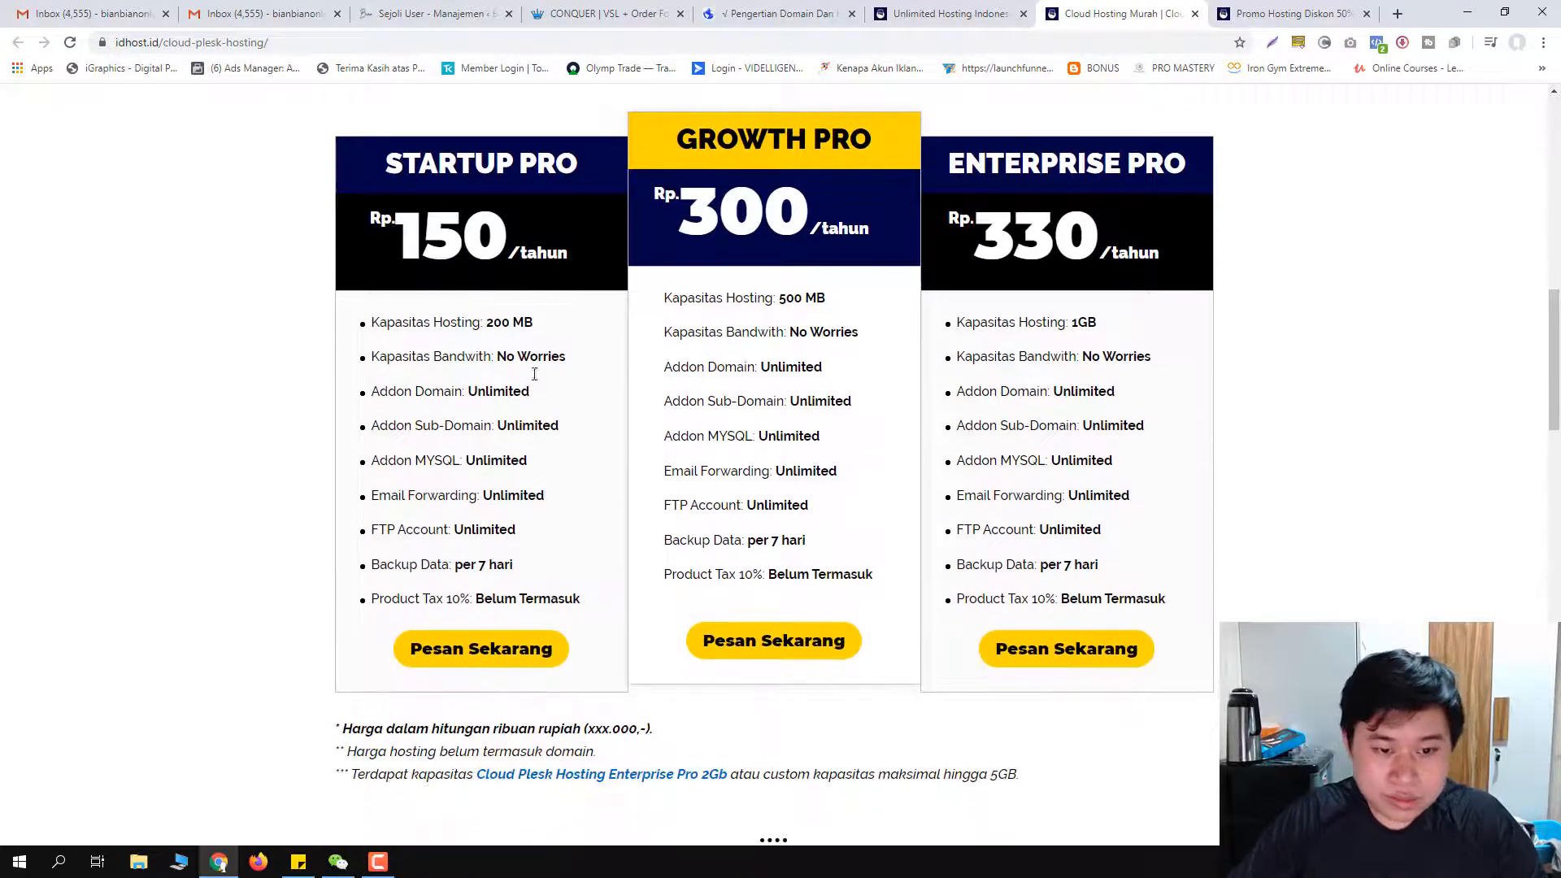
scroll(540, 373, down, 3)
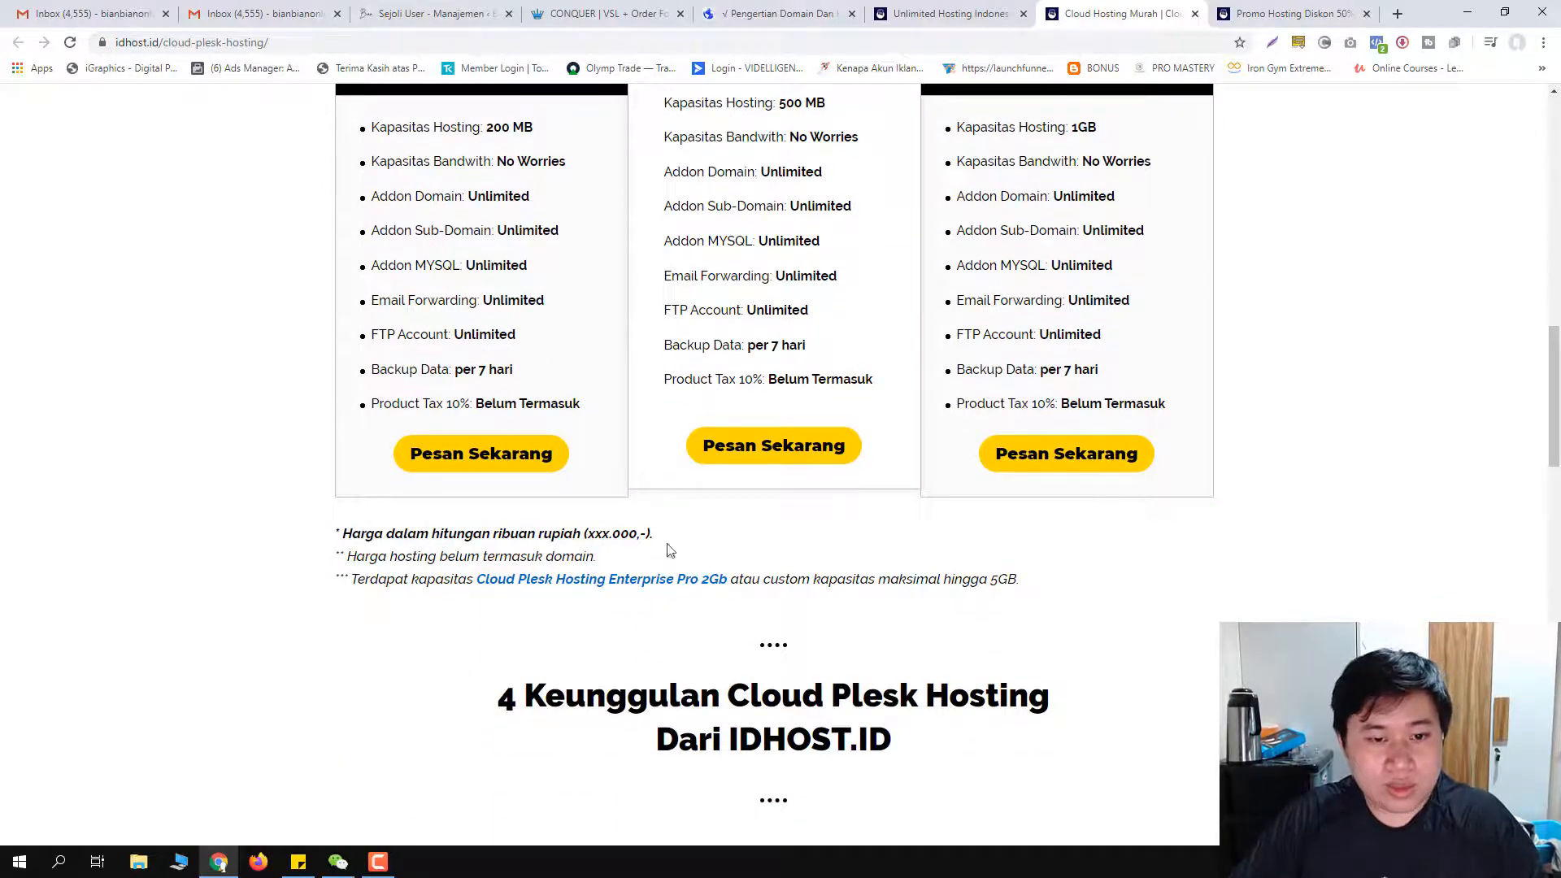
scroll(481, 478, up, 4)
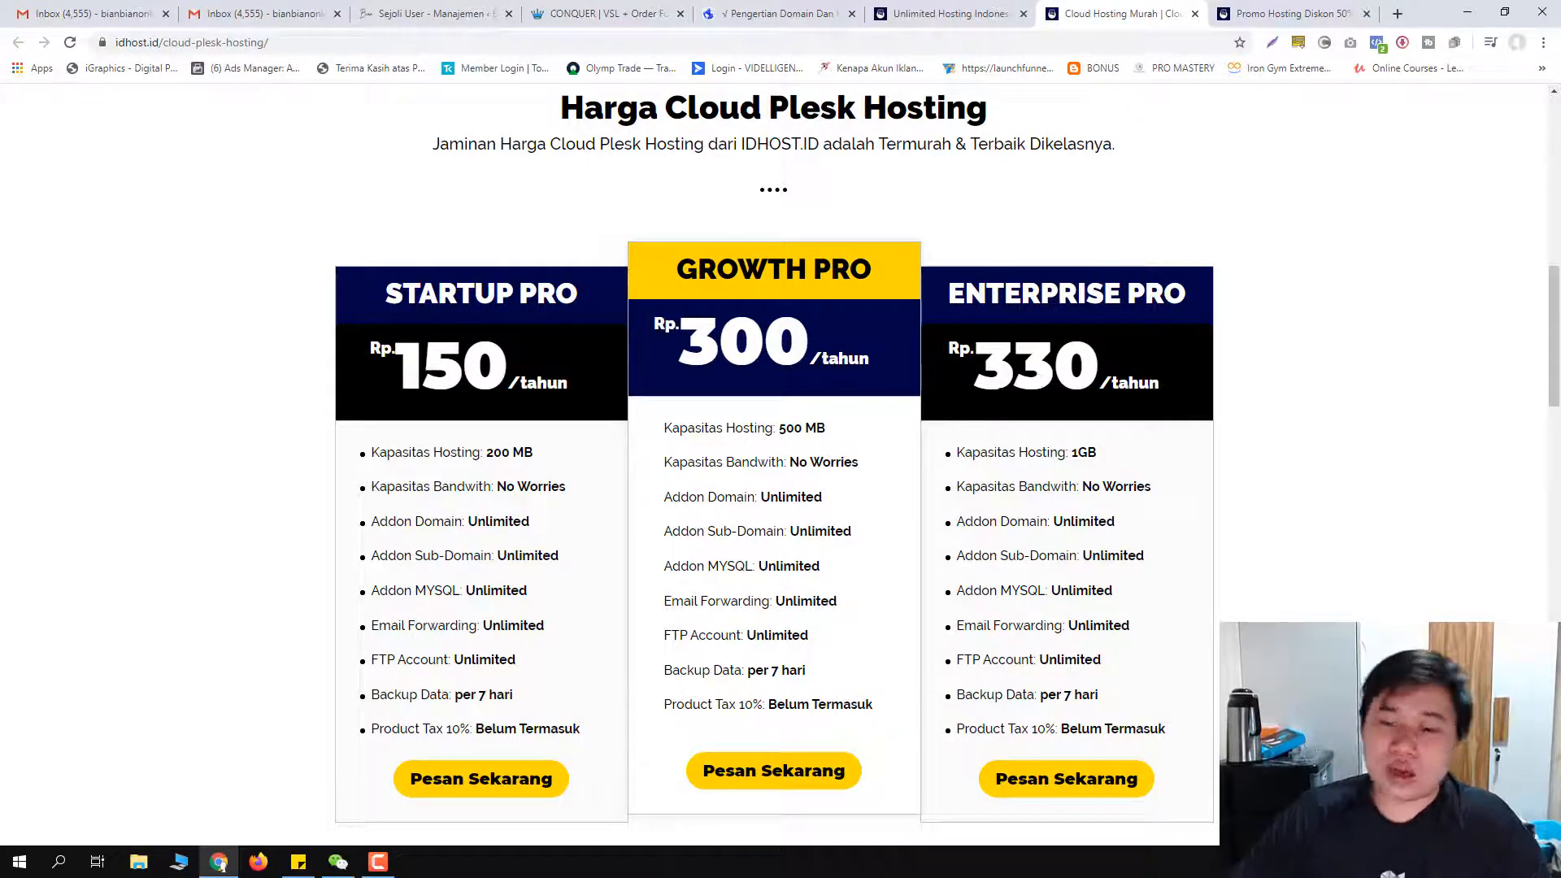
click(1097, 779)
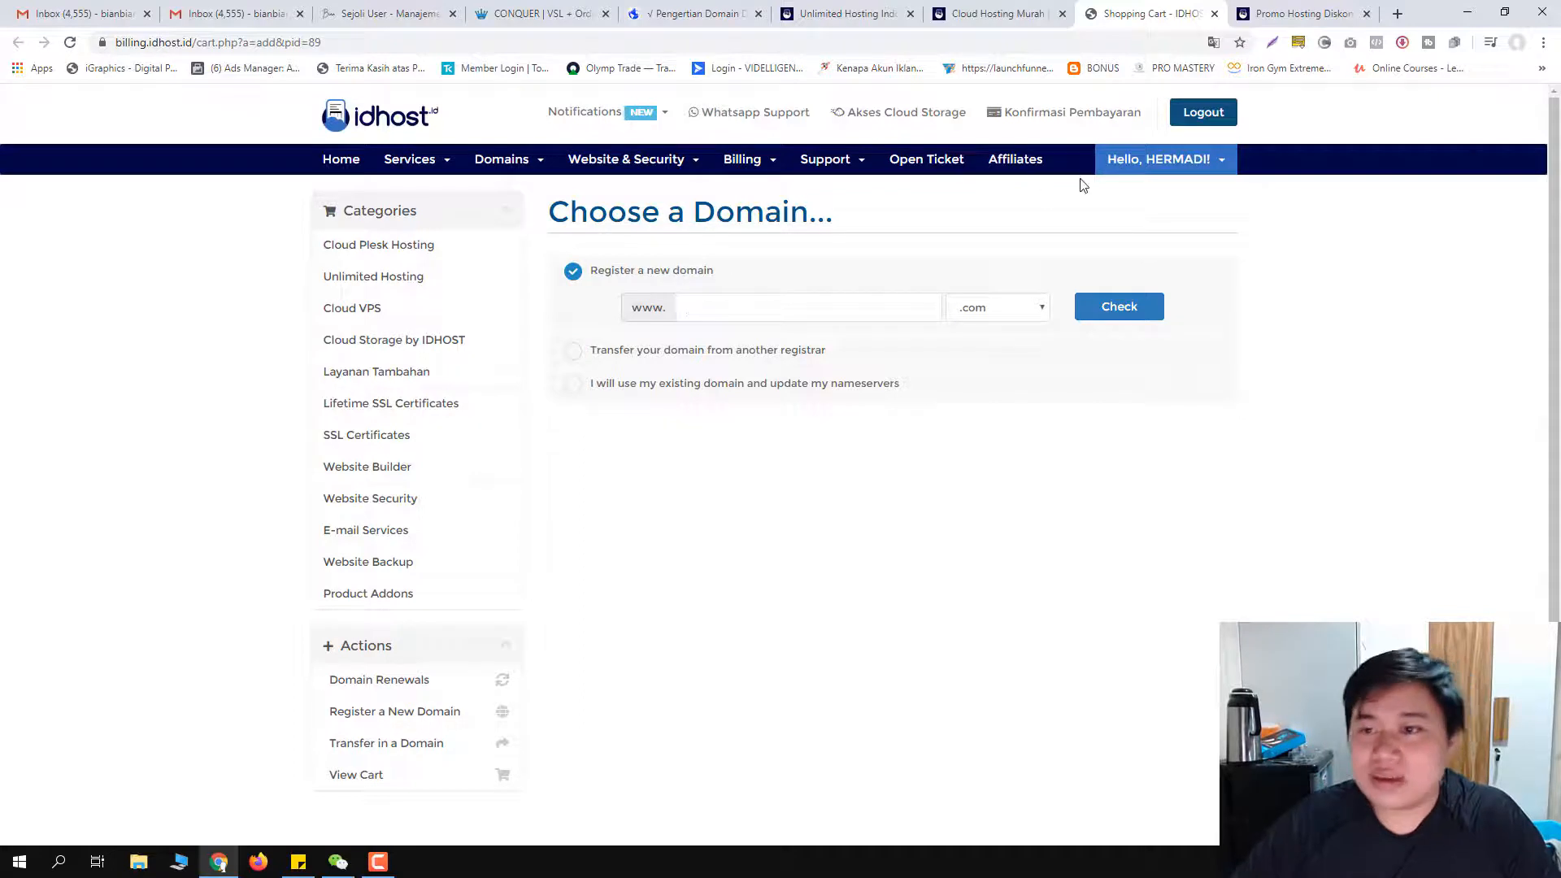
Step: Log out of the billing account and browse the Store's Cloud Plesk Hosting plans
click(1187, 122)
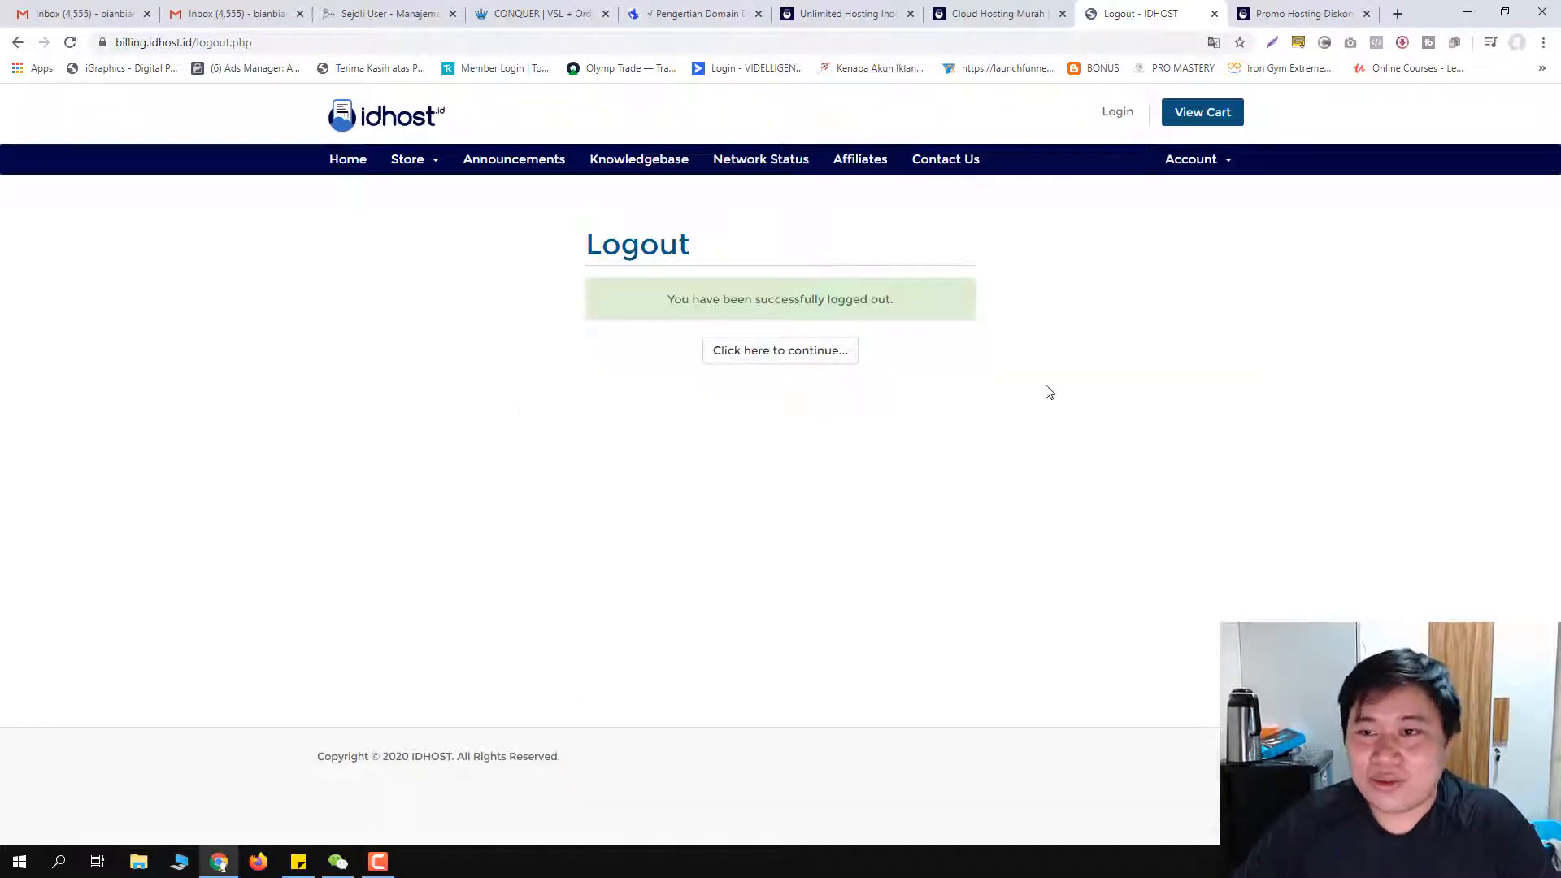
click(1195, 167)
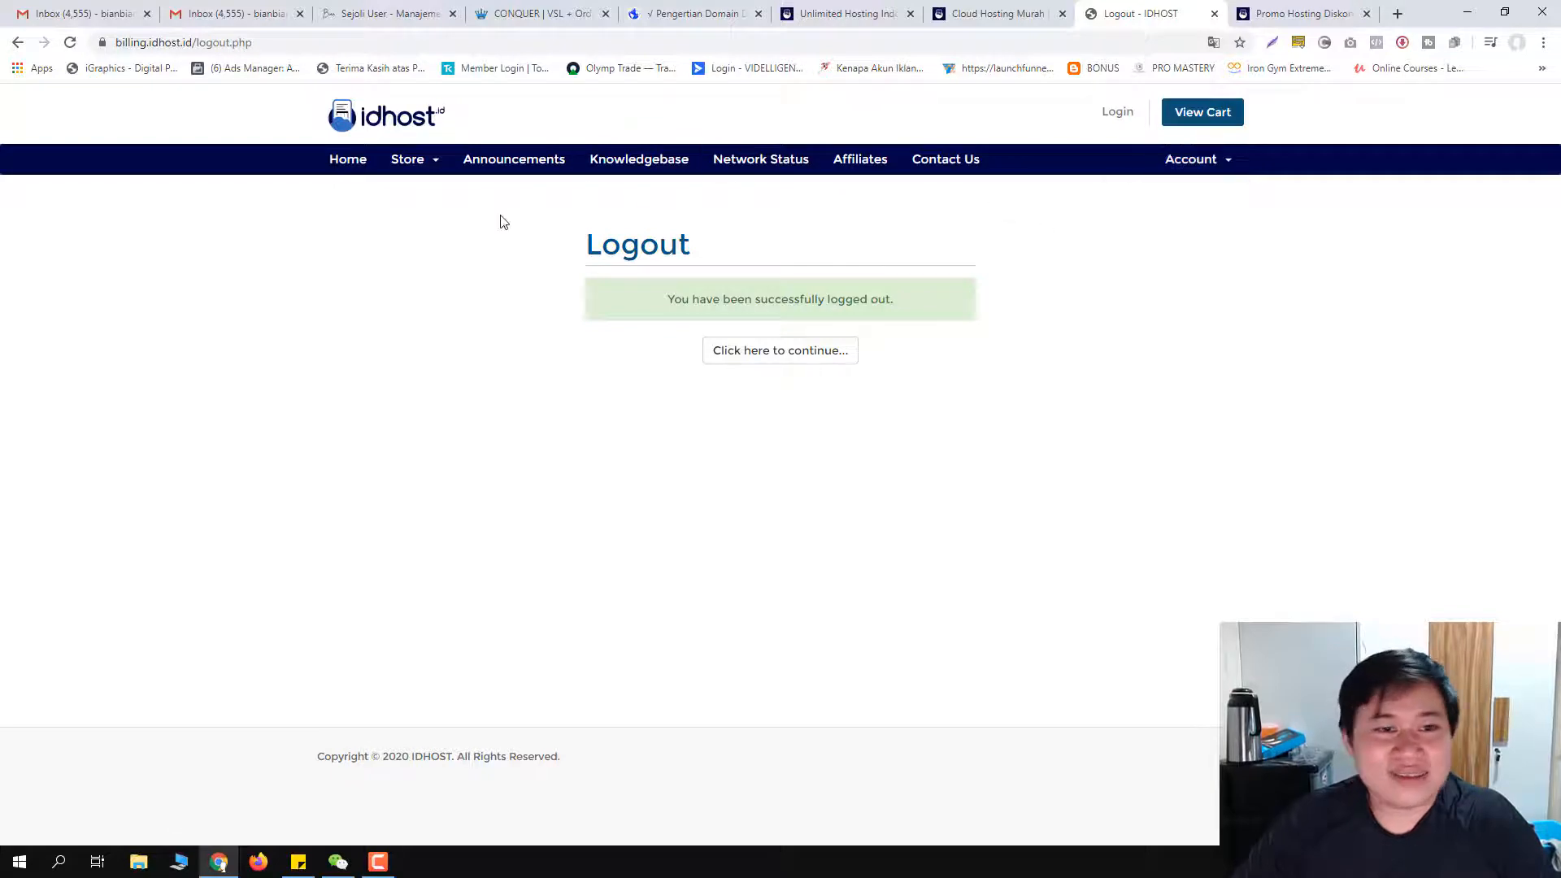
click(417, 161)
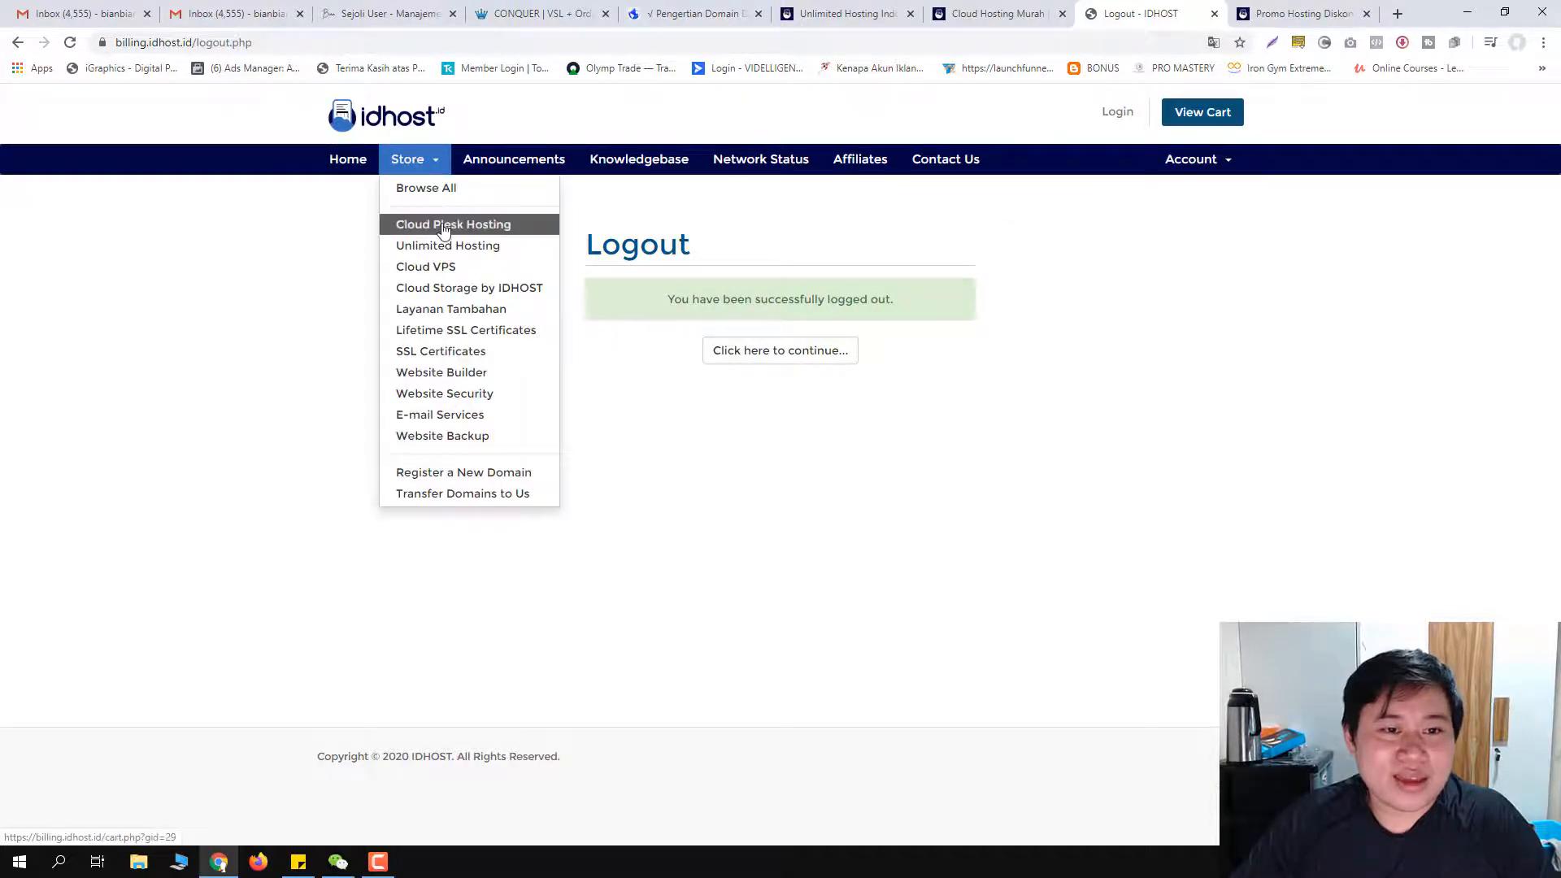
click(407, 226)
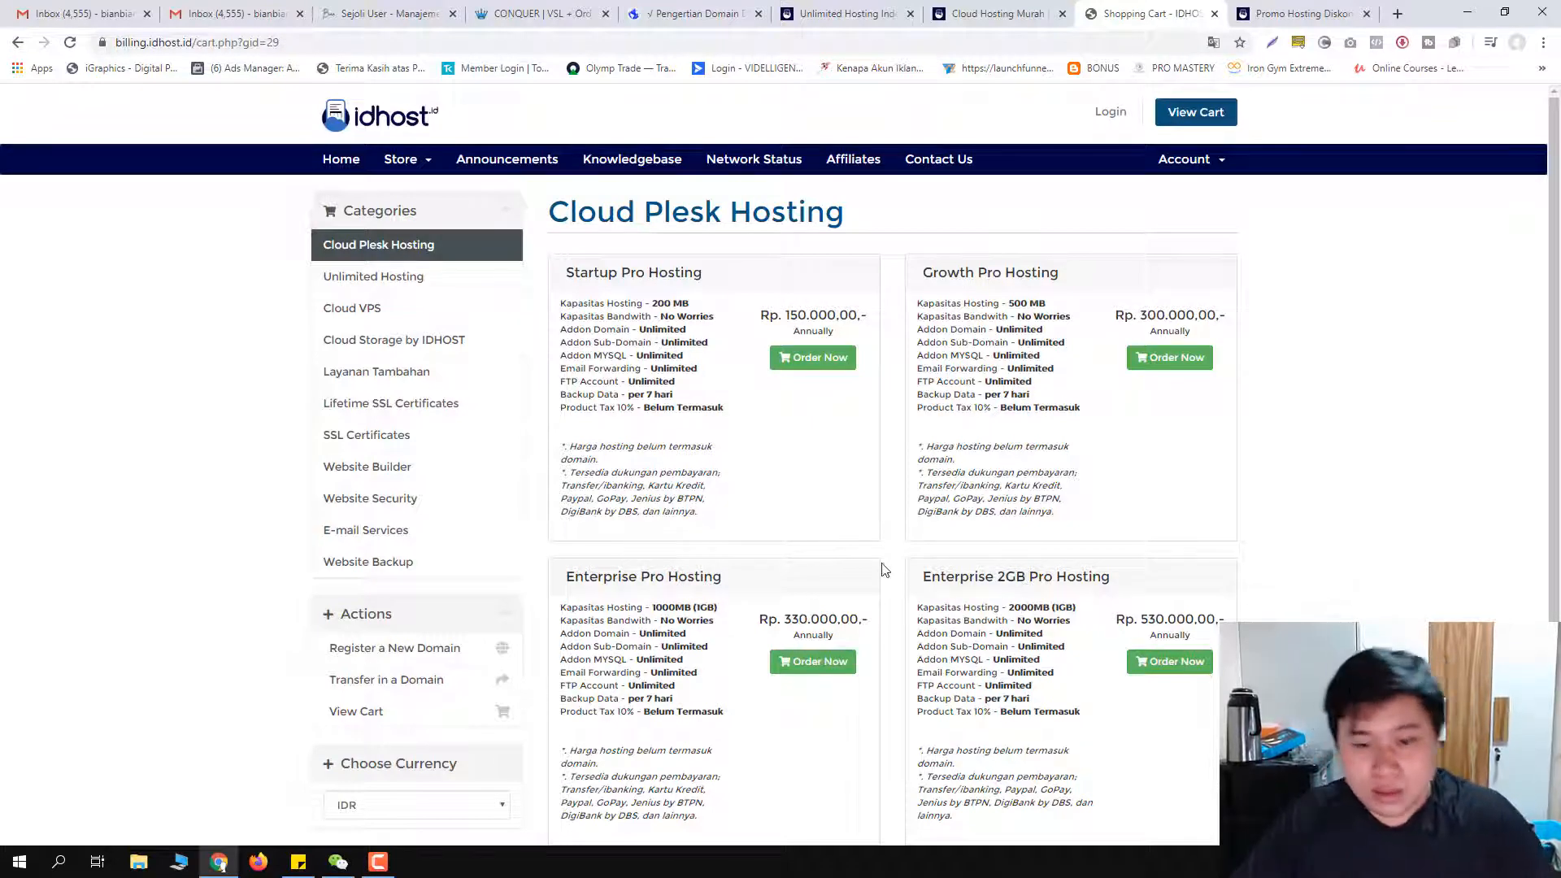
scroll(886, 569, down, 1)
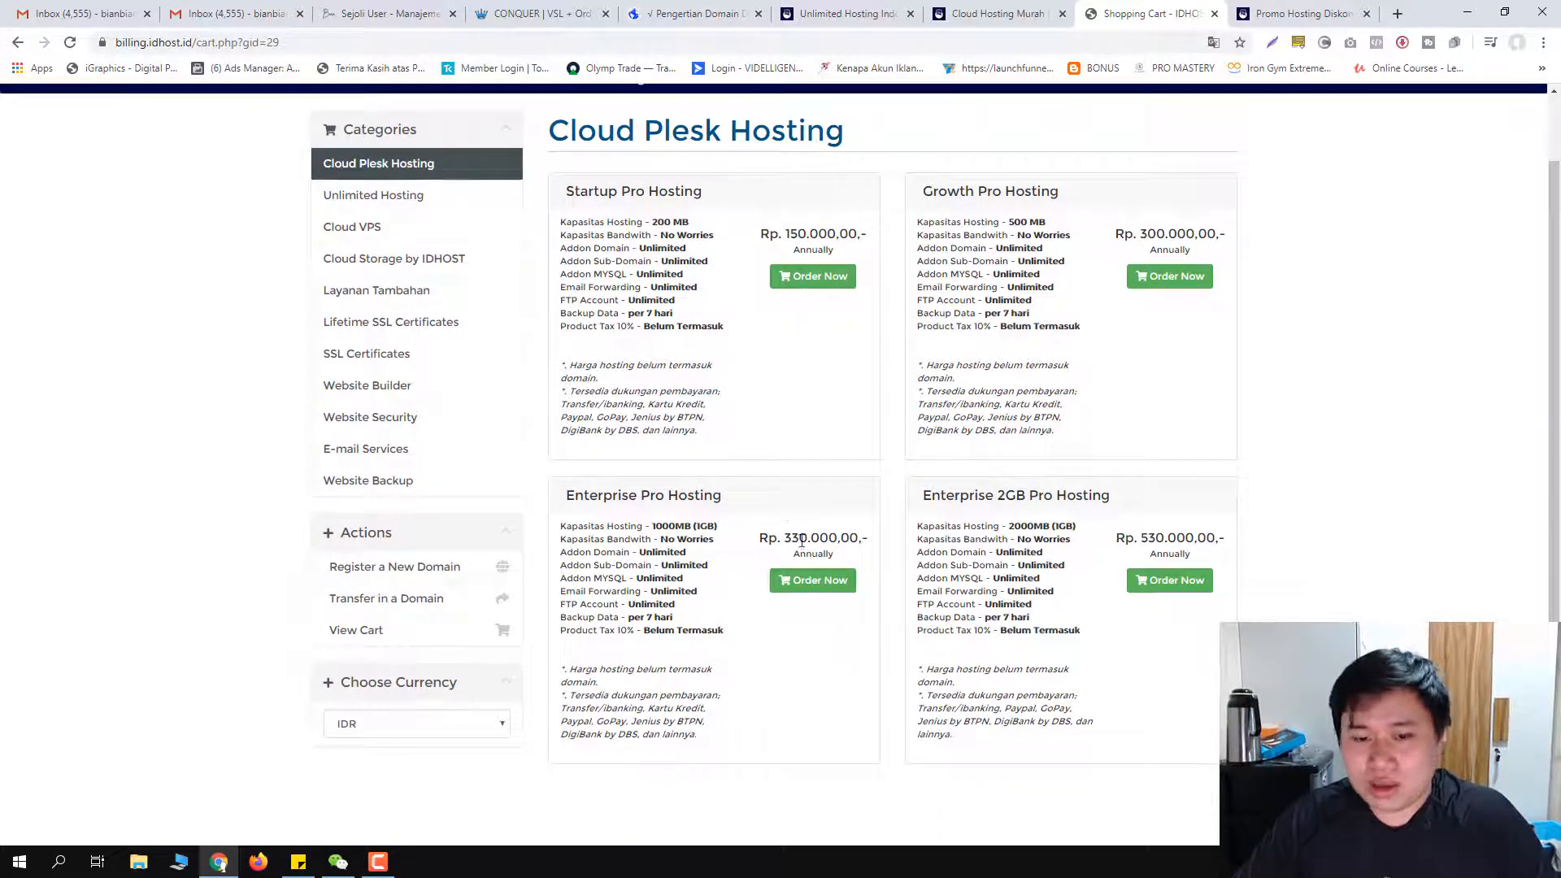
Step: Glance at the Unlimited Hosting plans, return, and order Enterprise Pro Hosting
click(373, 195)
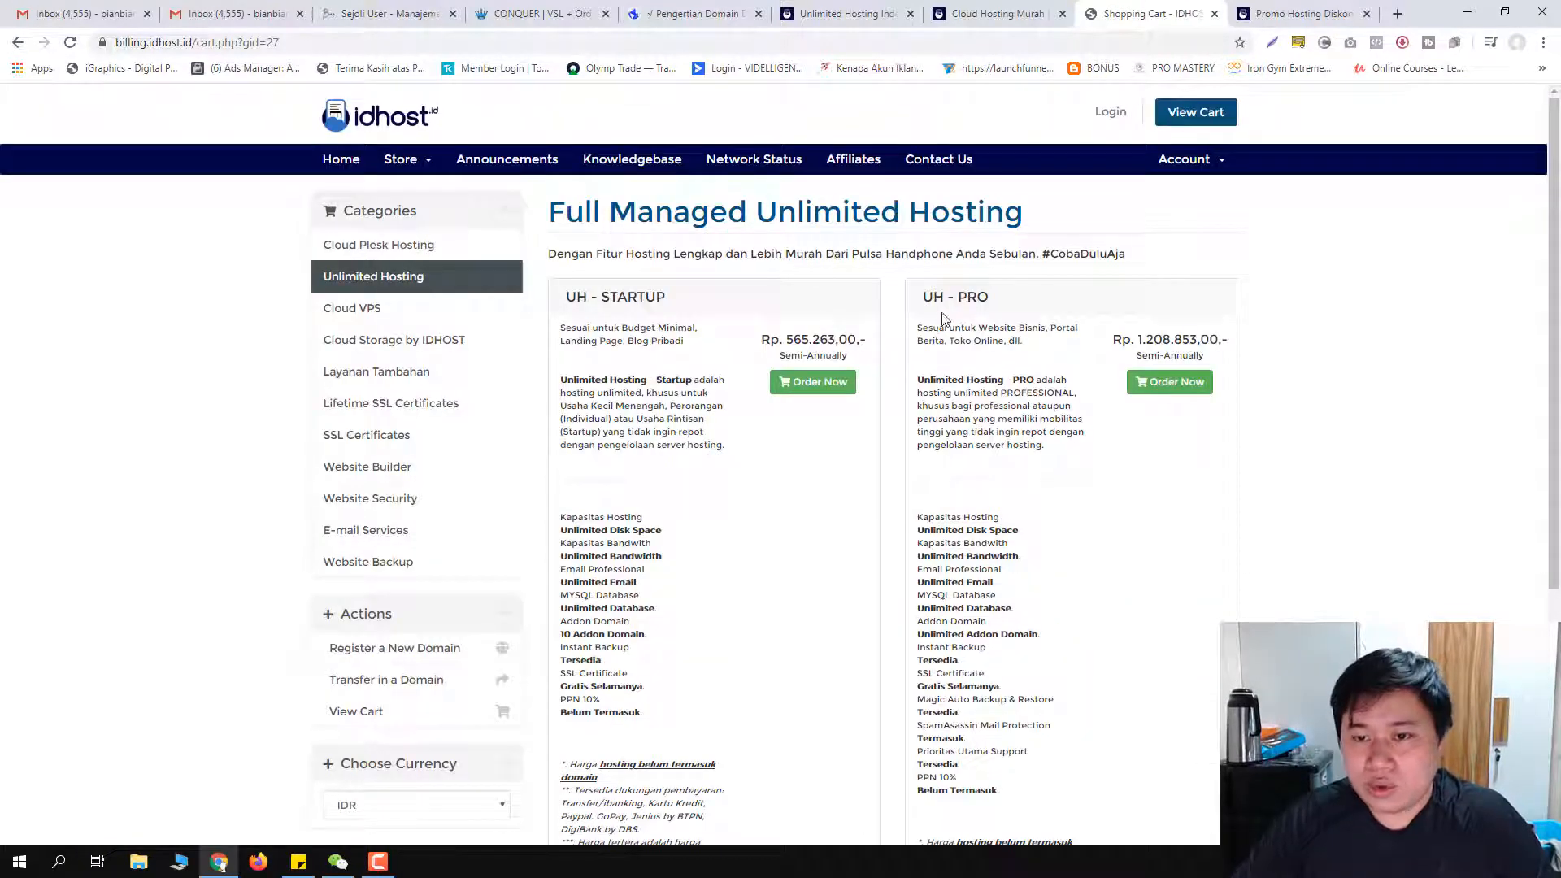
key(alt+Left)
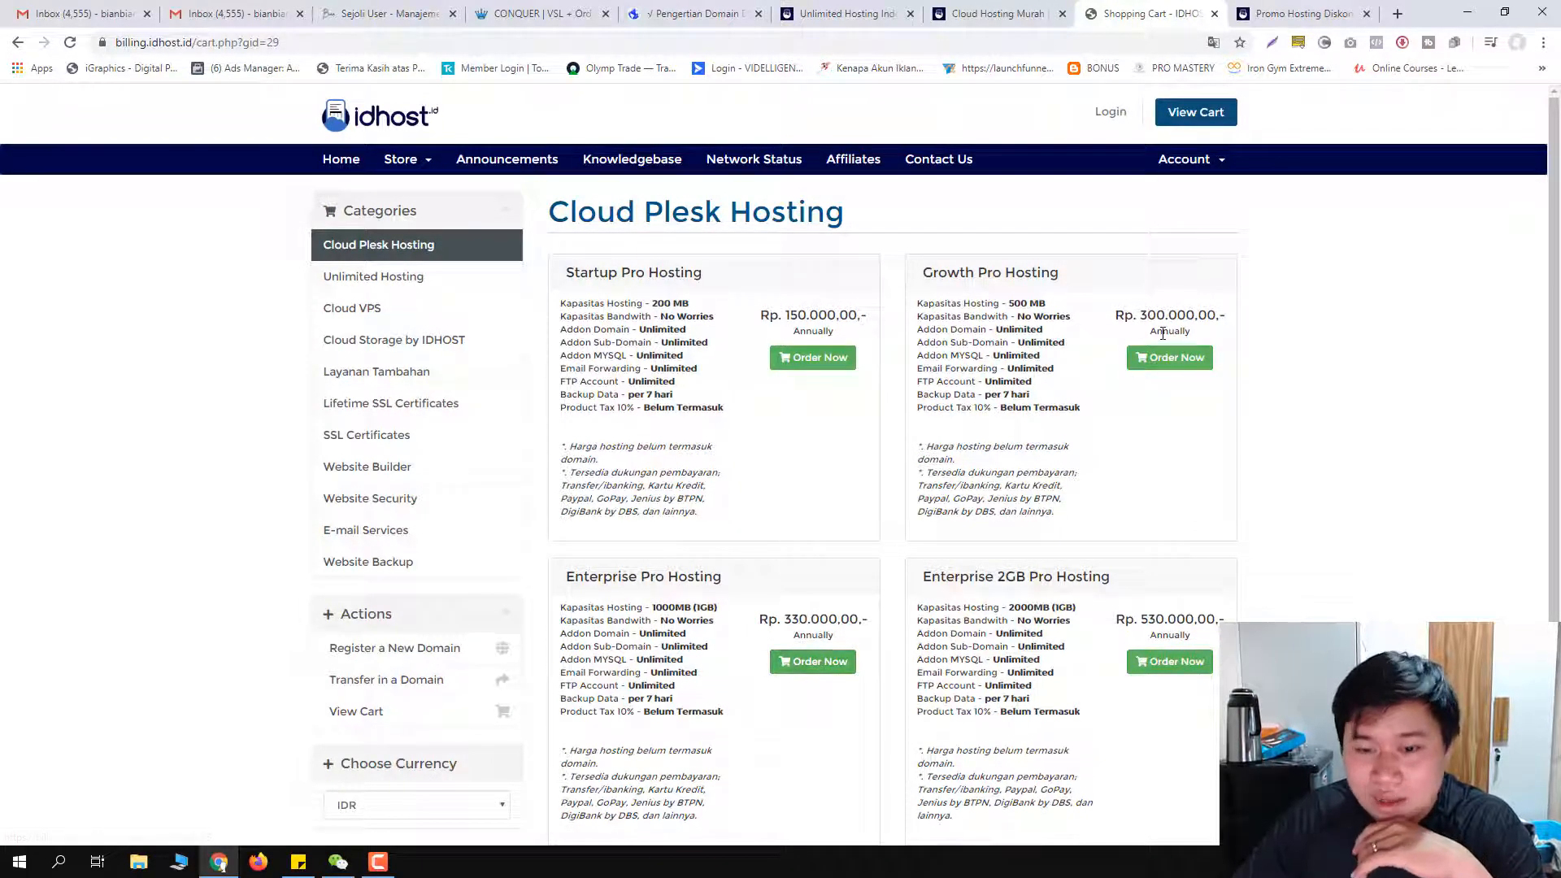
click(805, 673)
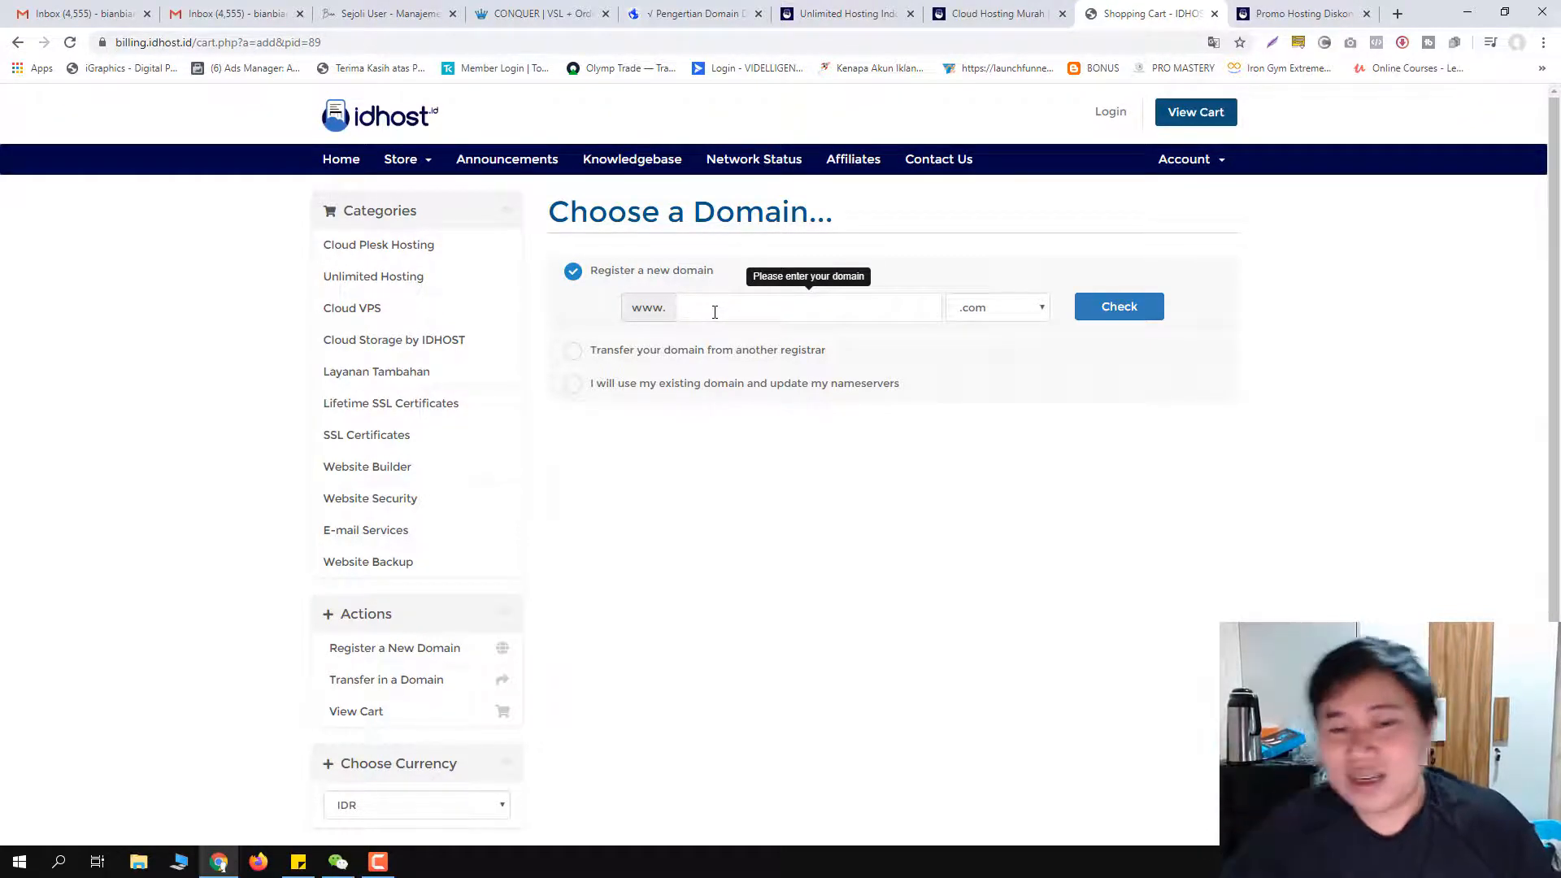
Step: Keep the .com extension, confirm namakujoni.com is available, and continue with registering it
click(1015, 310)
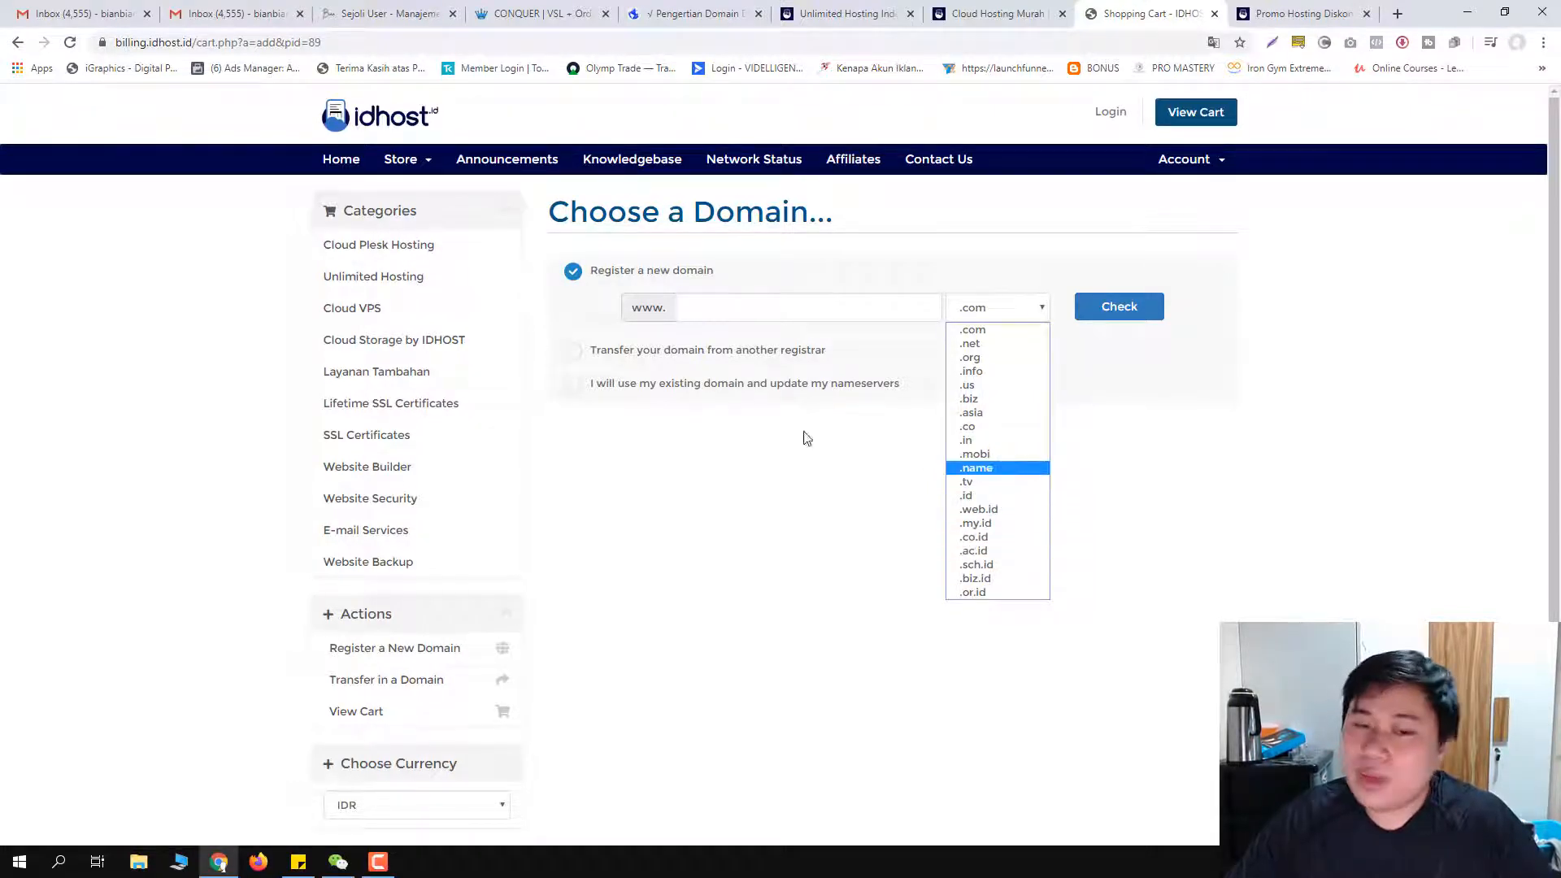
click(810, 496)
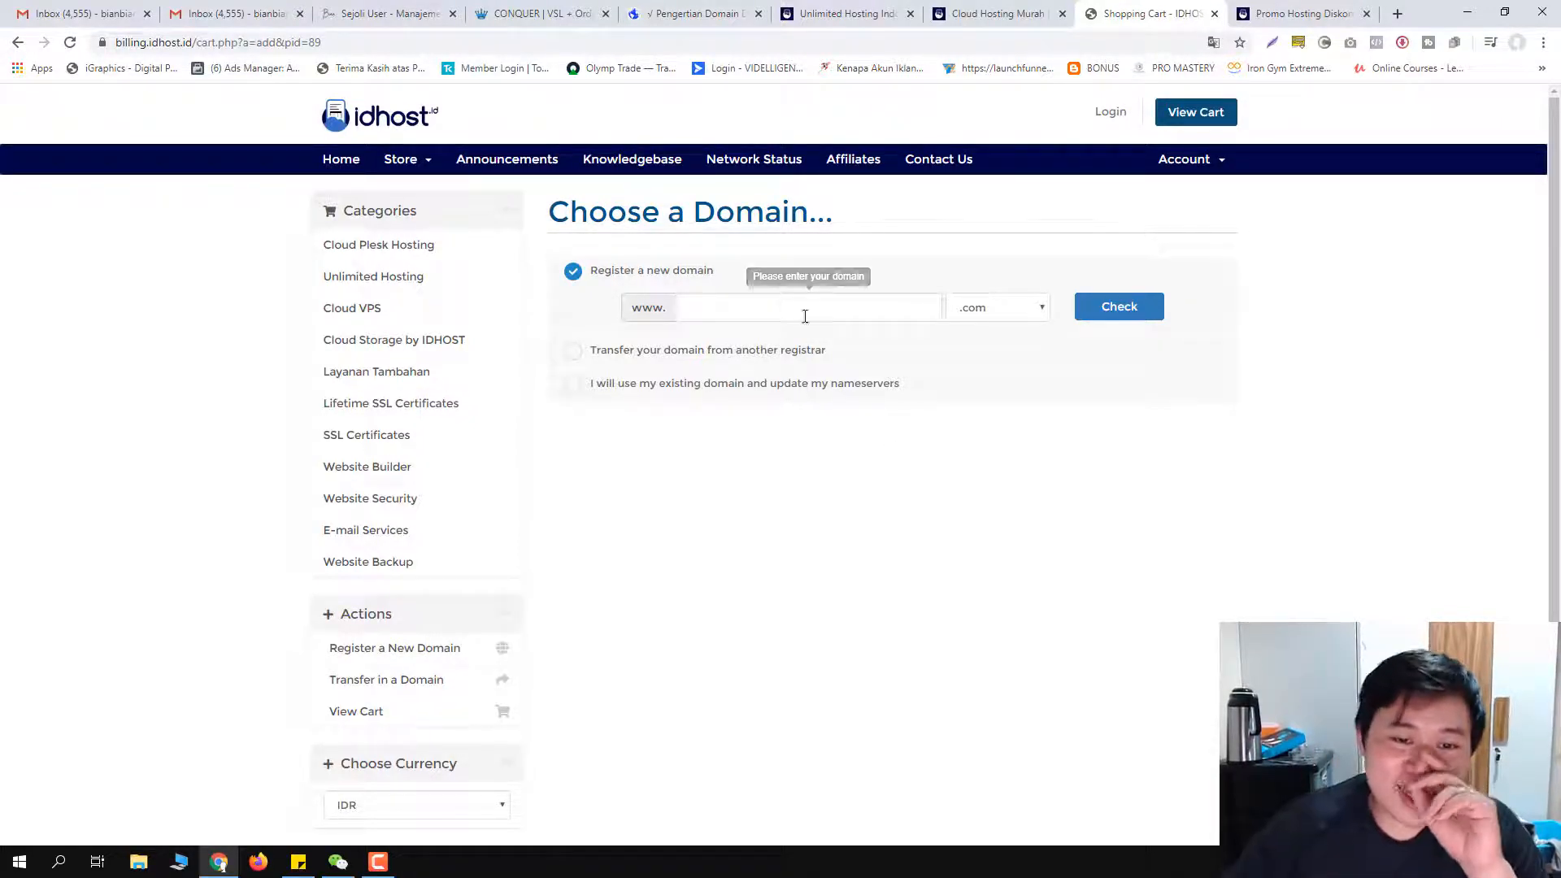
click(752, 314)
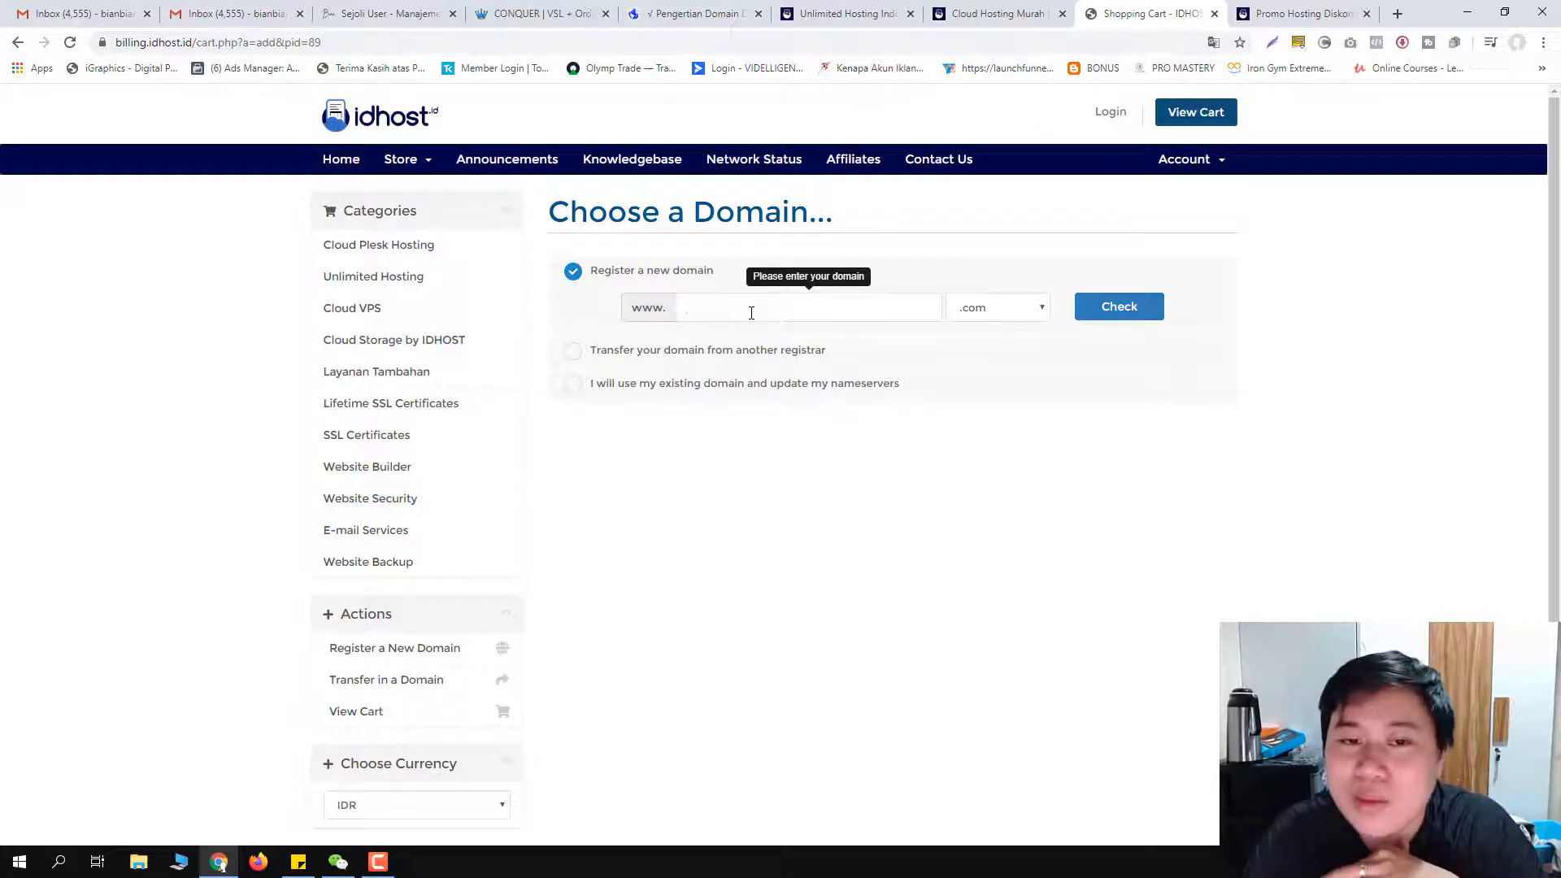
text(n)
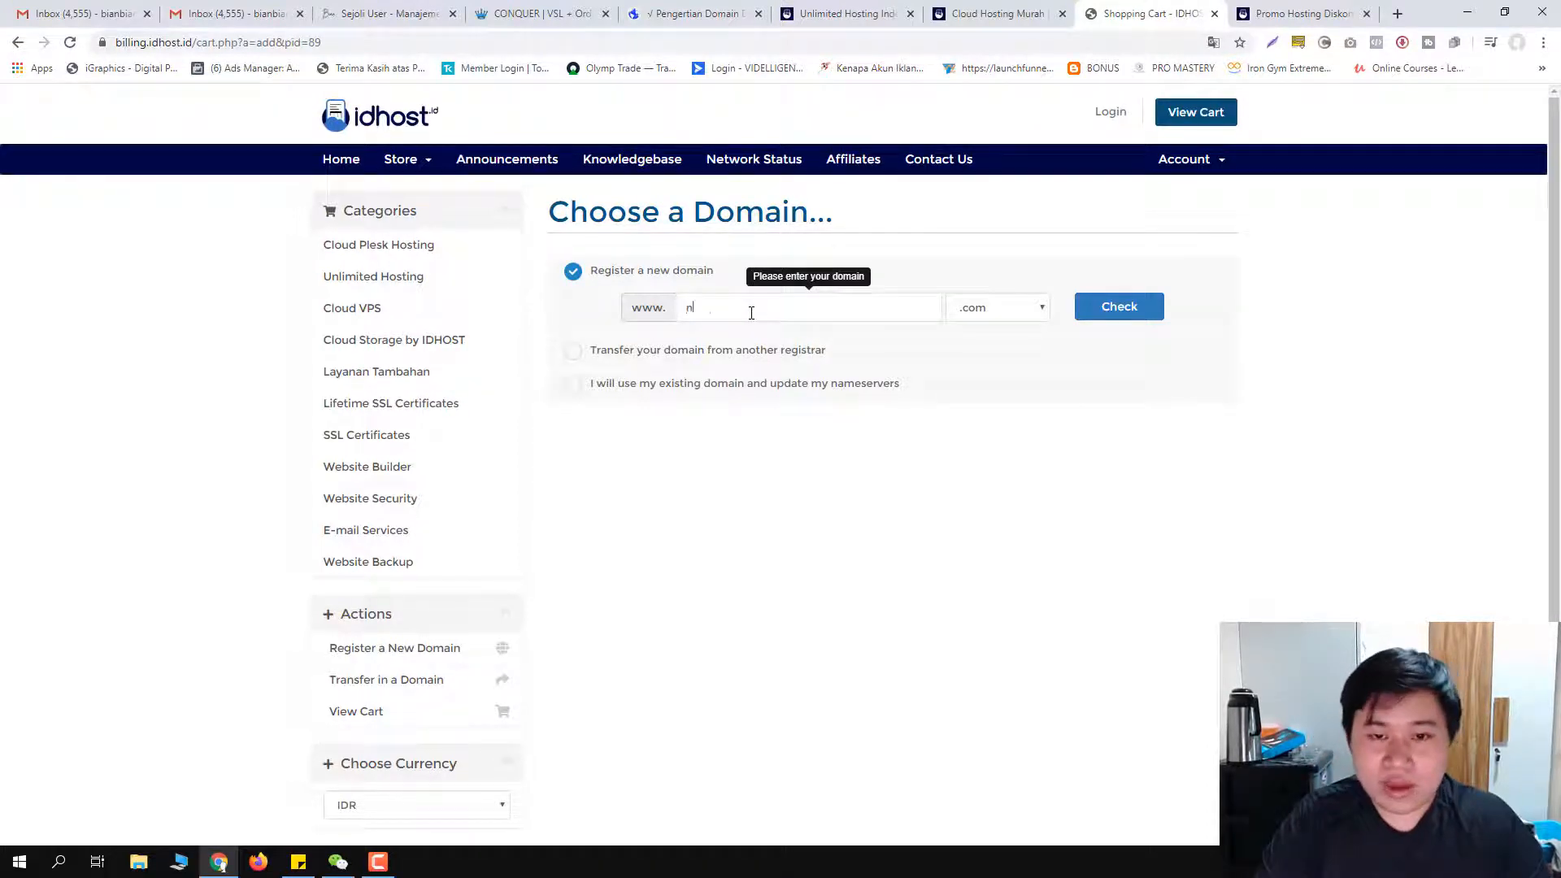
text(amakujoni)
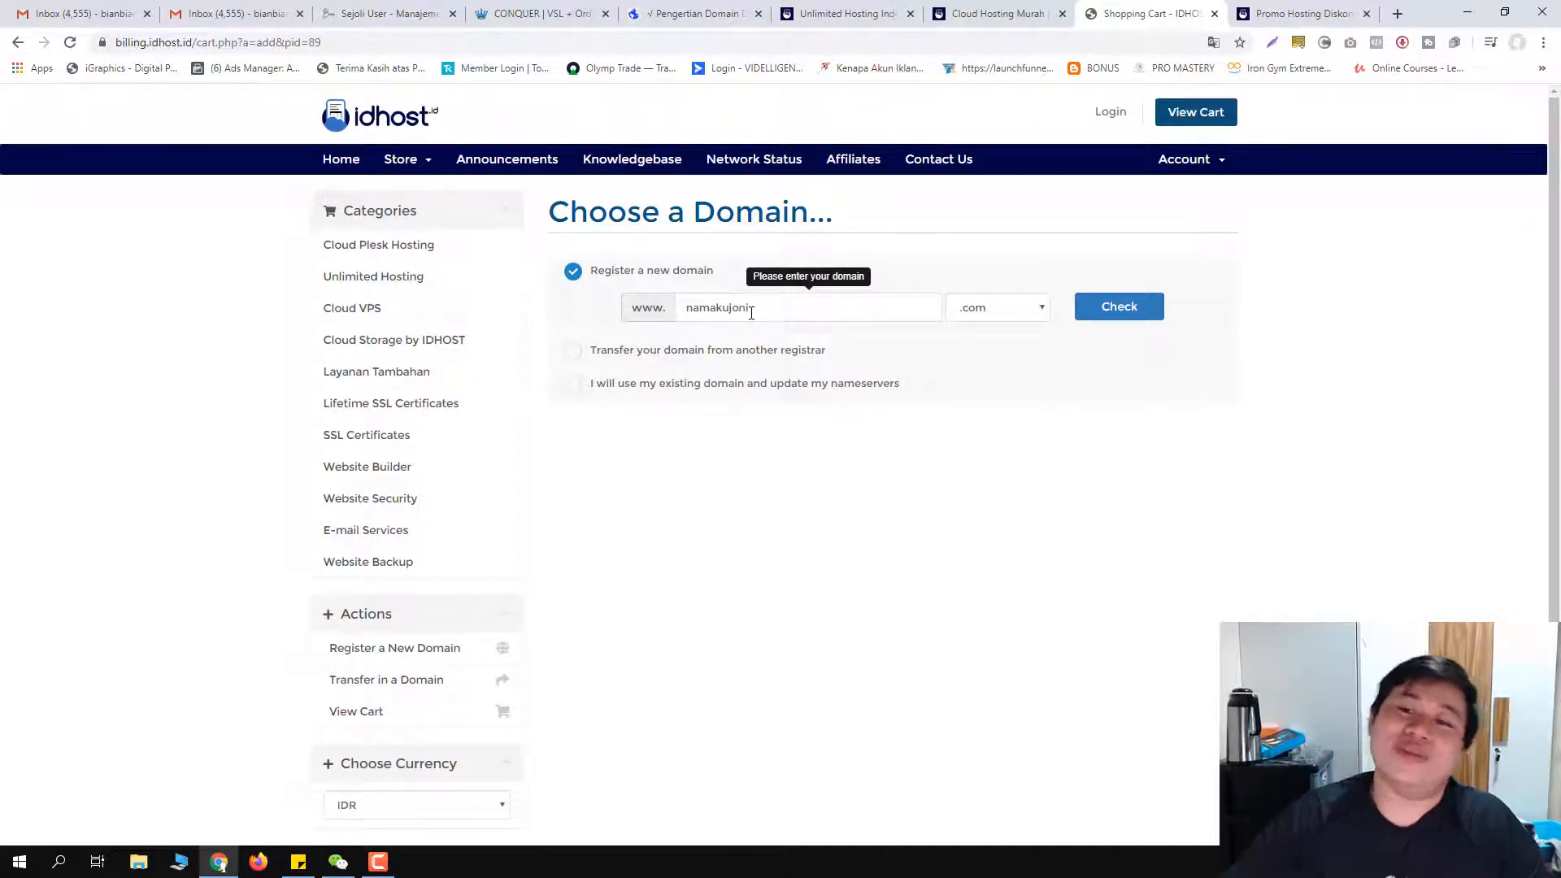
click(1116, 321)
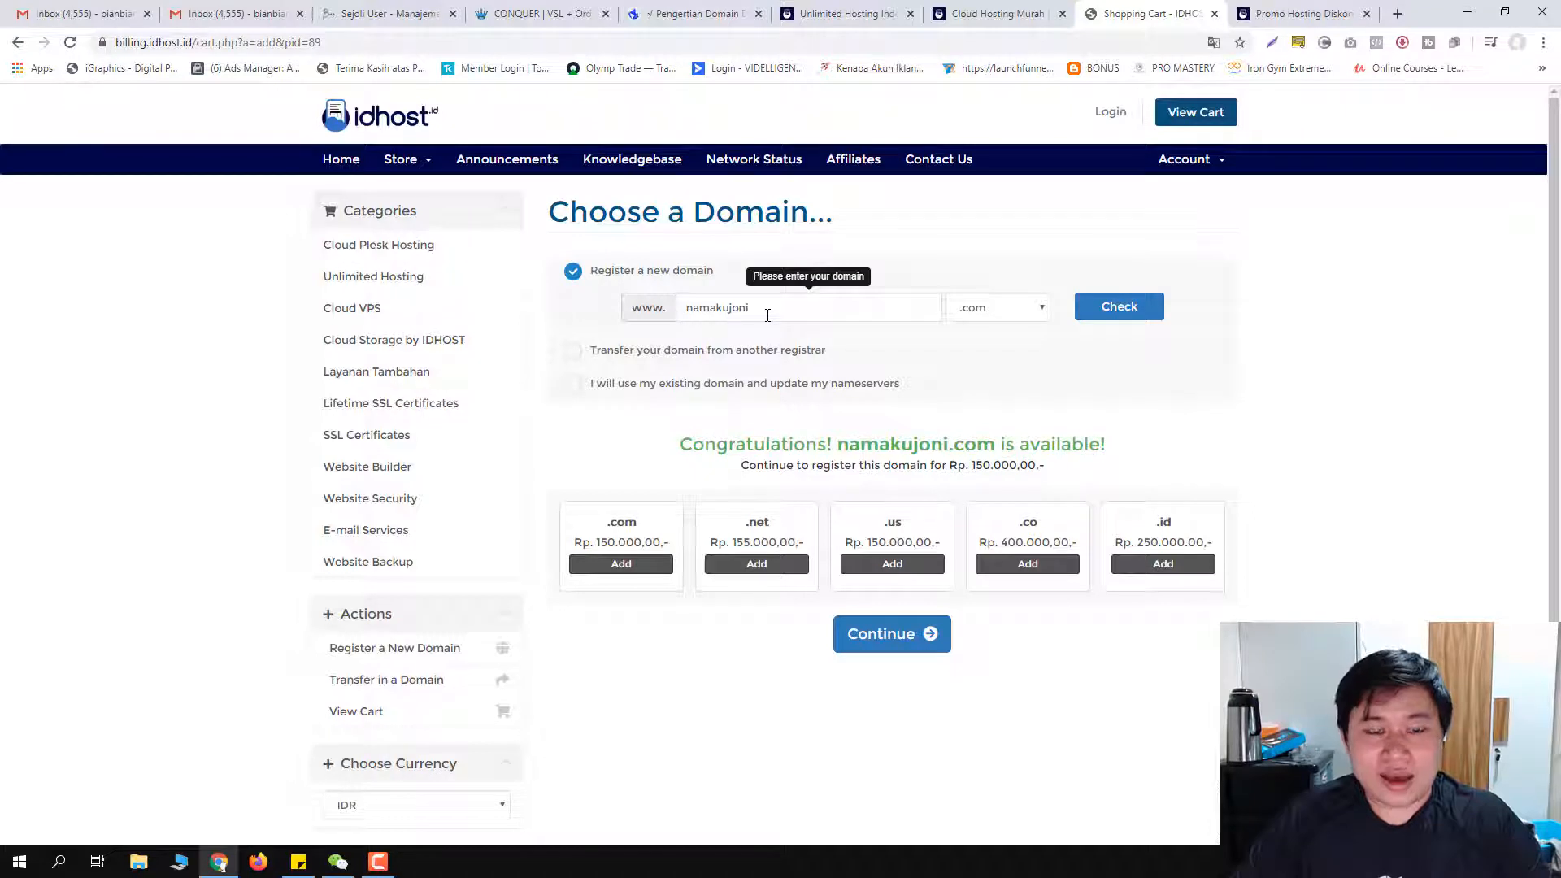
click(886, 655)
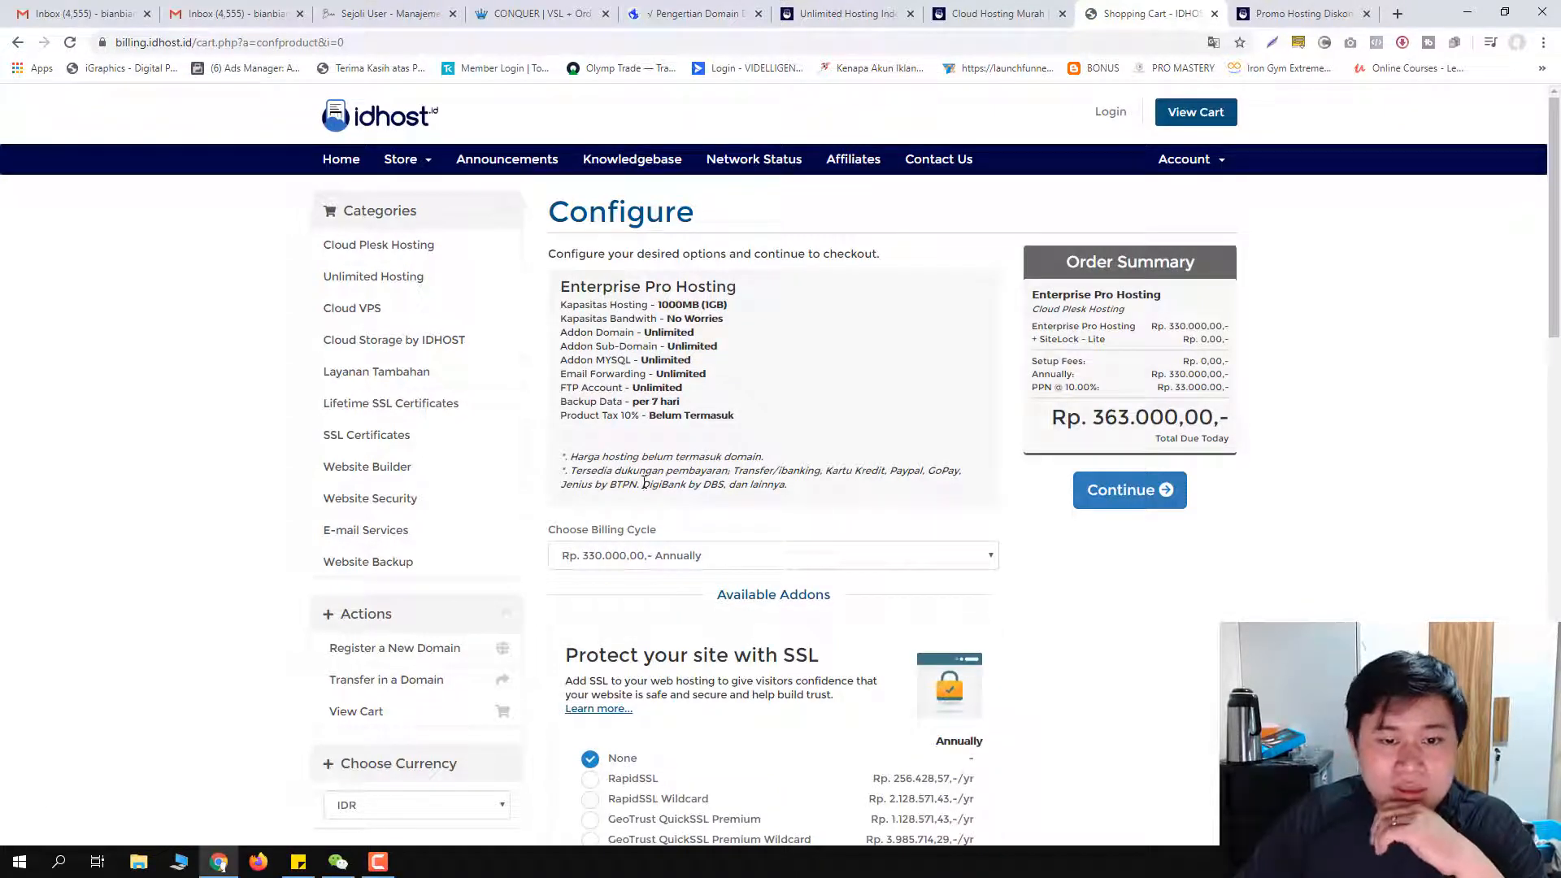
Step: Keep Annually billing and the default add-ons at Rp. 363.000,00, then continue
scroll(706, 569, down, 4)
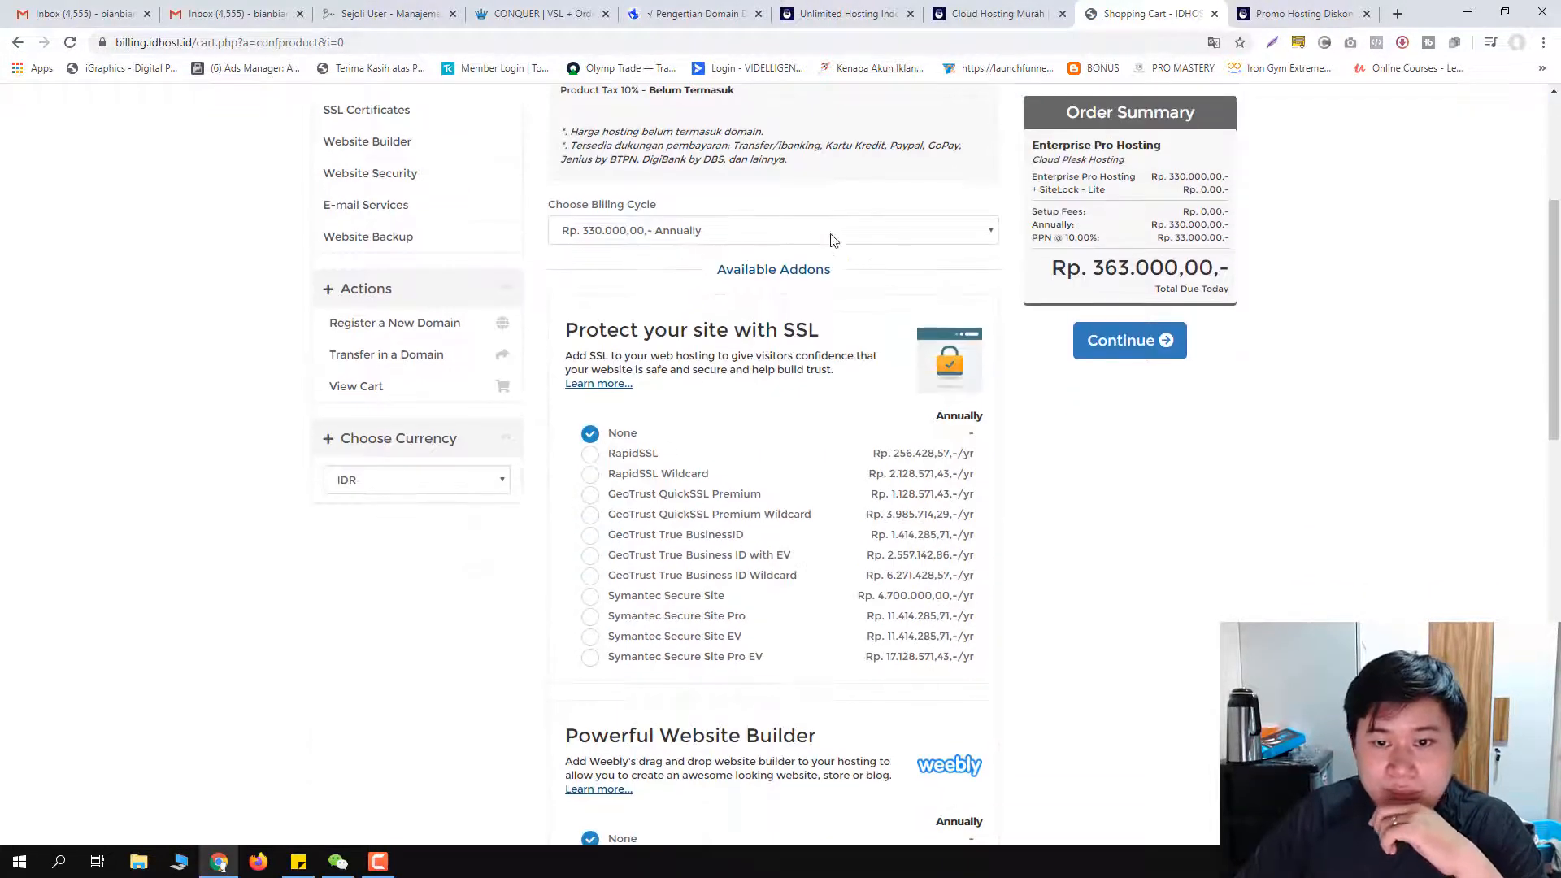
click(700, 230)
click(700, 231)
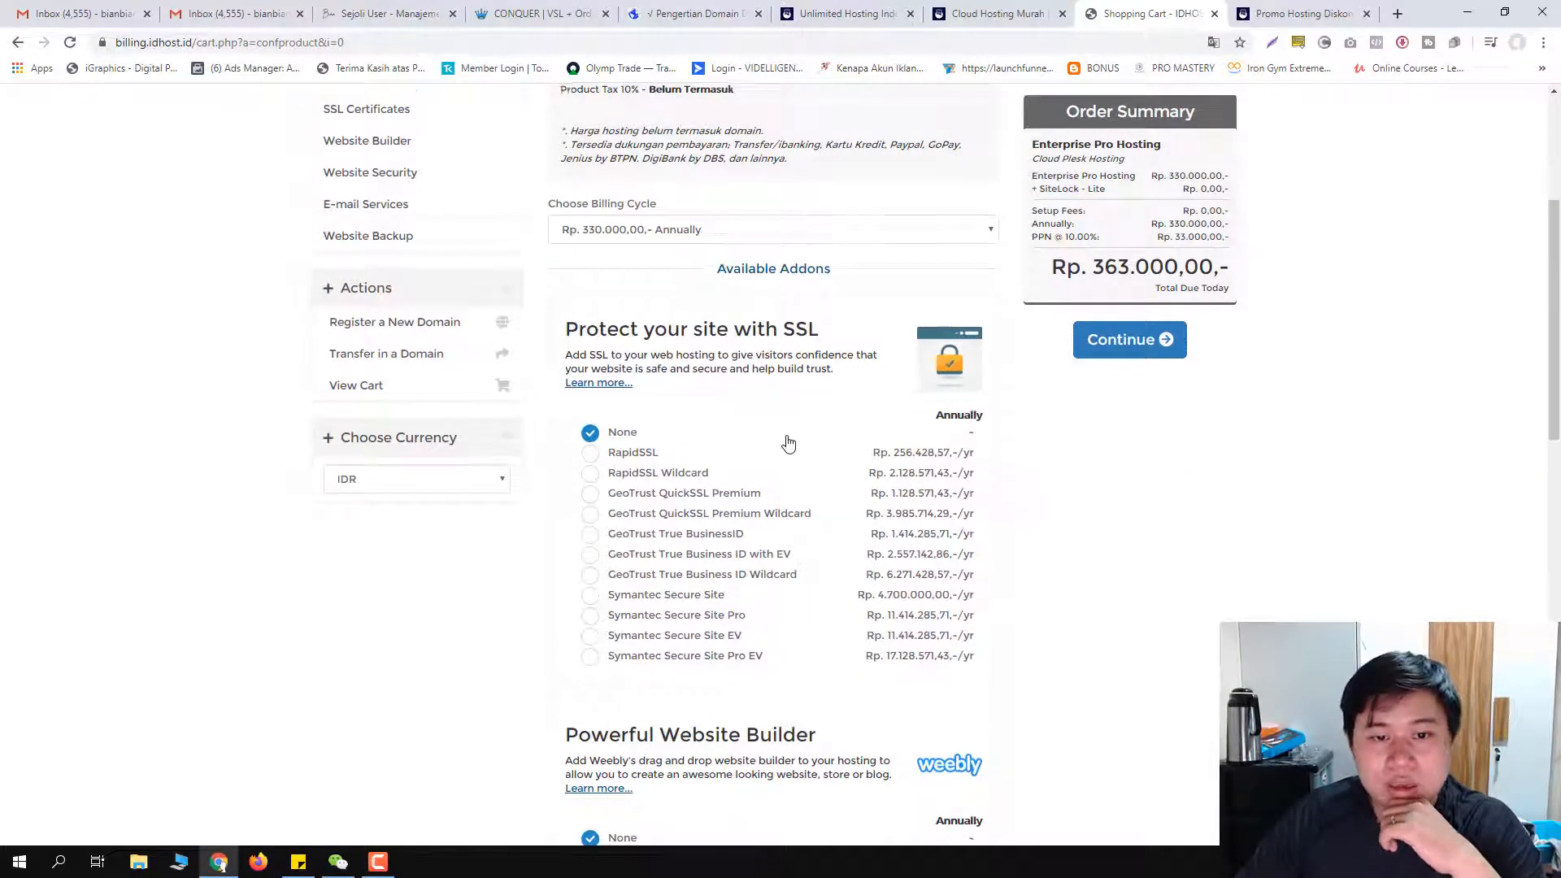
scroll(748, 435, down, 1)
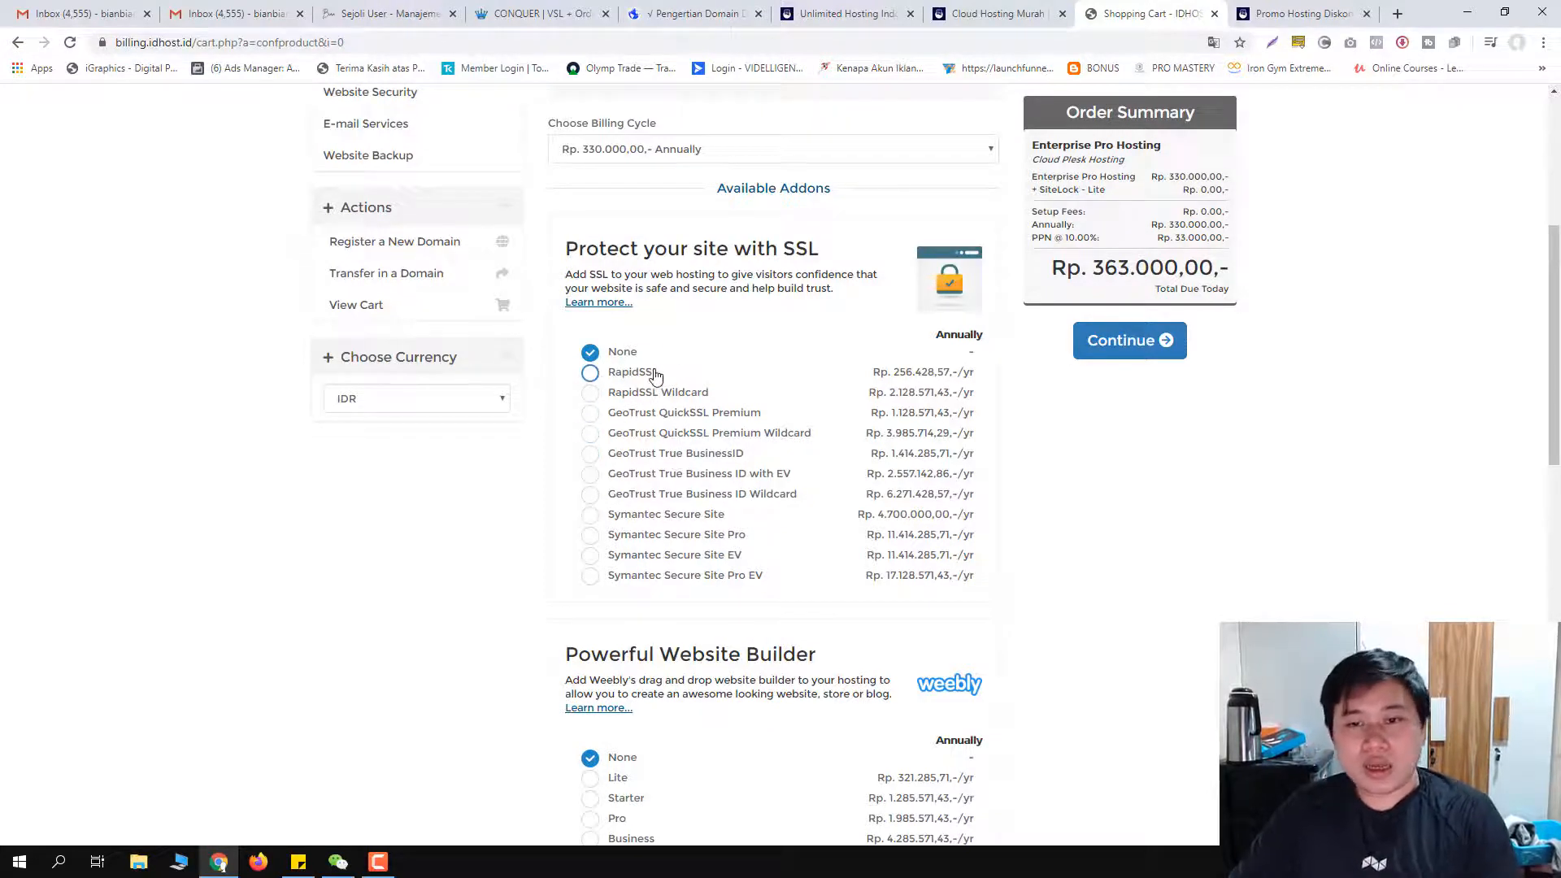
scroll(648, 378, down, 1)
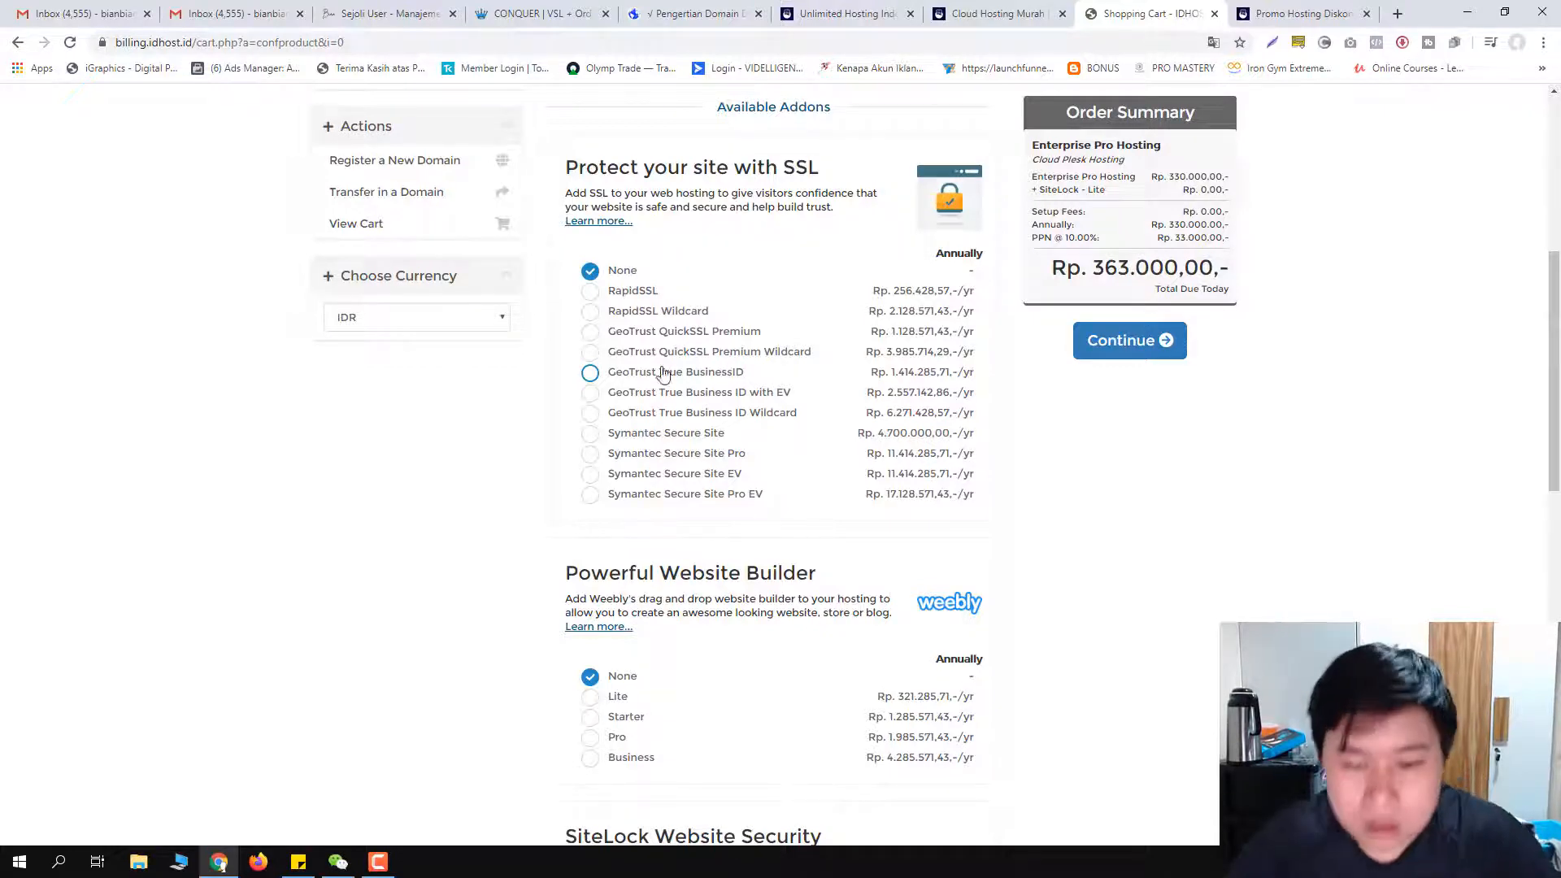
scroll(666, 431, down, 3)
scroll(666, 442, down, 3)
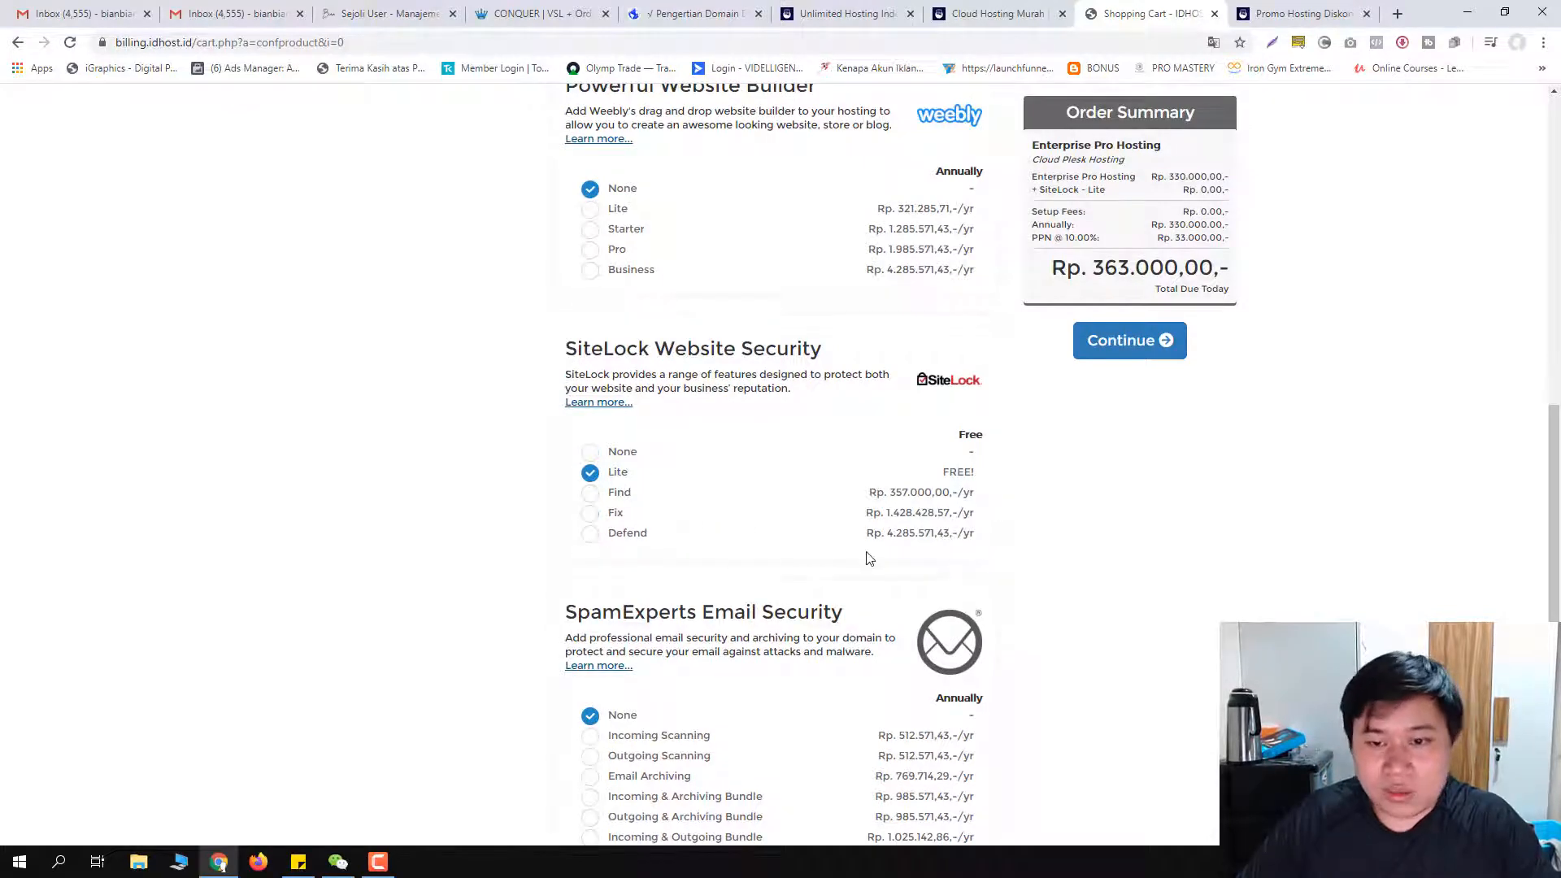
scroll(813, 553, down, 2)
scroll(779, 582, down, 5)
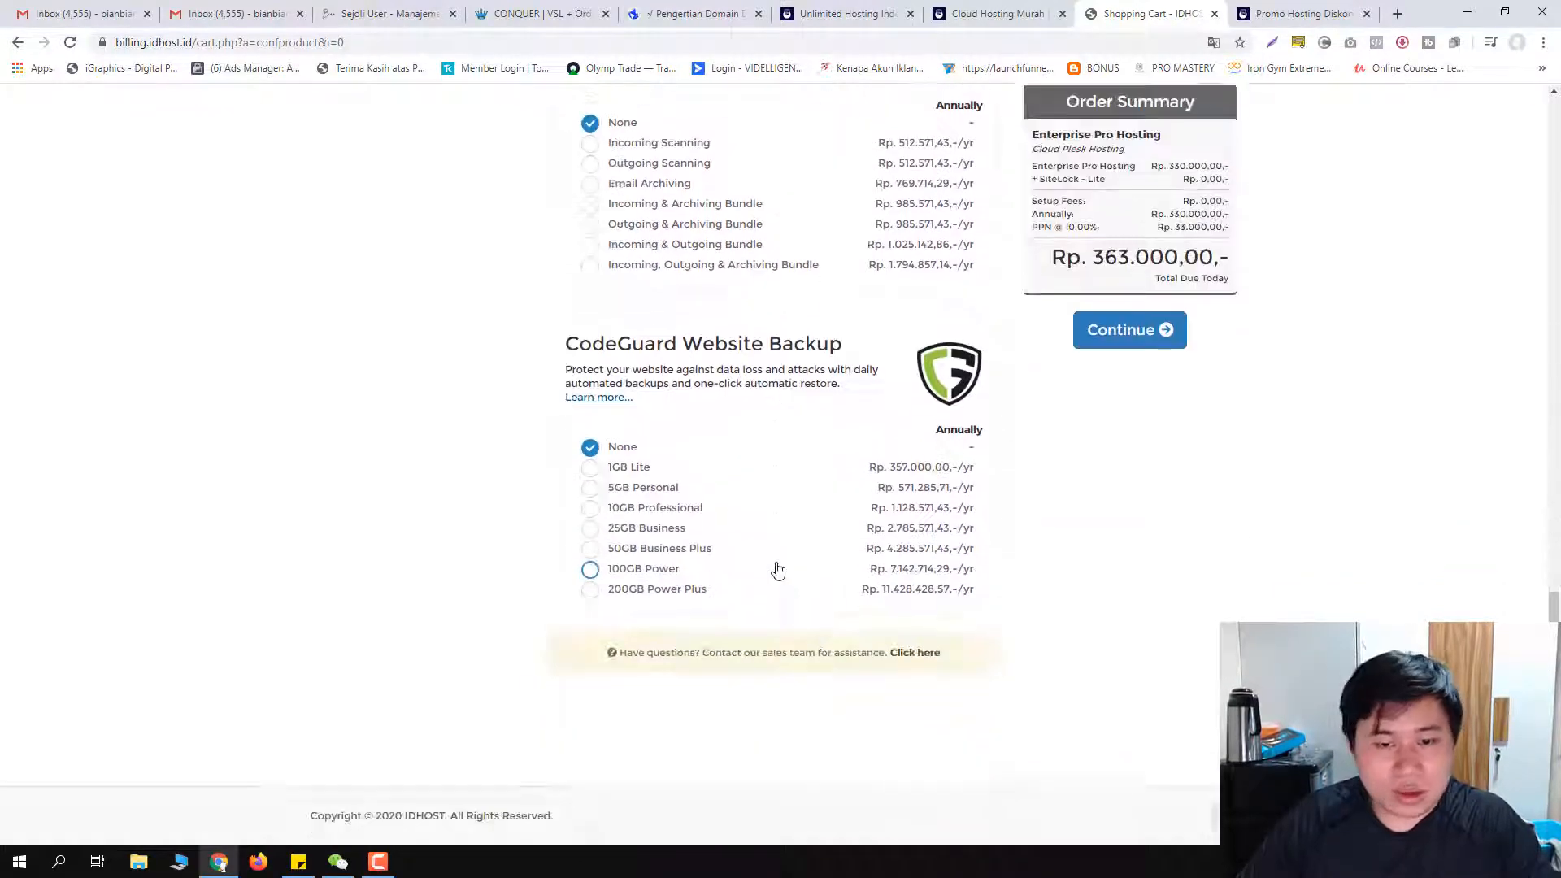
scroll(747, 607, up, 6)
scroll(731, 579, up, 8)
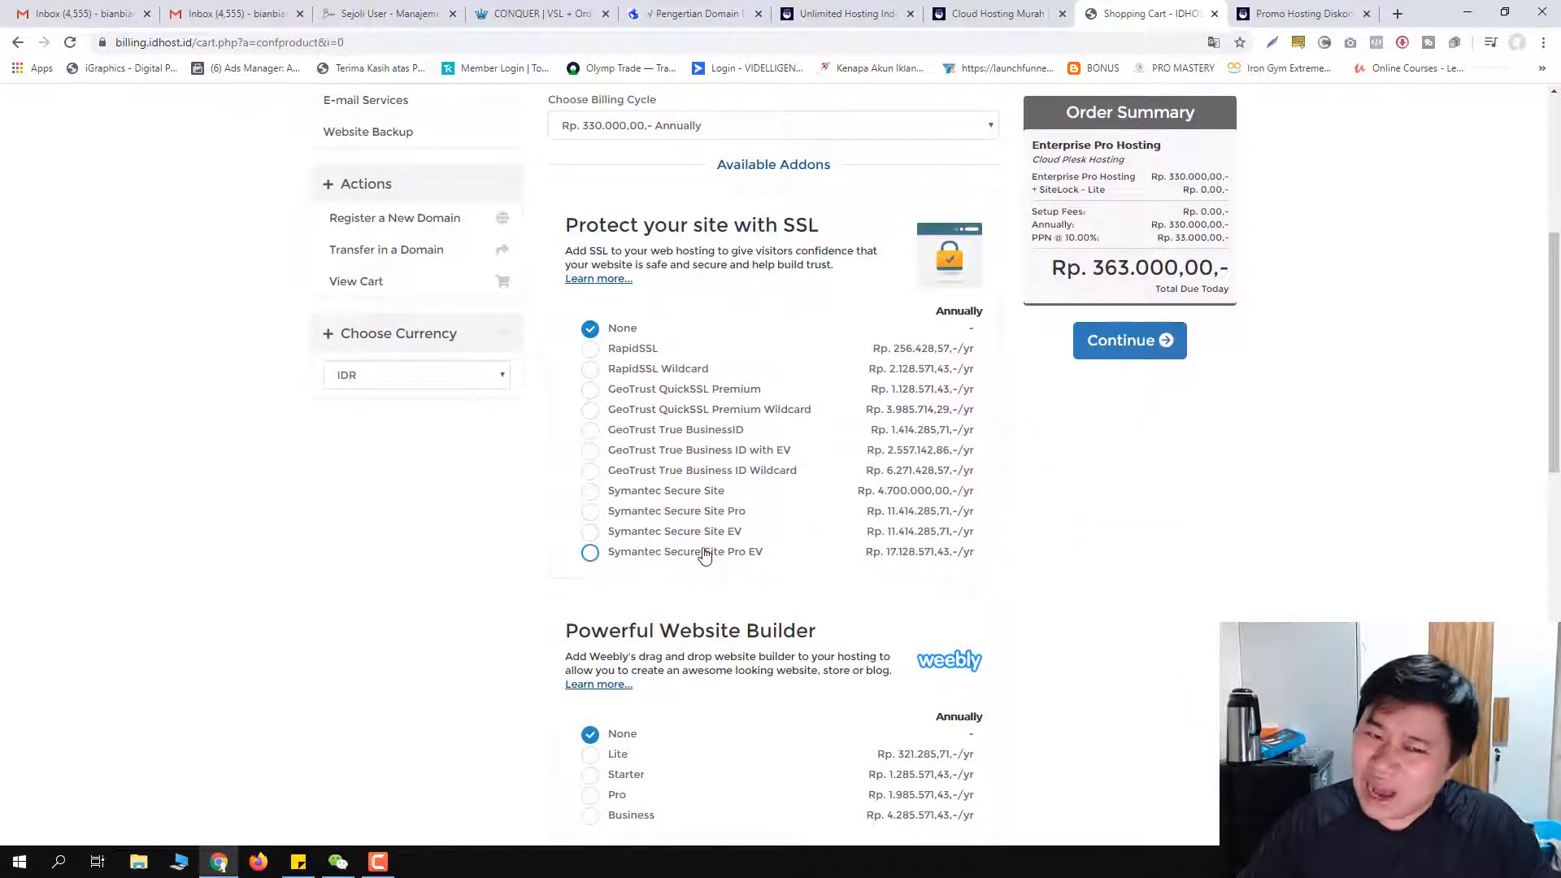
scroll(895, 512, up, 3)
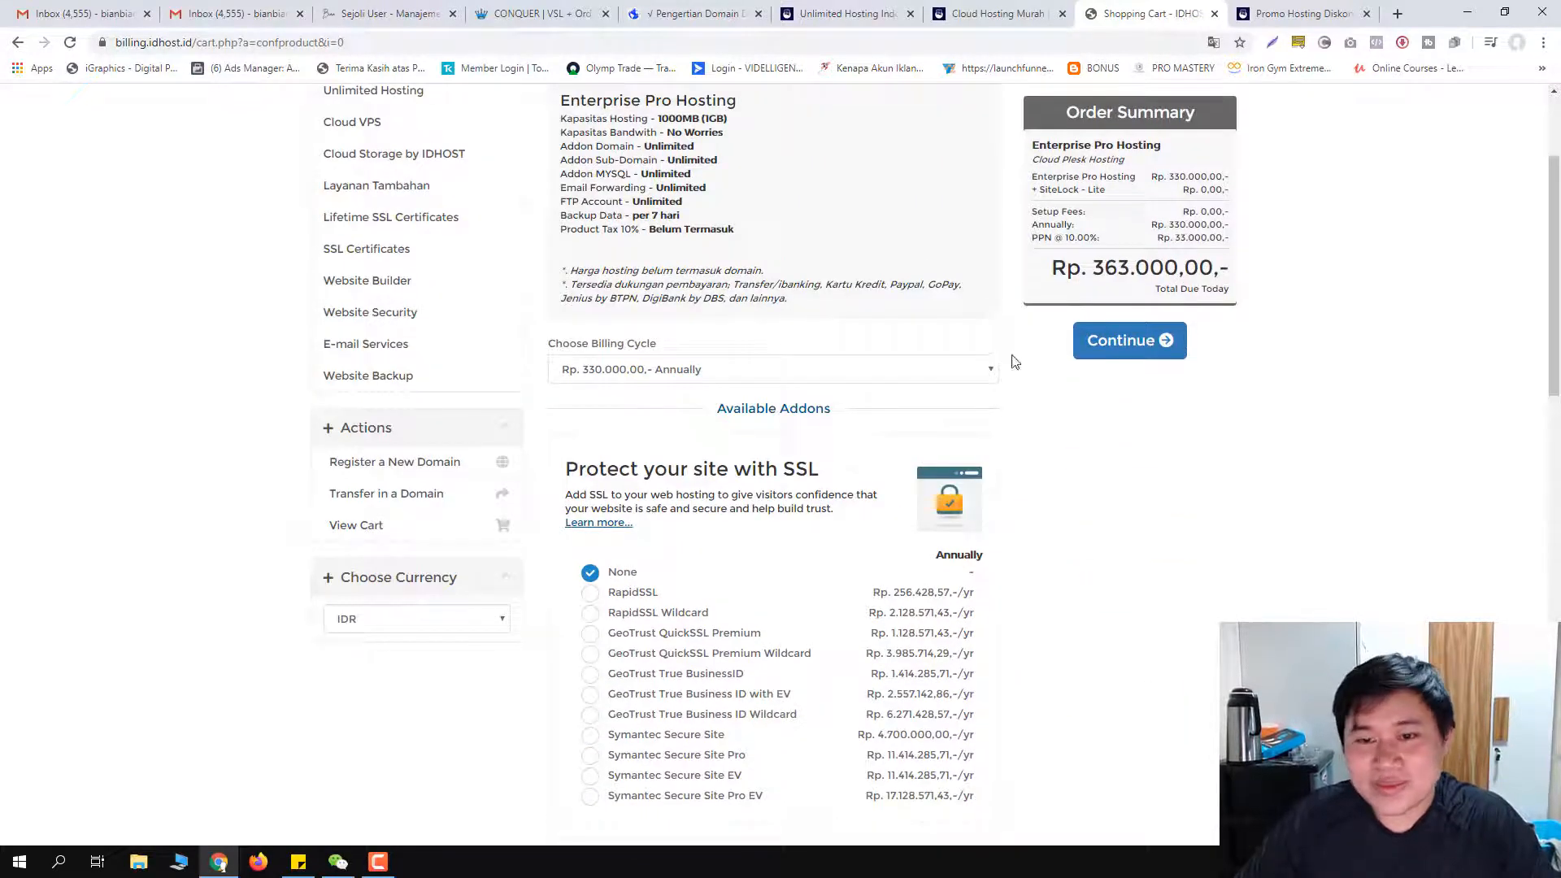
scroll(1016, 362, up, 3)
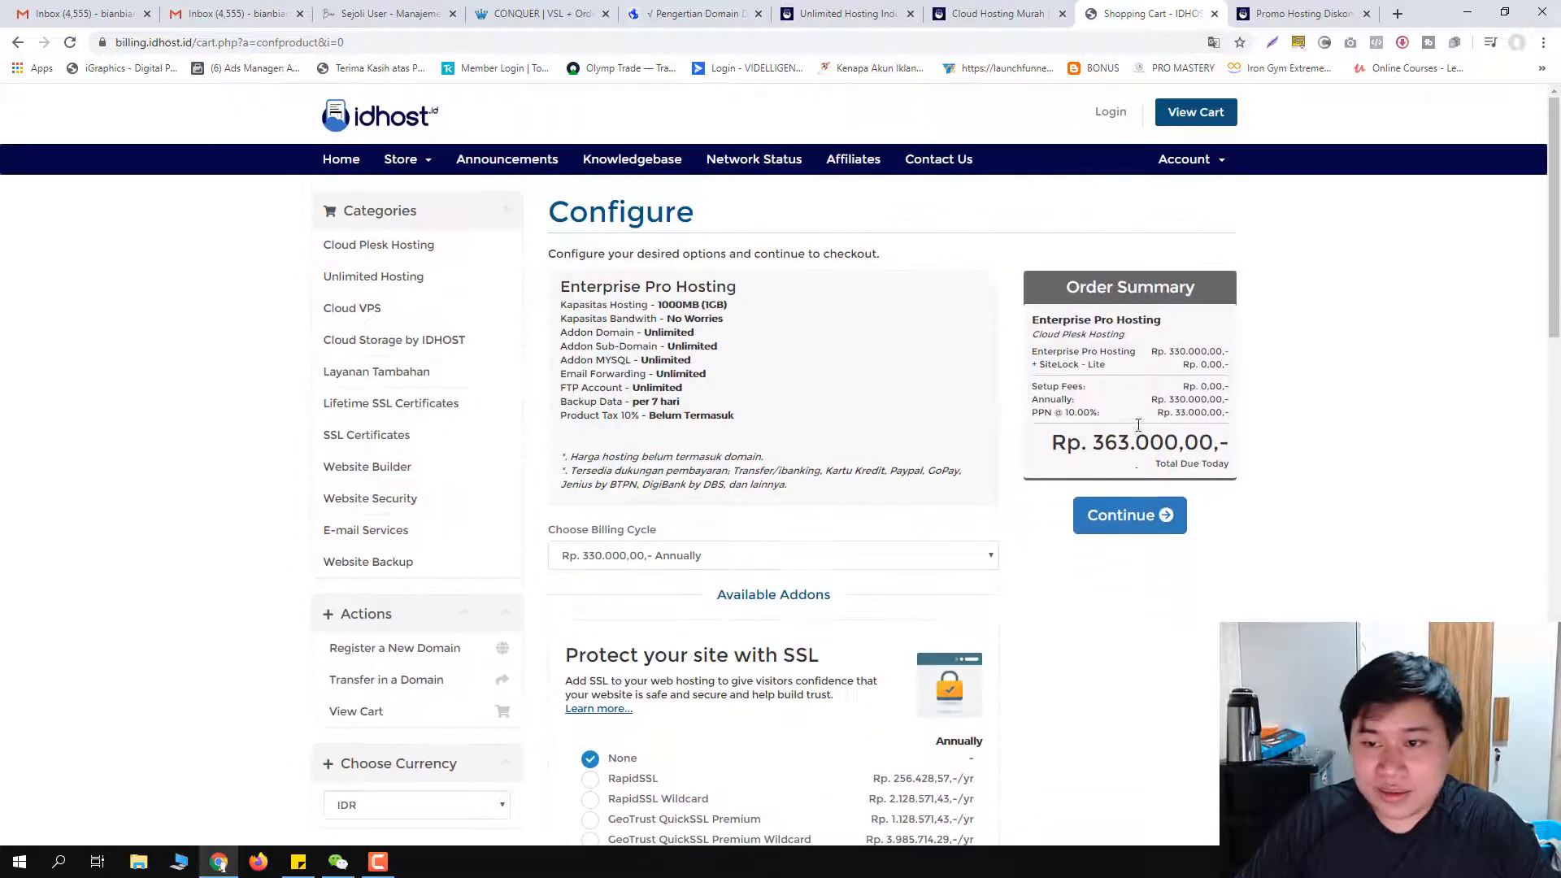
click(1126, 514)
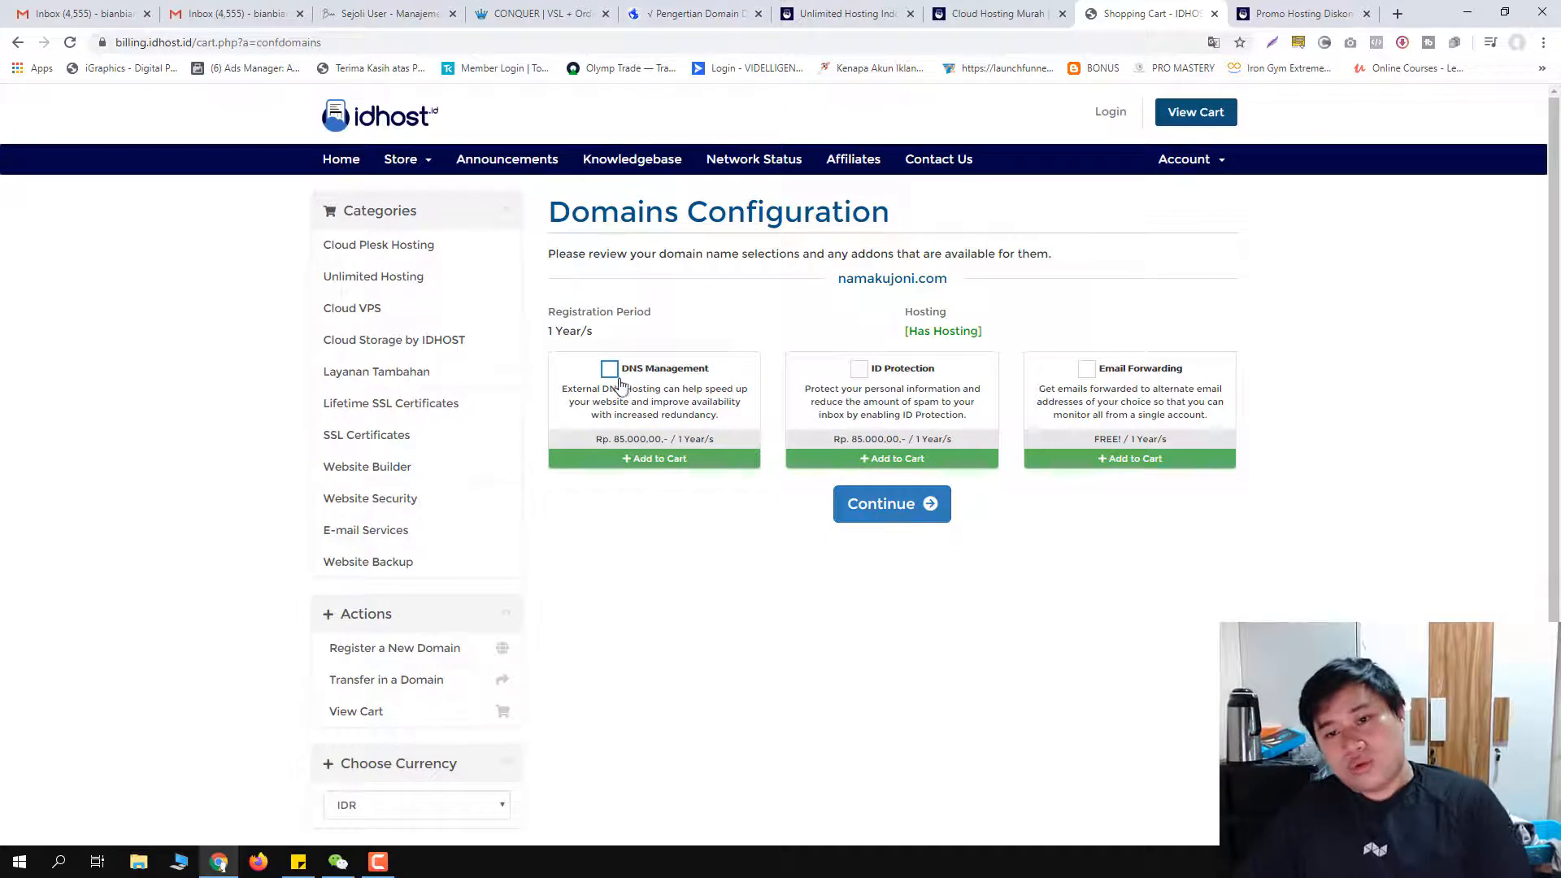
Step: Tick free Email Forwarding for namakujoni.com and continue to Review & Checkout
click(1089, 371)
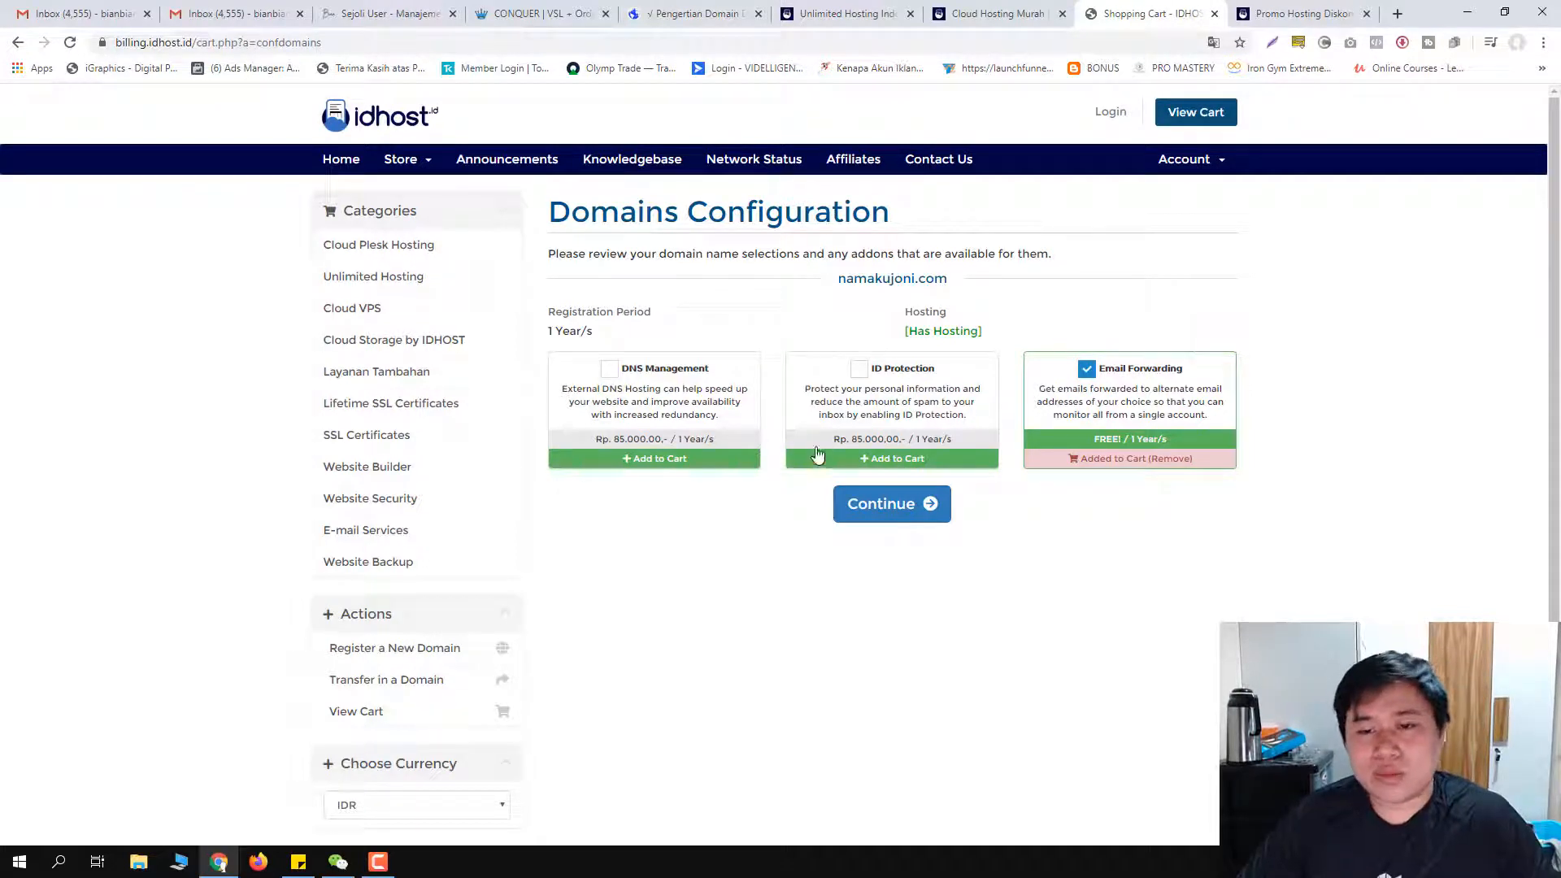
click(896, 517)
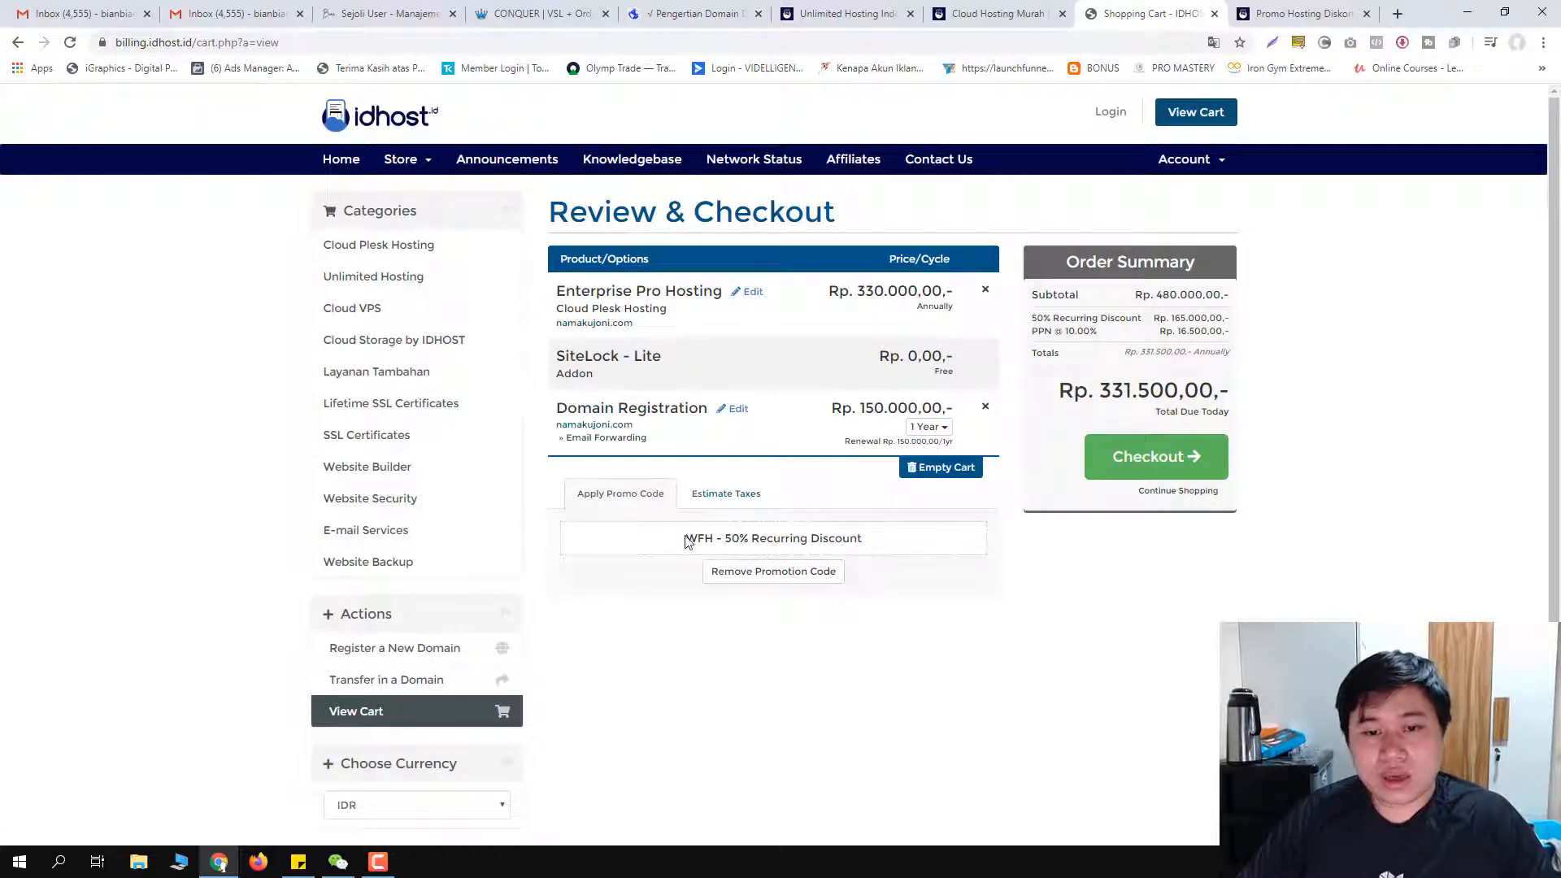
Step: Highlight the applied WFH discount code, then bring up Windows search to find Calculator
drag(687, 538, 789, 540)
click(797, 538)
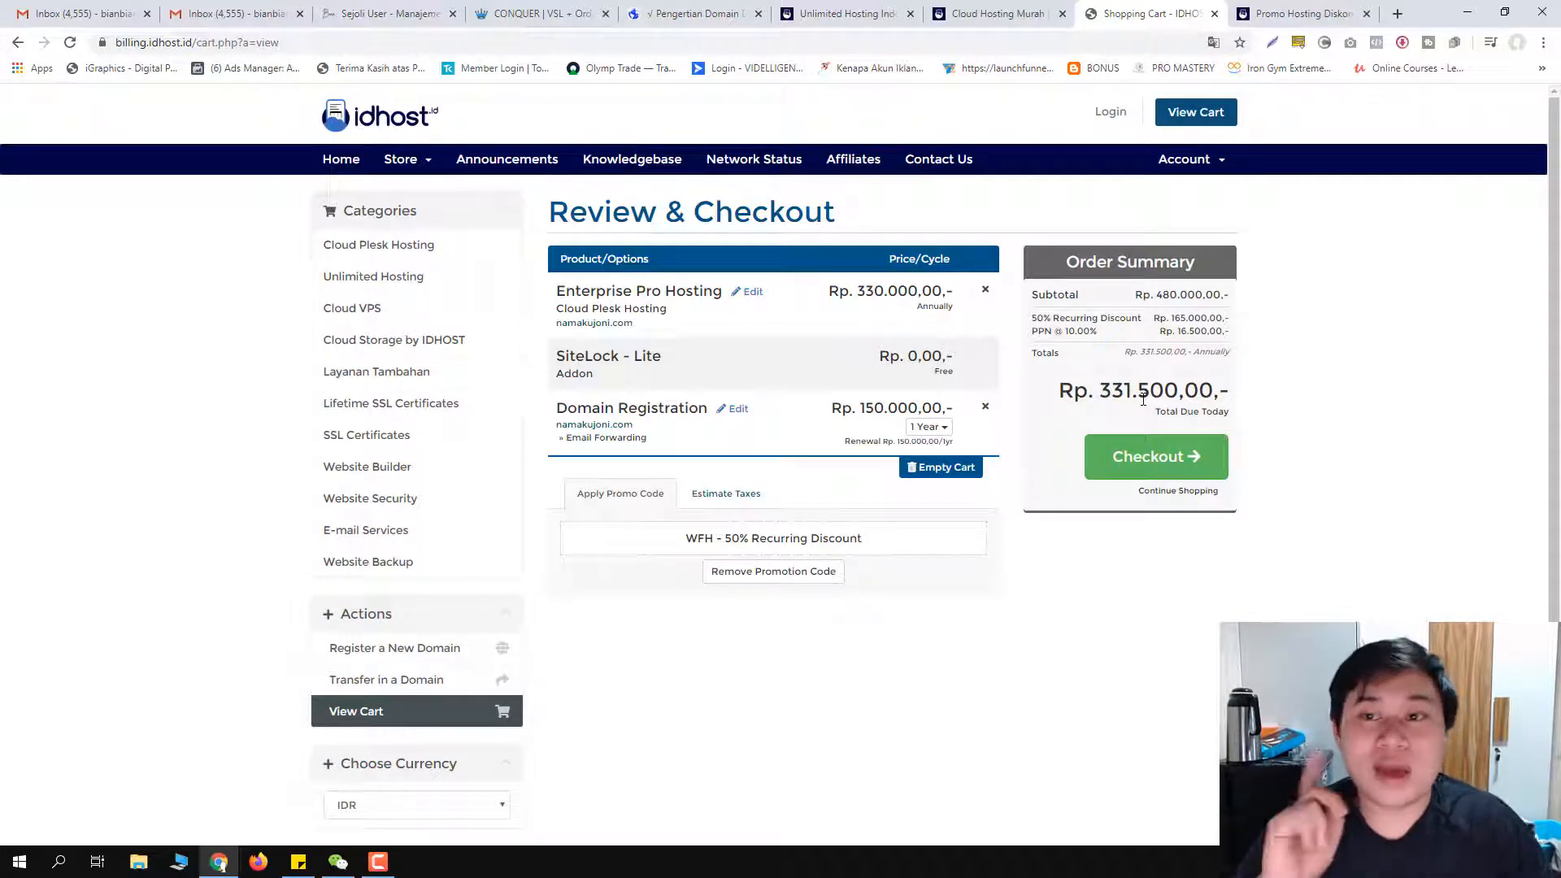
click(20, 861)
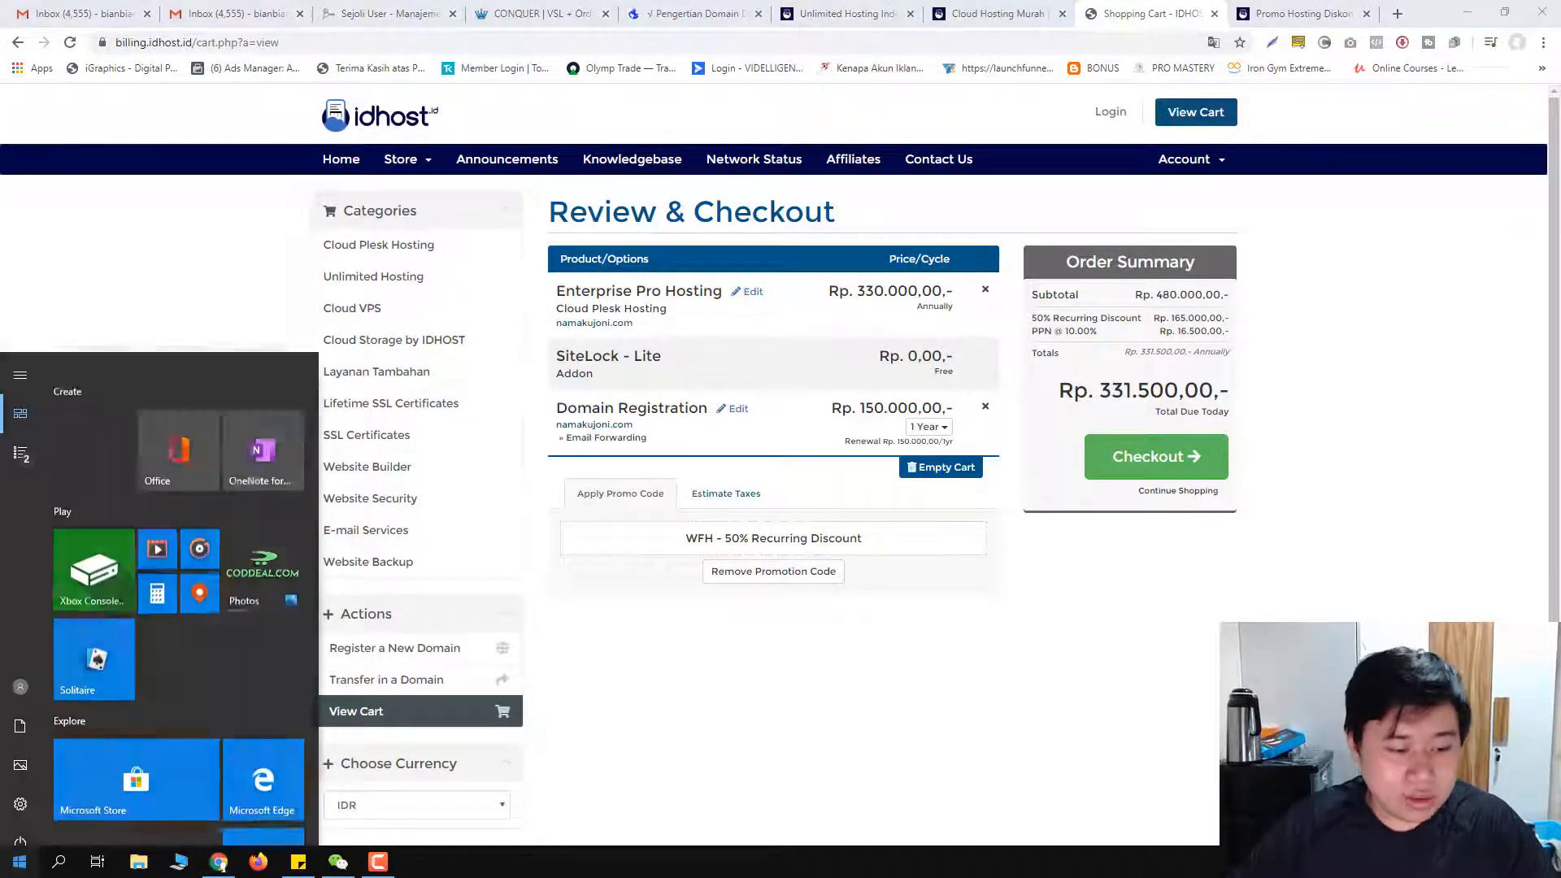
Step: Launch Calculator and compute 331,500 × 12 = 3,978,000
text(calc)
key(Return)
text(331500*12)
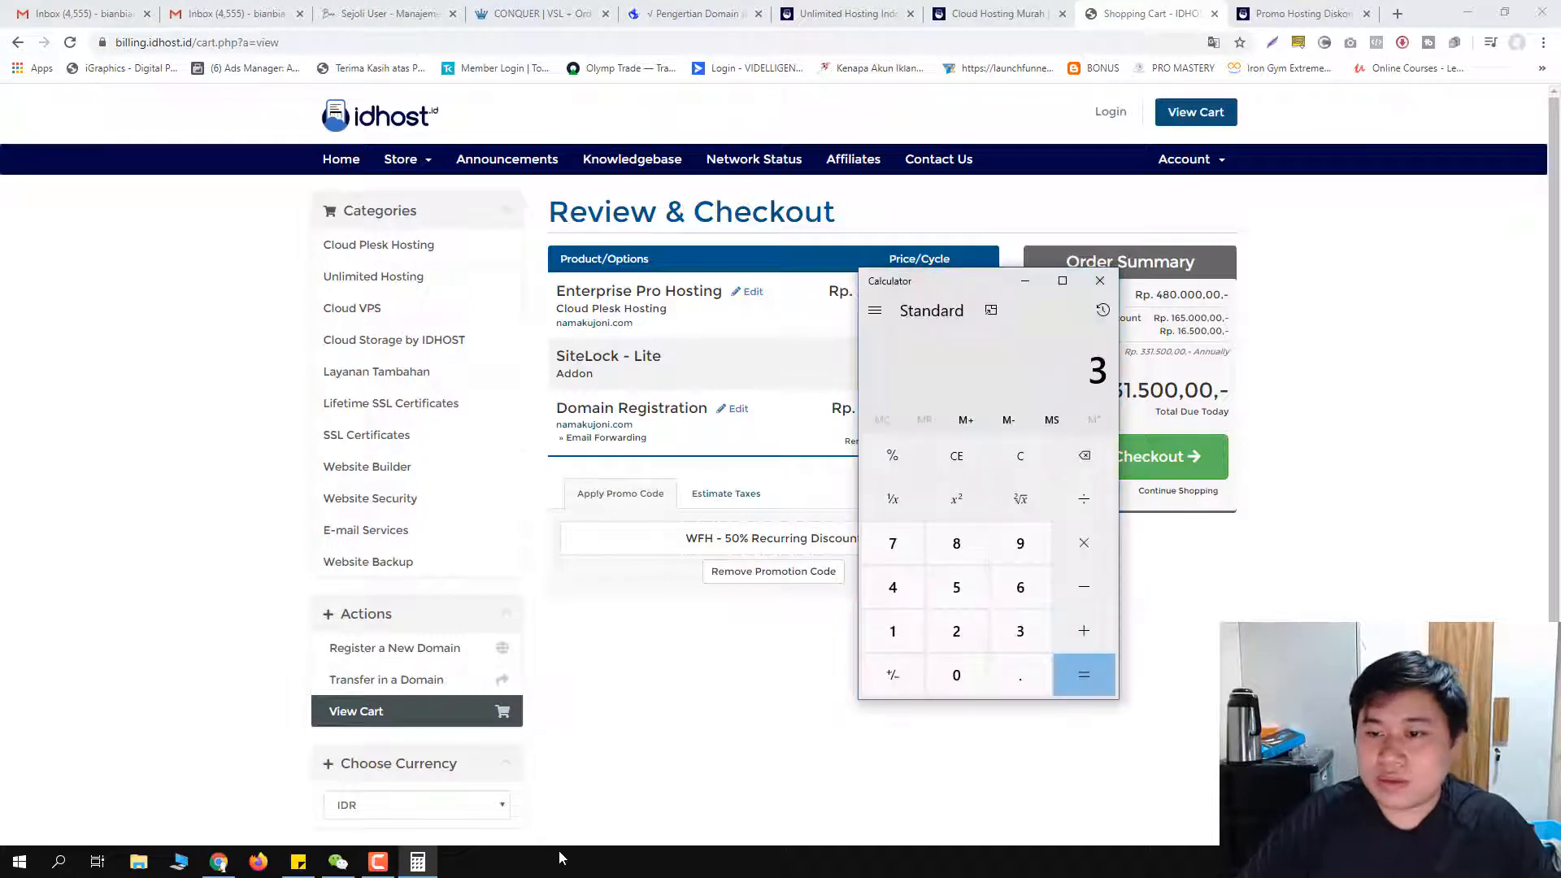
key(Return)
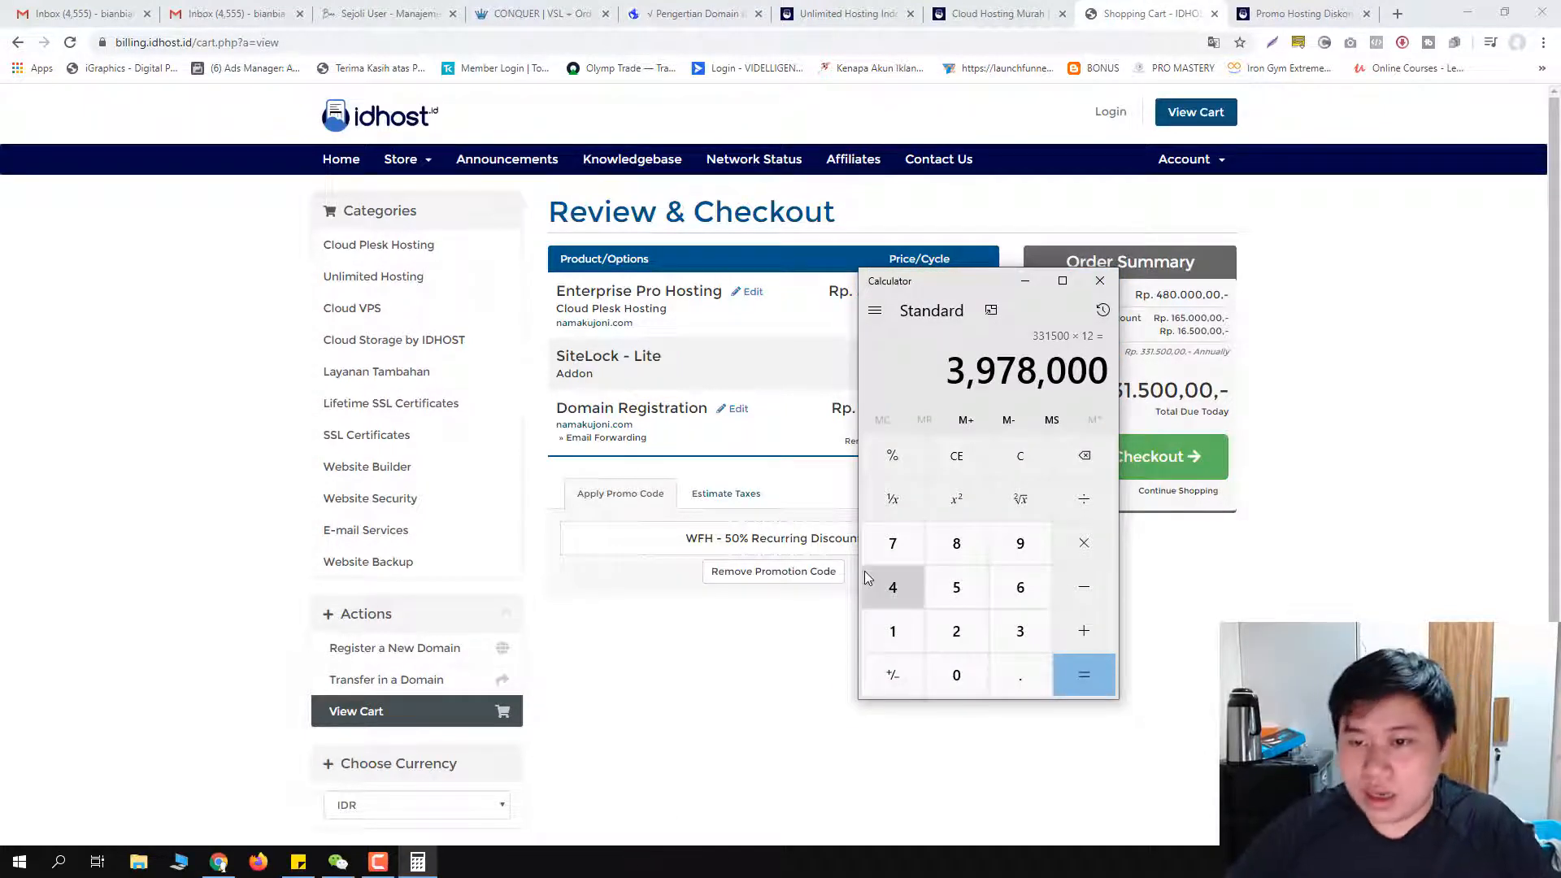
Step: Compute 331,500 ÷ 12 = 27,625, then close the calculator
text(331500)
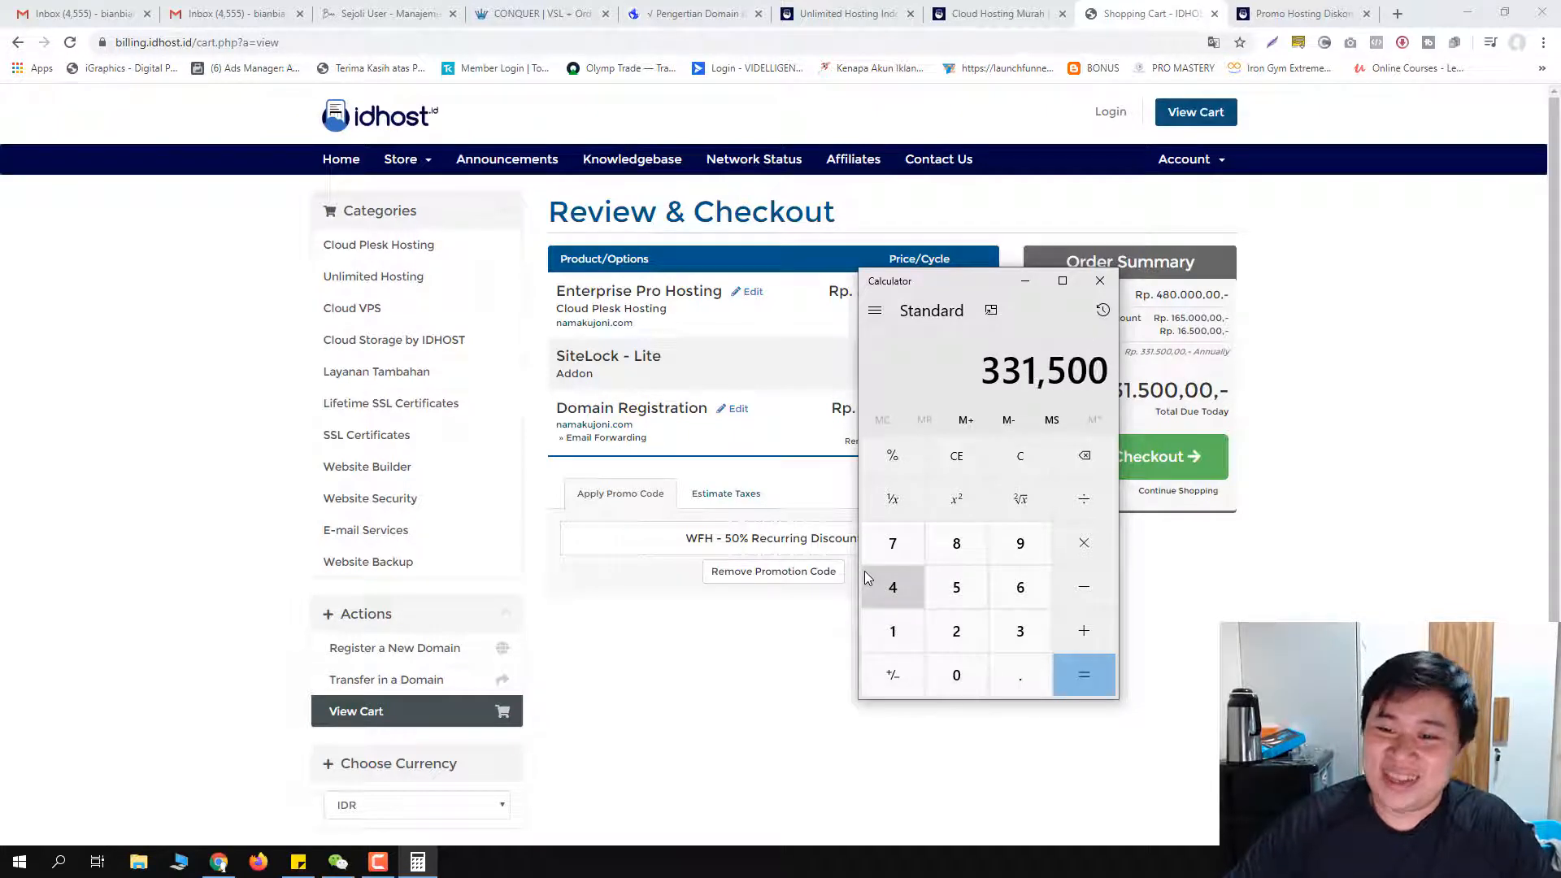
key(slash)
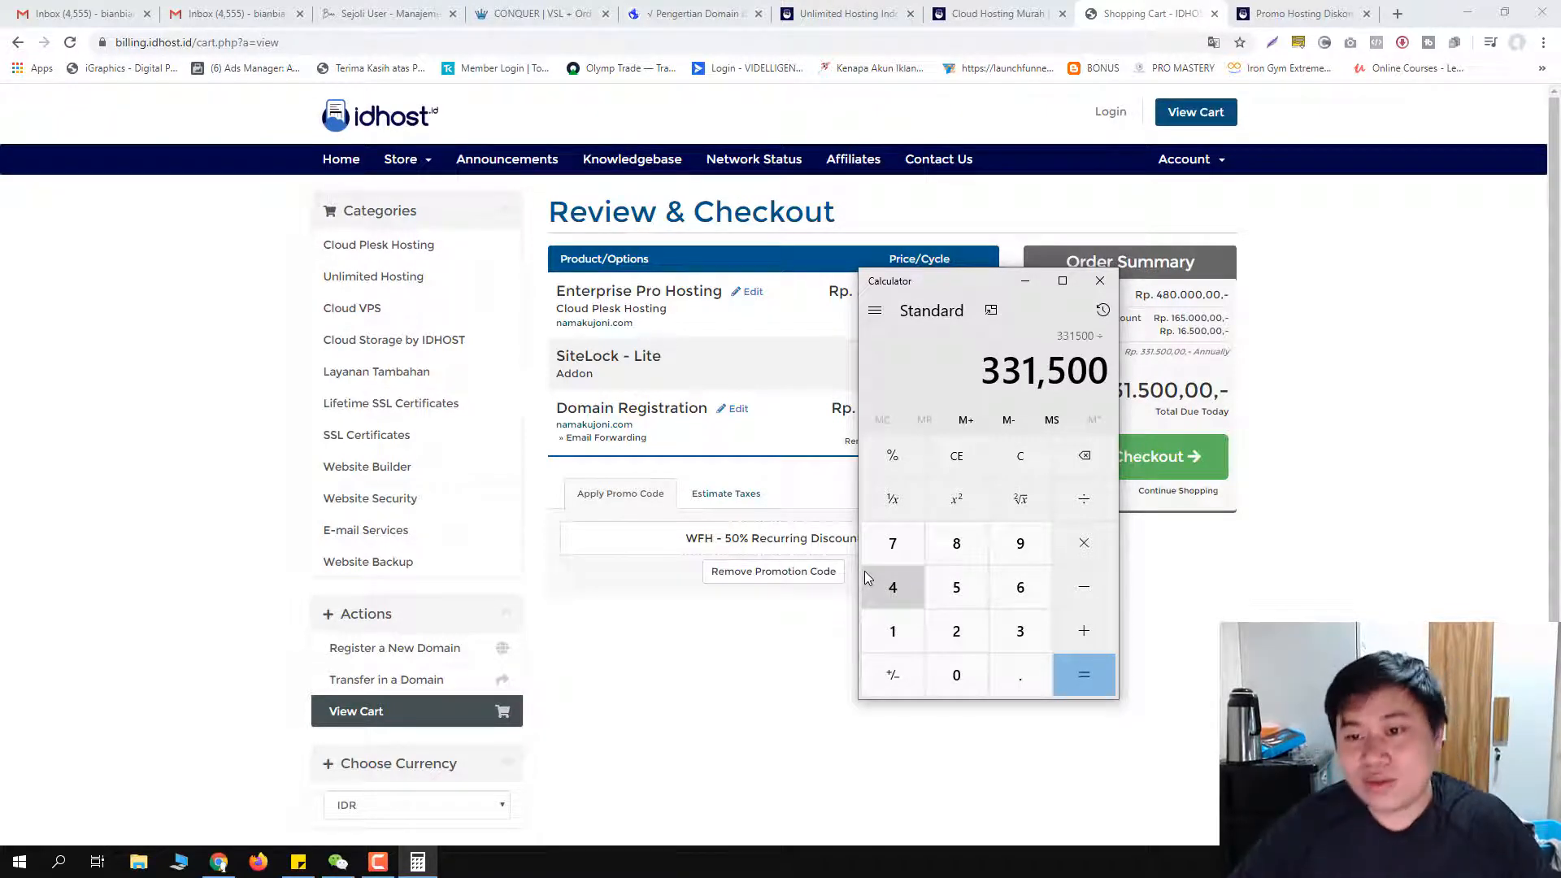
text(12)
key(Return)
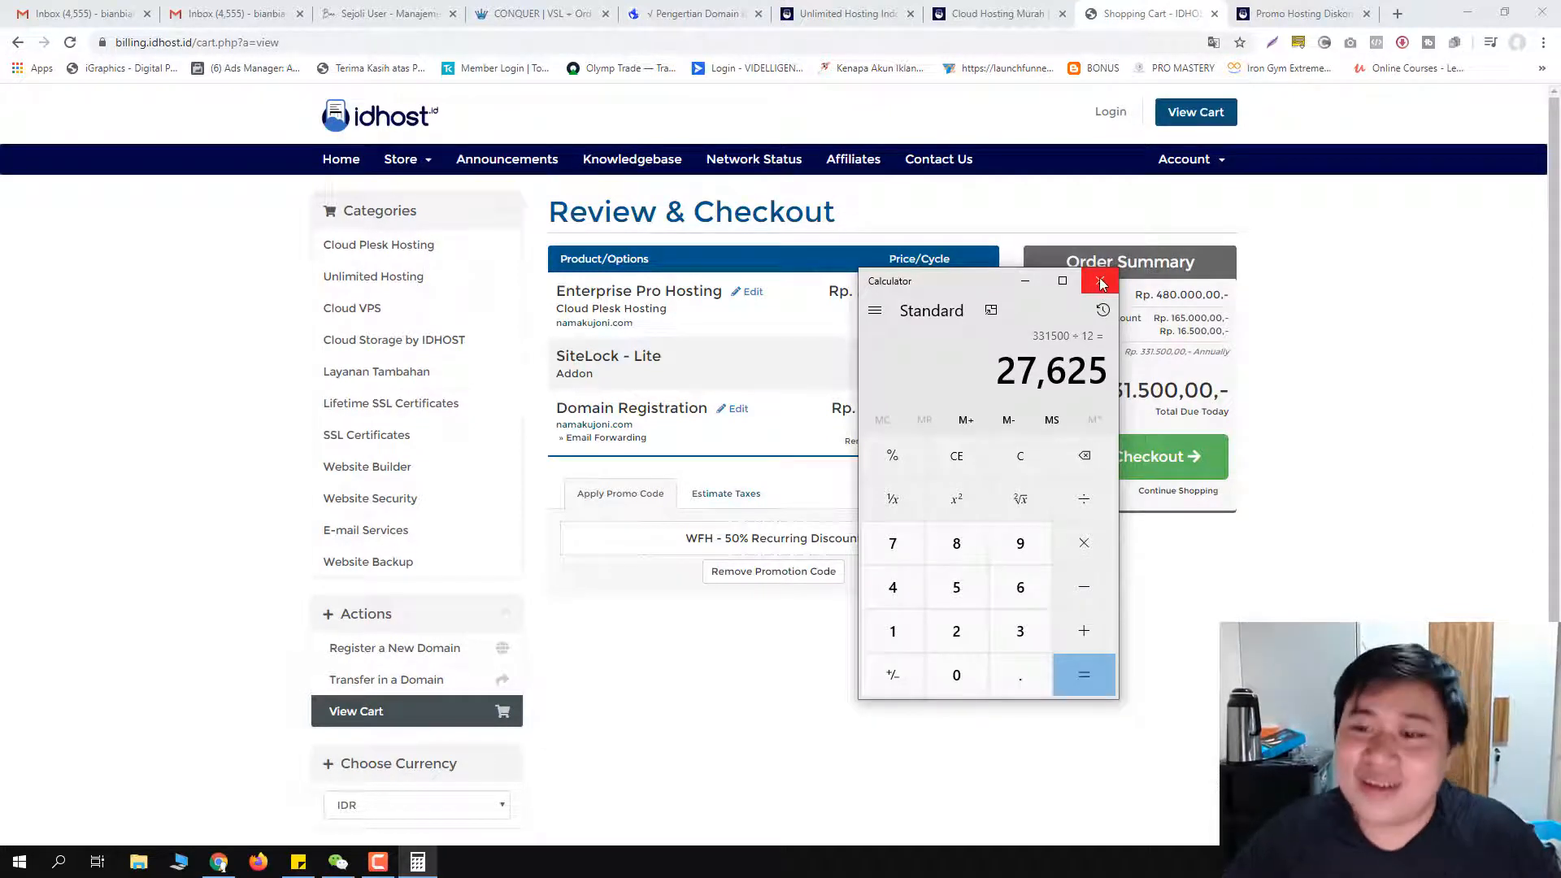
click(1101, 282)
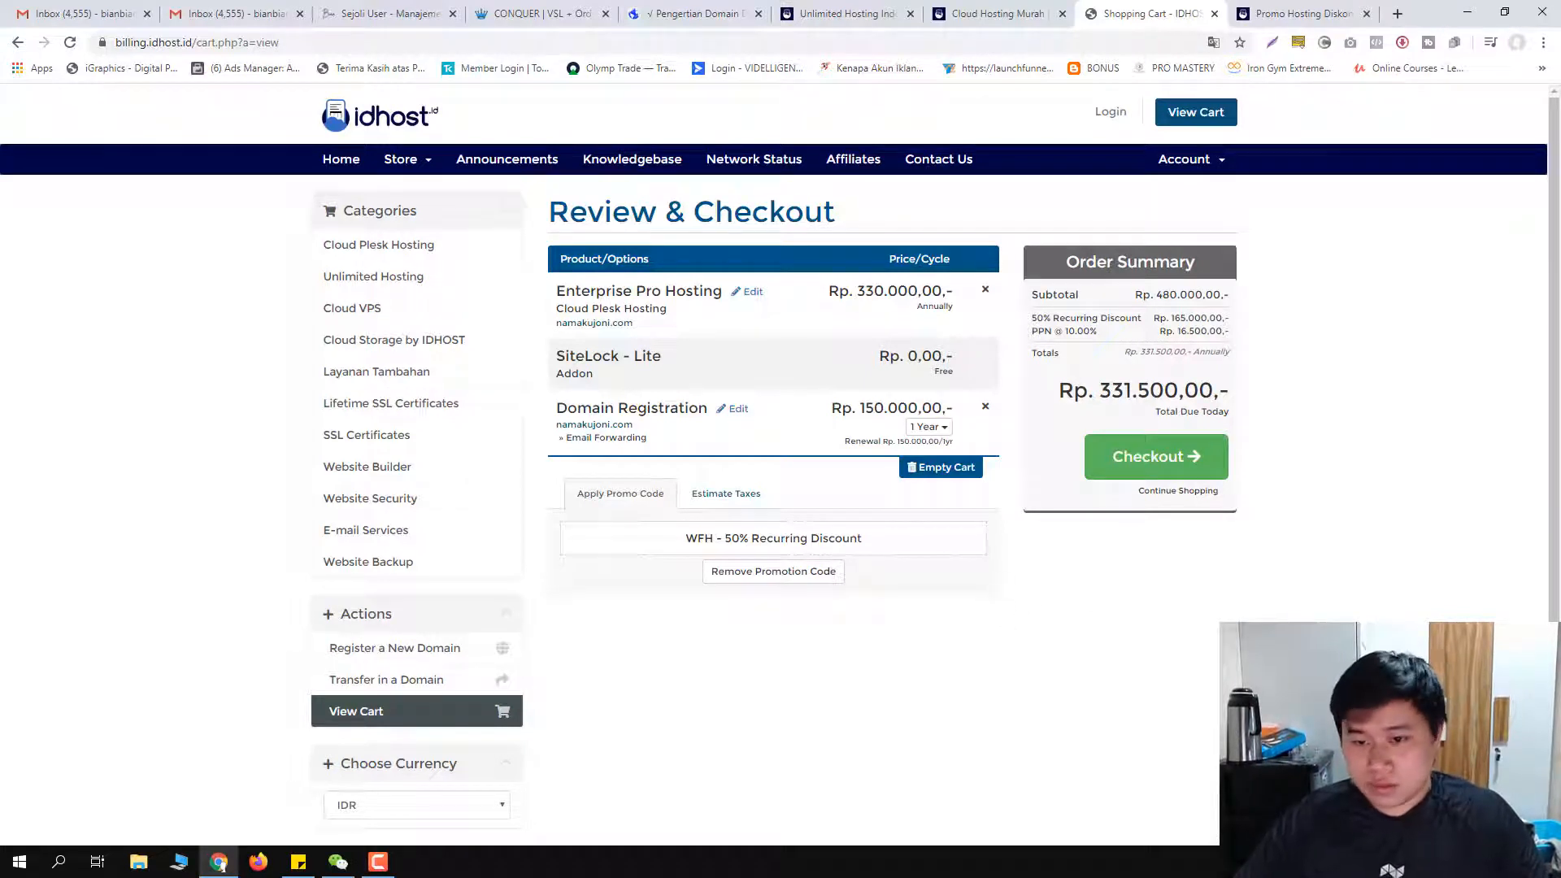
Step: Proceed from the Rp. 331.500,00 order summary to the IDHOST checkout form
click(1143, 461)
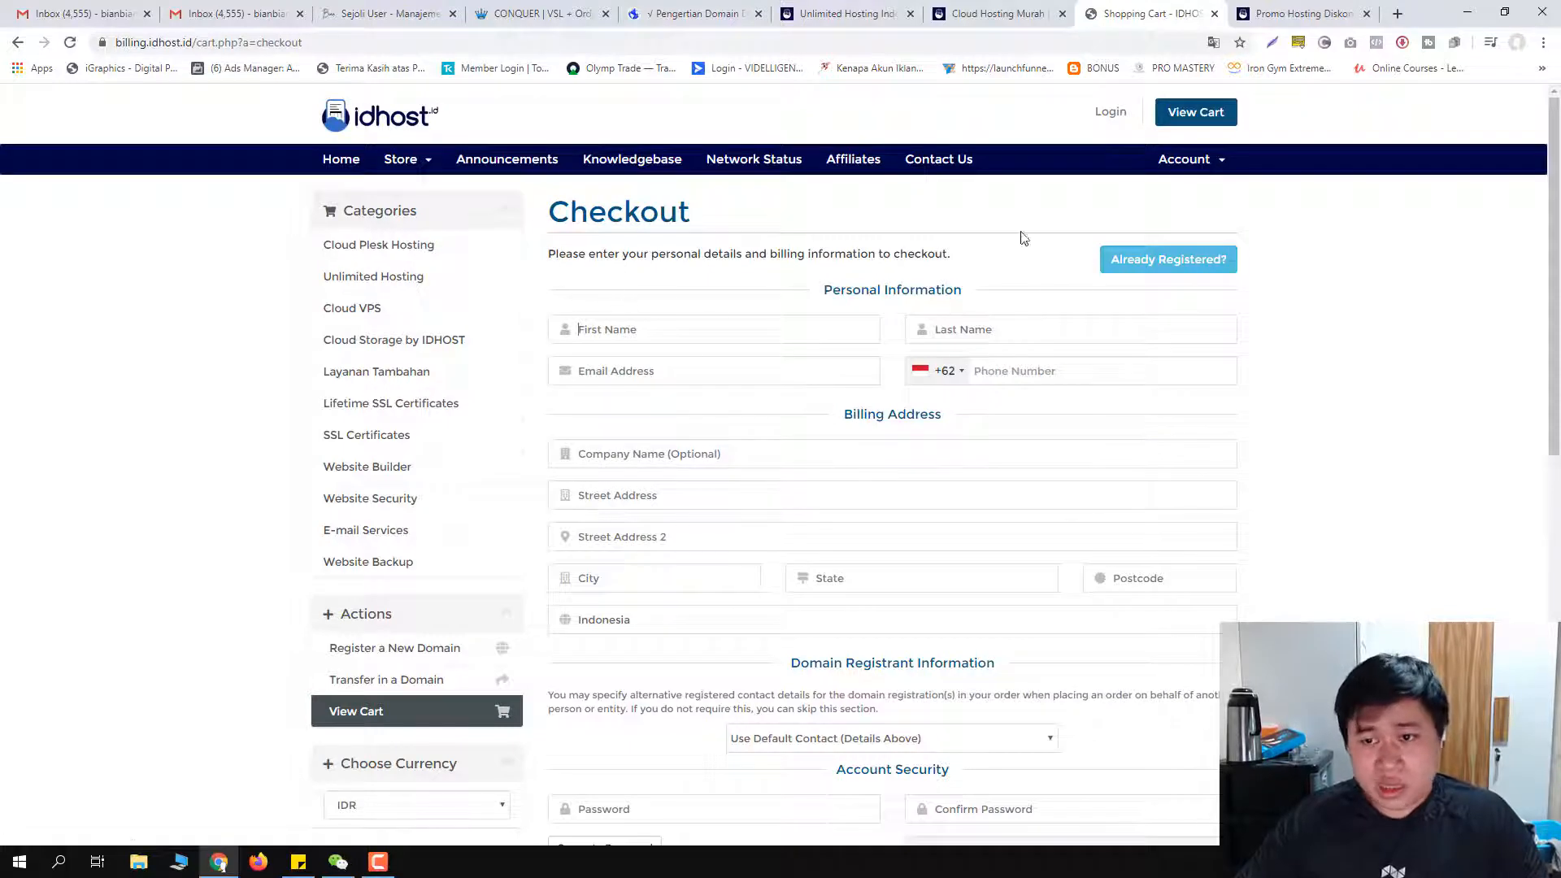
Step: Enter the customer's first and last name and pick their saved e-mail address
click(609, 331)
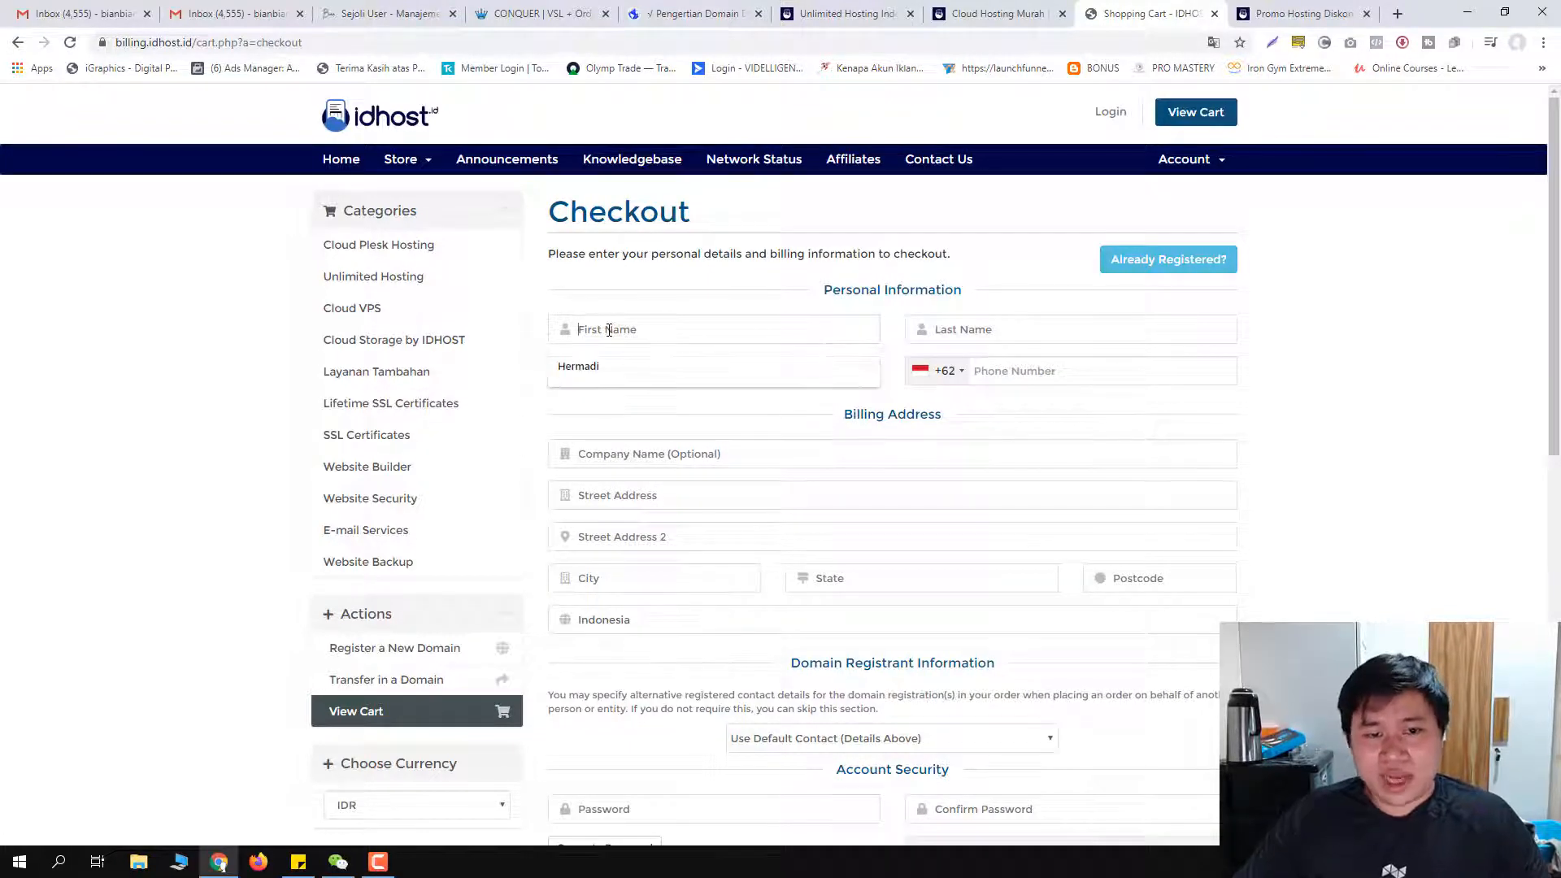
text(hermadi)
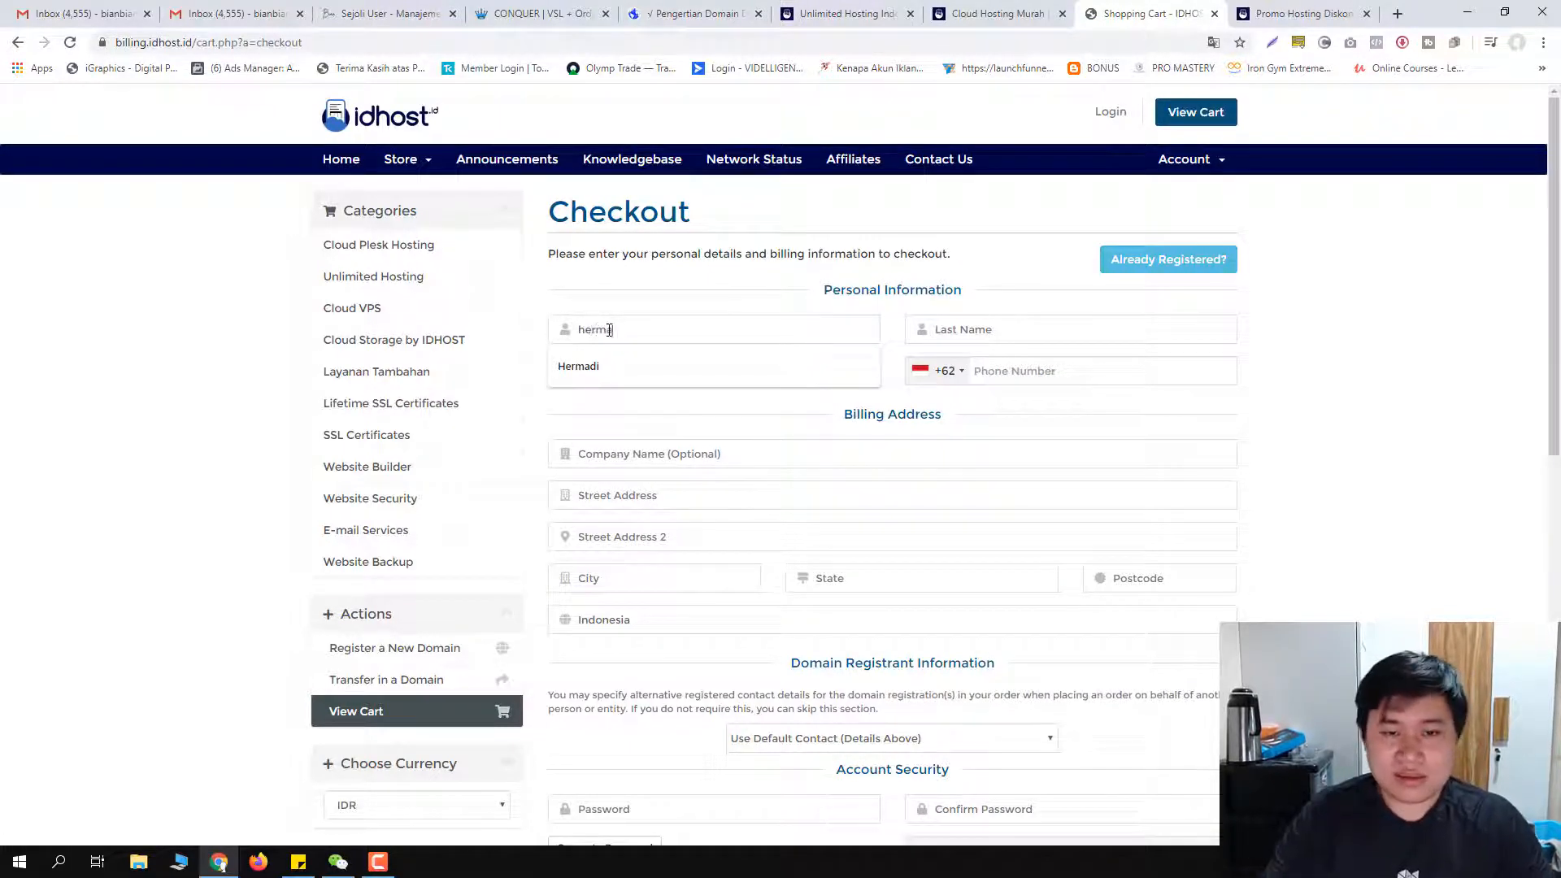
key(Tab)
text(hermadi)
key(Tab)
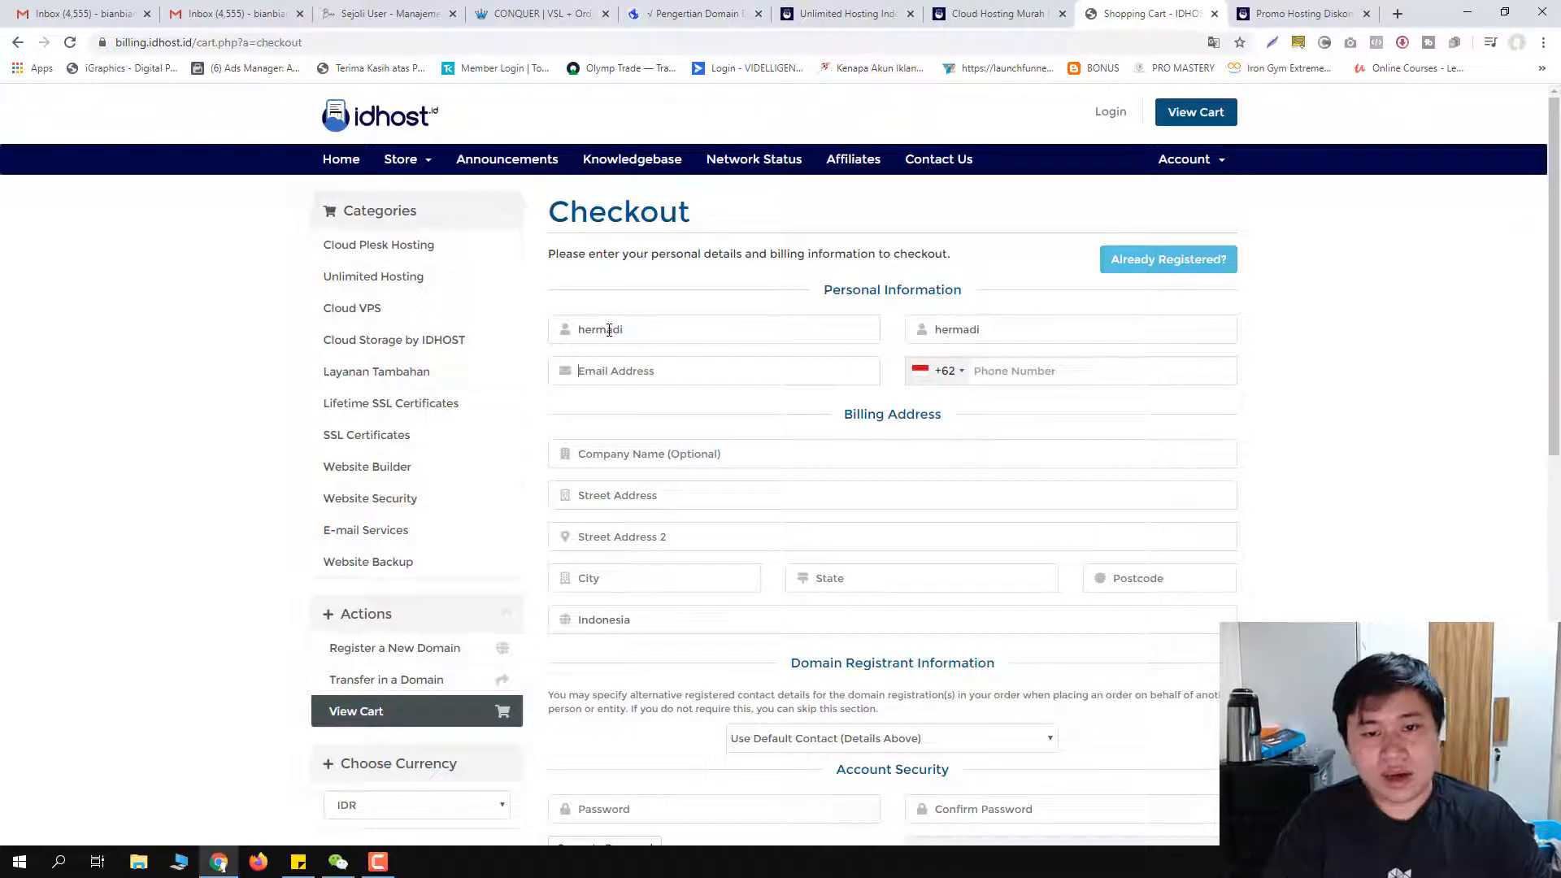
click(624, 371)
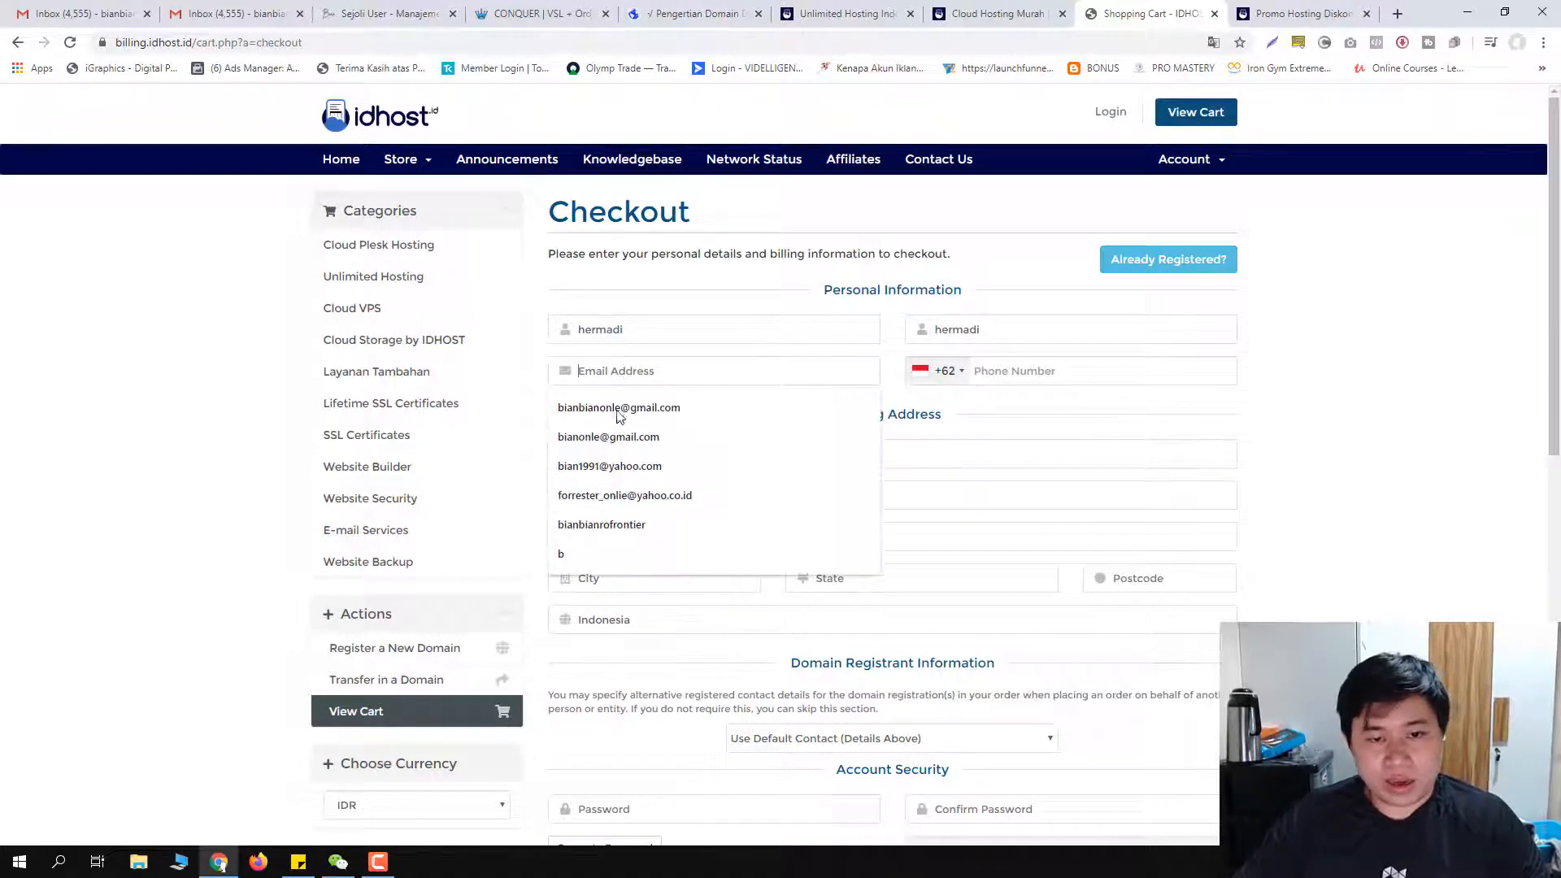
click(1038, 377)
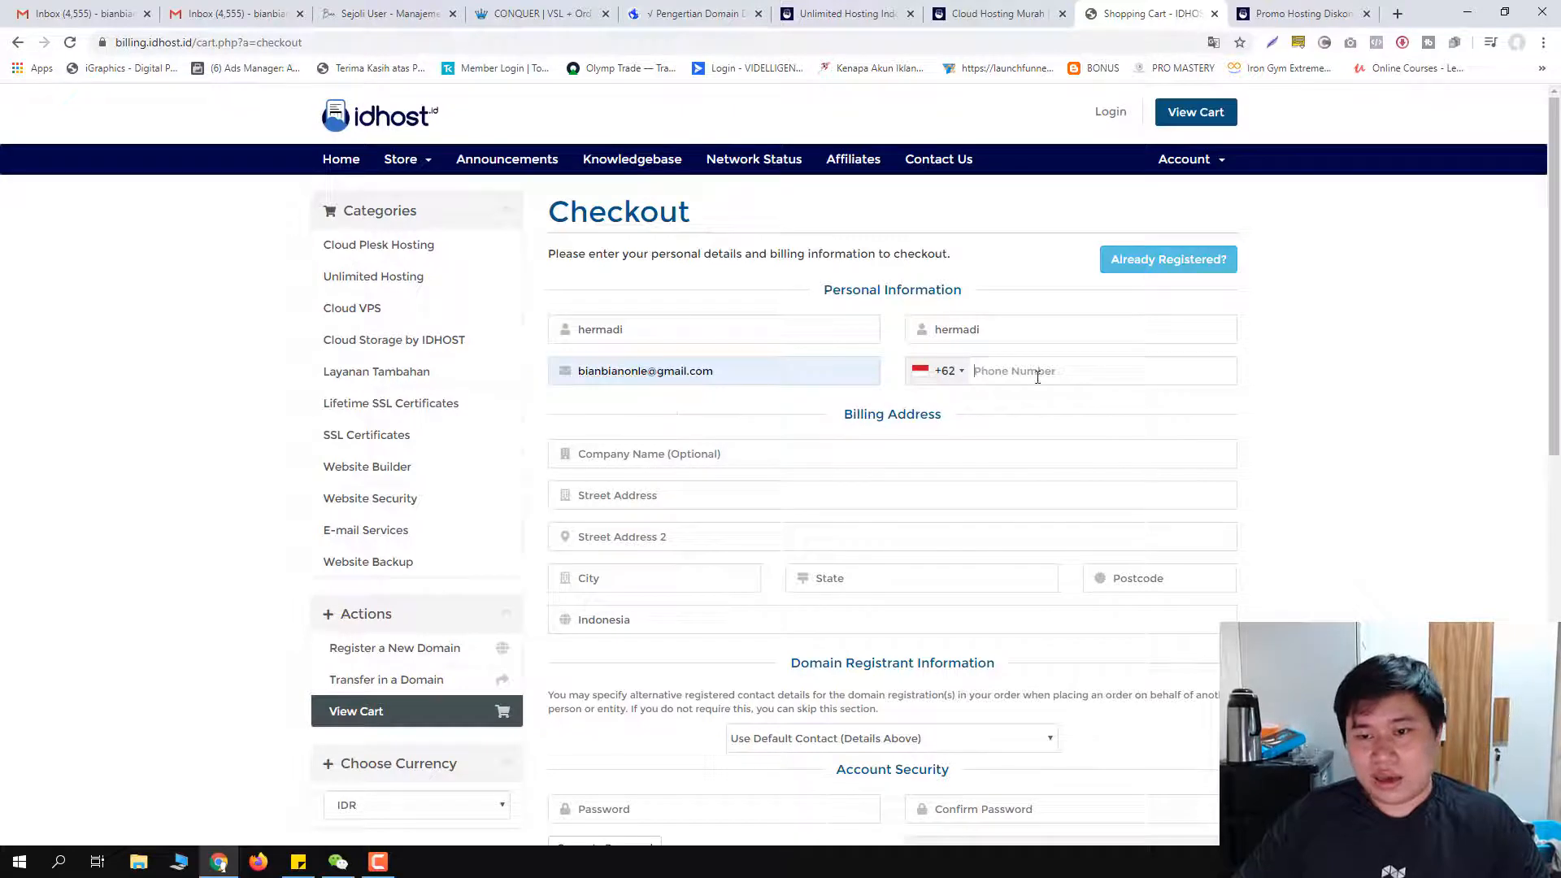
Step: Step through the company, street address and city fields, keeping Indonesia as the country
click(636, 465)
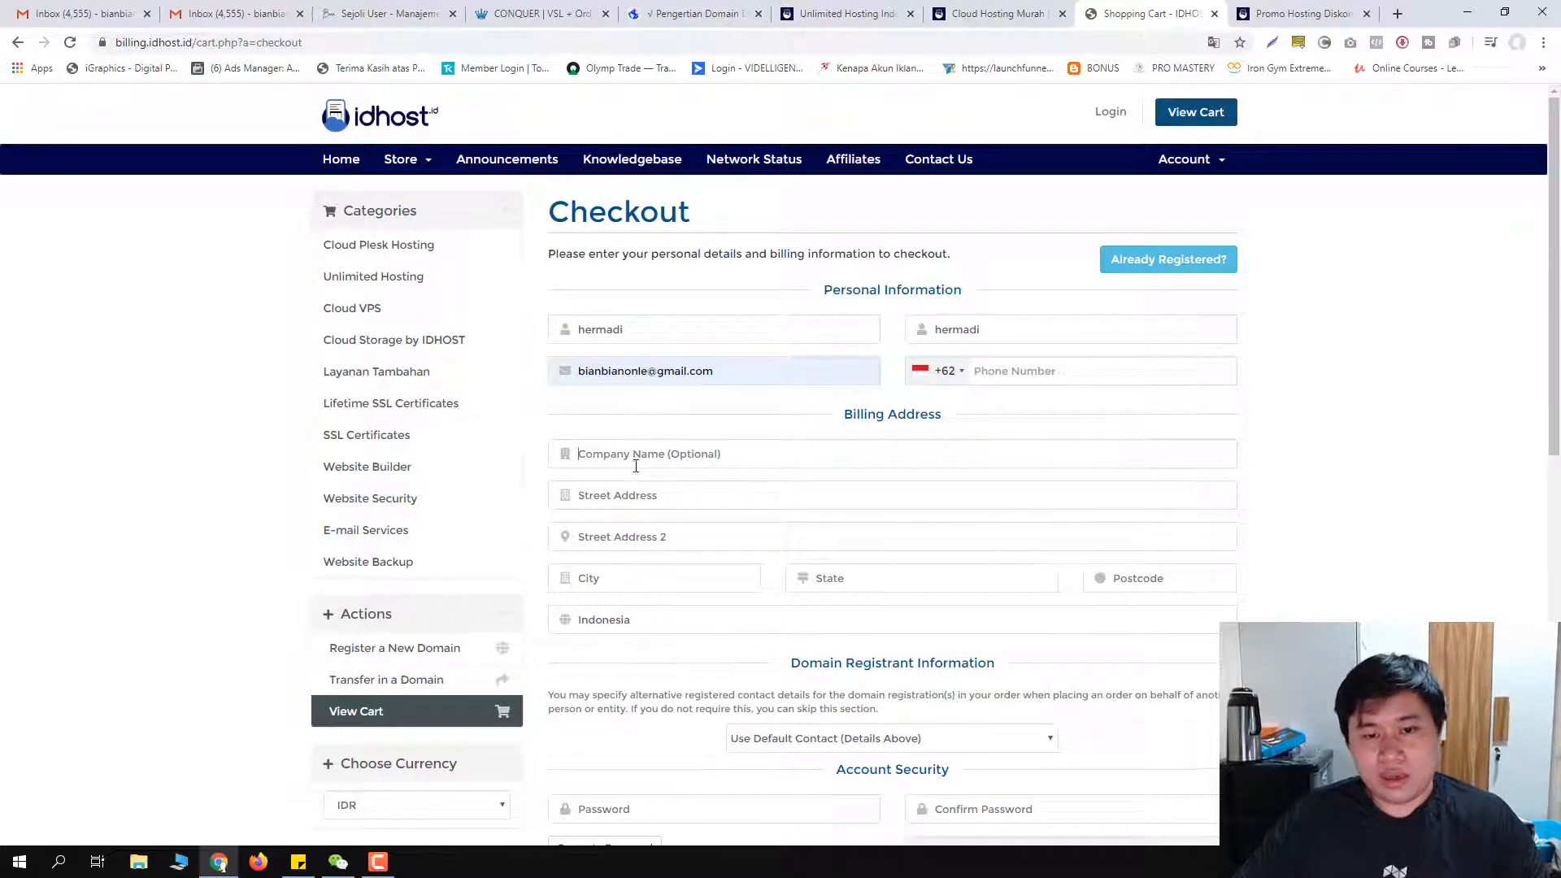
click(614, 508)
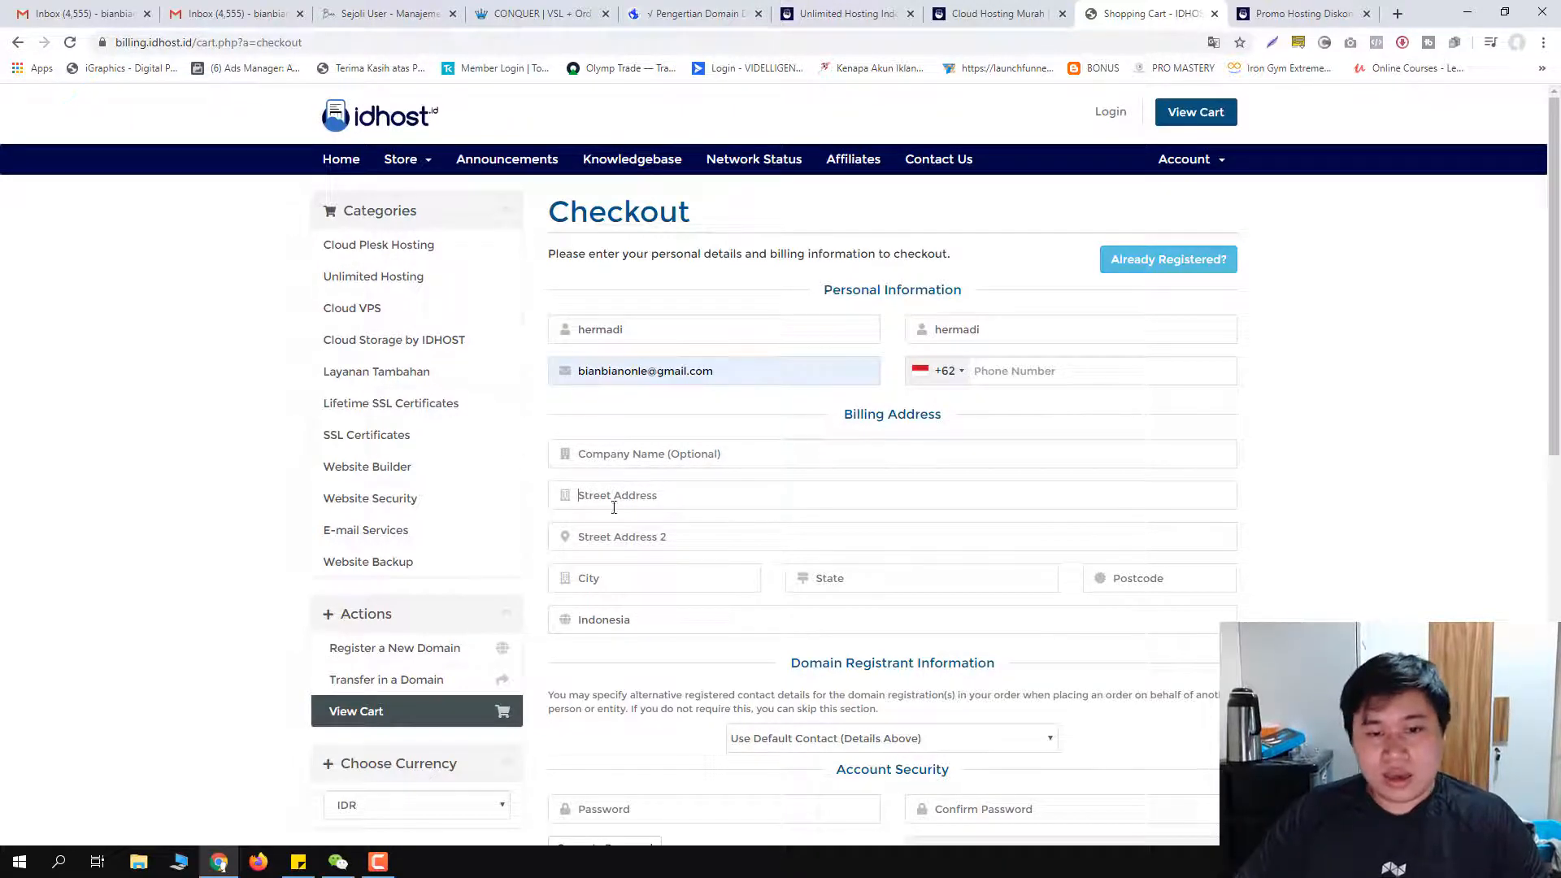
click(627, 585)
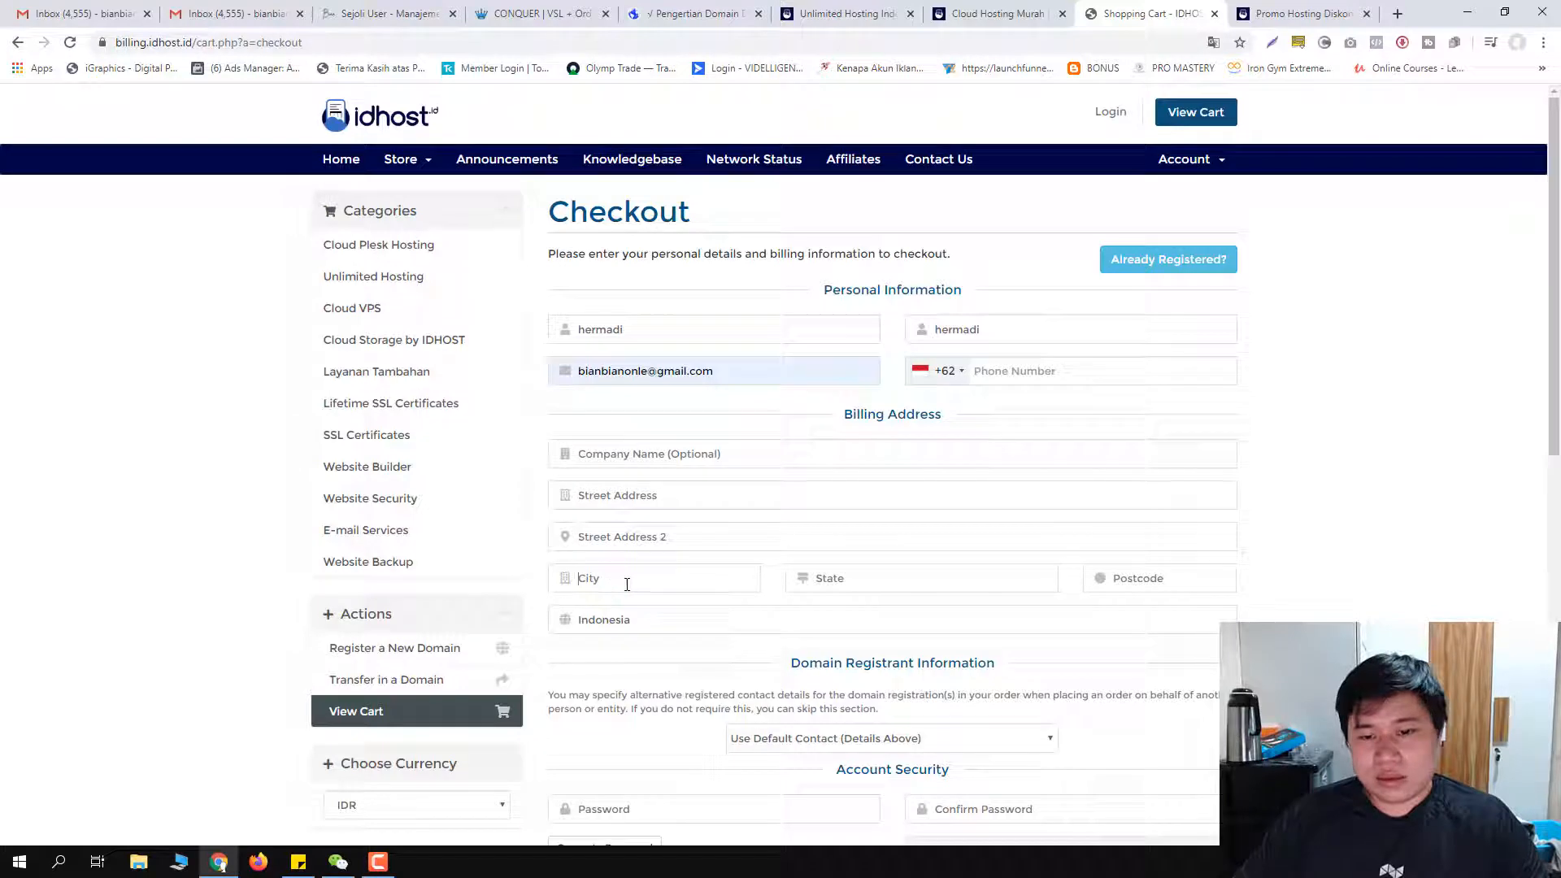
click(657, 614)
click(687, 621)
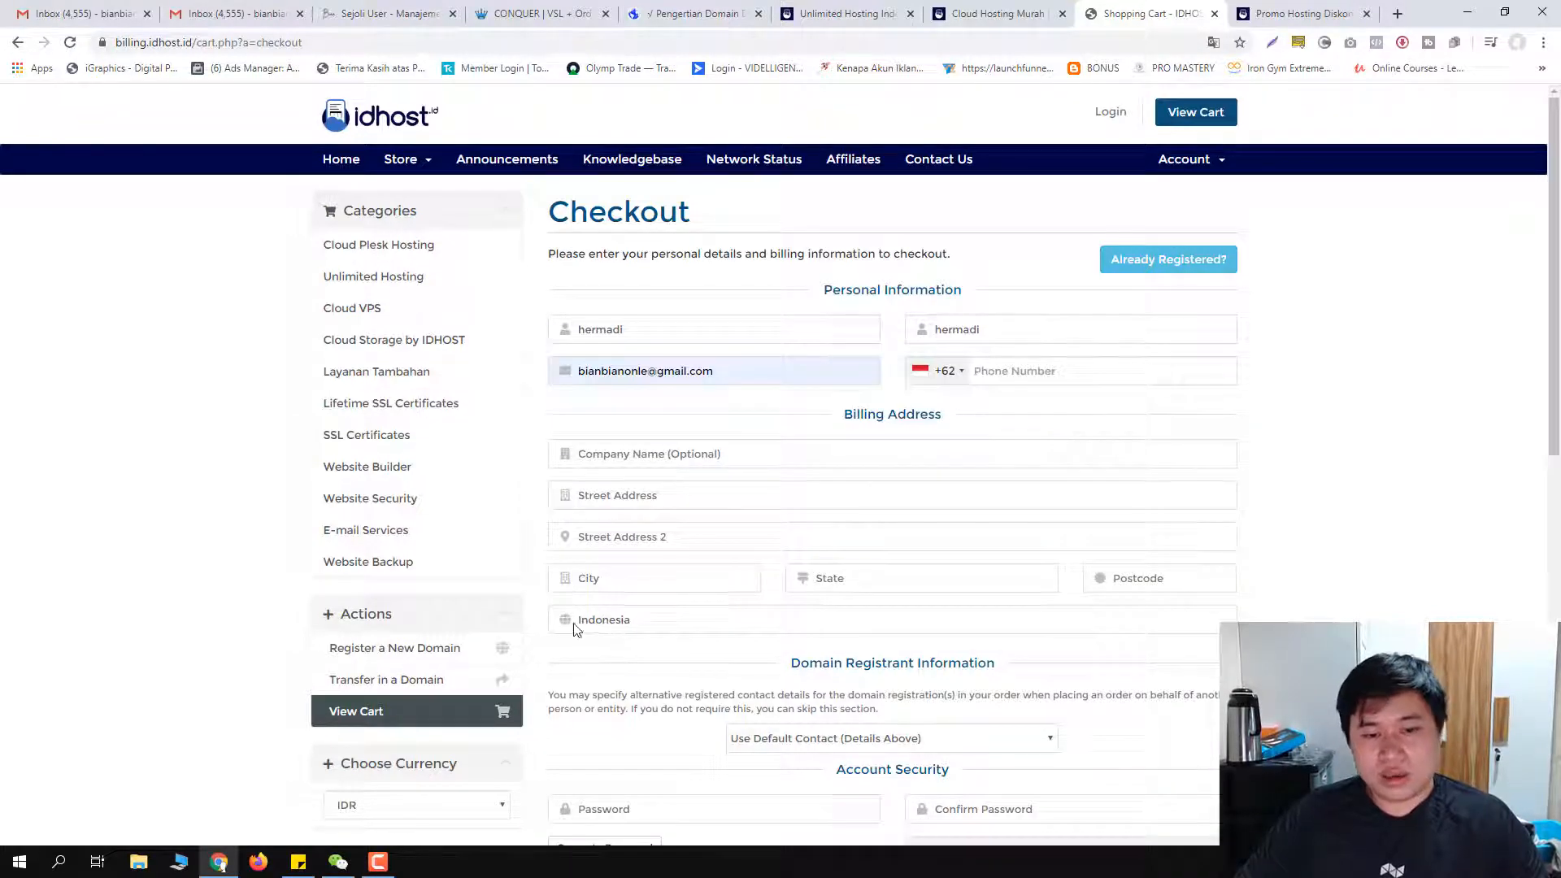
scroll(645, 626, down, 3)
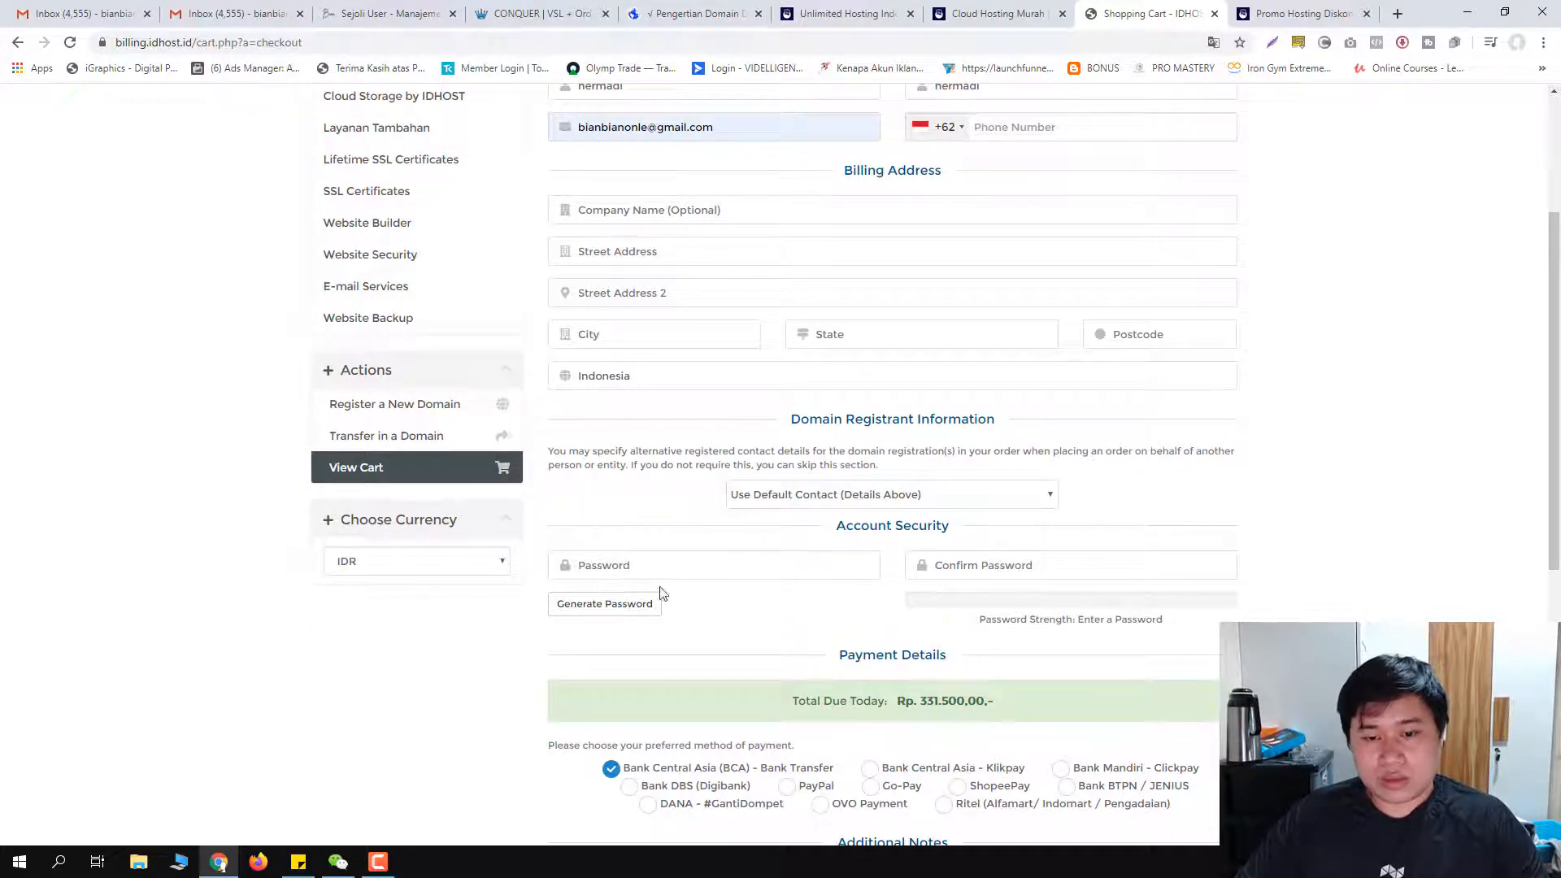
click(611, 602)
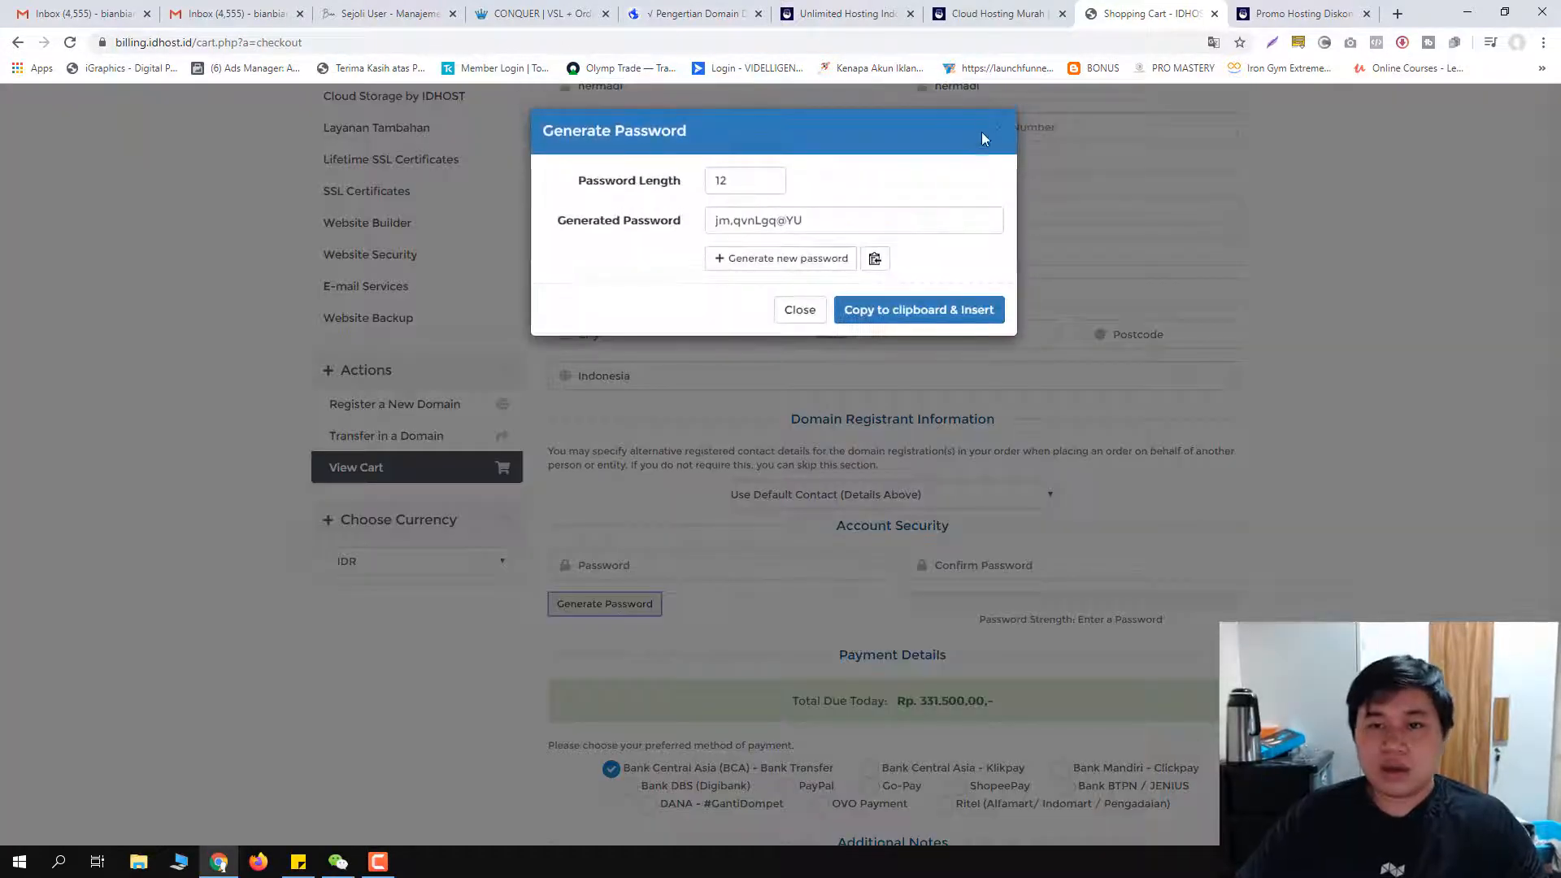
click(1001, 129)
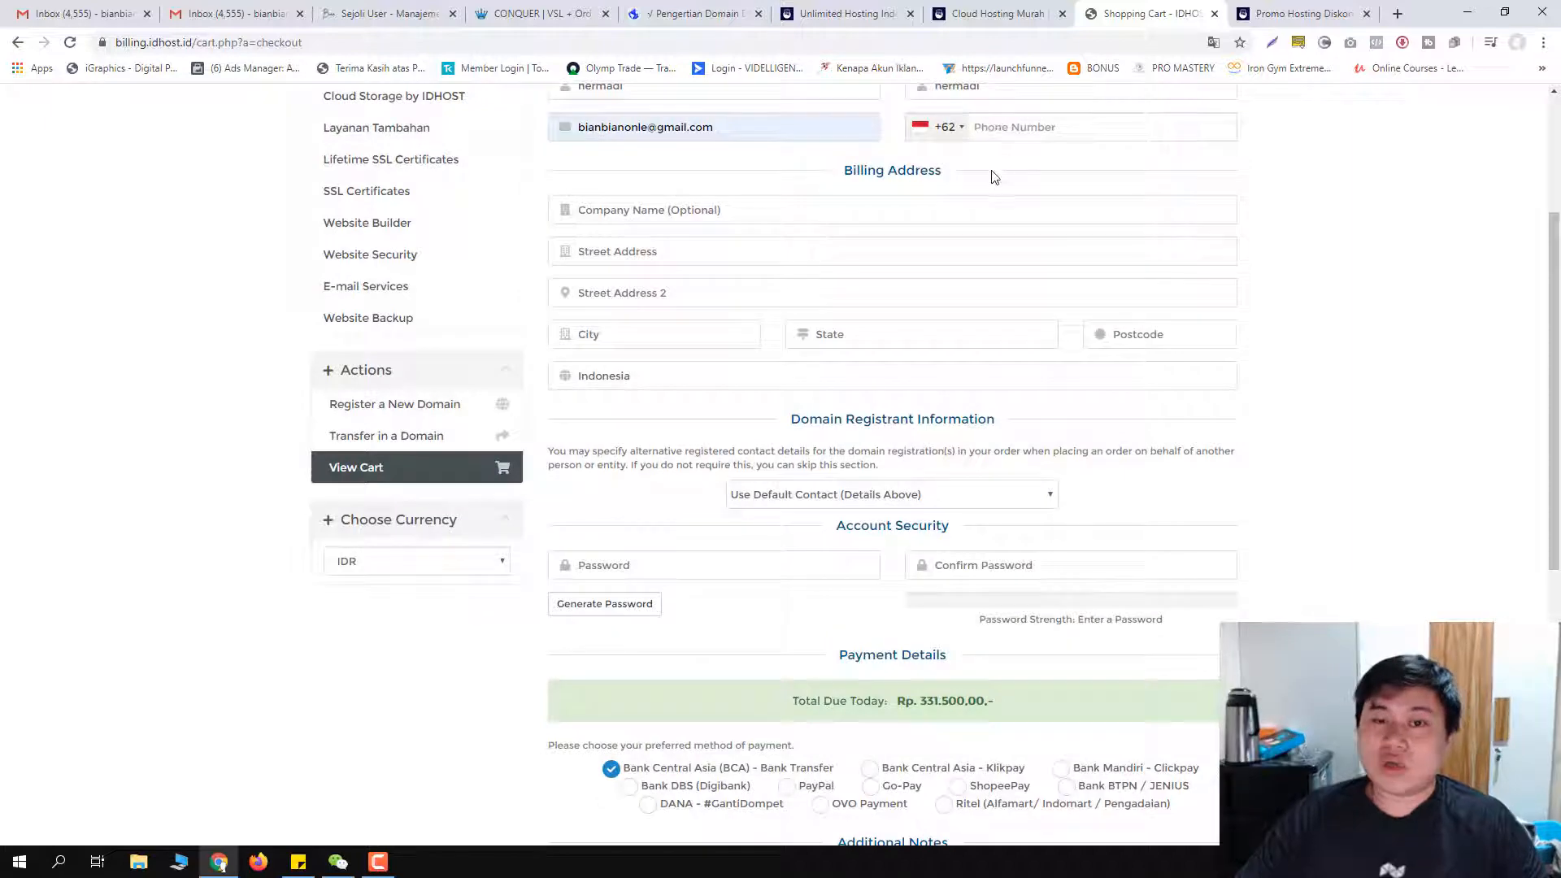
click(617, 604)
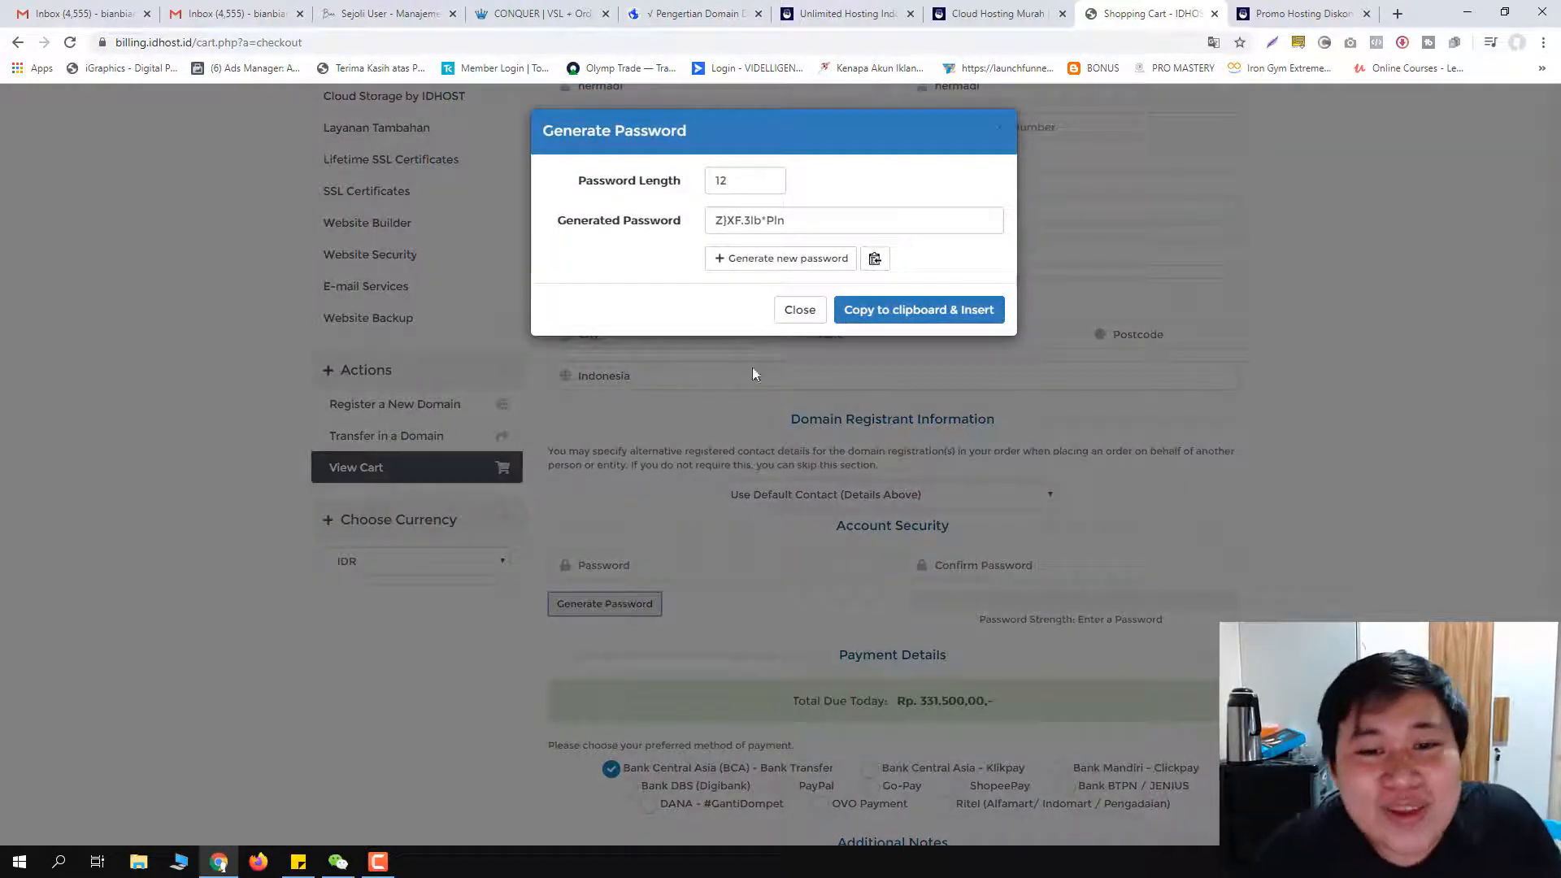
click(800, 310)
scroll(729, 483, down, 3)
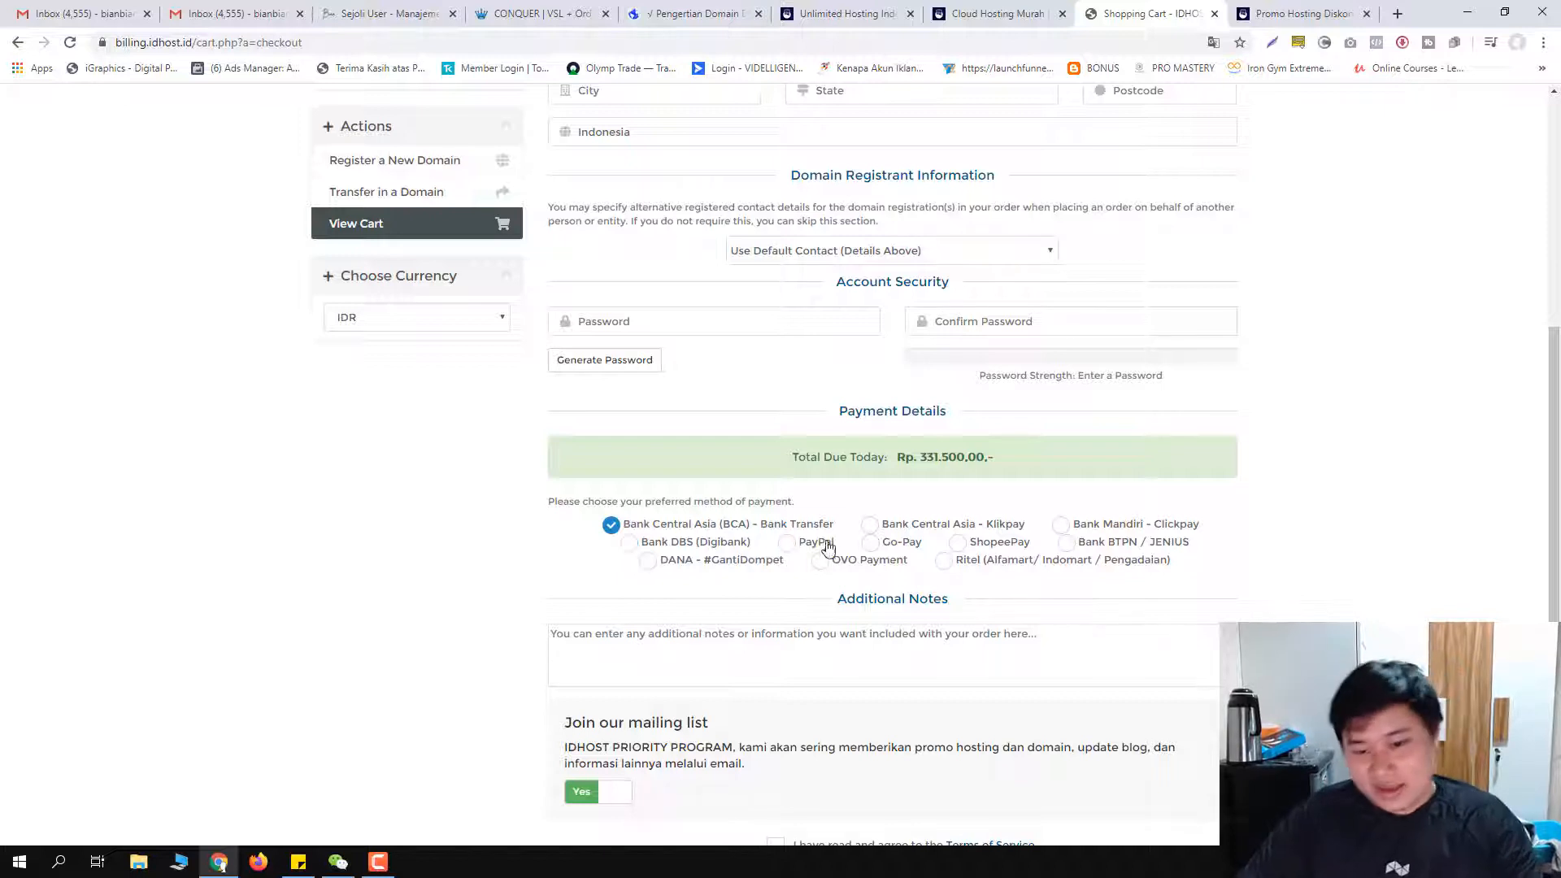
Step: Try payment options like Klikpay, Mandiri, OVO, DANA and Go-Pay, settling on BCA bank transfer
click(870, 527)
click(641, 523)
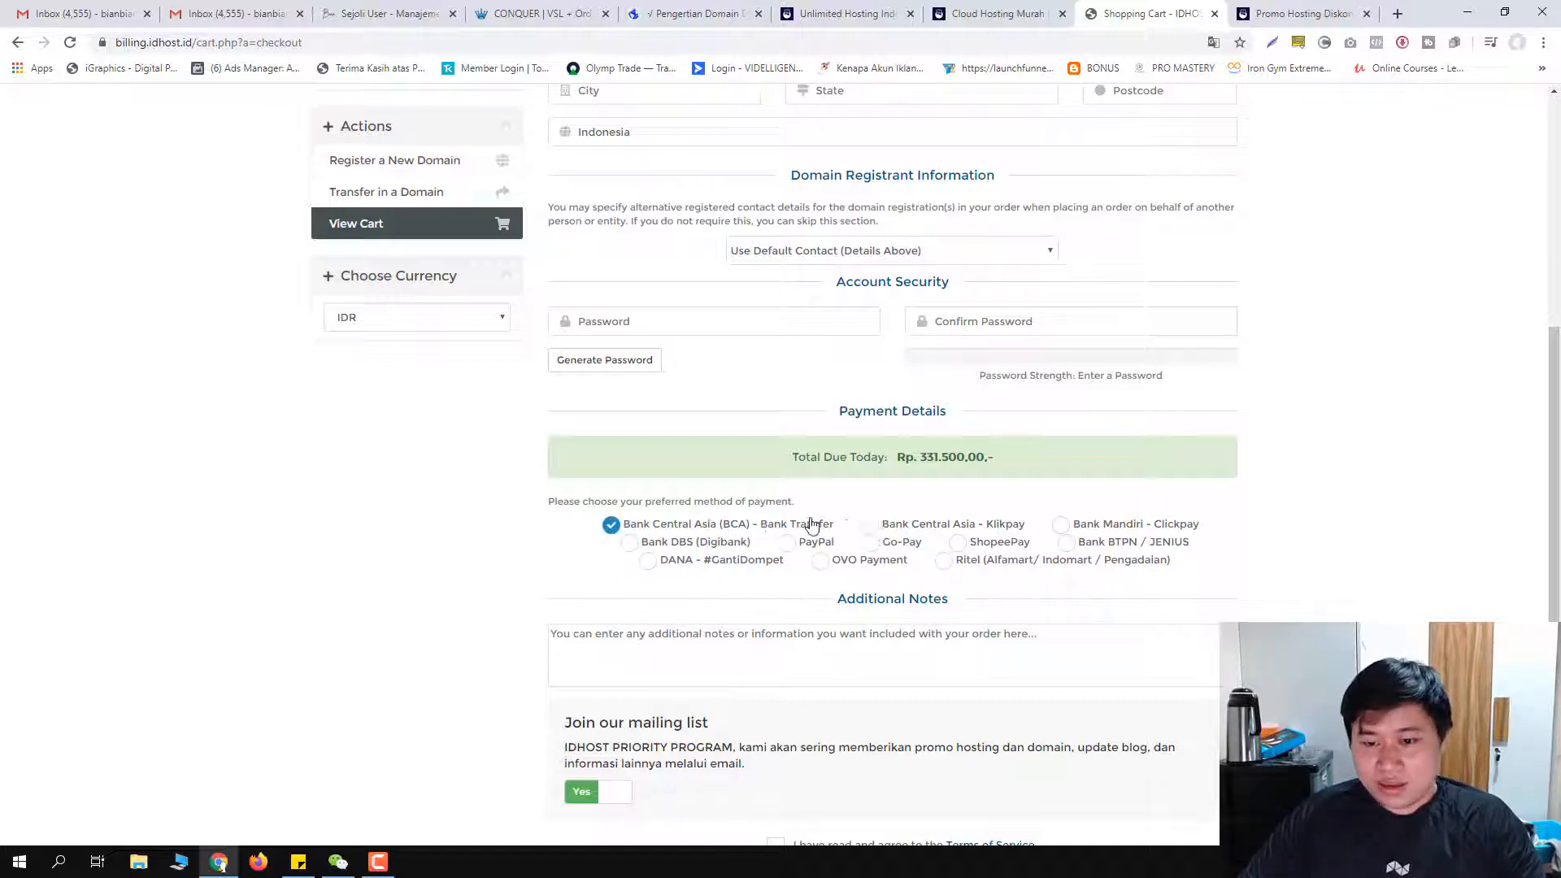
click(906, 525)
click(1061, 525)
click(1066, 542)
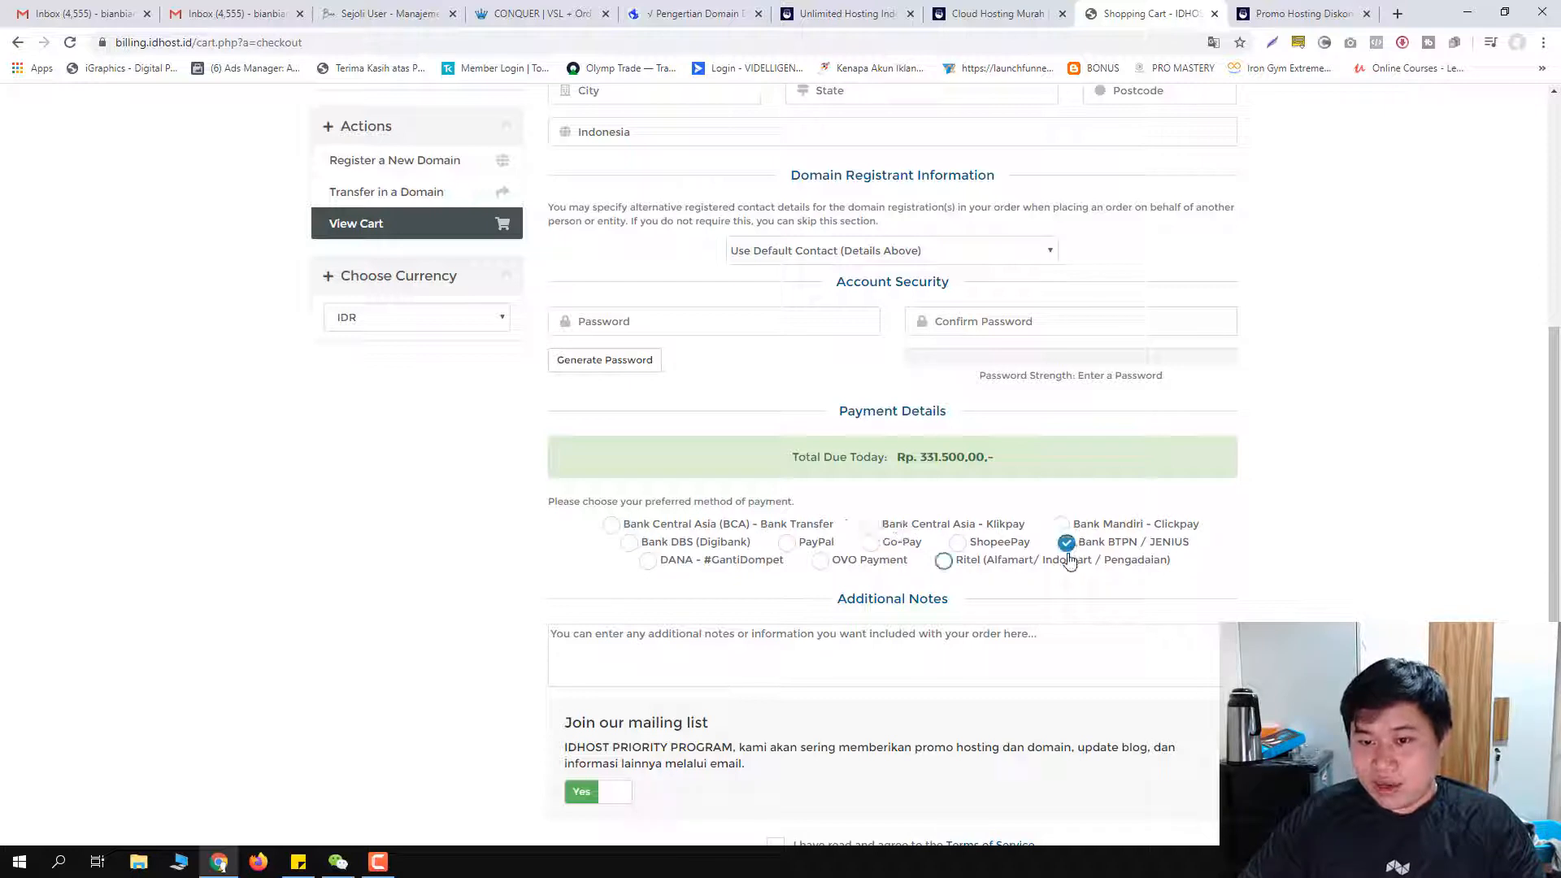
click(944, 561)
click(819, 561)
click(745, 570)
click(611, 525)
click(870, 542)
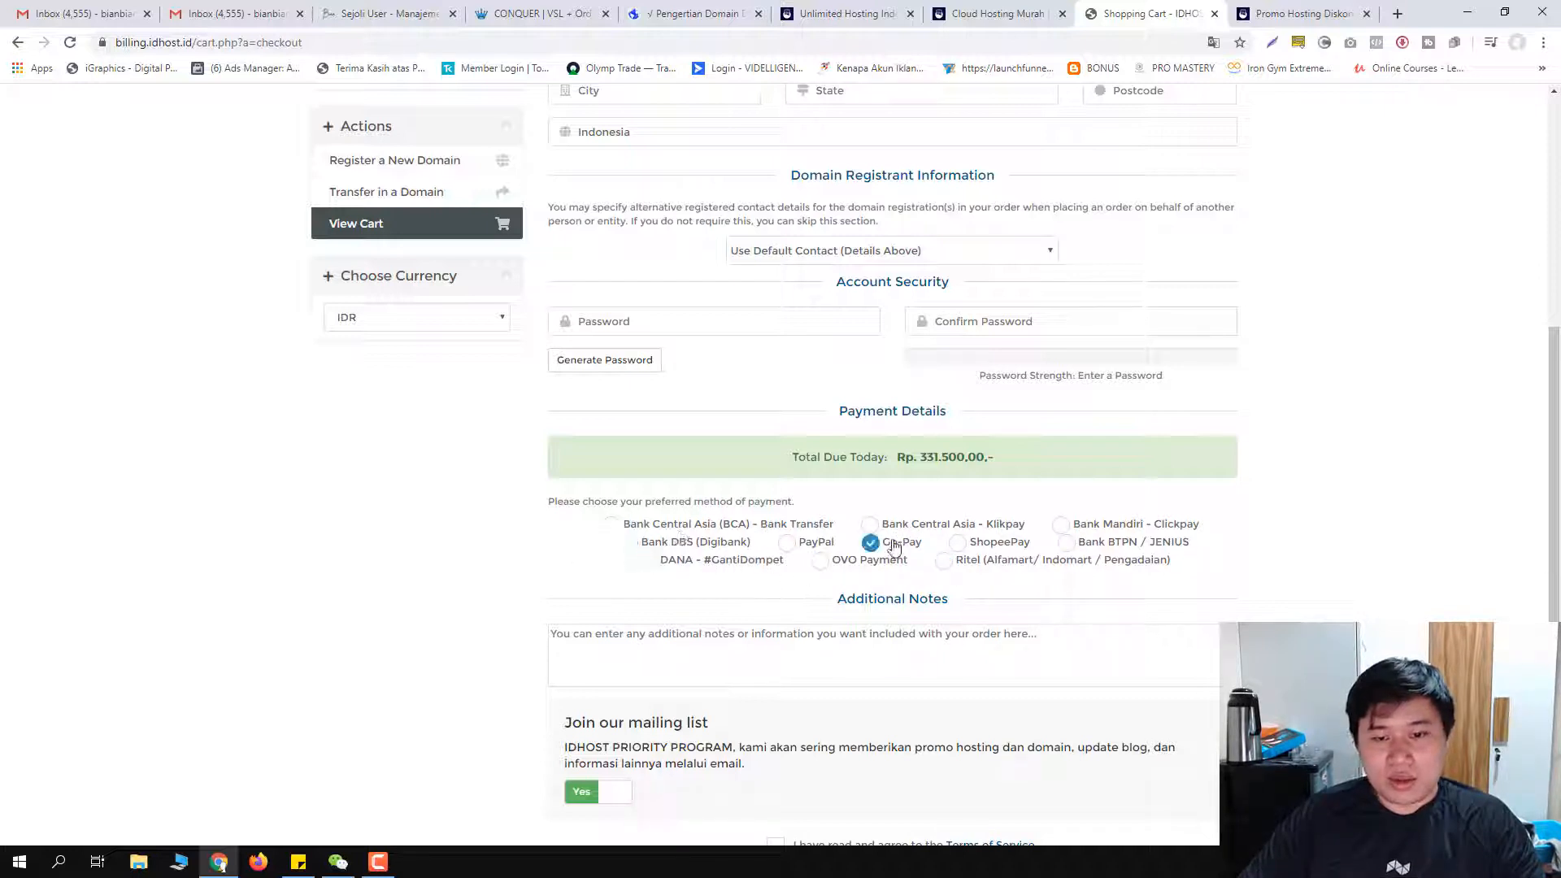
drag(847, 560, 857, 561)
click(627, 527)
Step: Complete the hosting order and highlight the resulting invoice number 1654
scroll(703, 569, down, 1)
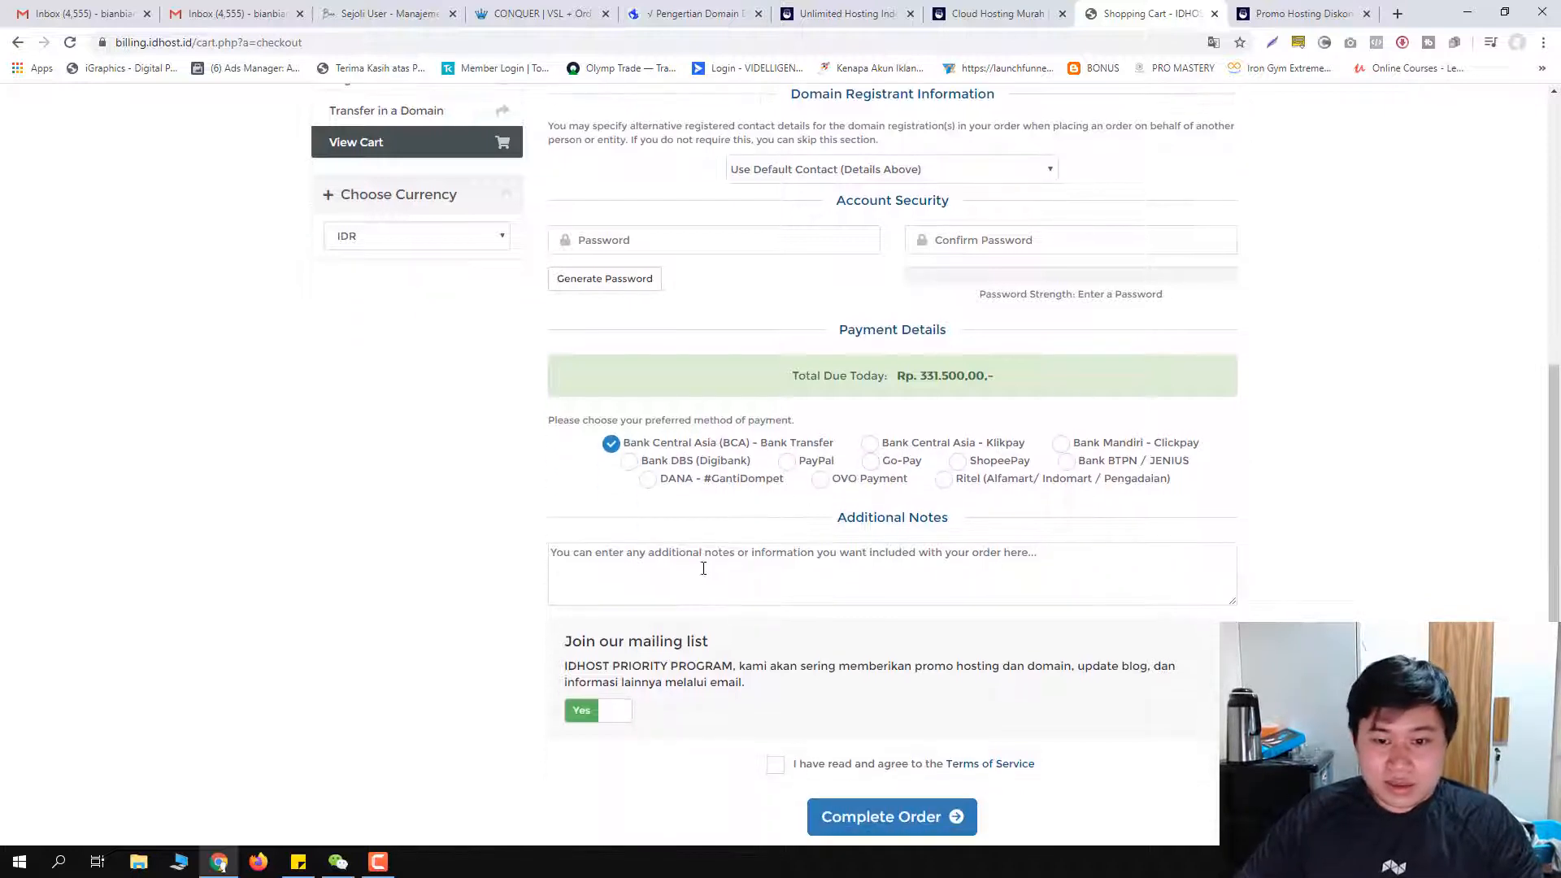
scroll(689, 567, down, 1)
scroll(707, 573, up, 8)
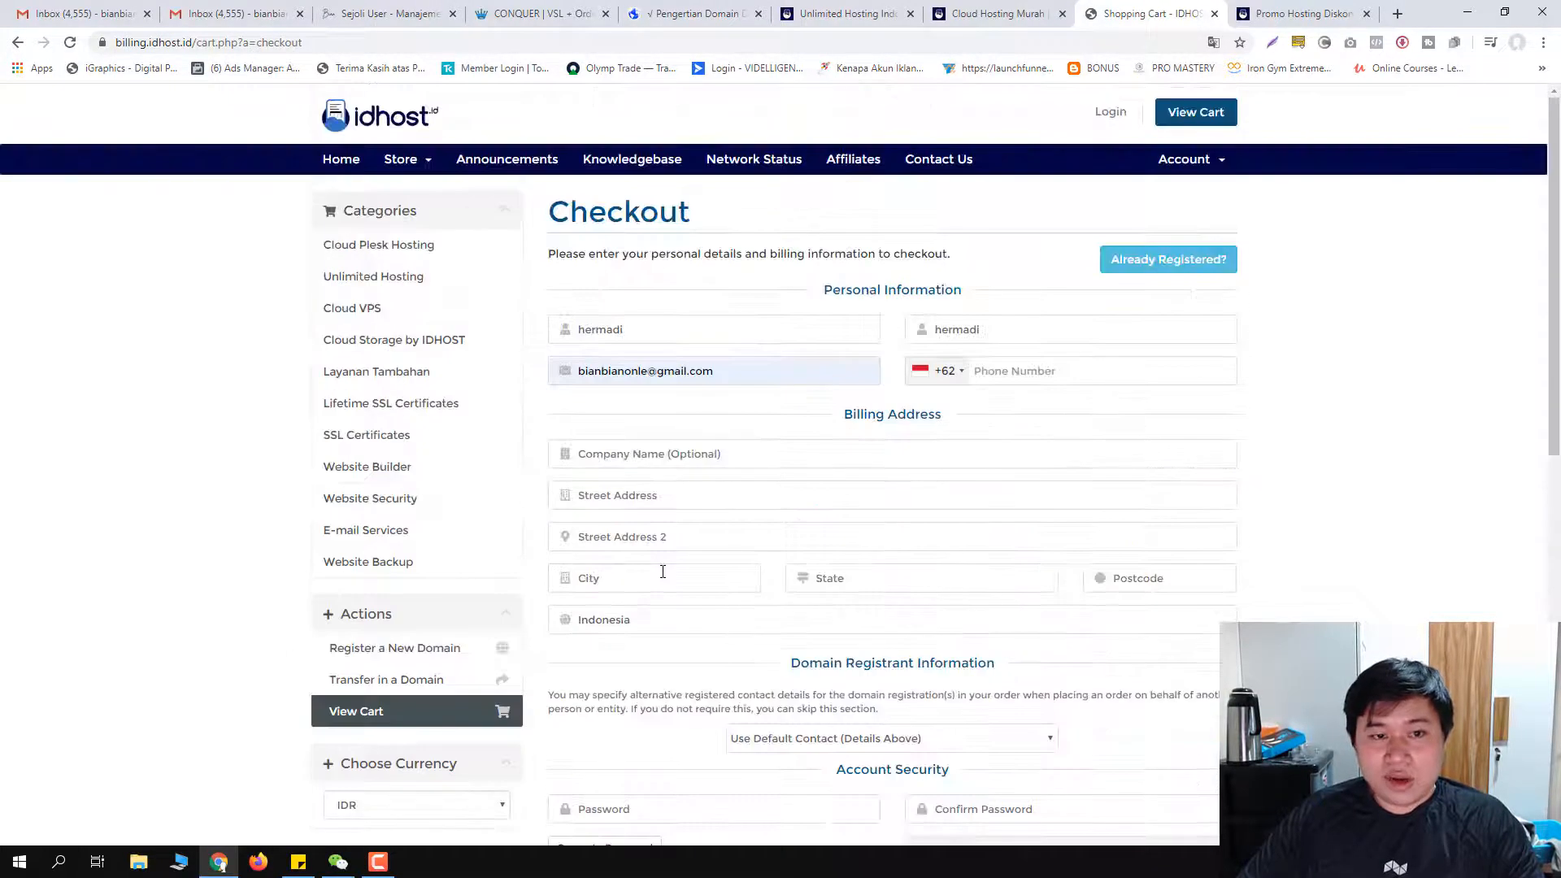
scroll(716, 581, down, 10)
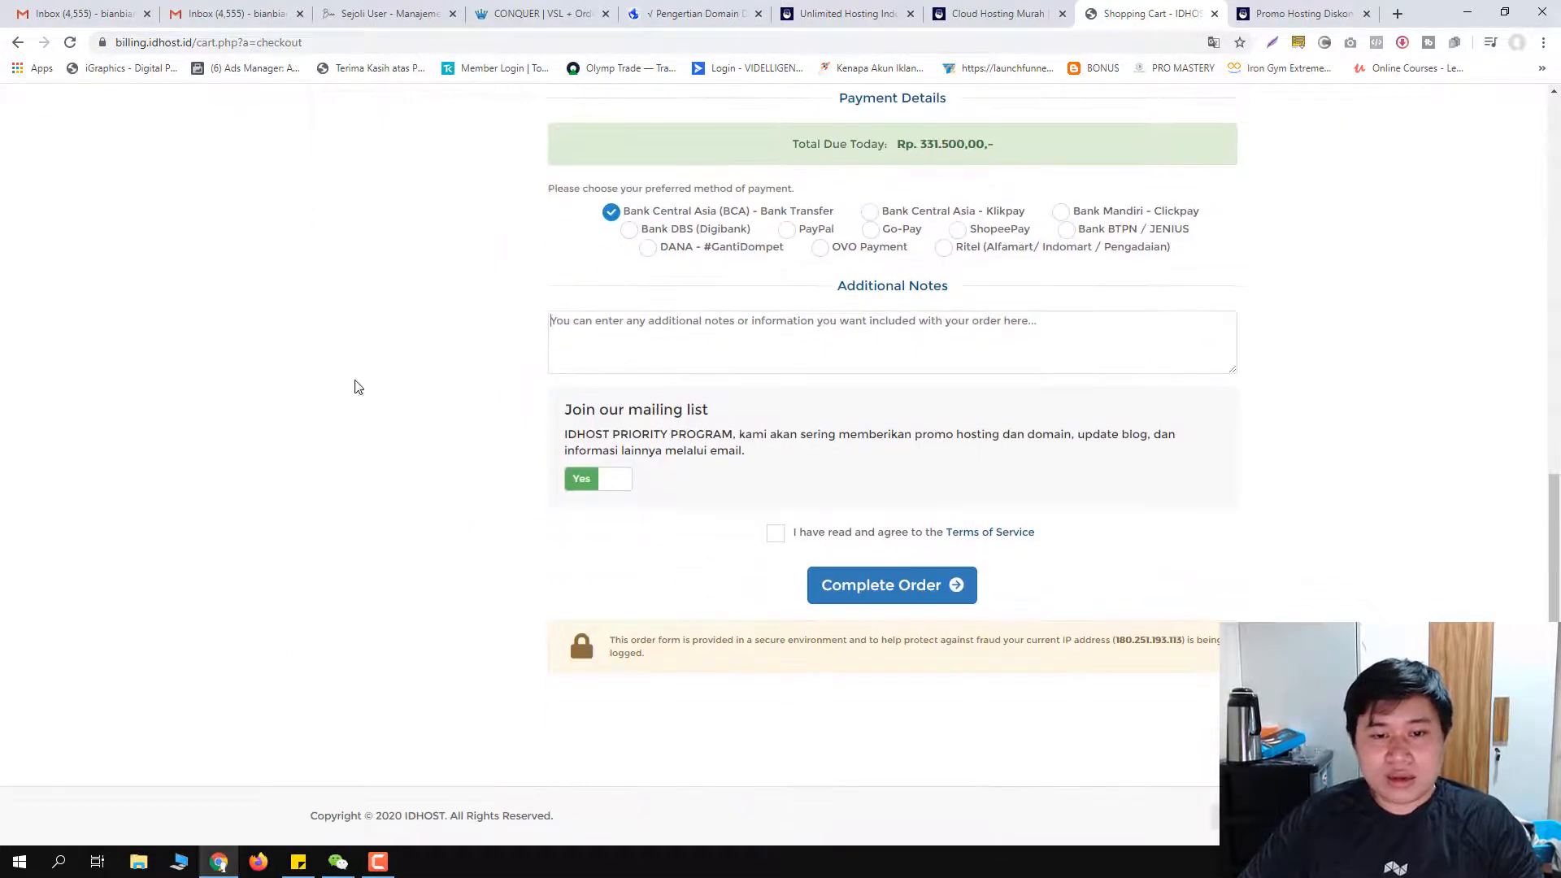
scroll(325, 378, up, 3)
scroll(323, 377, down, 3)
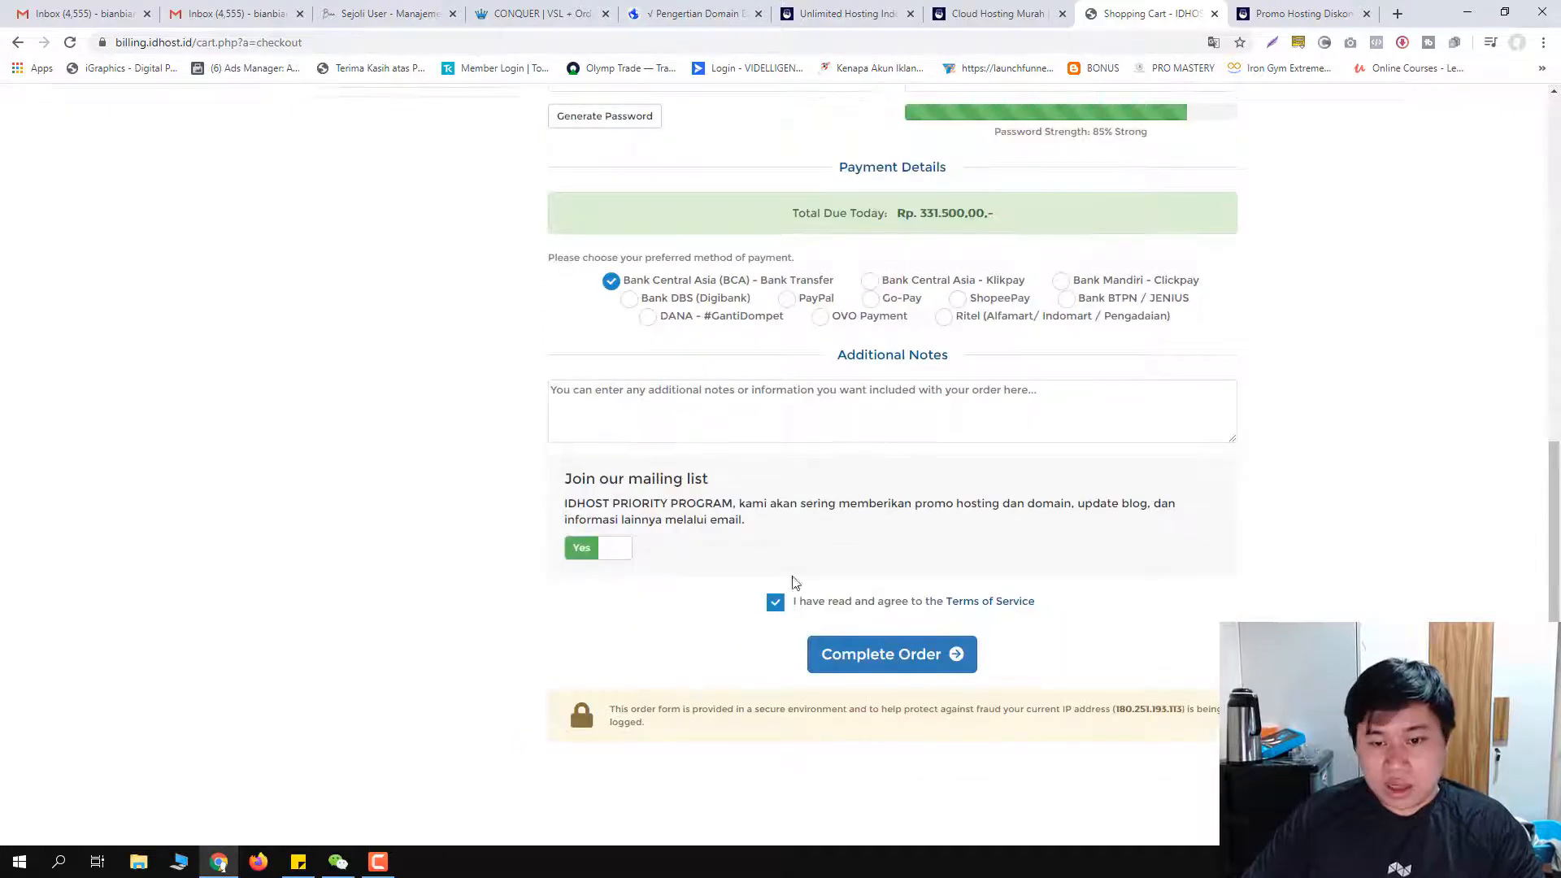
click(934, 677)
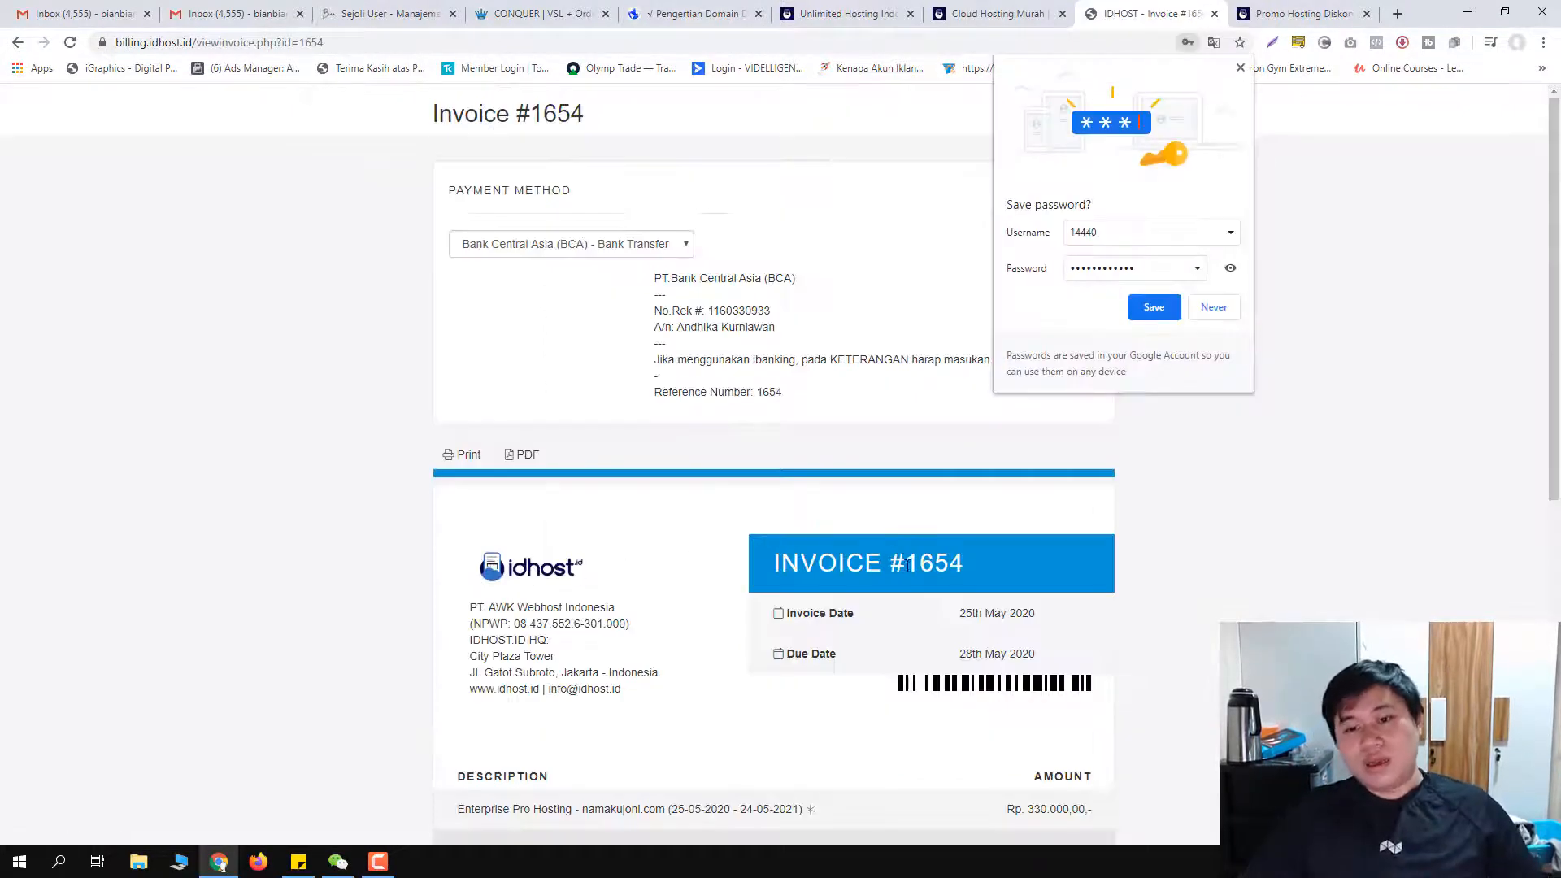
double_click(907, 567)
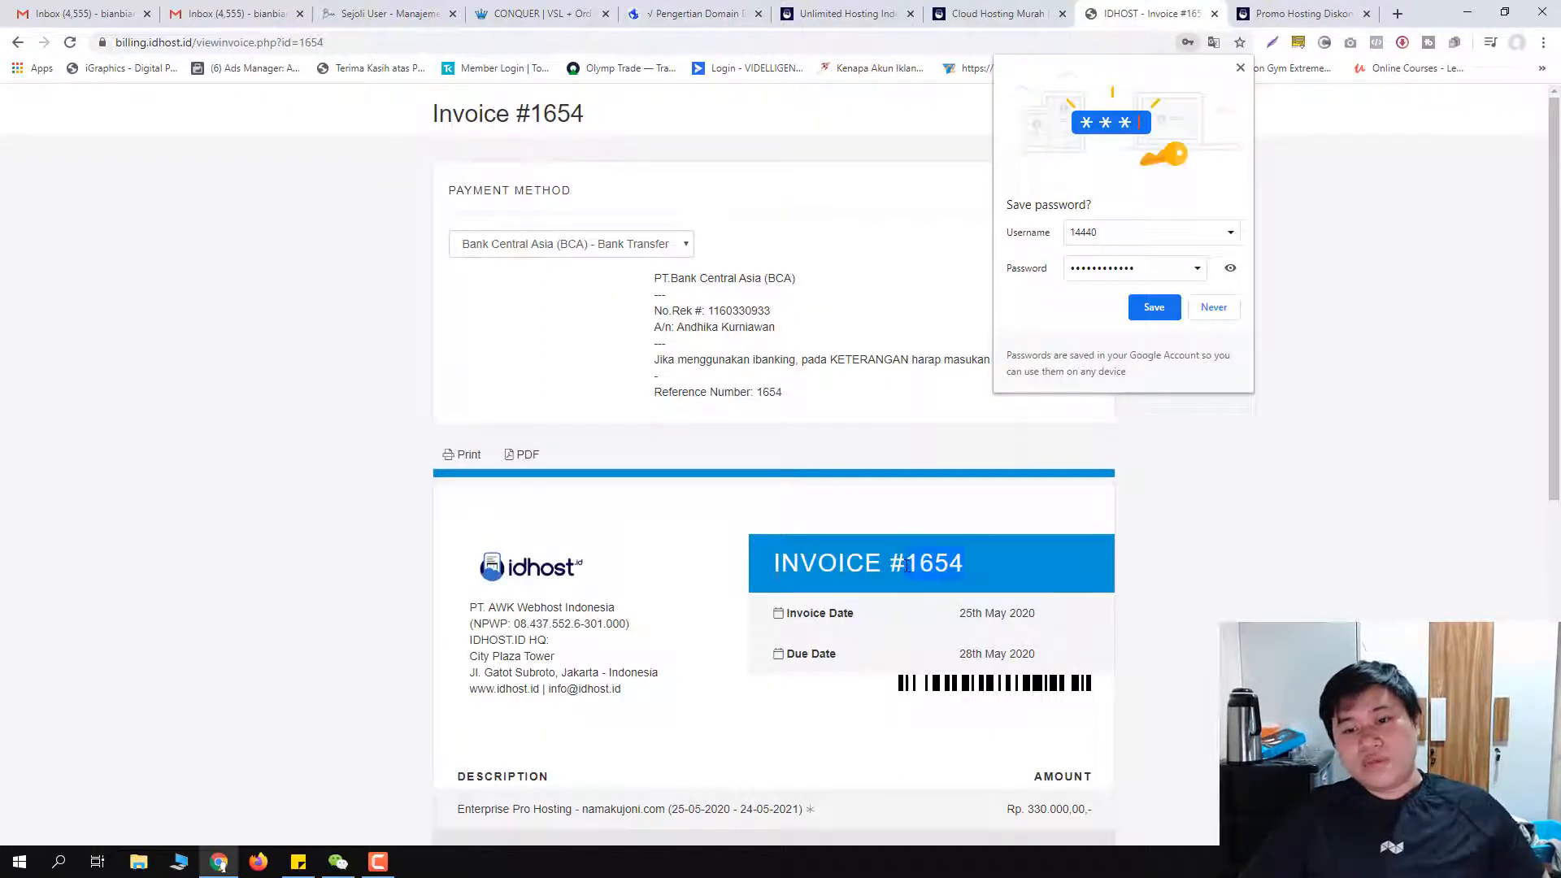
Step: Dismiss the save-password prompt, try BCA Klikpay, then revert payment to BCA Bank Transfer
click(1241, 69)
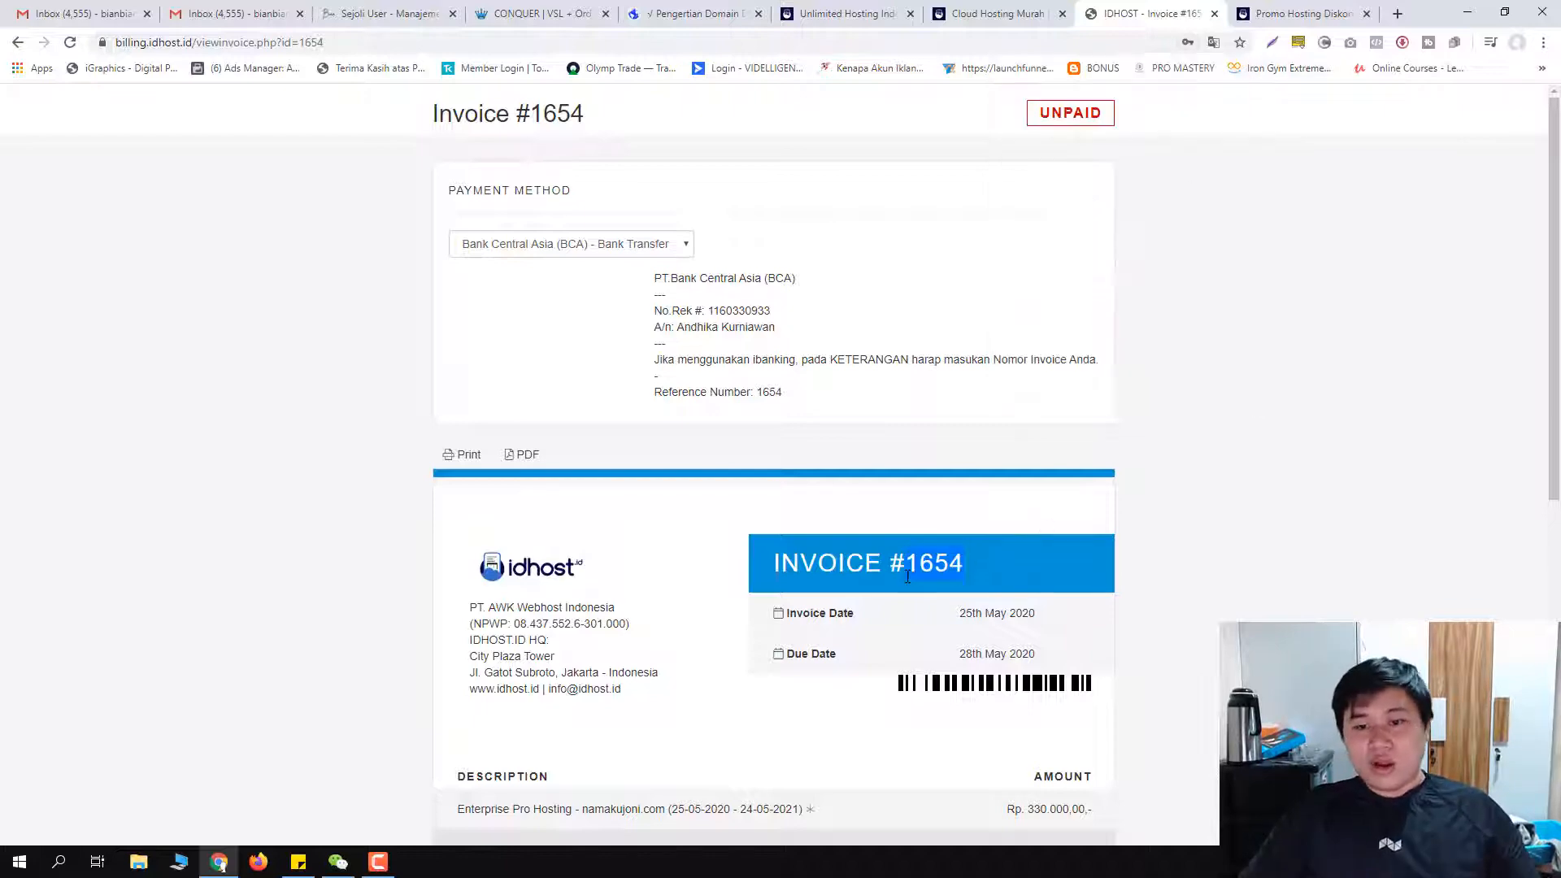
drag(890, 561, 968, 569)
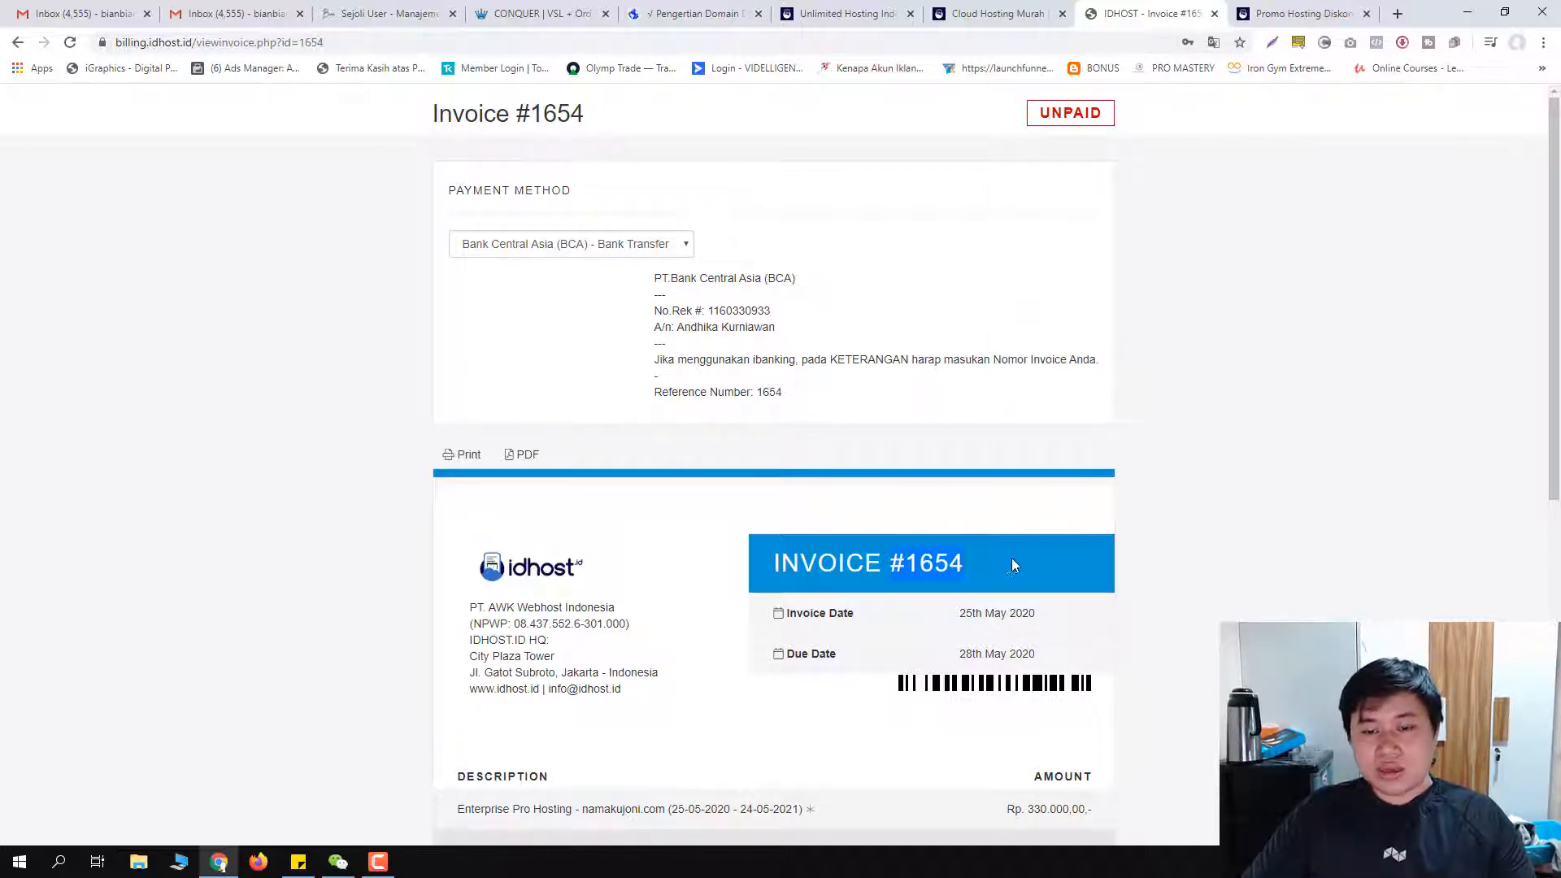
scroll(1002, 565, down, 3)
scroll(923, 538, up, 3)
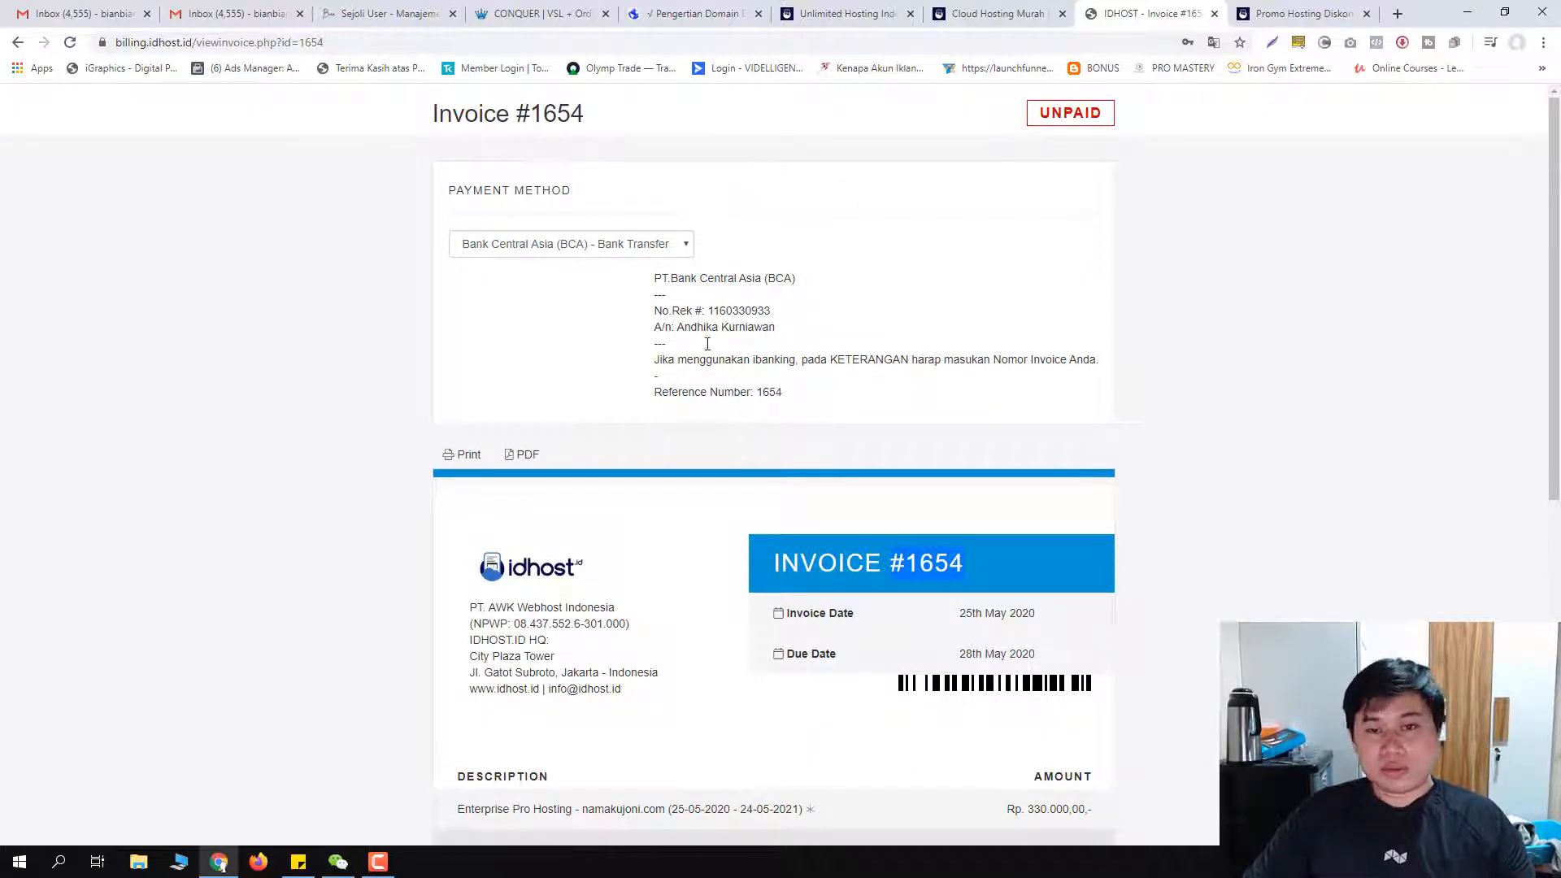
click(654, 250)
click(630, 275)
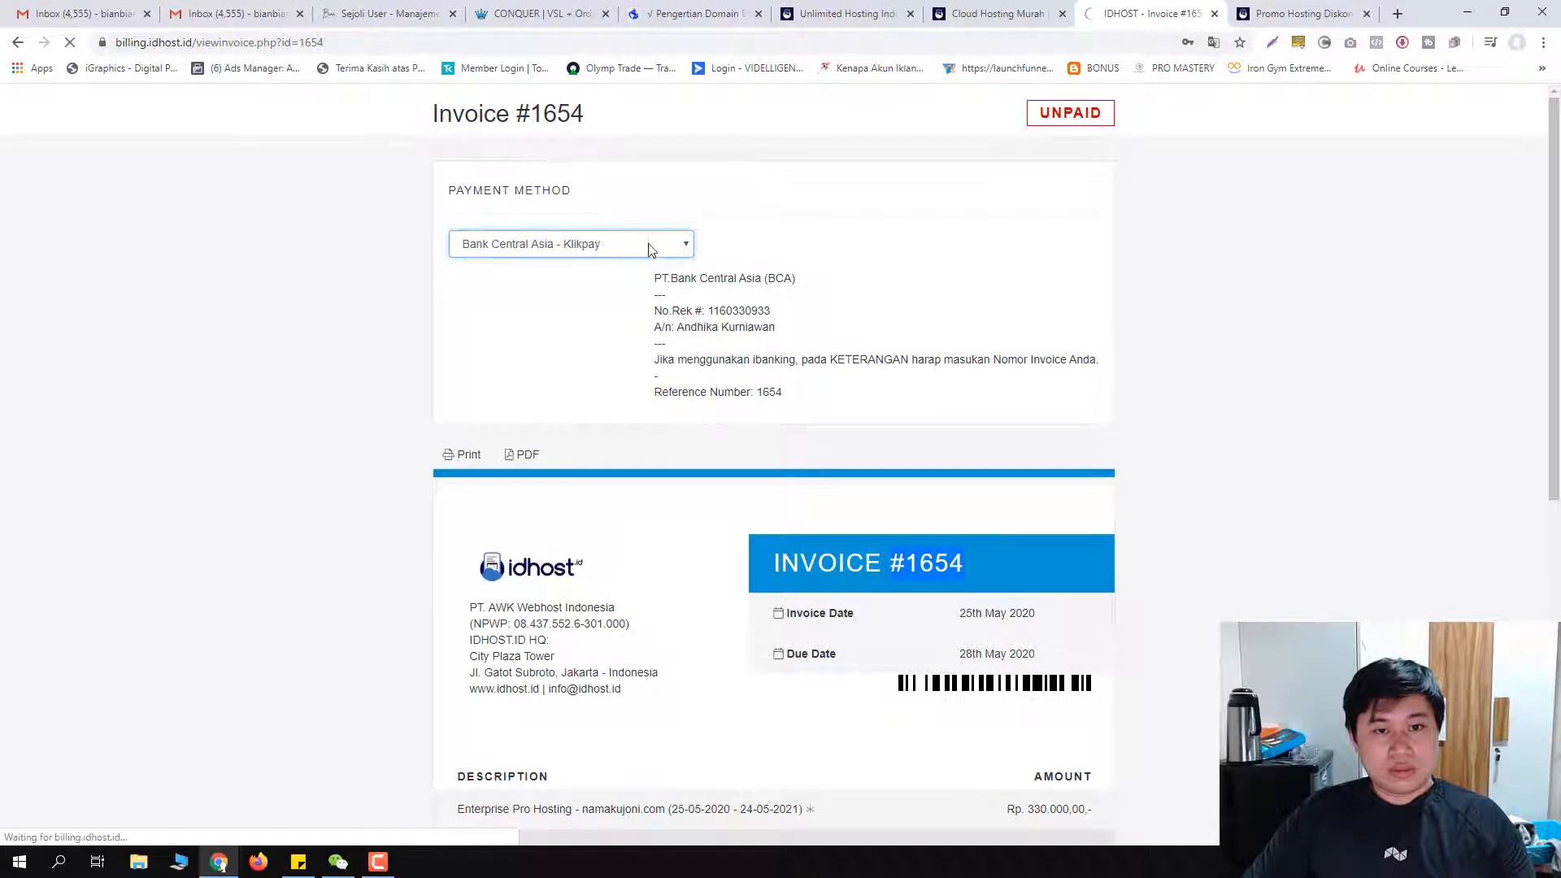
click(606, 246)
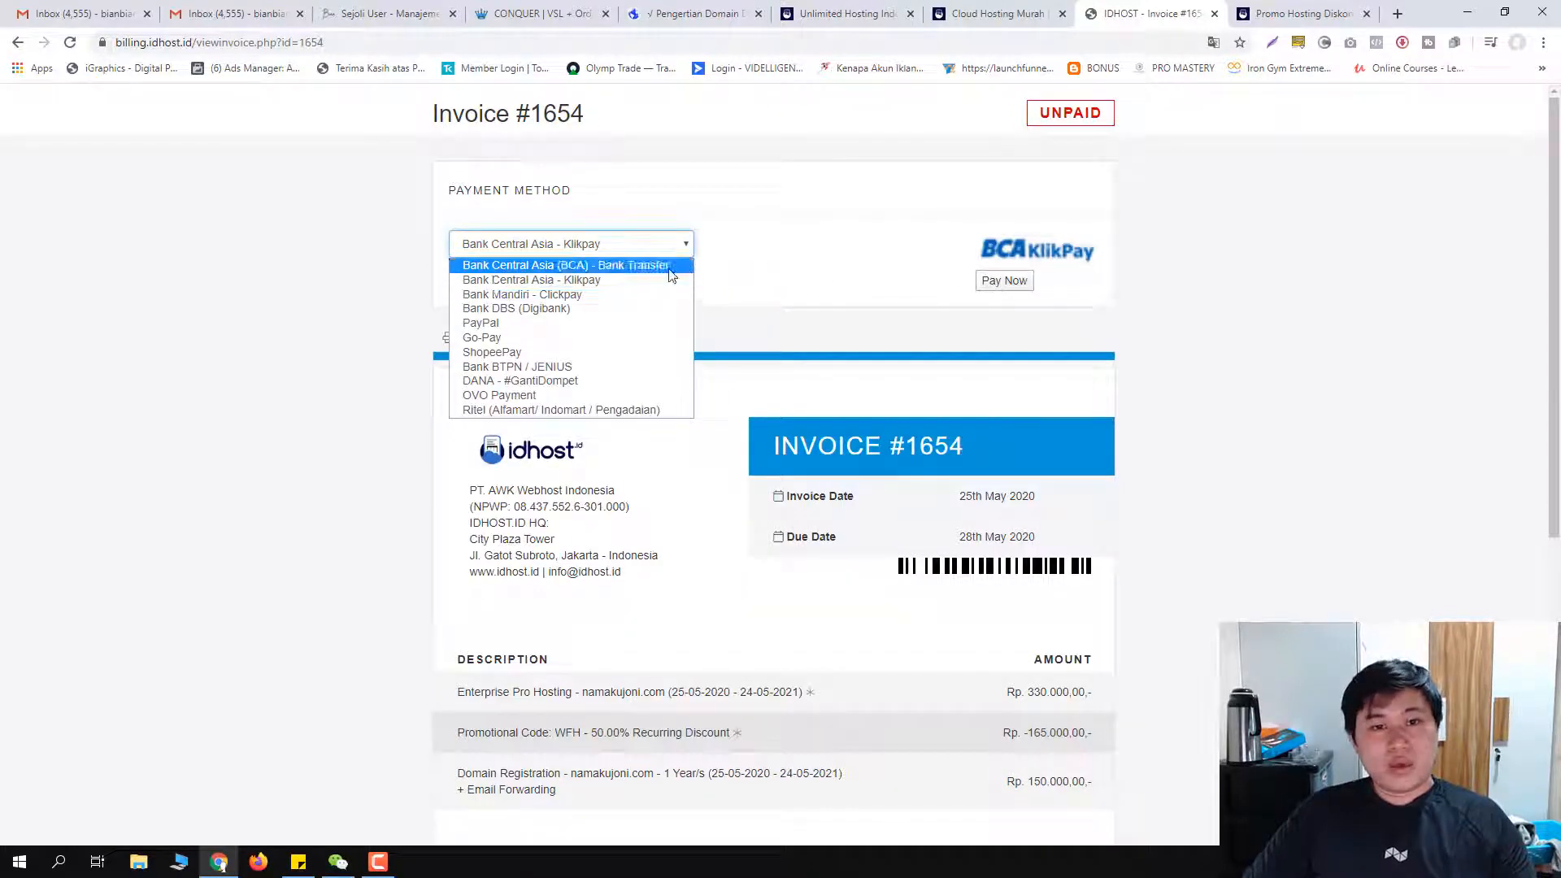
click(670, 250)
click(671, 250)
click(633, 267)
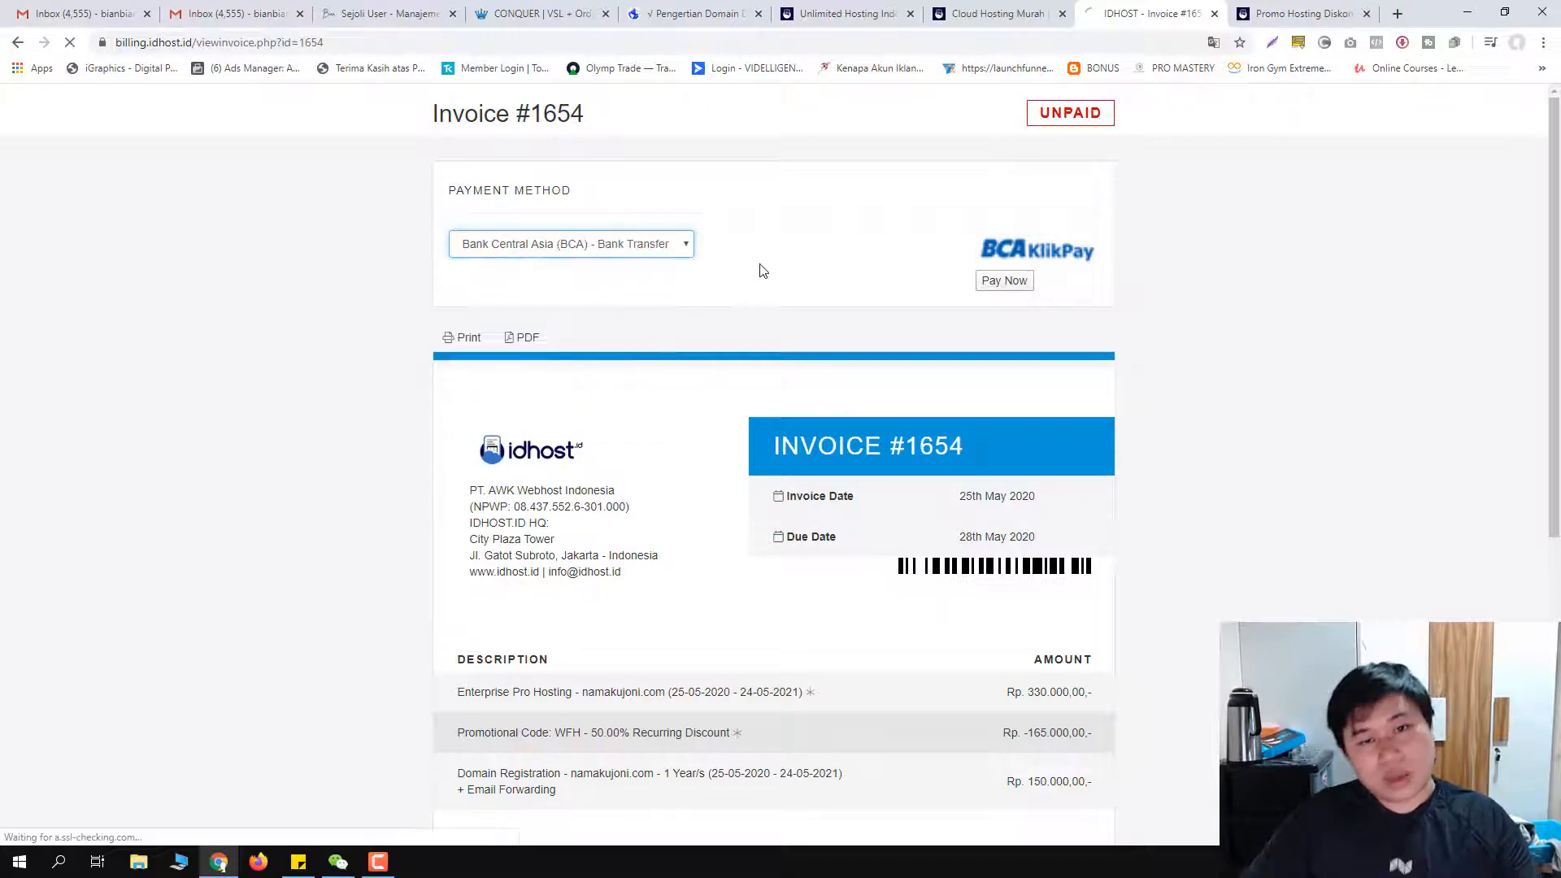
Step: Scroll through the invoice items, highlighting the 150.000 domain price
scroll(789, 324, down, 4)
scroll(789, 323, down, 2)
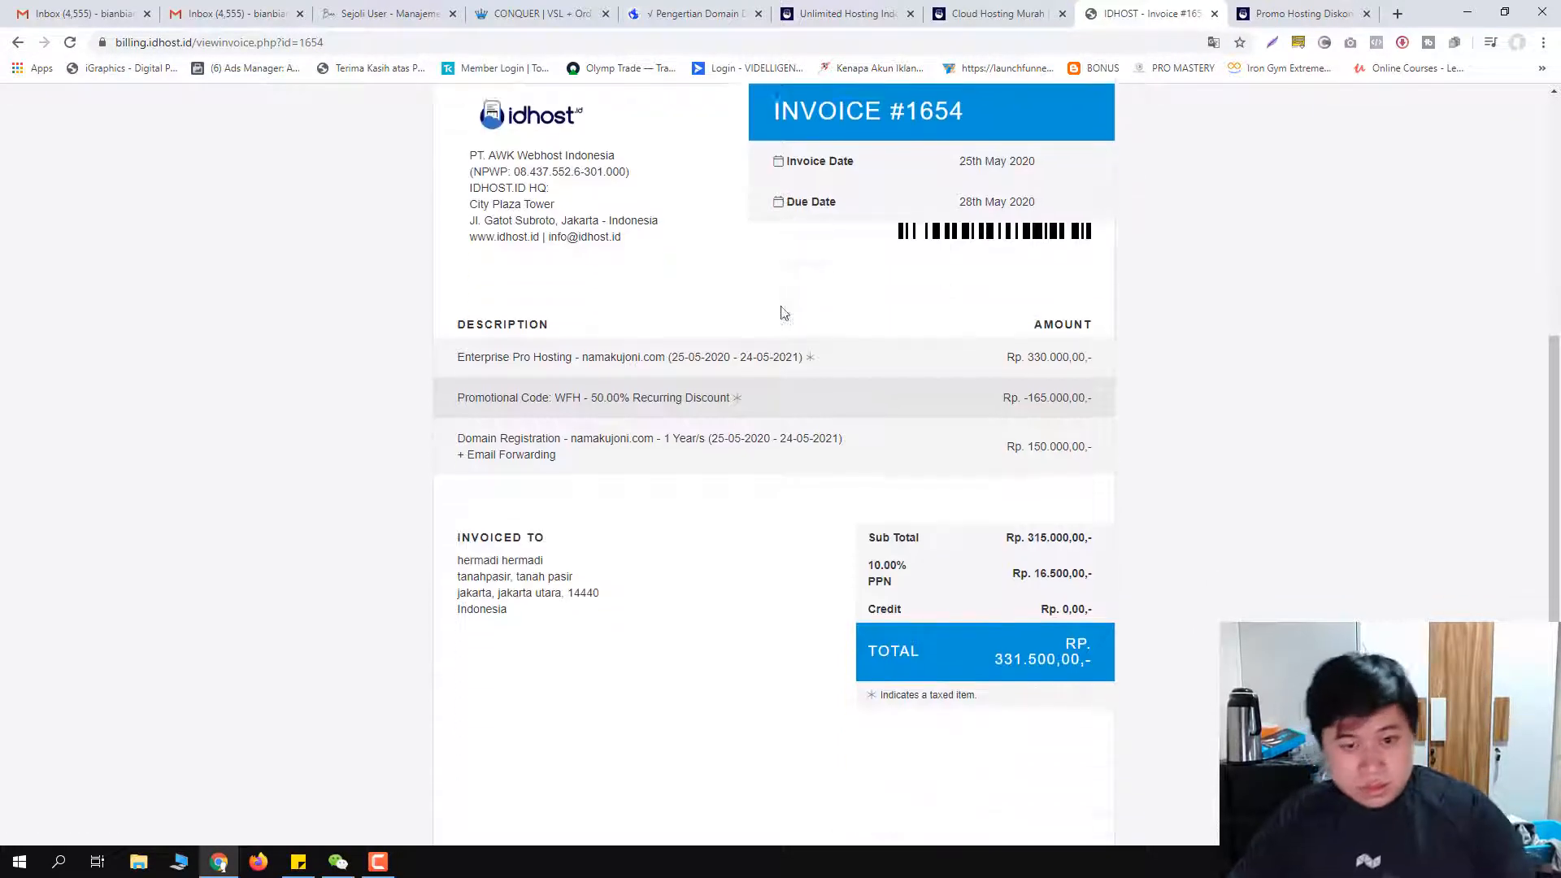
scroll(799, 366, down, 2)
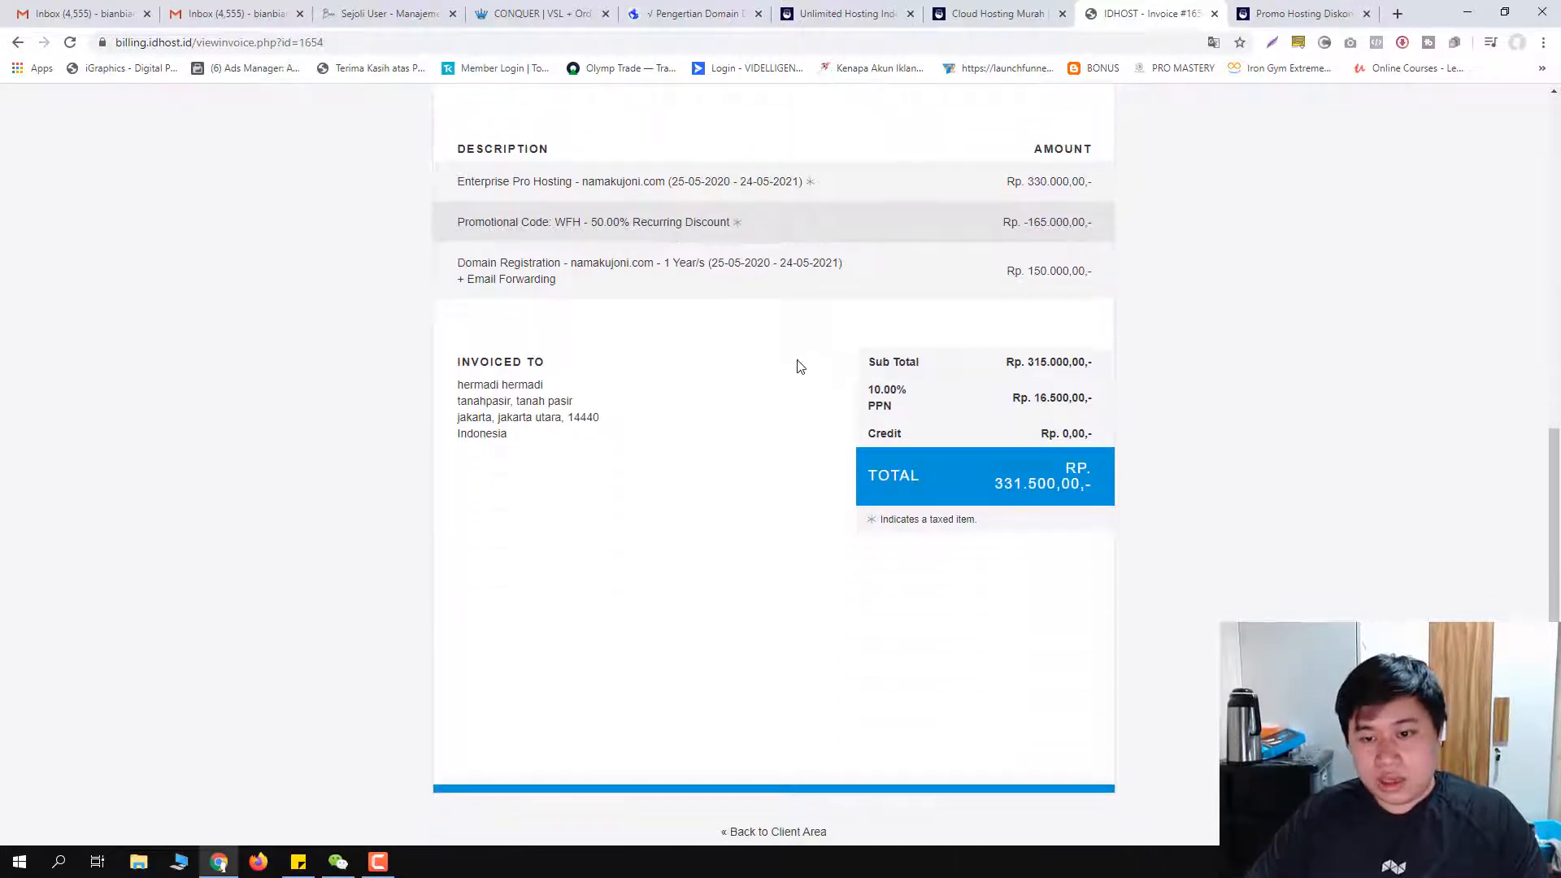
scroll(1035, 518, up, 3)
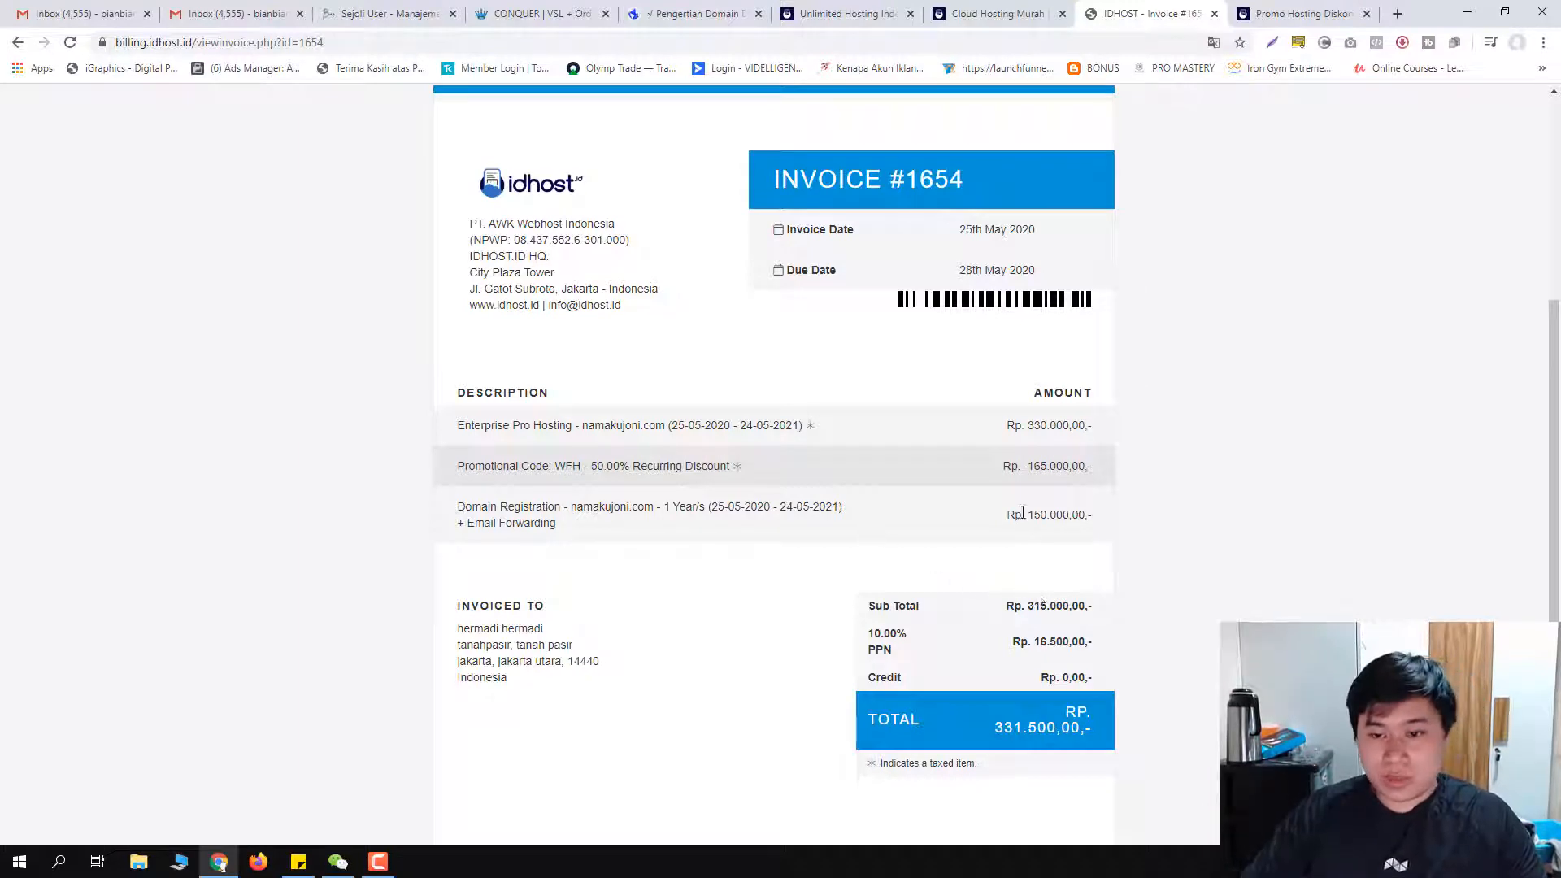
drag(1027, 515, 1067, 517)
click(1077, 518)
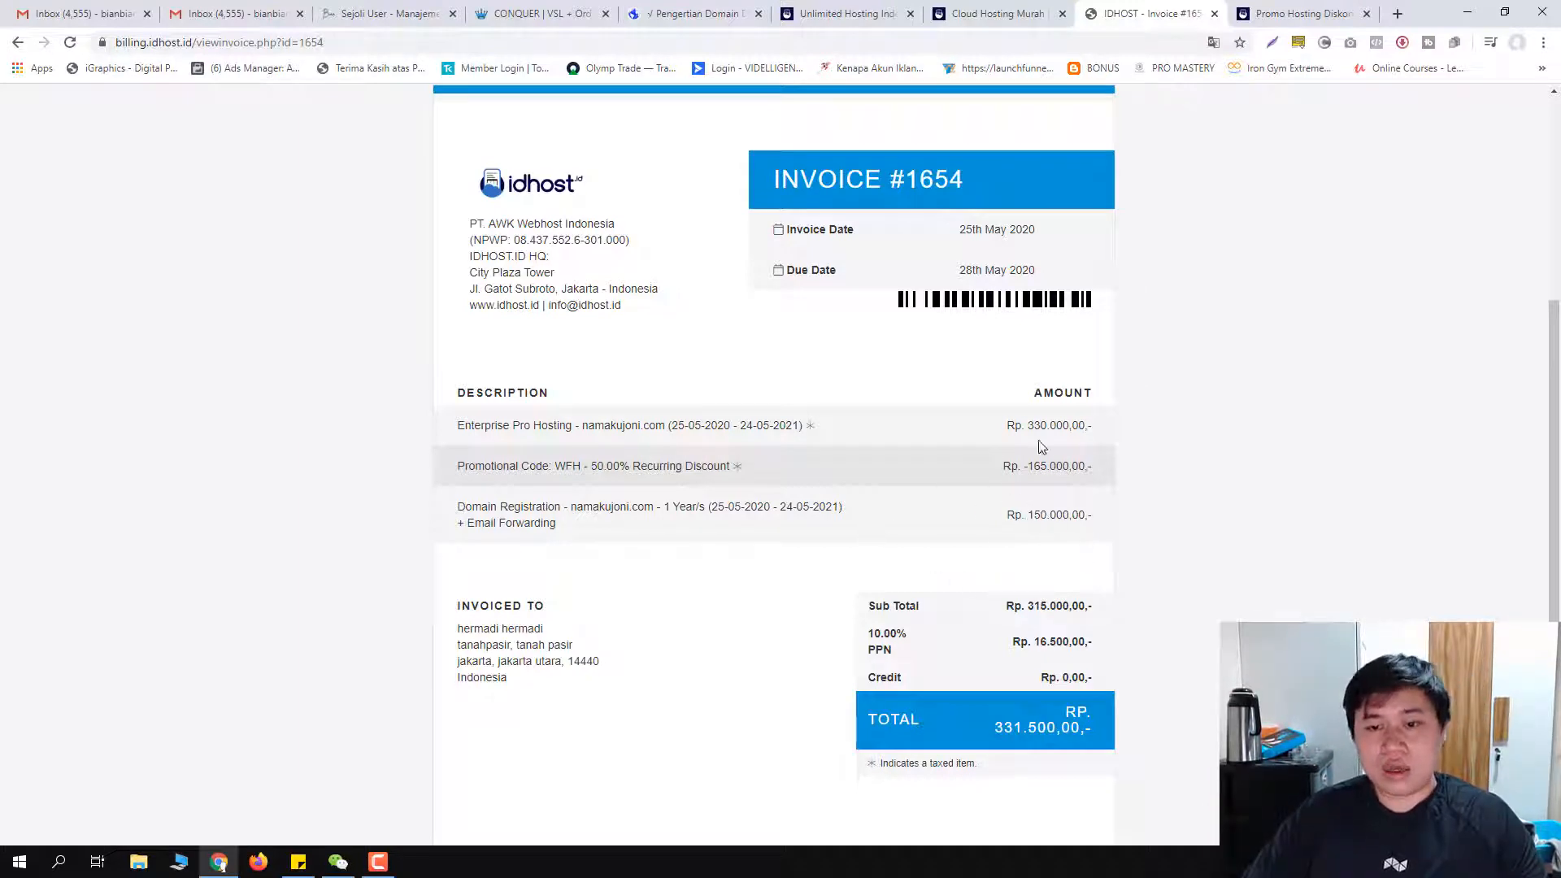
scroll(720, 521, up, 1)
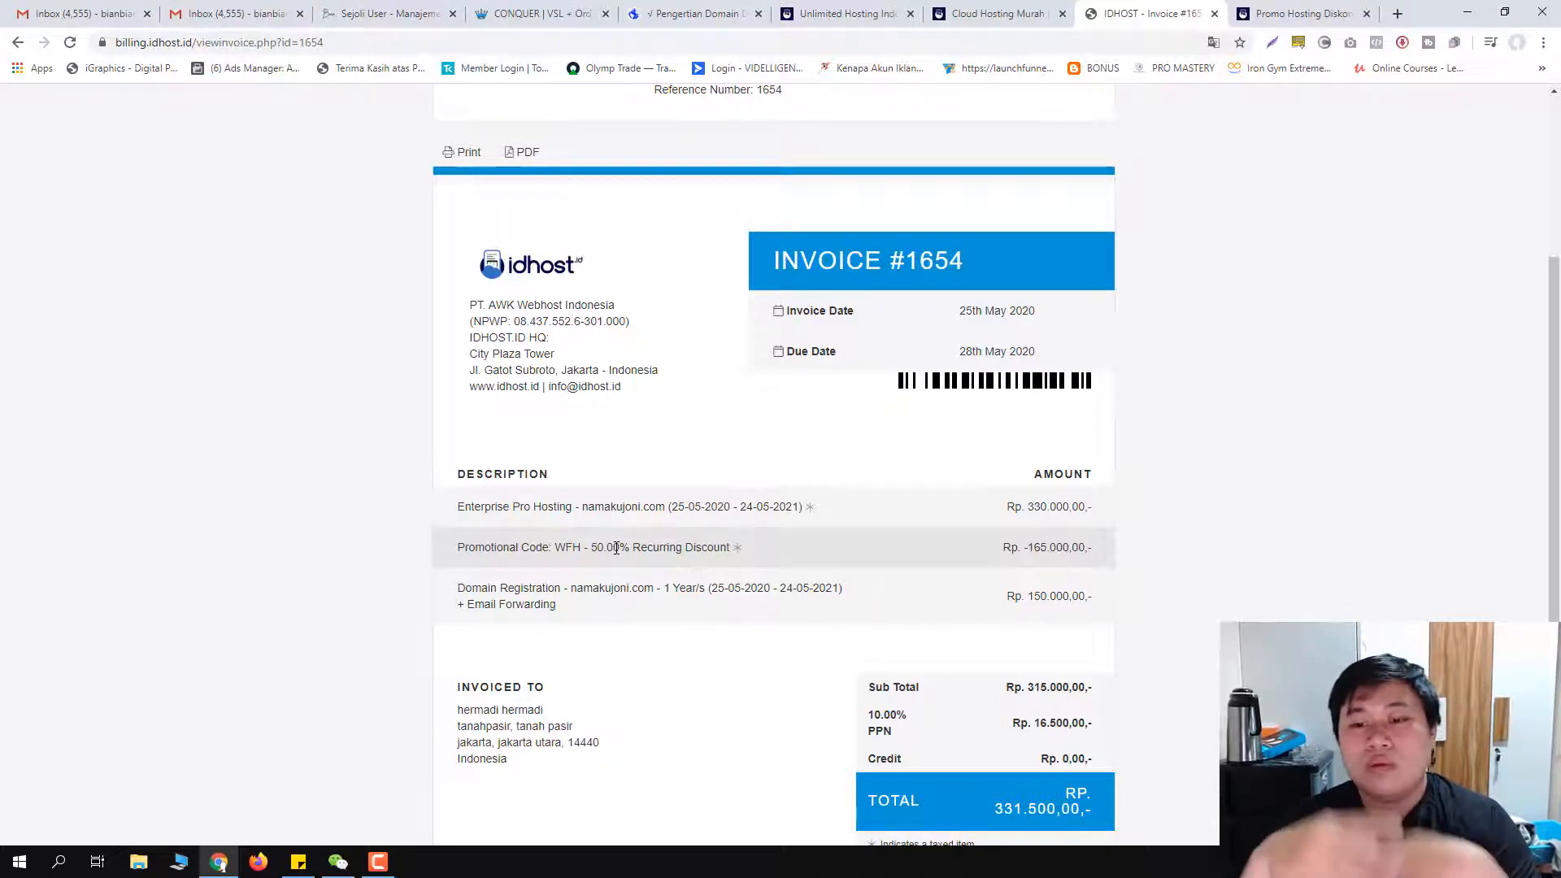
scroll(752, 420, up, 4)
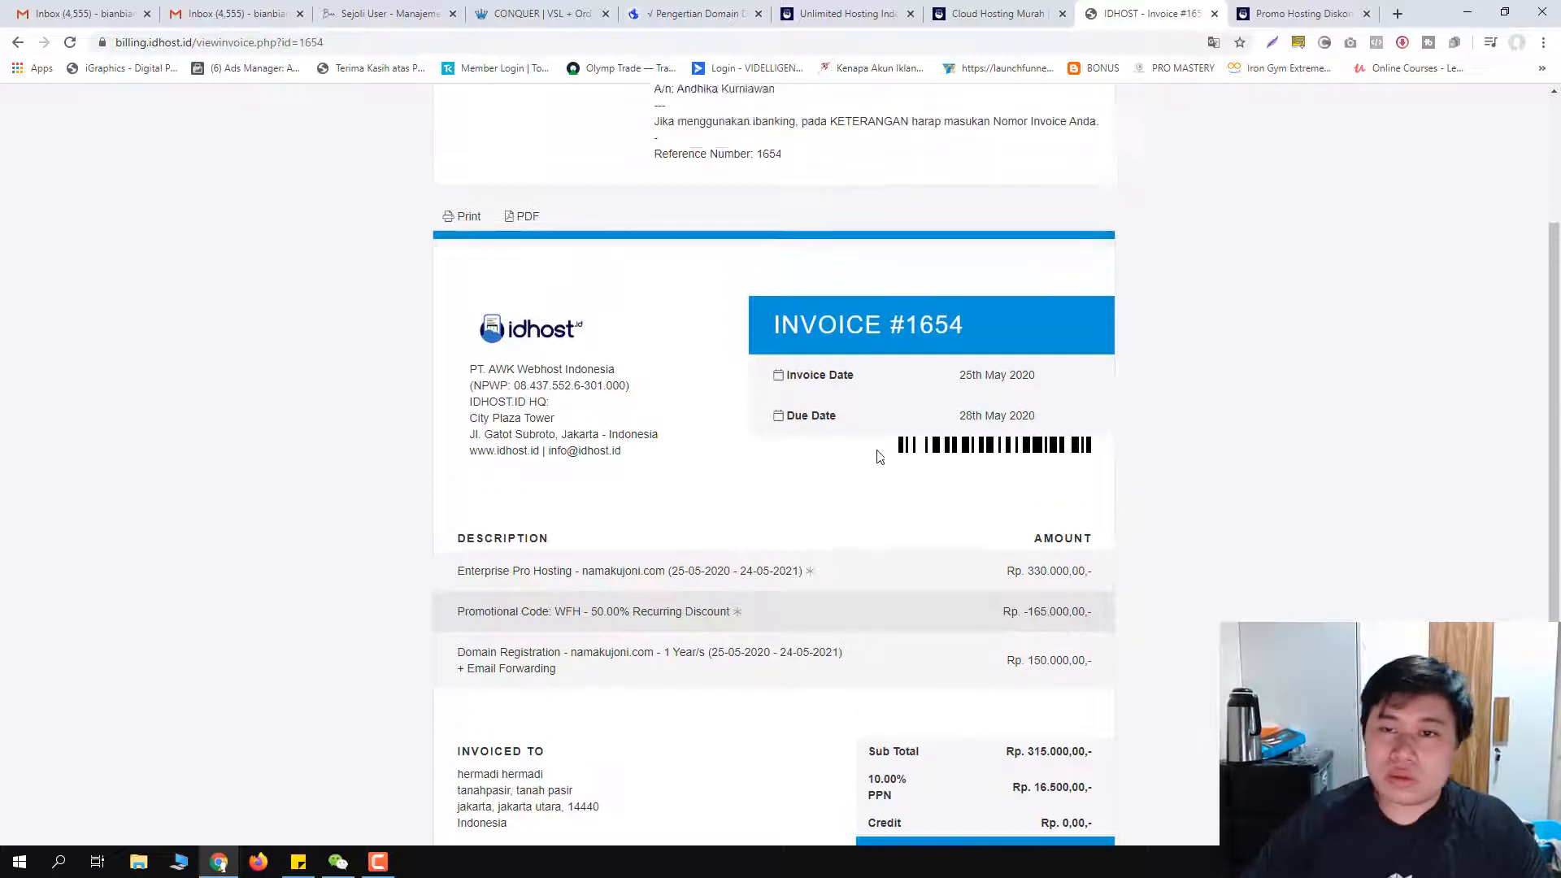
scroll(858, 424, down, 8)
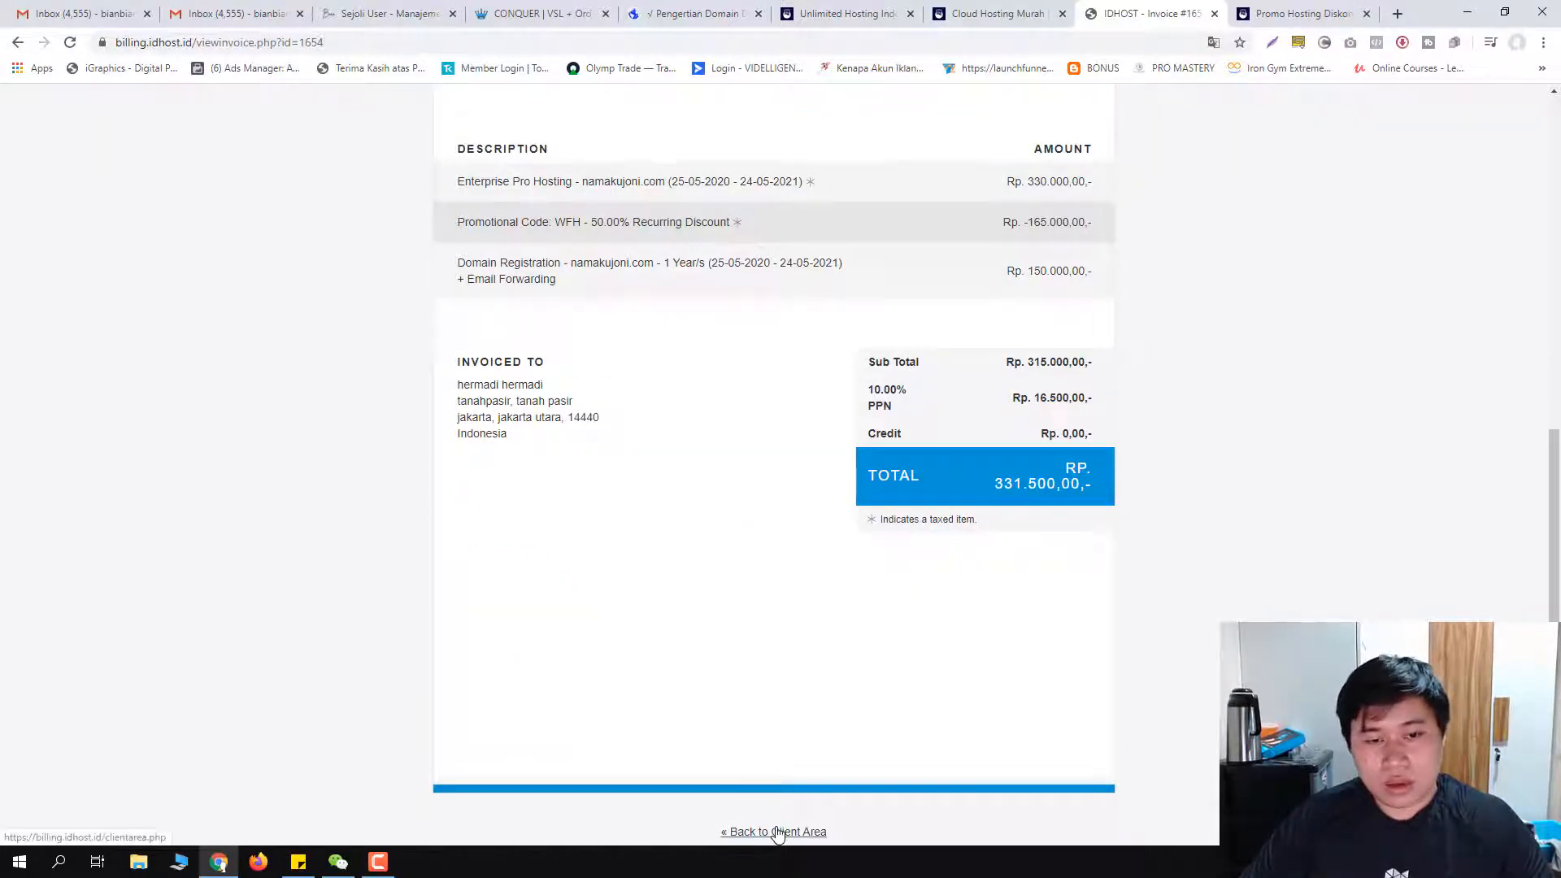
Step: Go back from the invoice into the IDHOST client area, then switch to the Gmail tab
click(795, 830)
click(1204, 112)
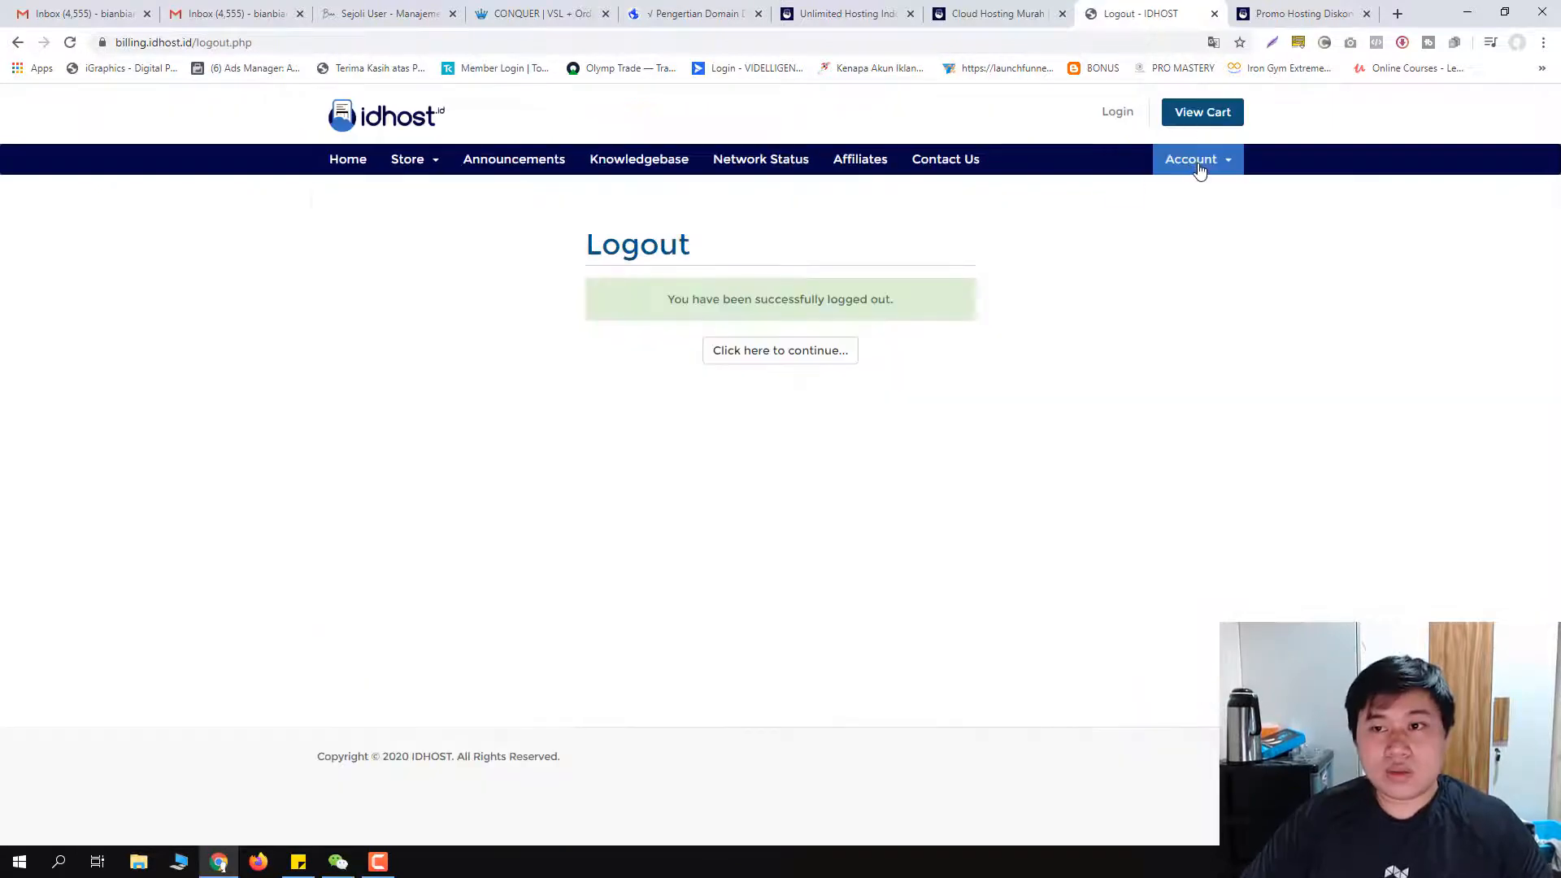
click(1195, 159)
click(1183, 186)
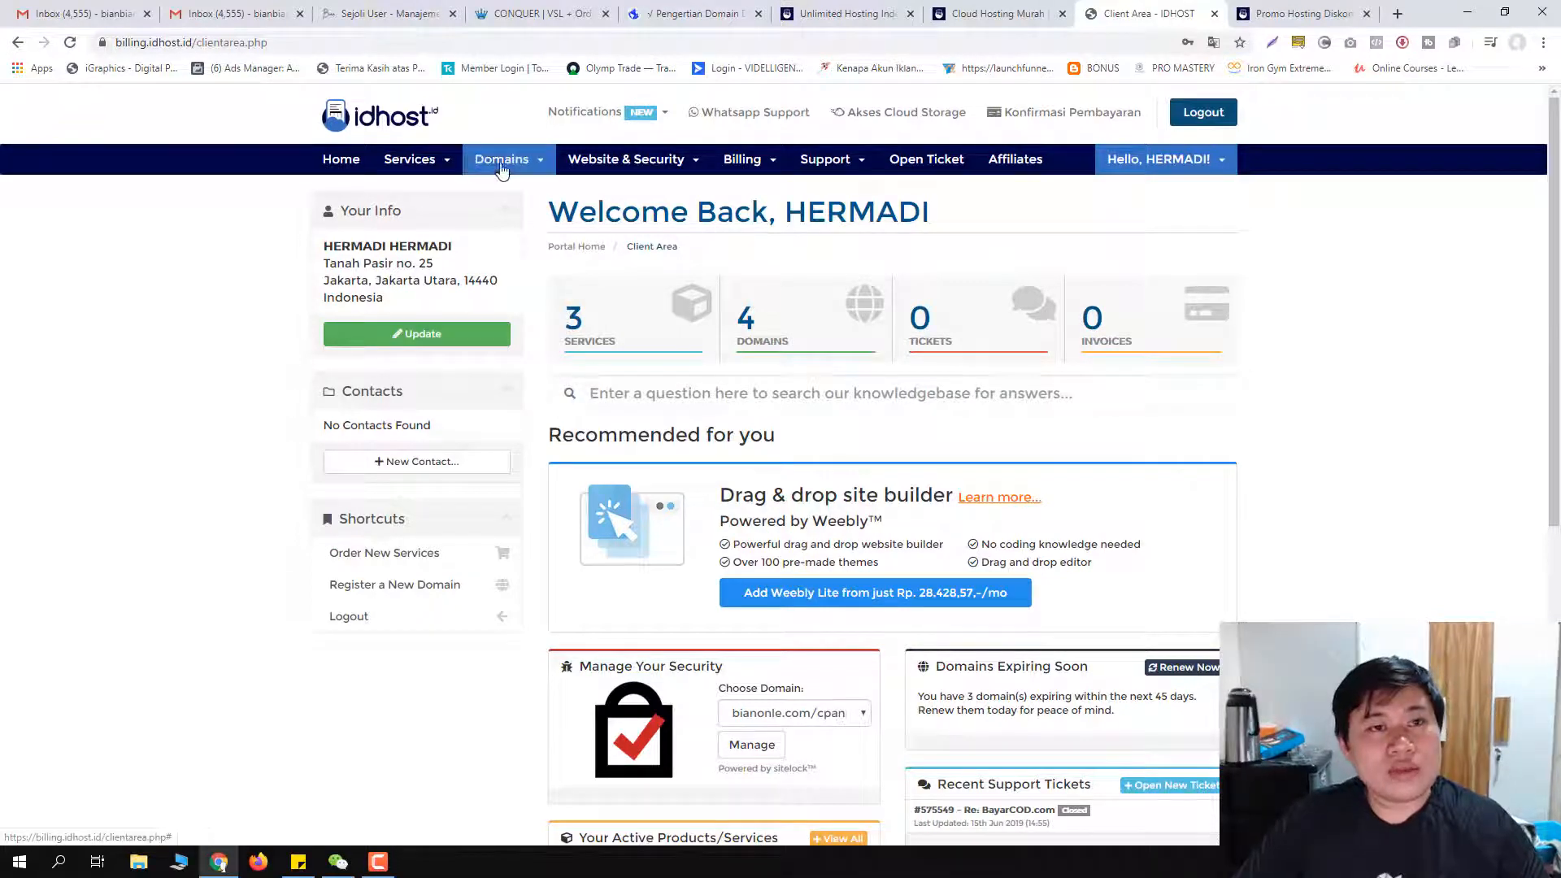
click(226, 10)
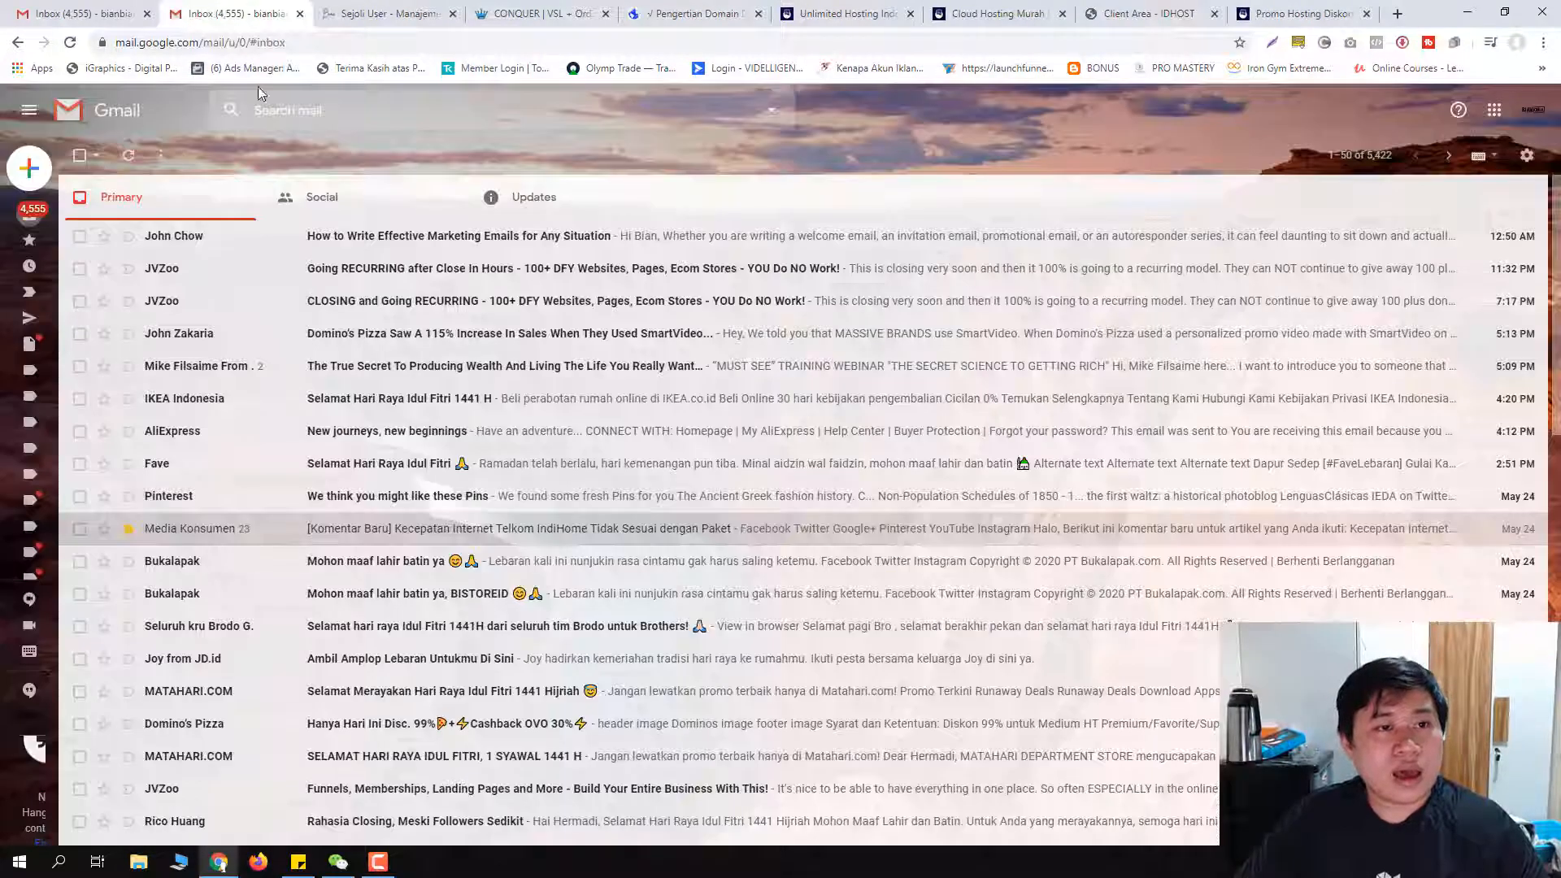
Step: Search mail for 'cpanel' and open the 'Informasi Akun UH - GROWTH Anda' email
click(276, 109)
text(cpanel)
key(Return)
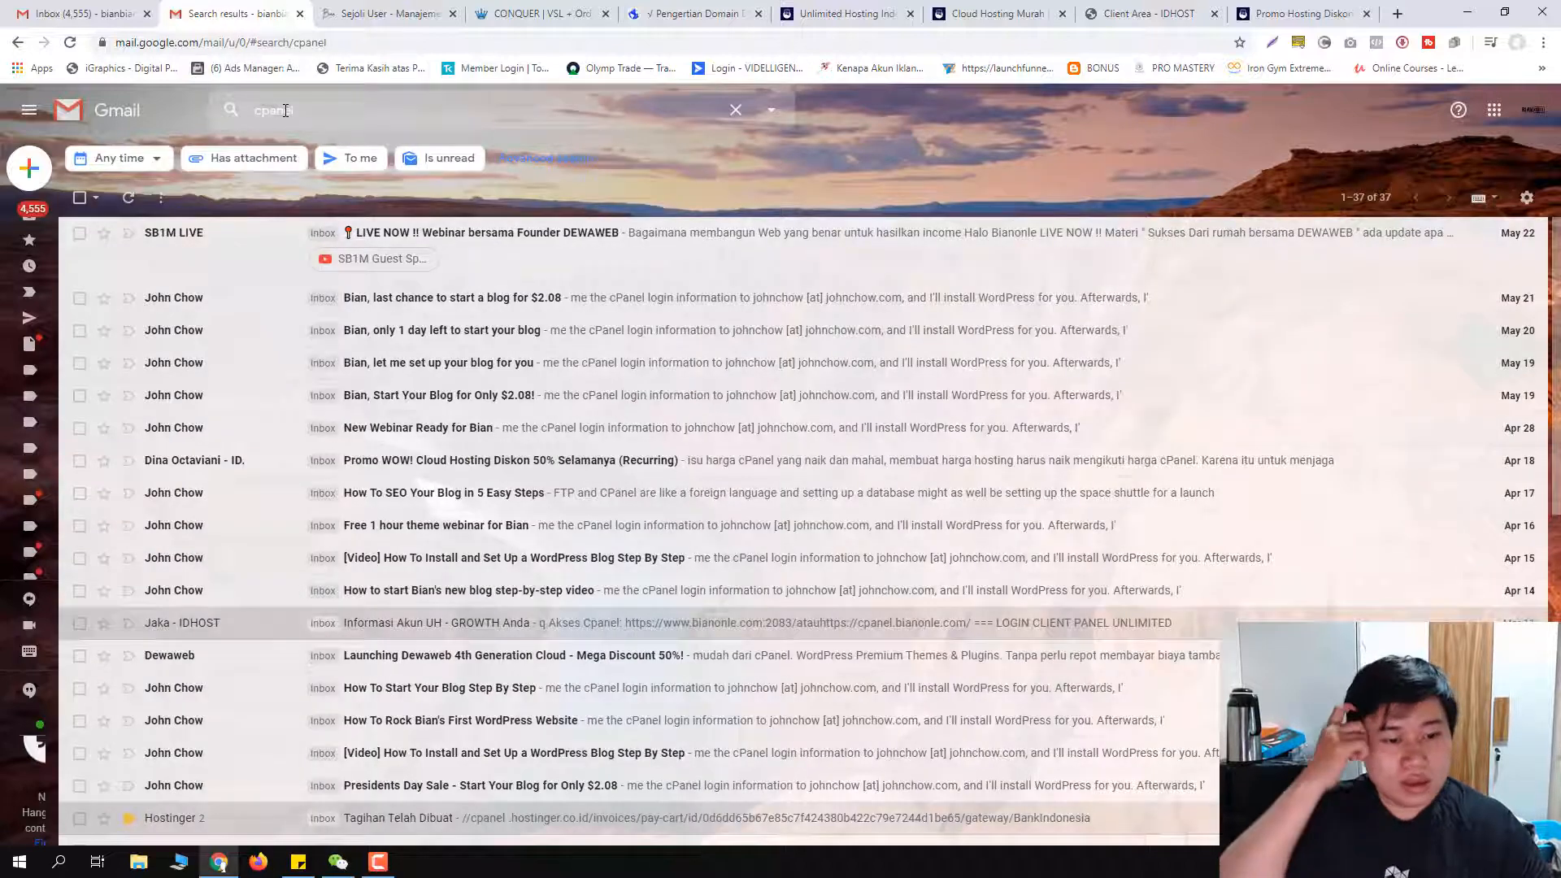
scroll(362, 351, down, 3)
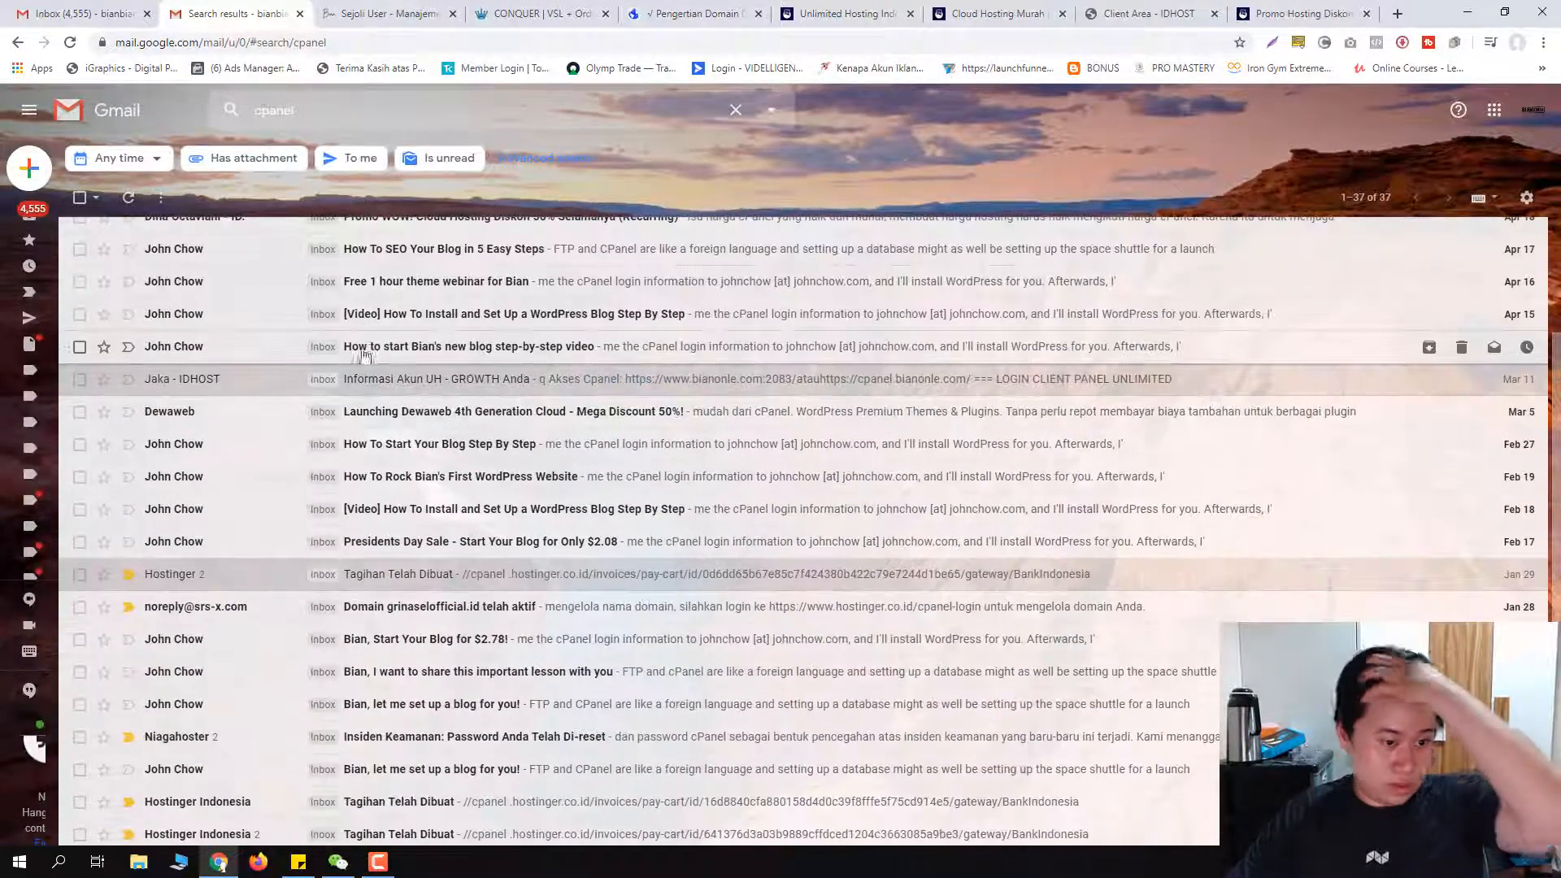
scroll(395, 569, down, 2)
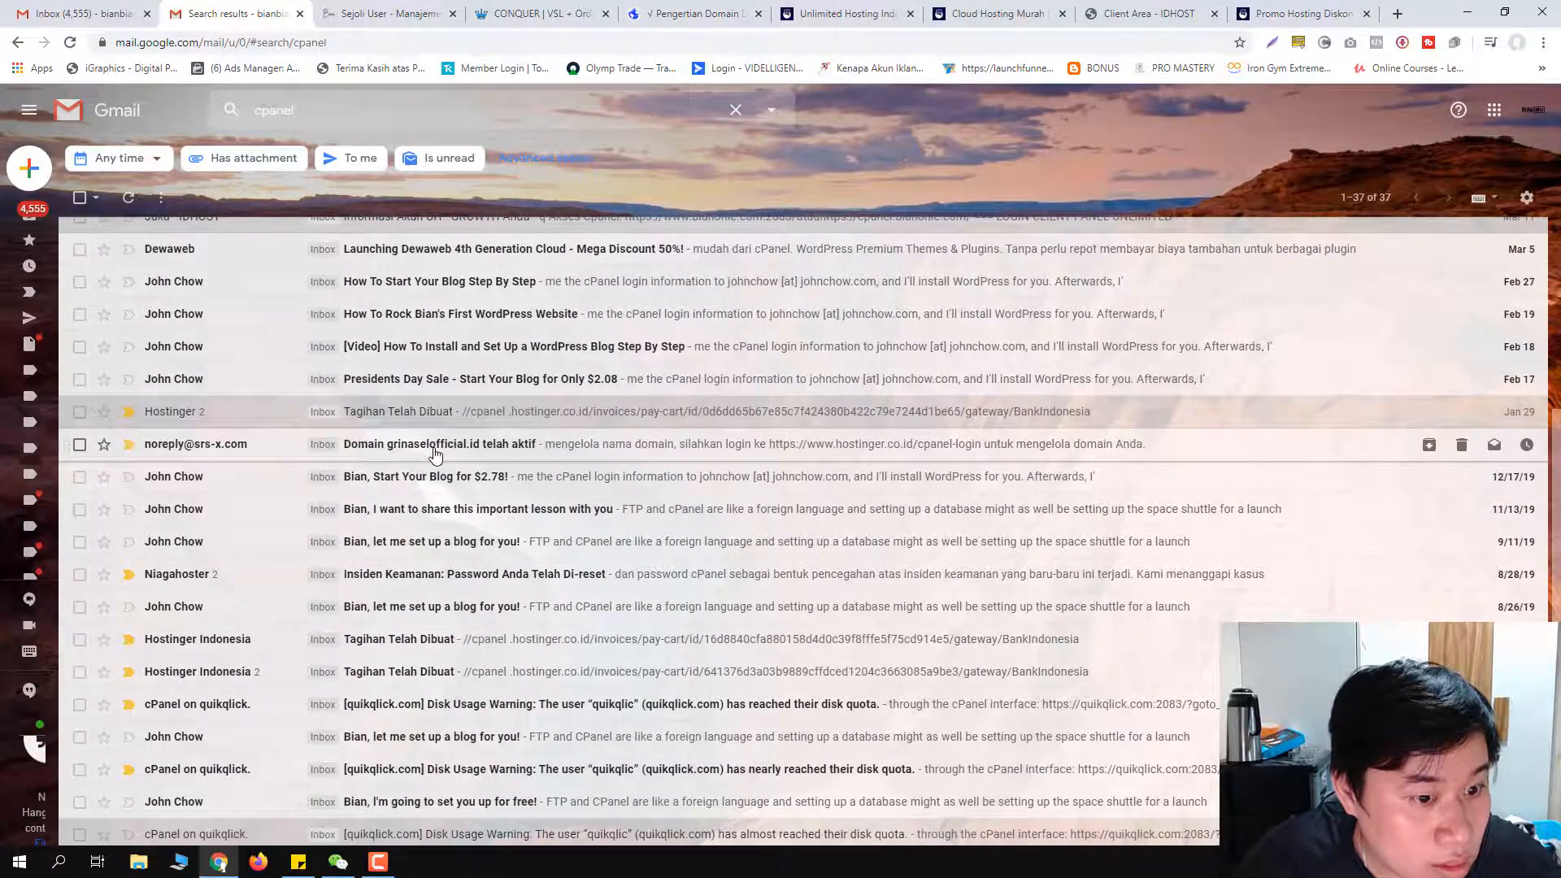
scroll(418, 549, up, 5)
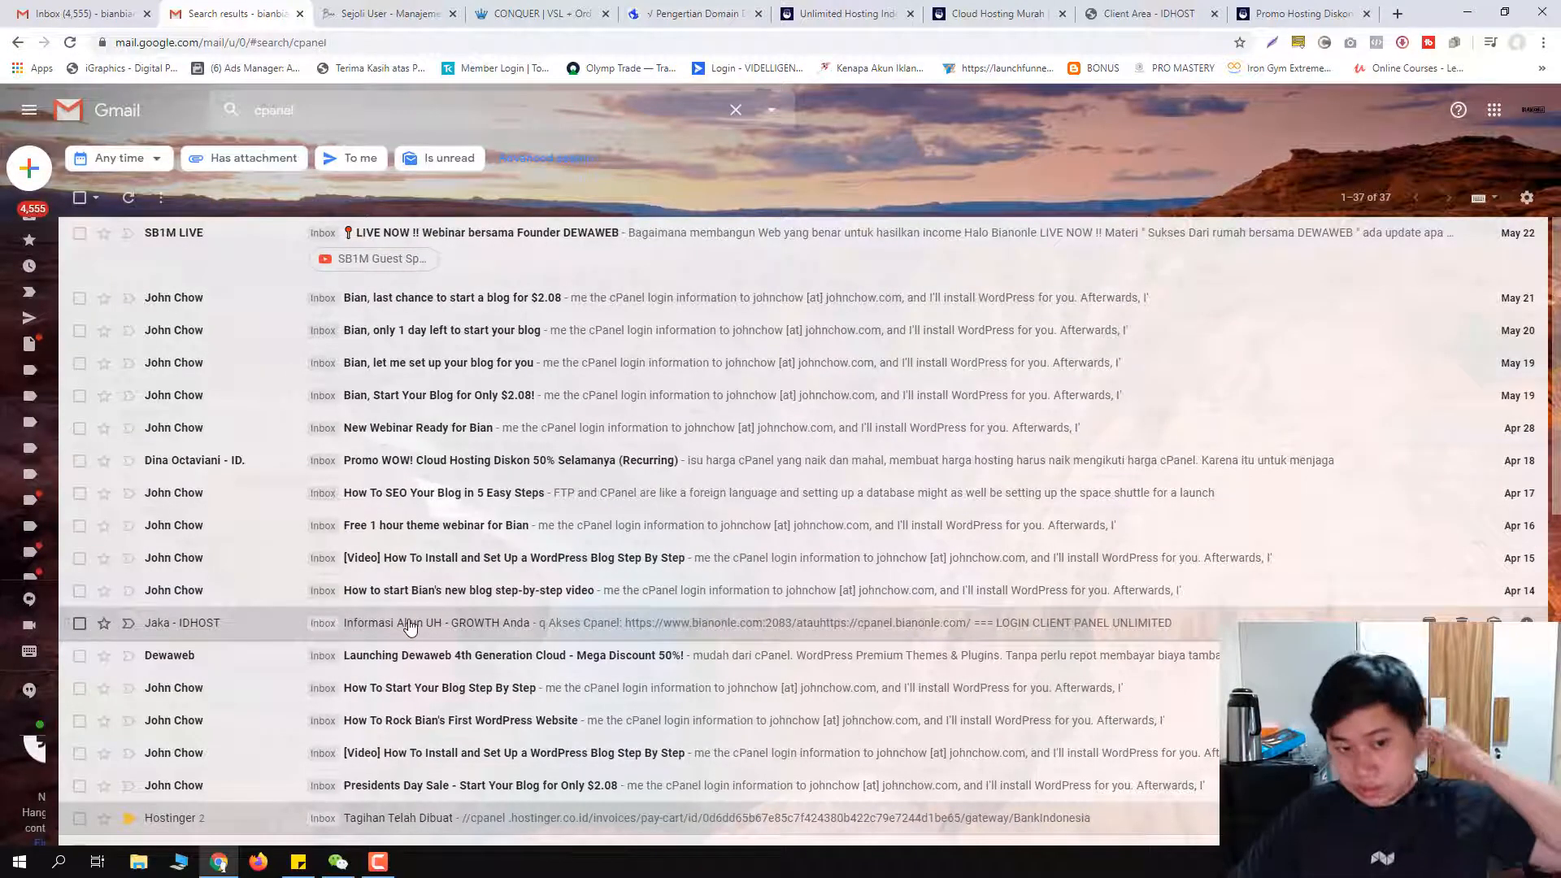
click(410, 625)
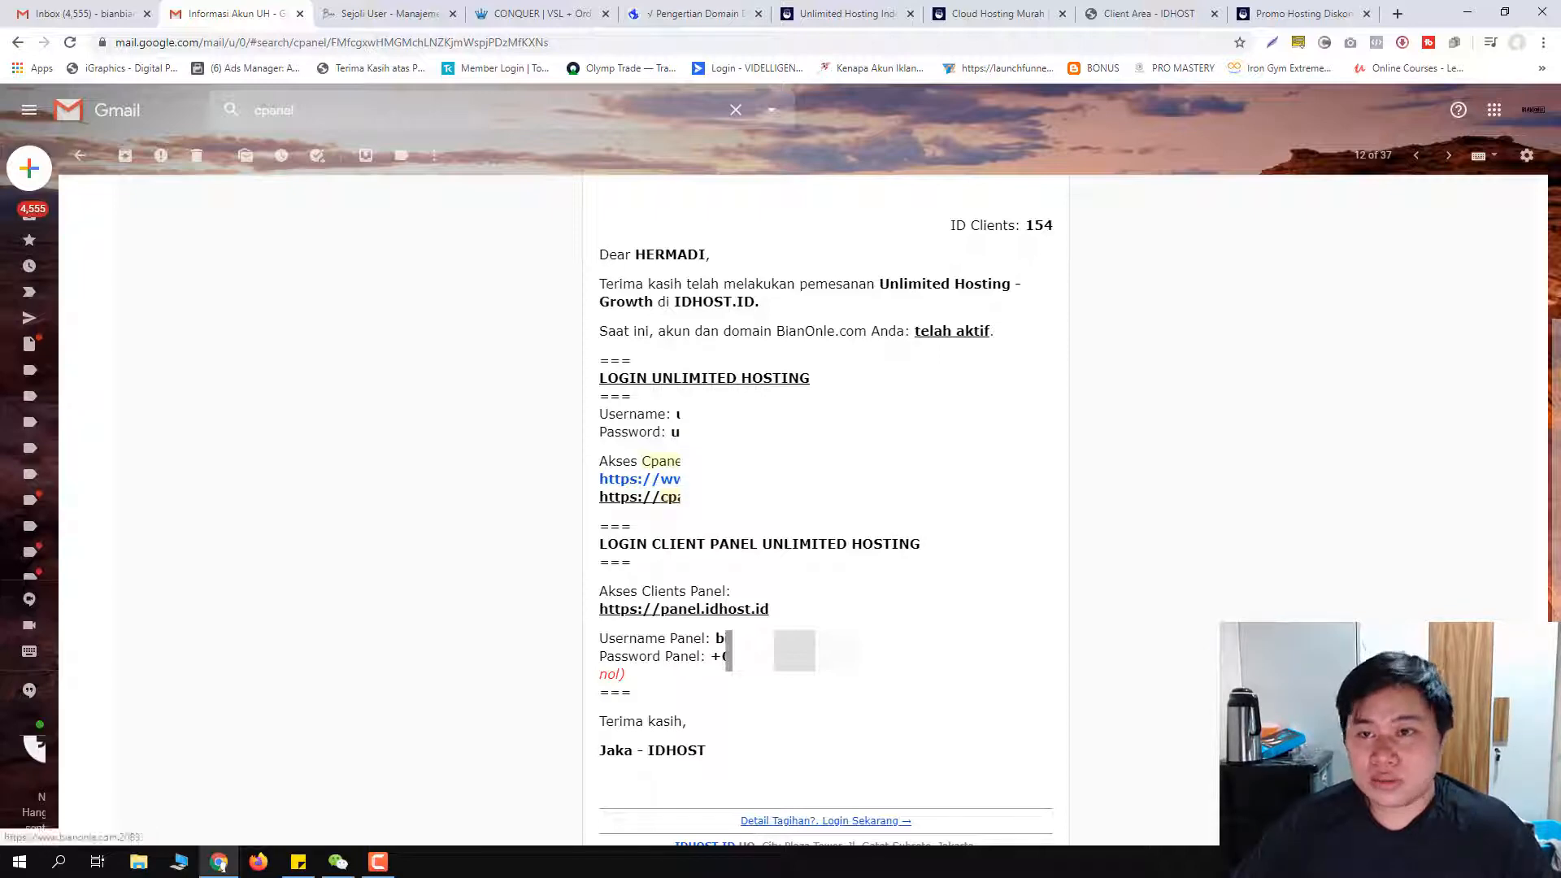
Step: Follow the email's cPanel link, log in, and scroll down toward the Software section
click(717, 479)
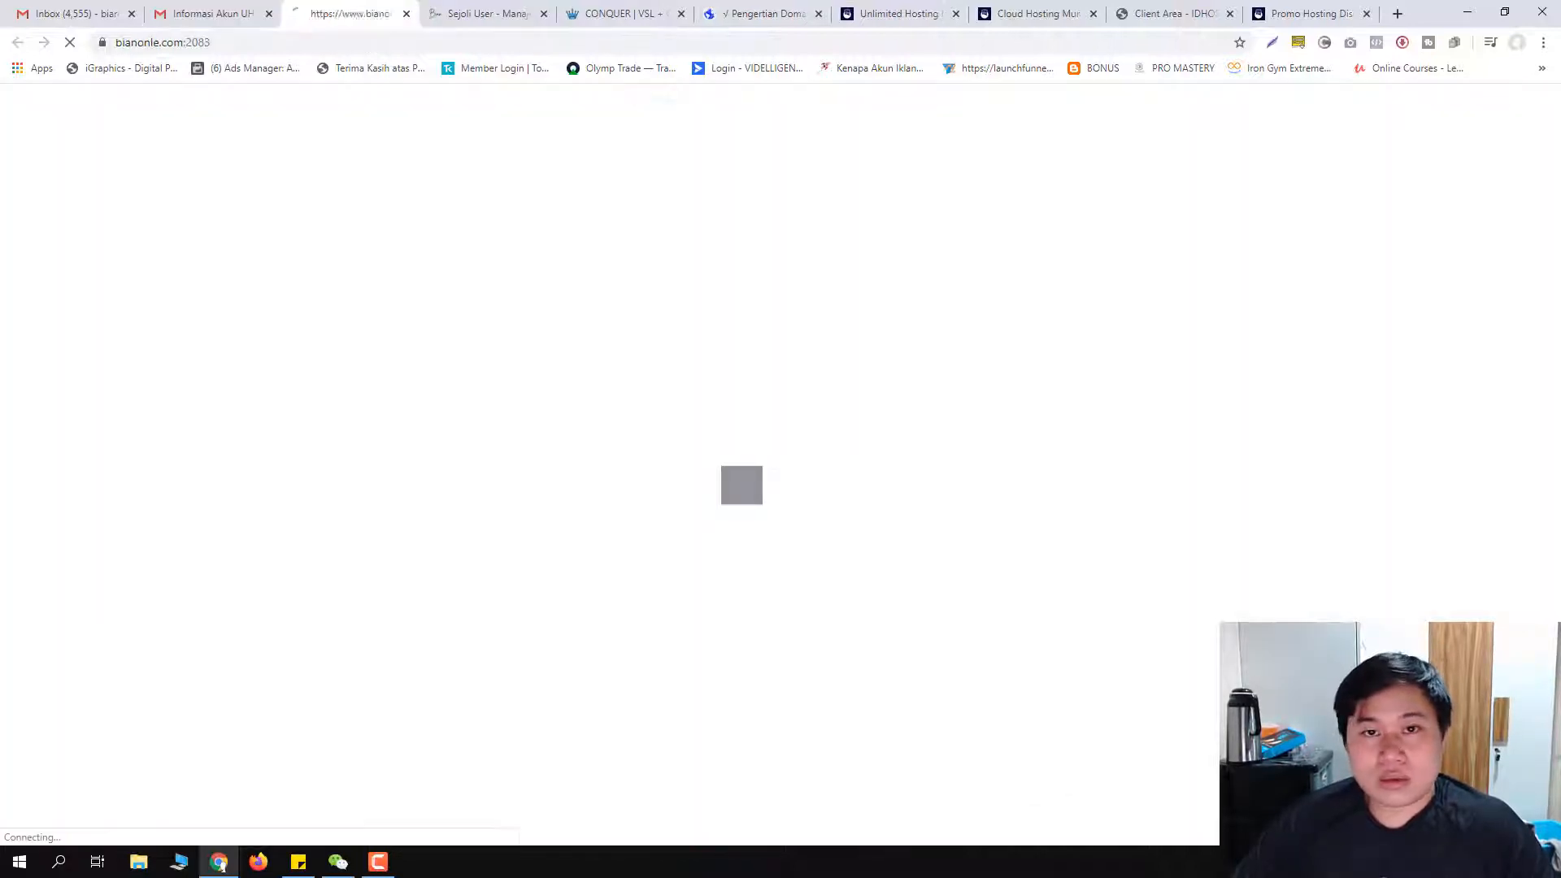
click(778, 428)
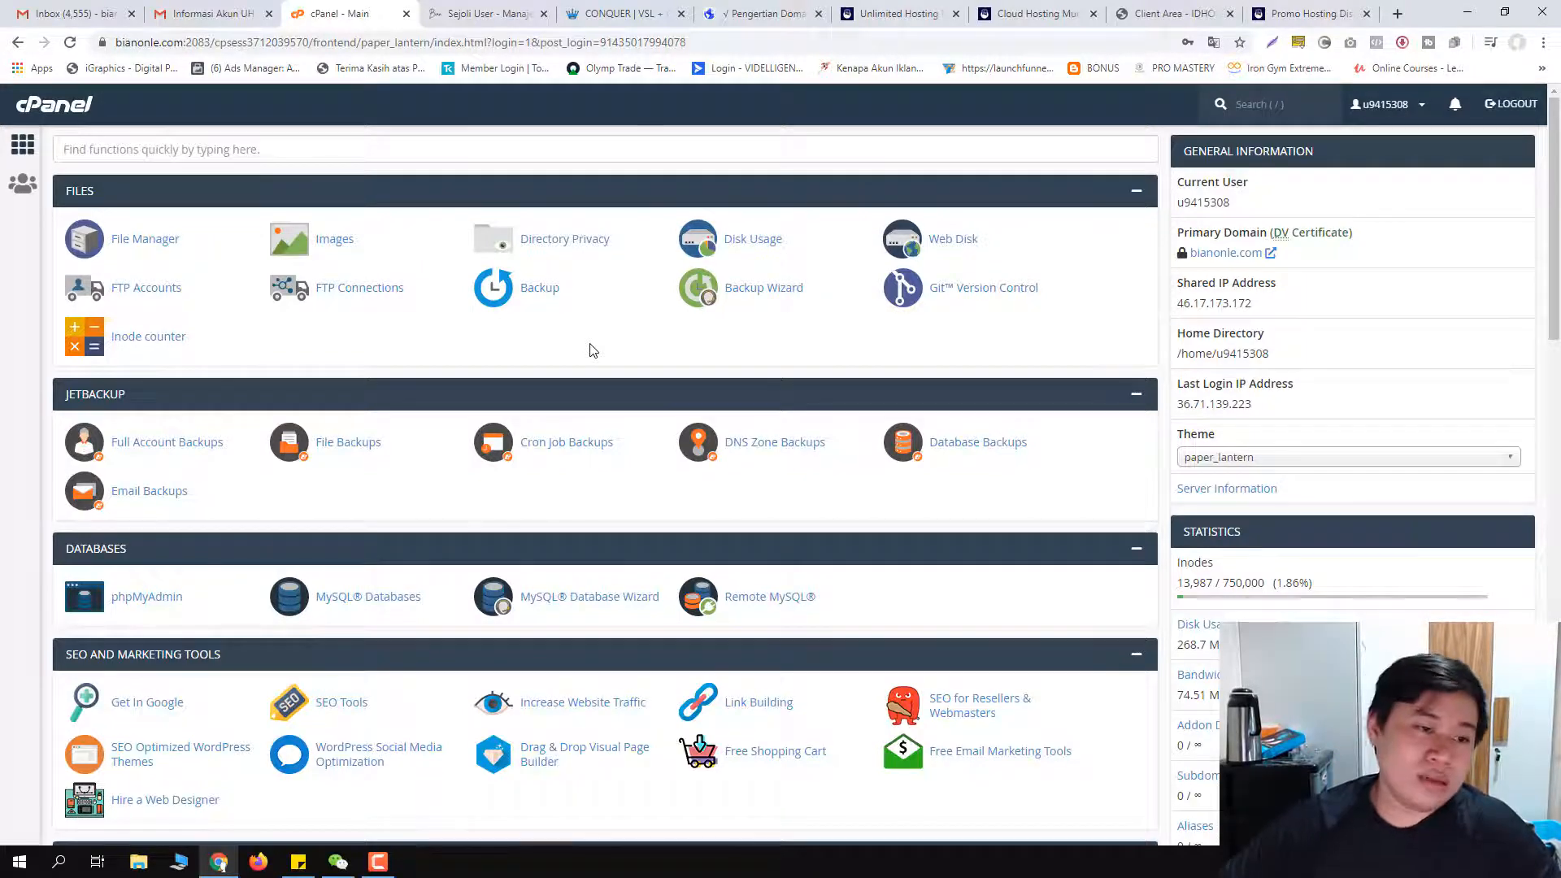
scroll(520, 390, down, 11)
scroll(340, 576, down, 7)
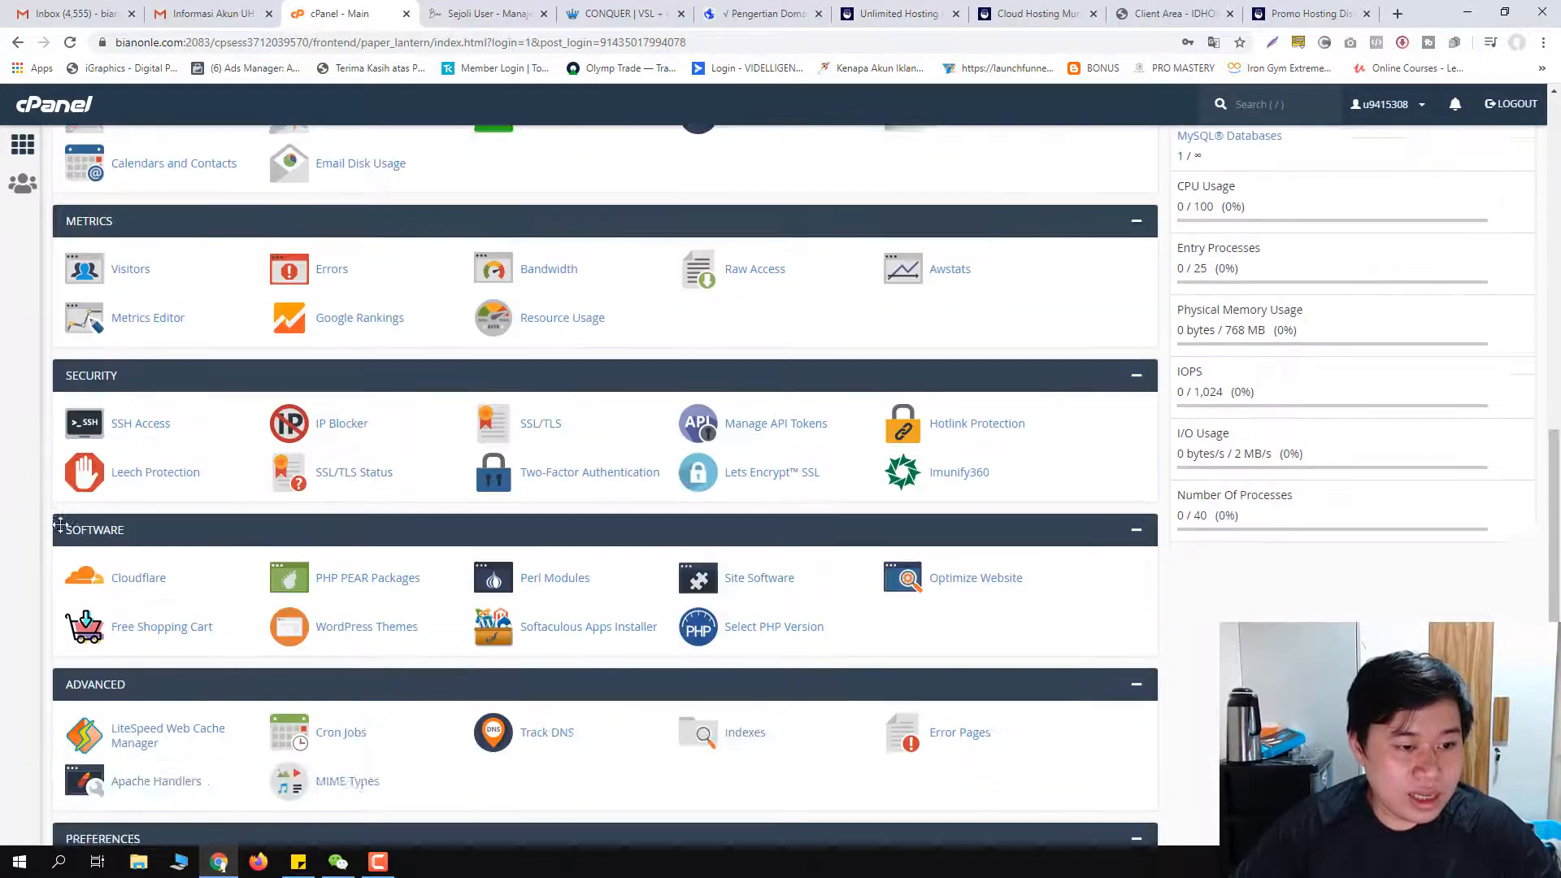
Step: Open Softaculous and scroll the WordPress 5.4.1 overview to Current Installations and back
click(107, 525)
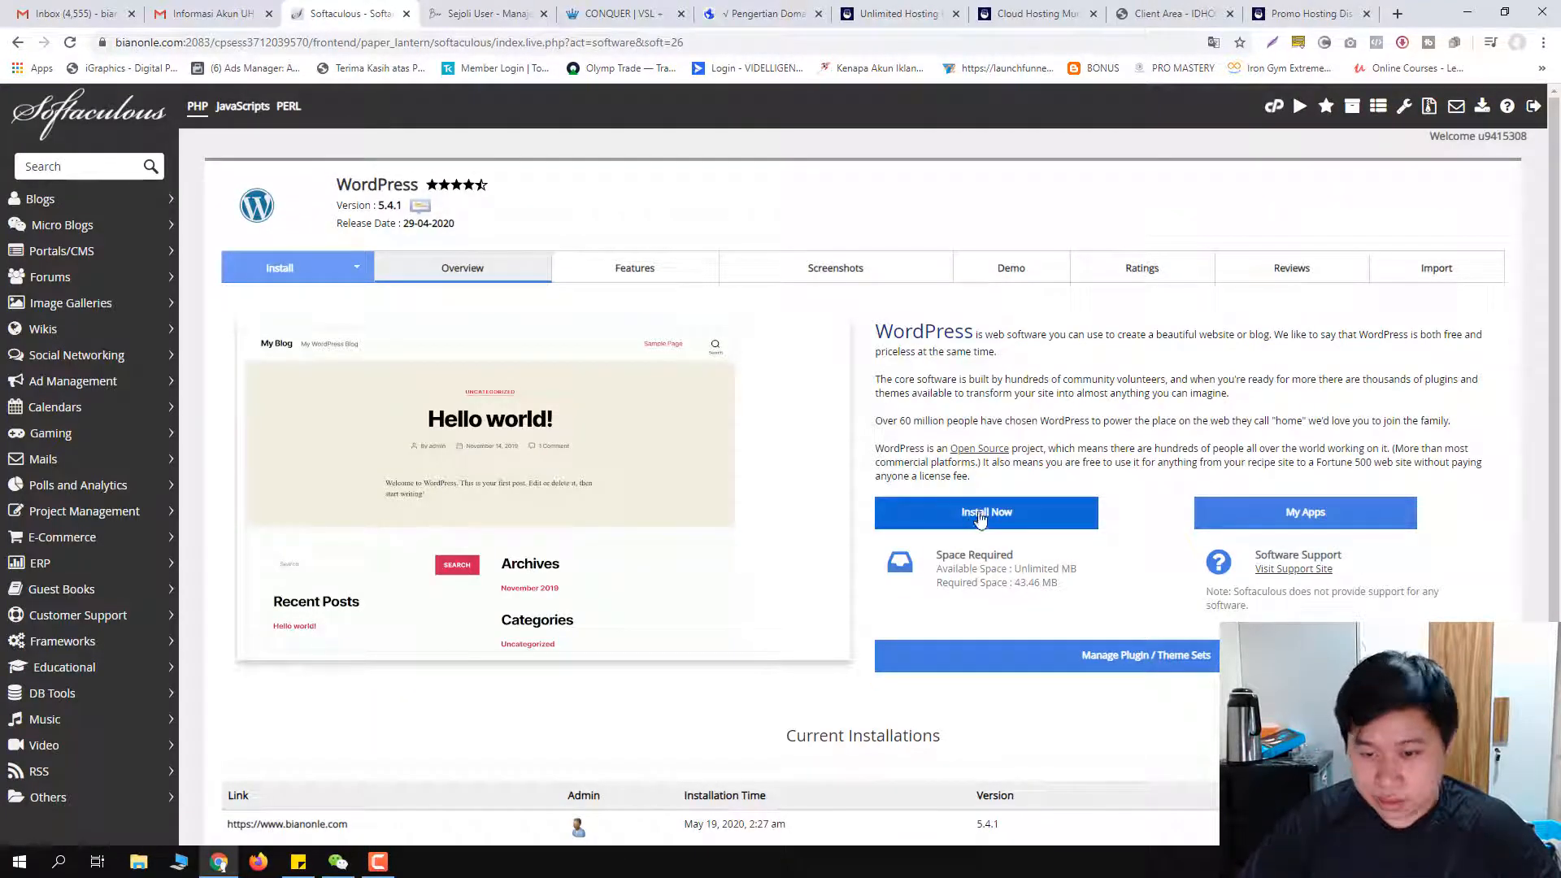
scroll(1047, 521, down, 2)
scroll(1045, 530, down, 1)
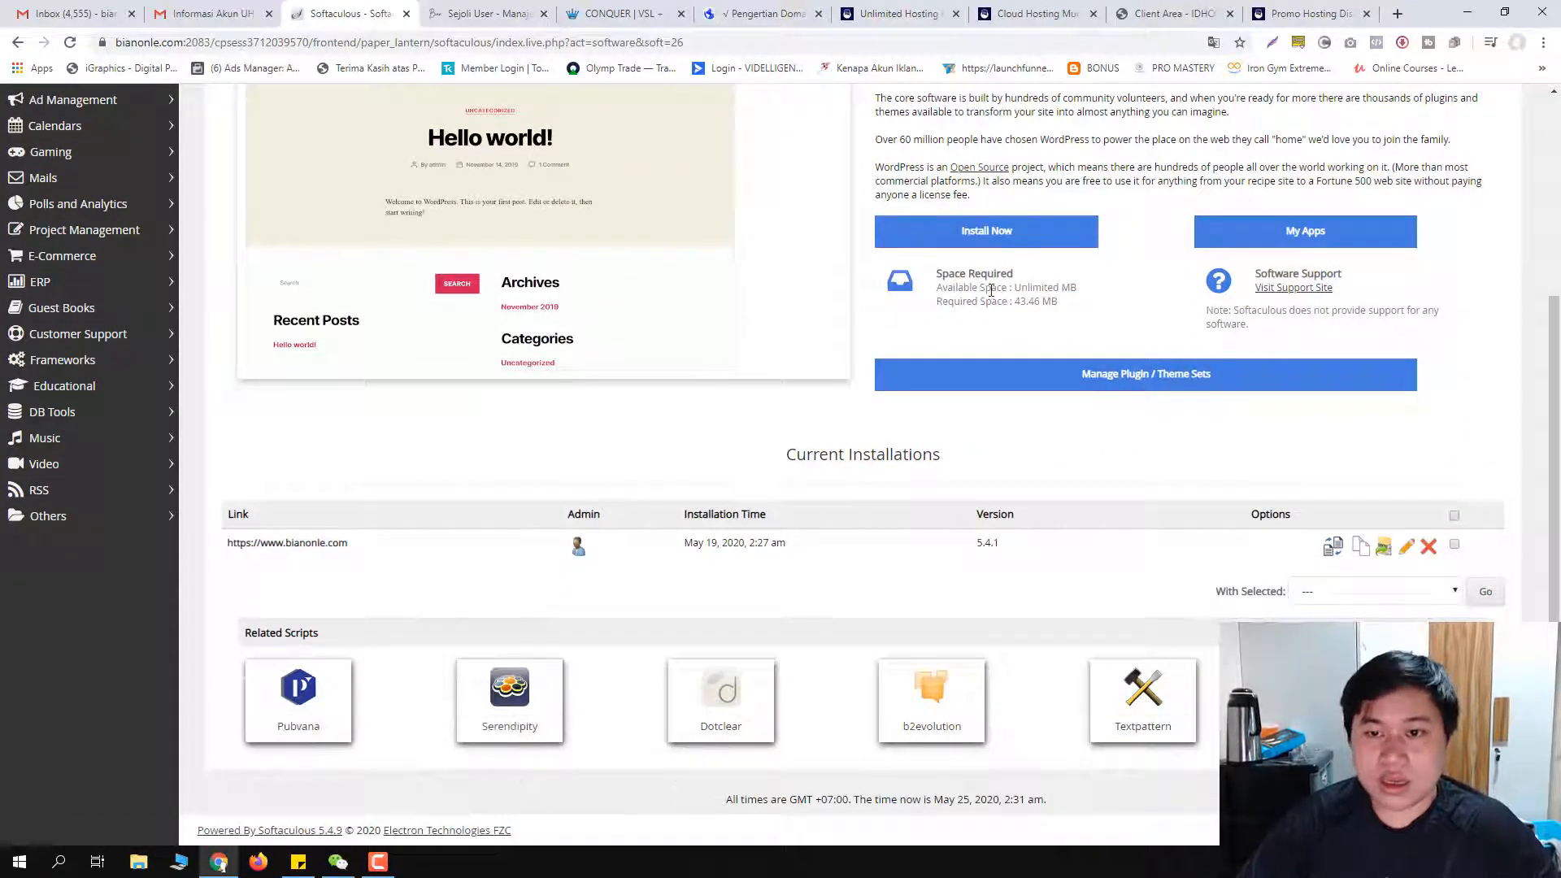
scroll(1054, 552, up, 3)
scroll(1049, 545, down, 3)
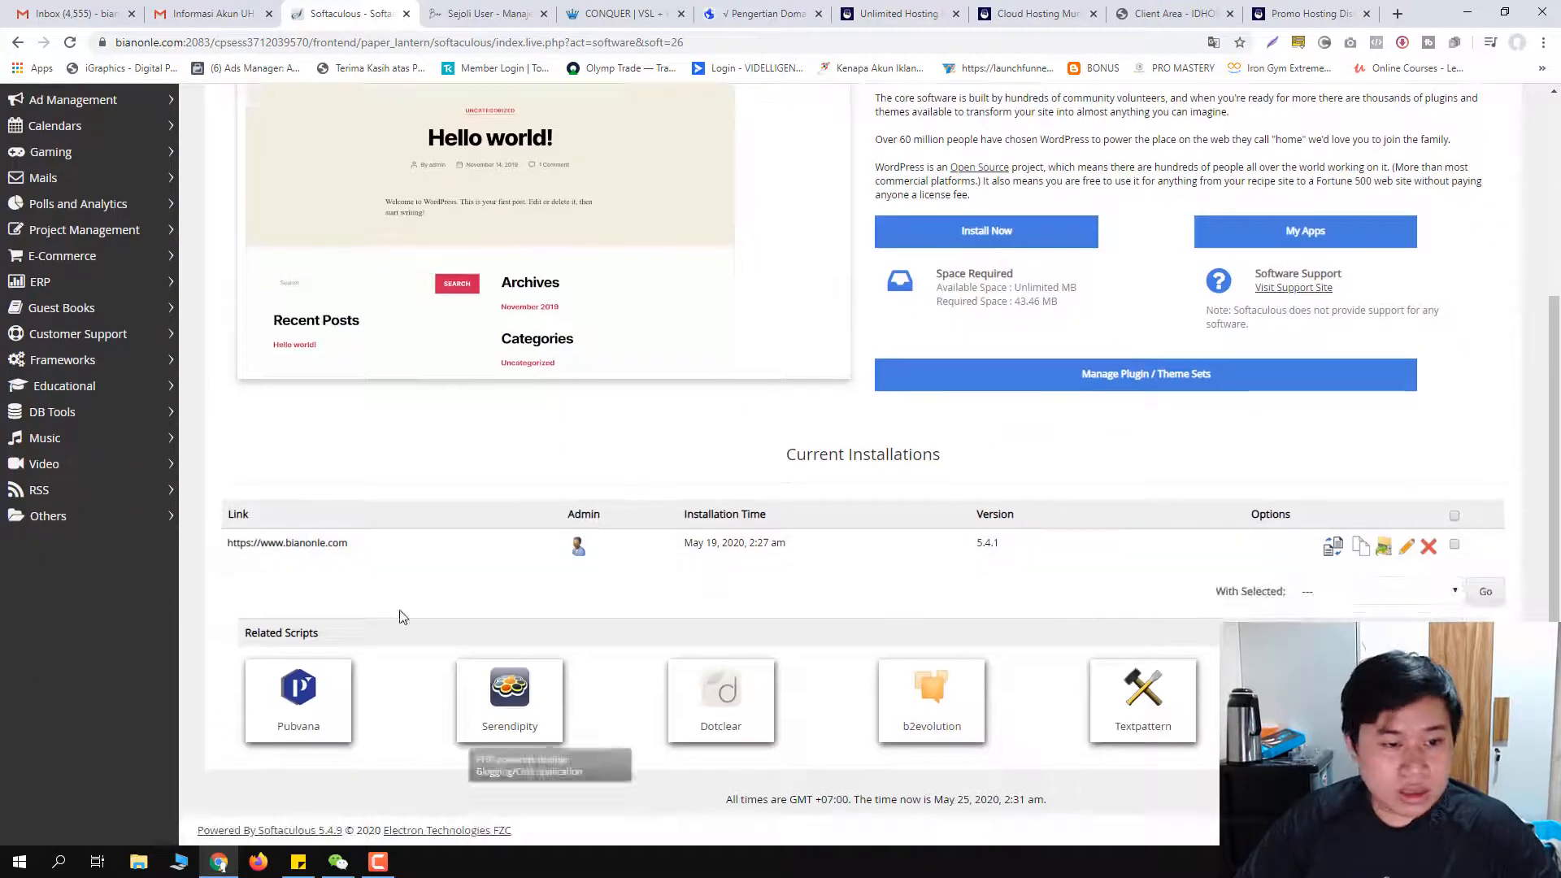
scroll(959, 573, up, 3)
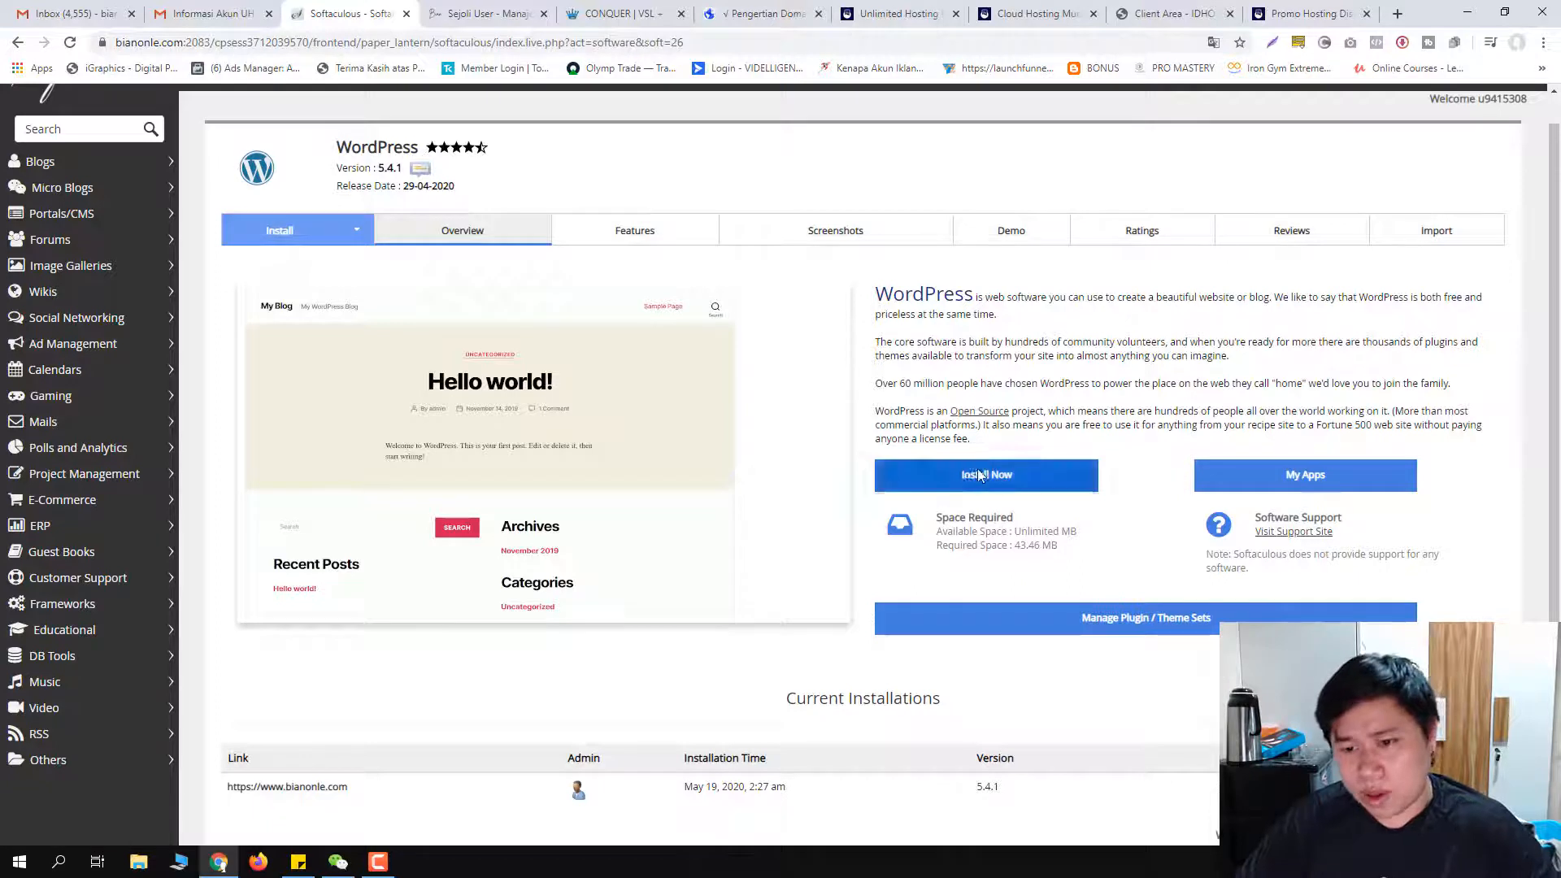
click(1004, 480)
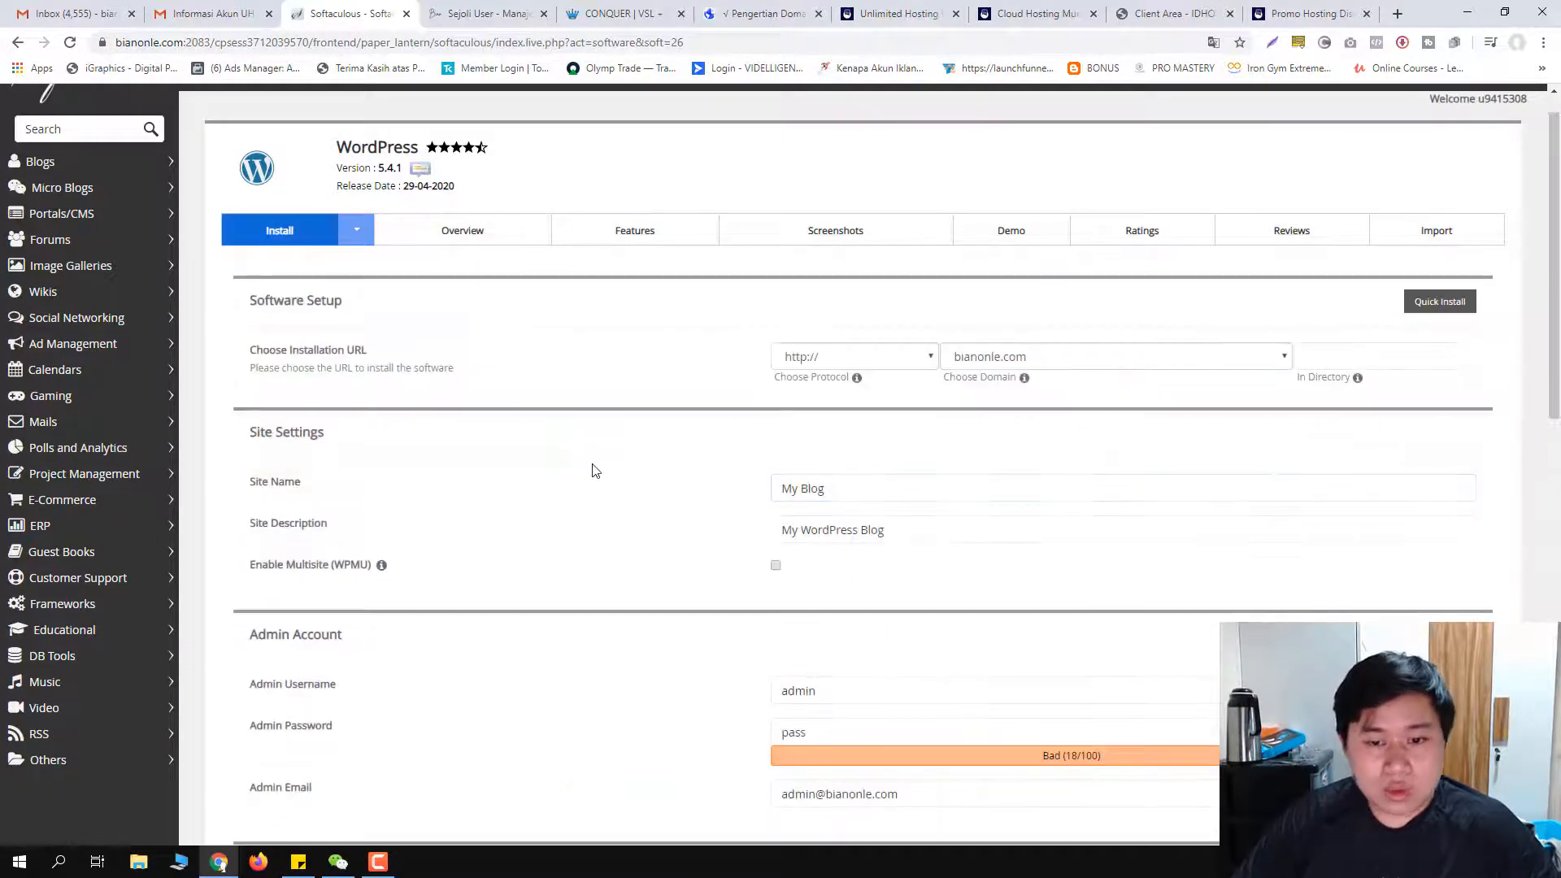
scroll(574, 463, down, 1)
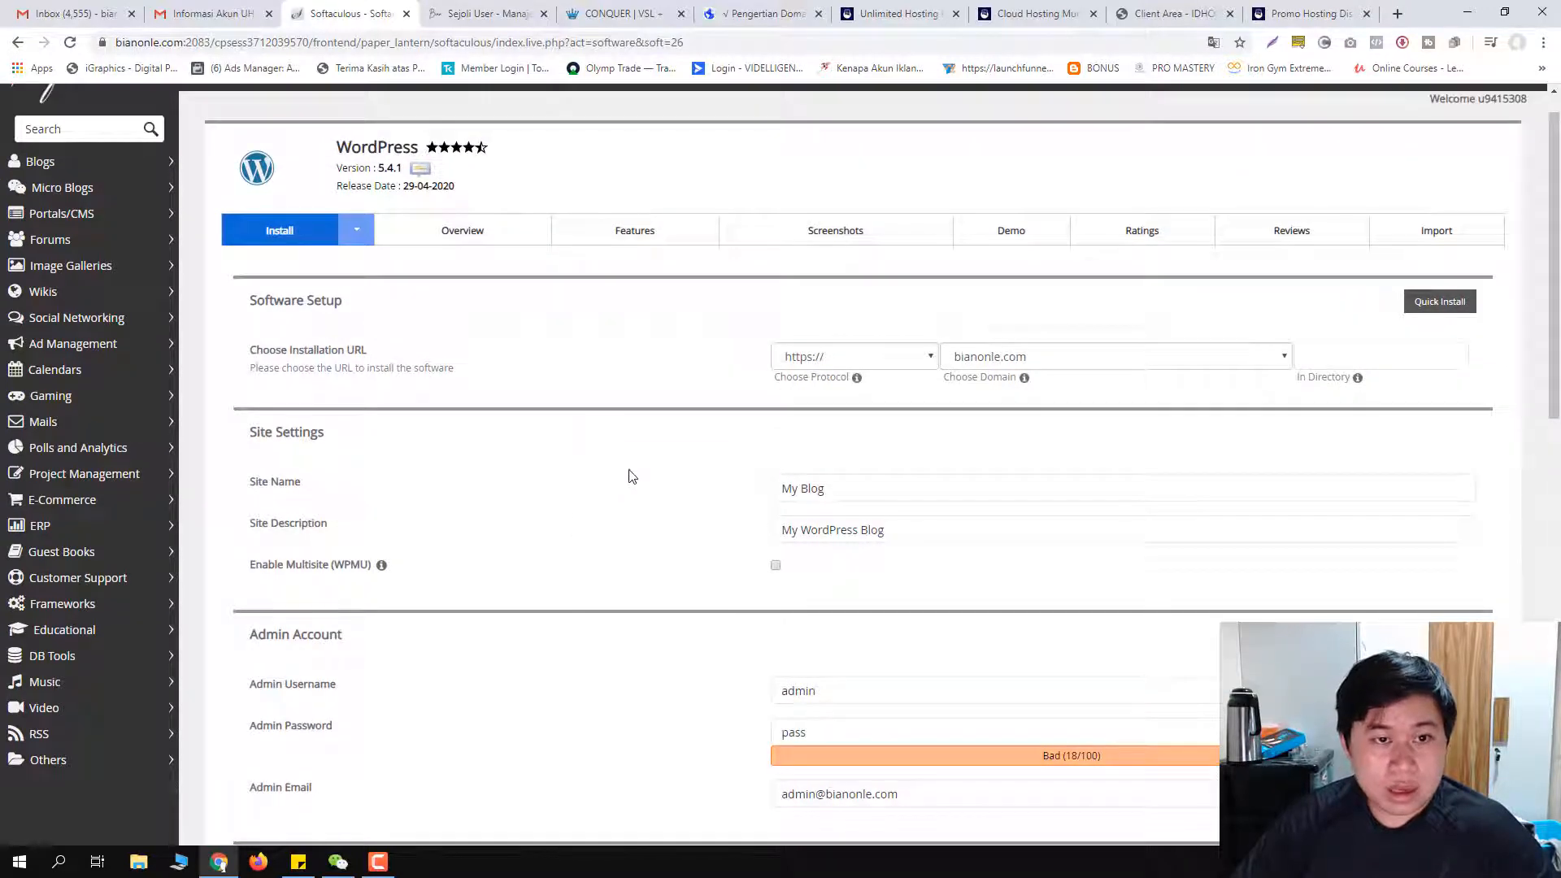
click(1108, 358)
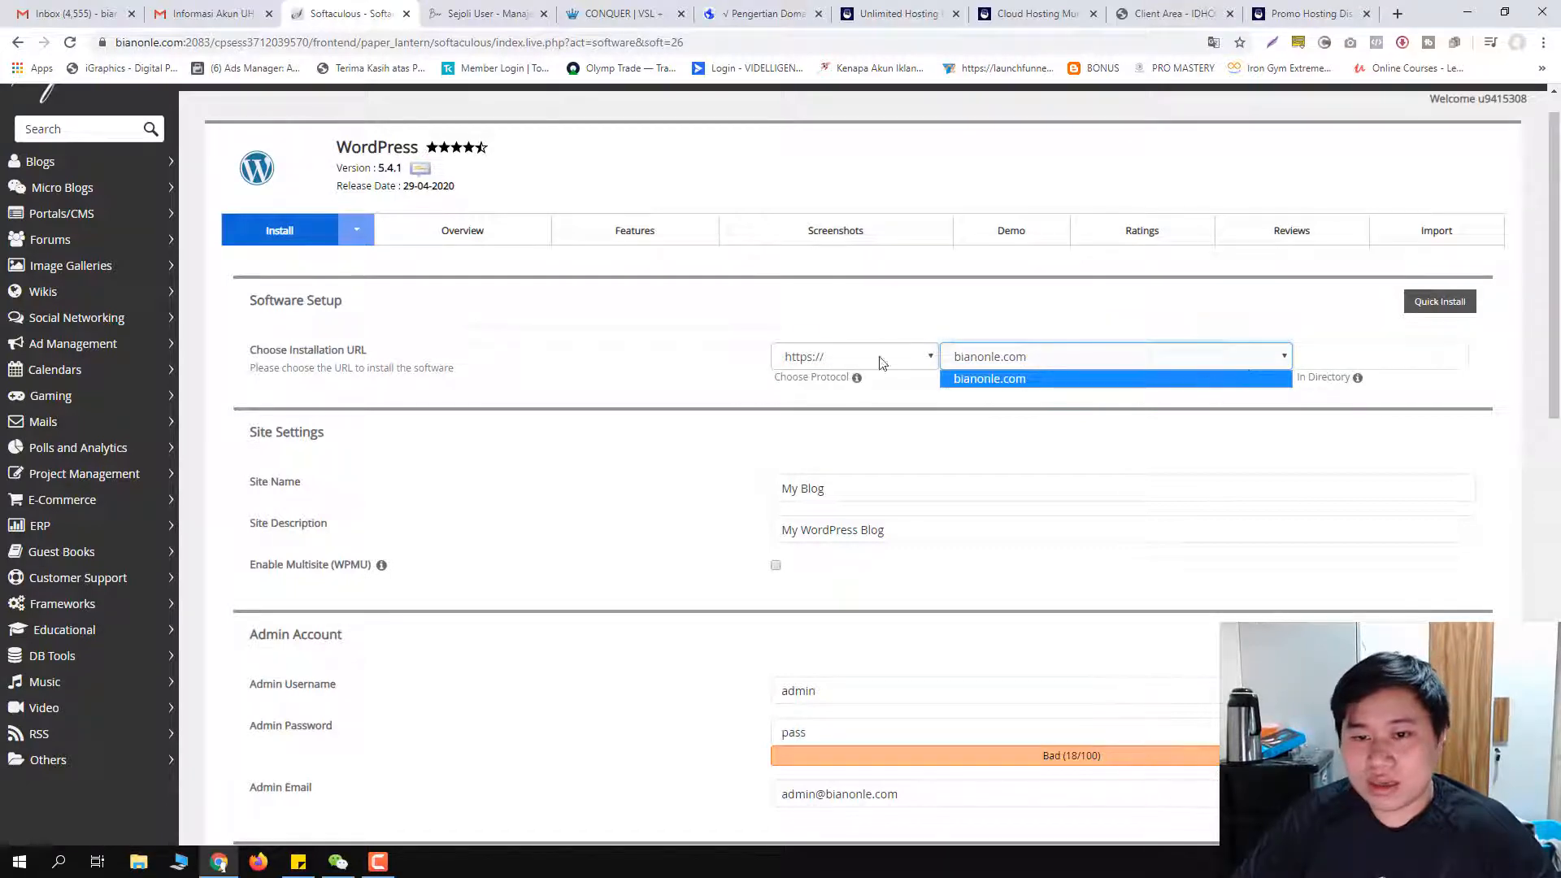
click(916, 357)
click(915, 357)
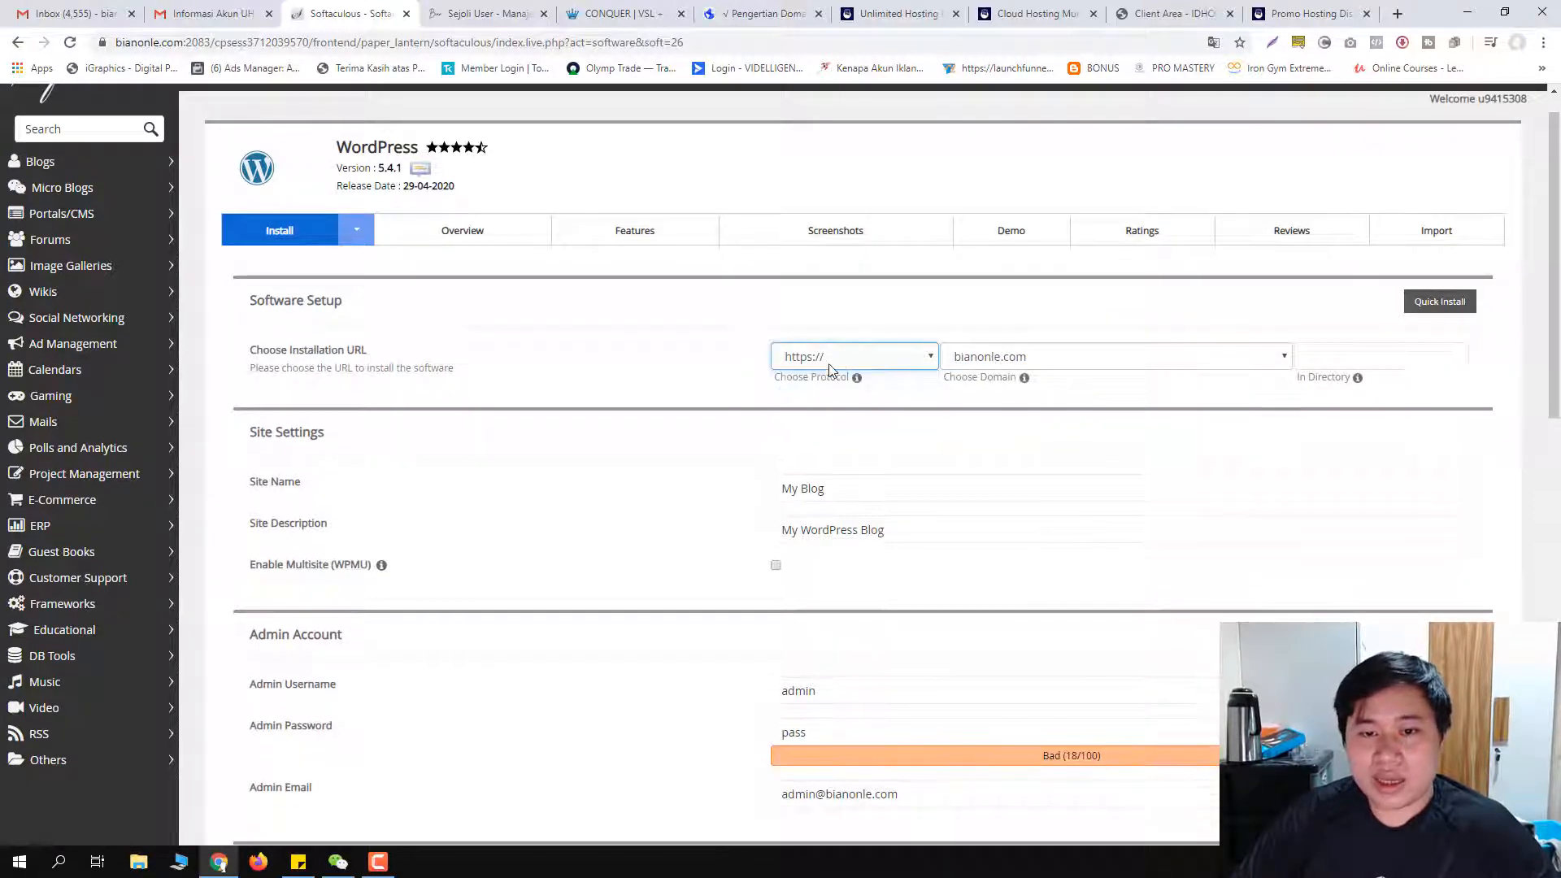
click(1023, 364)
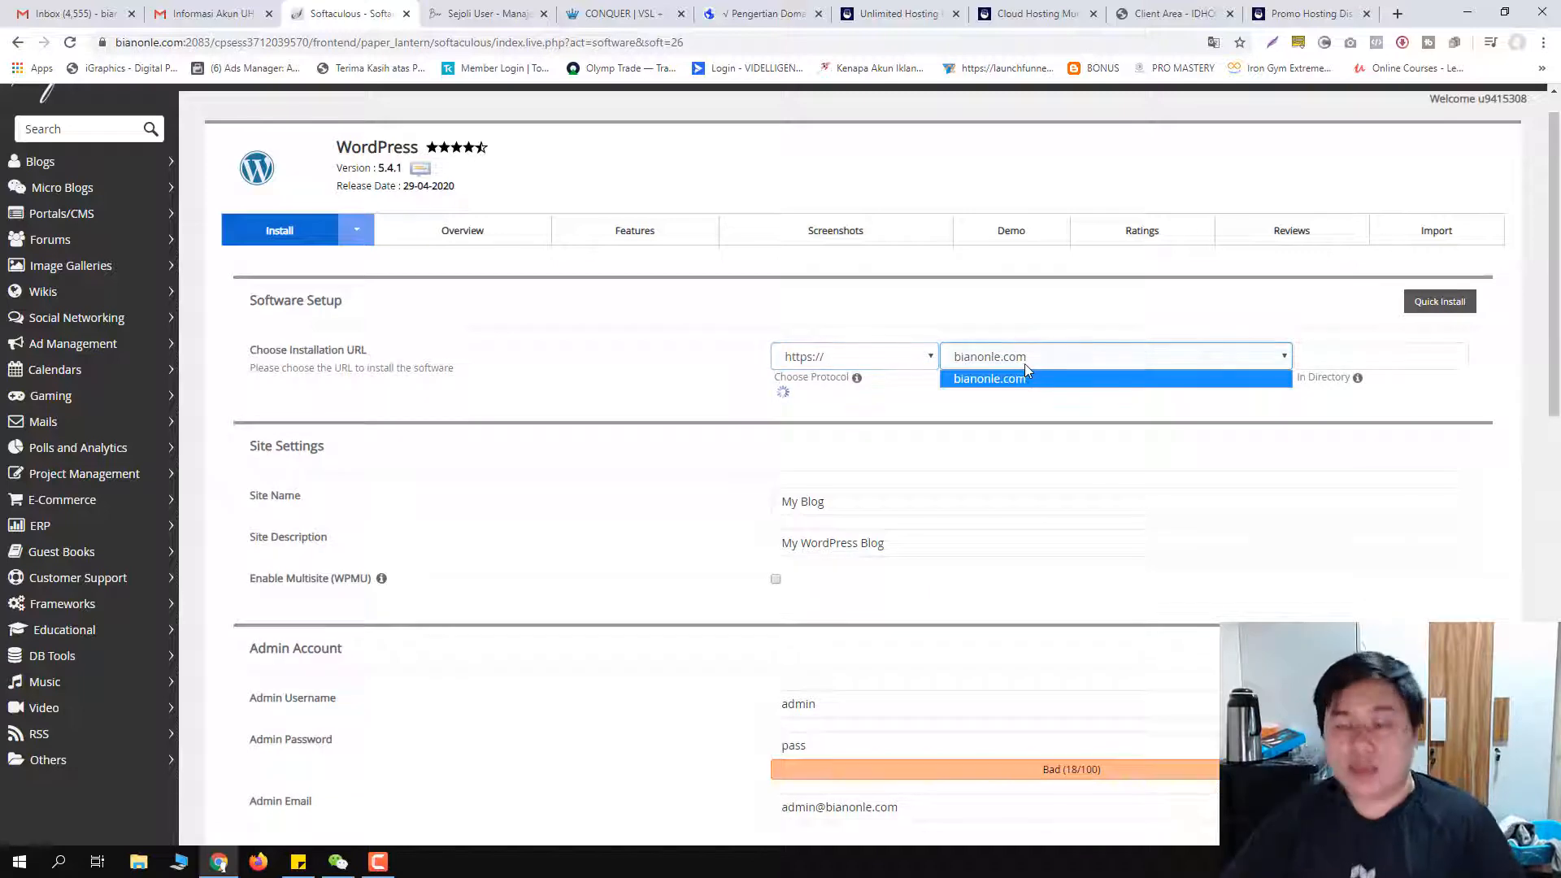
click(1034, 359)
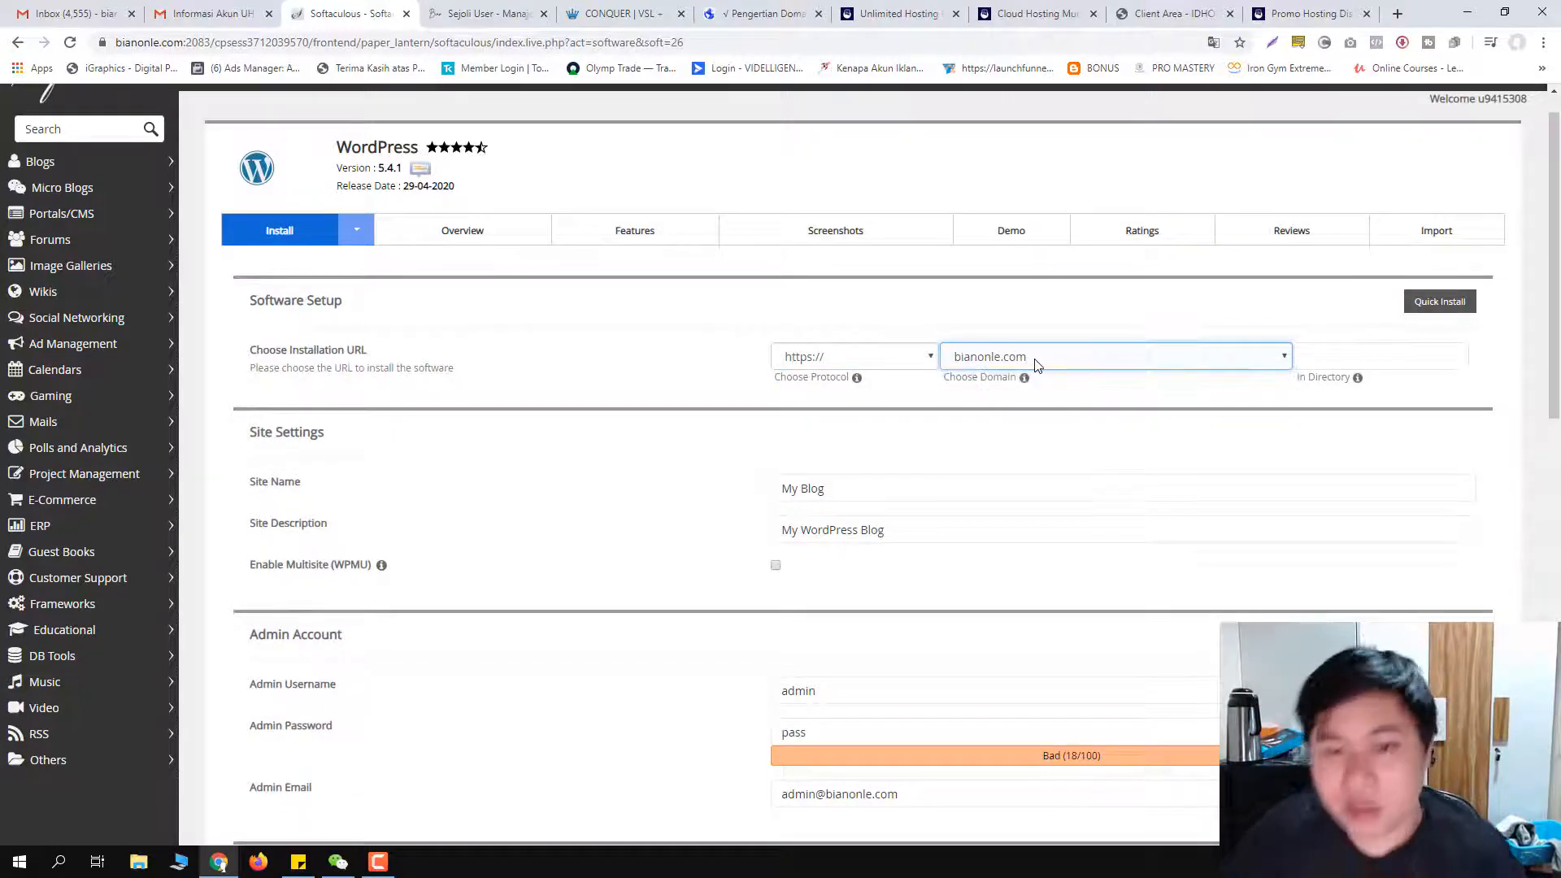
click(879, 363)
click(878, 364)
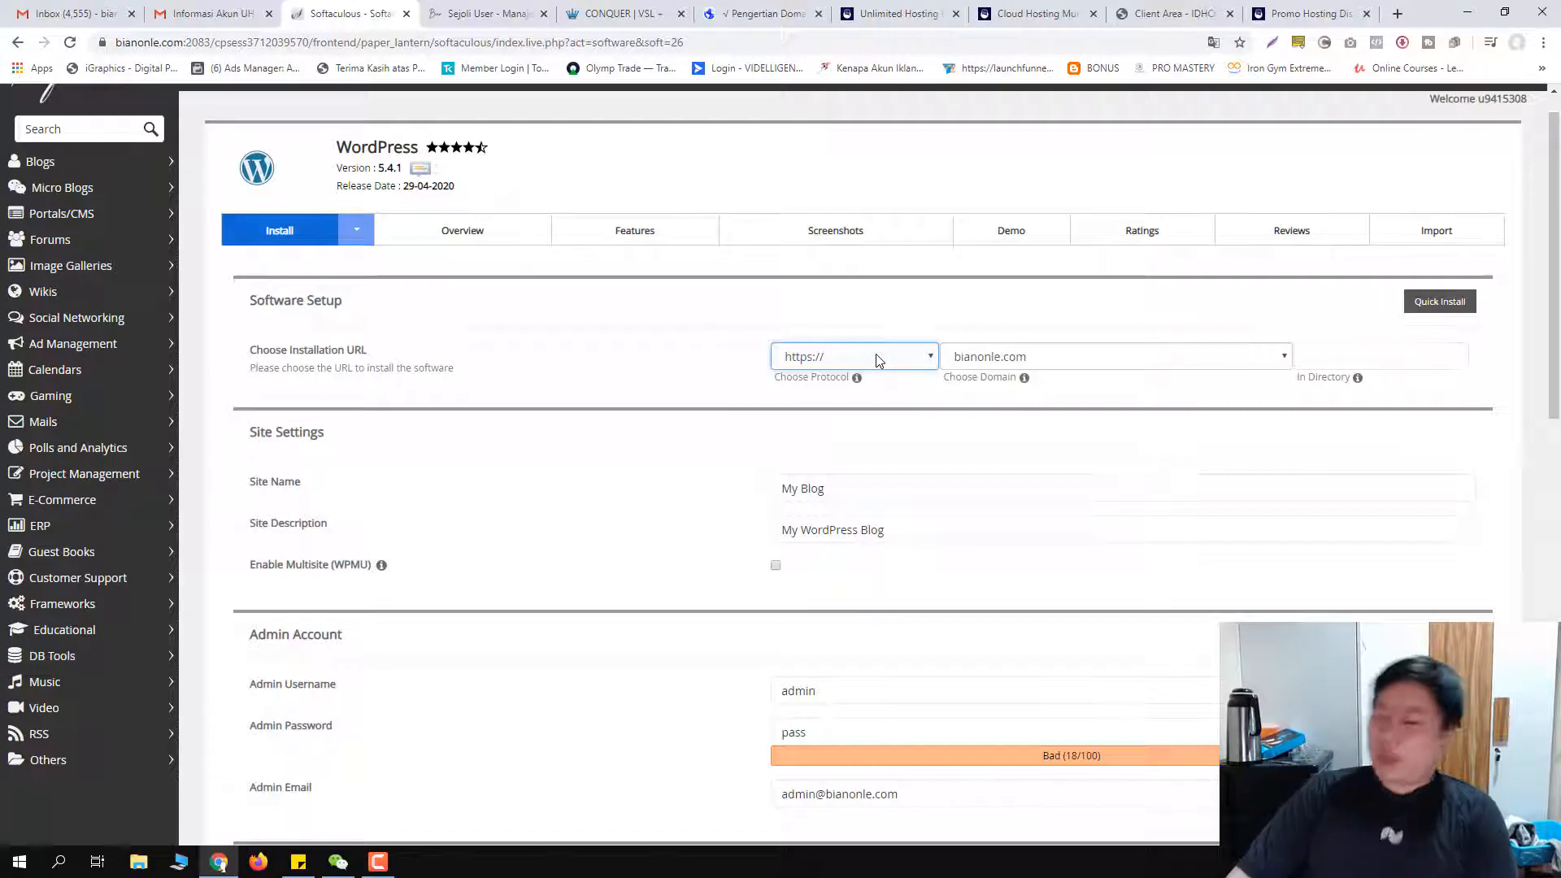
click(1022, 358)
click(1022, 358)
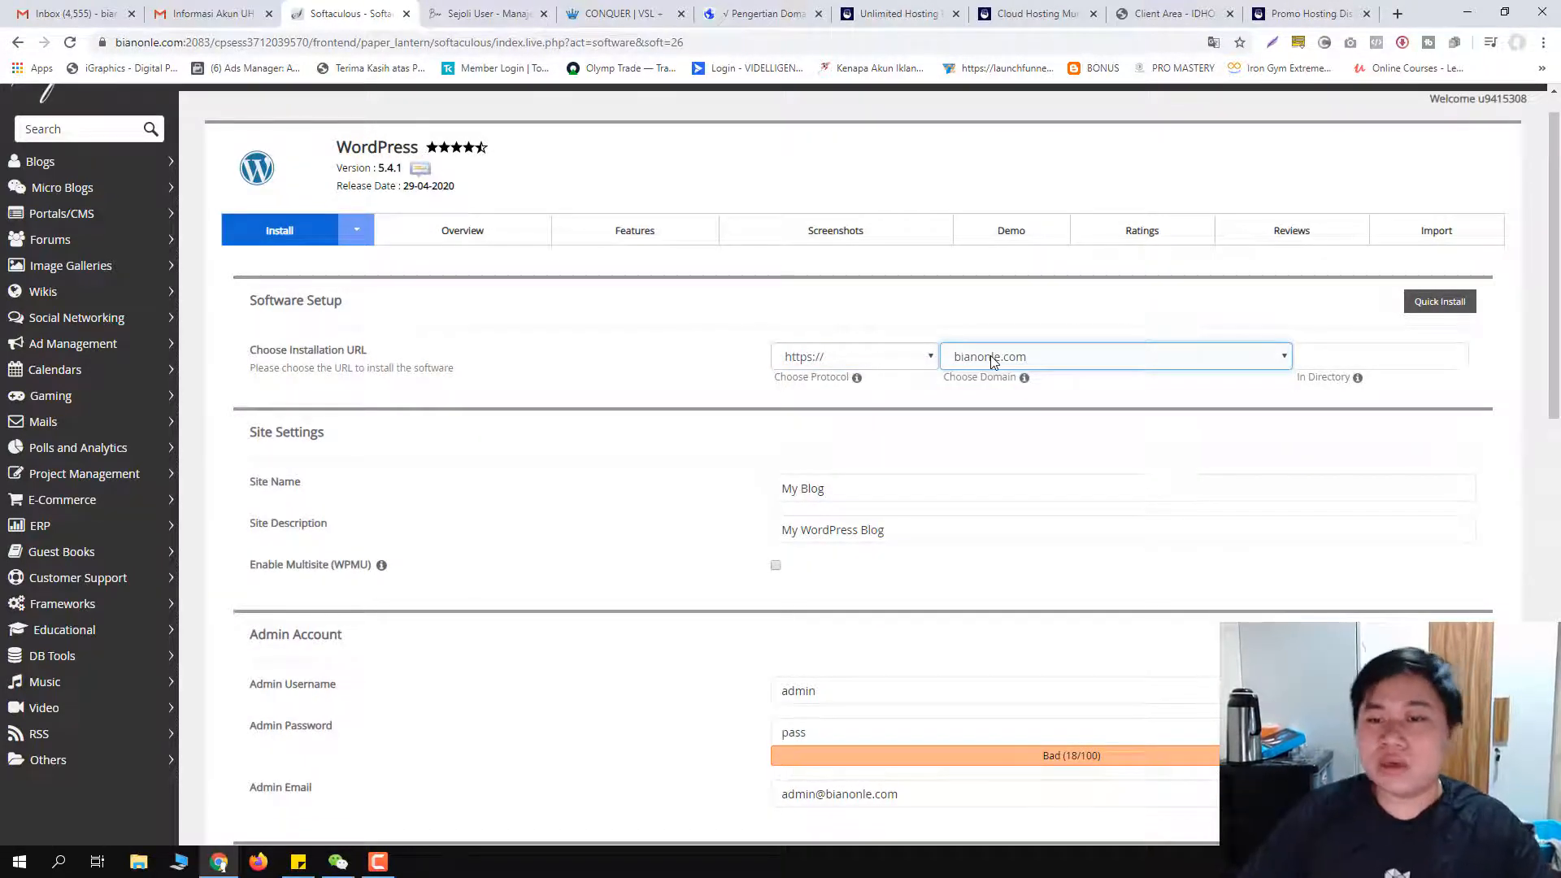
click(992, 359)
click(925, 358)
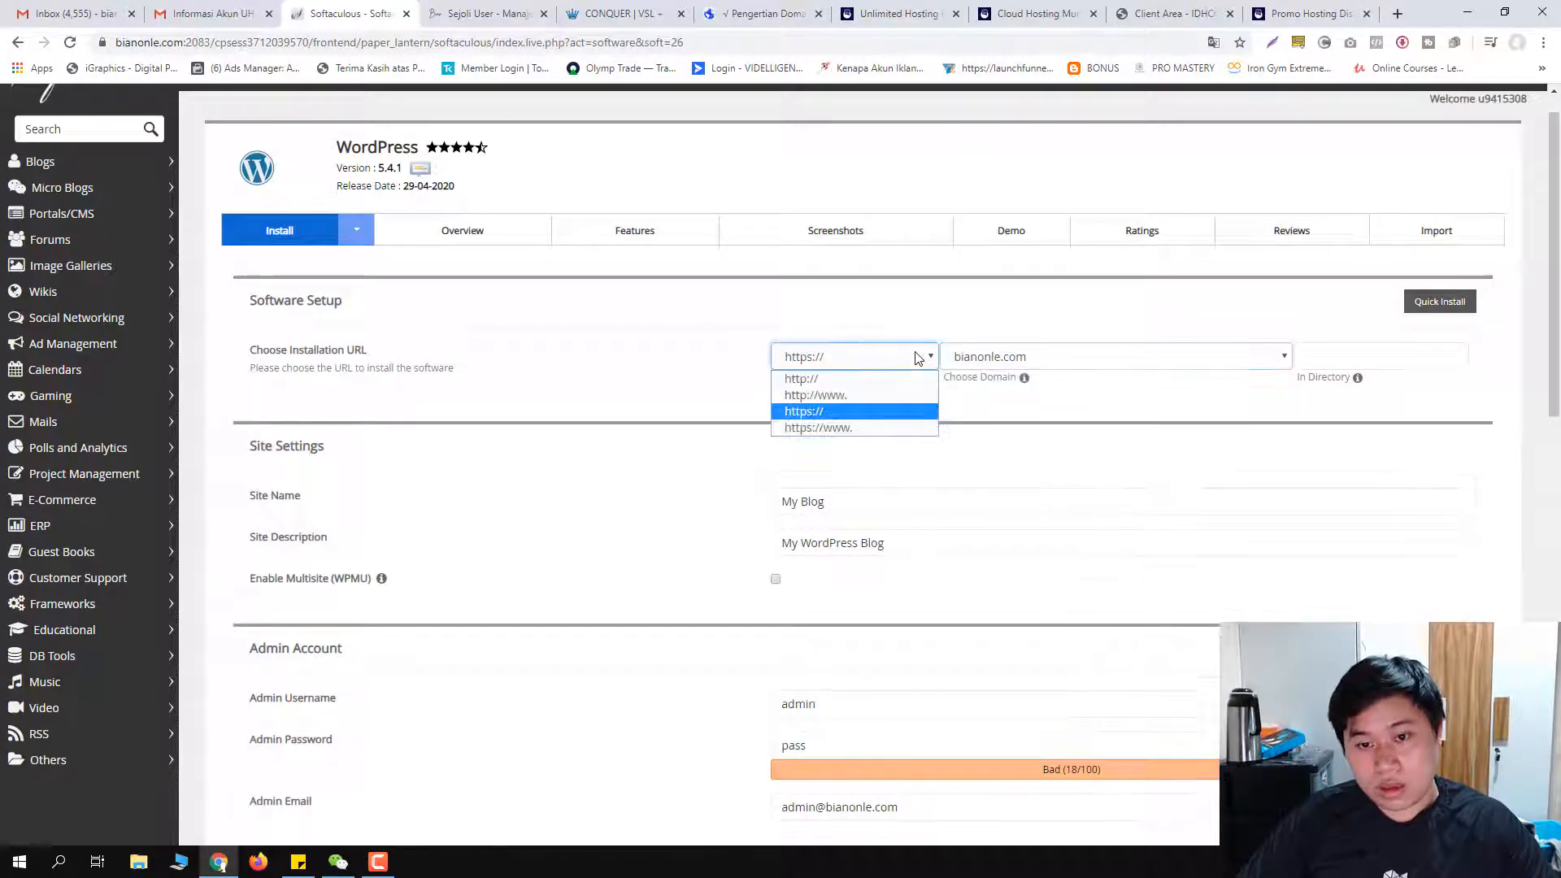
click(917, 356)
click(1067, 361)
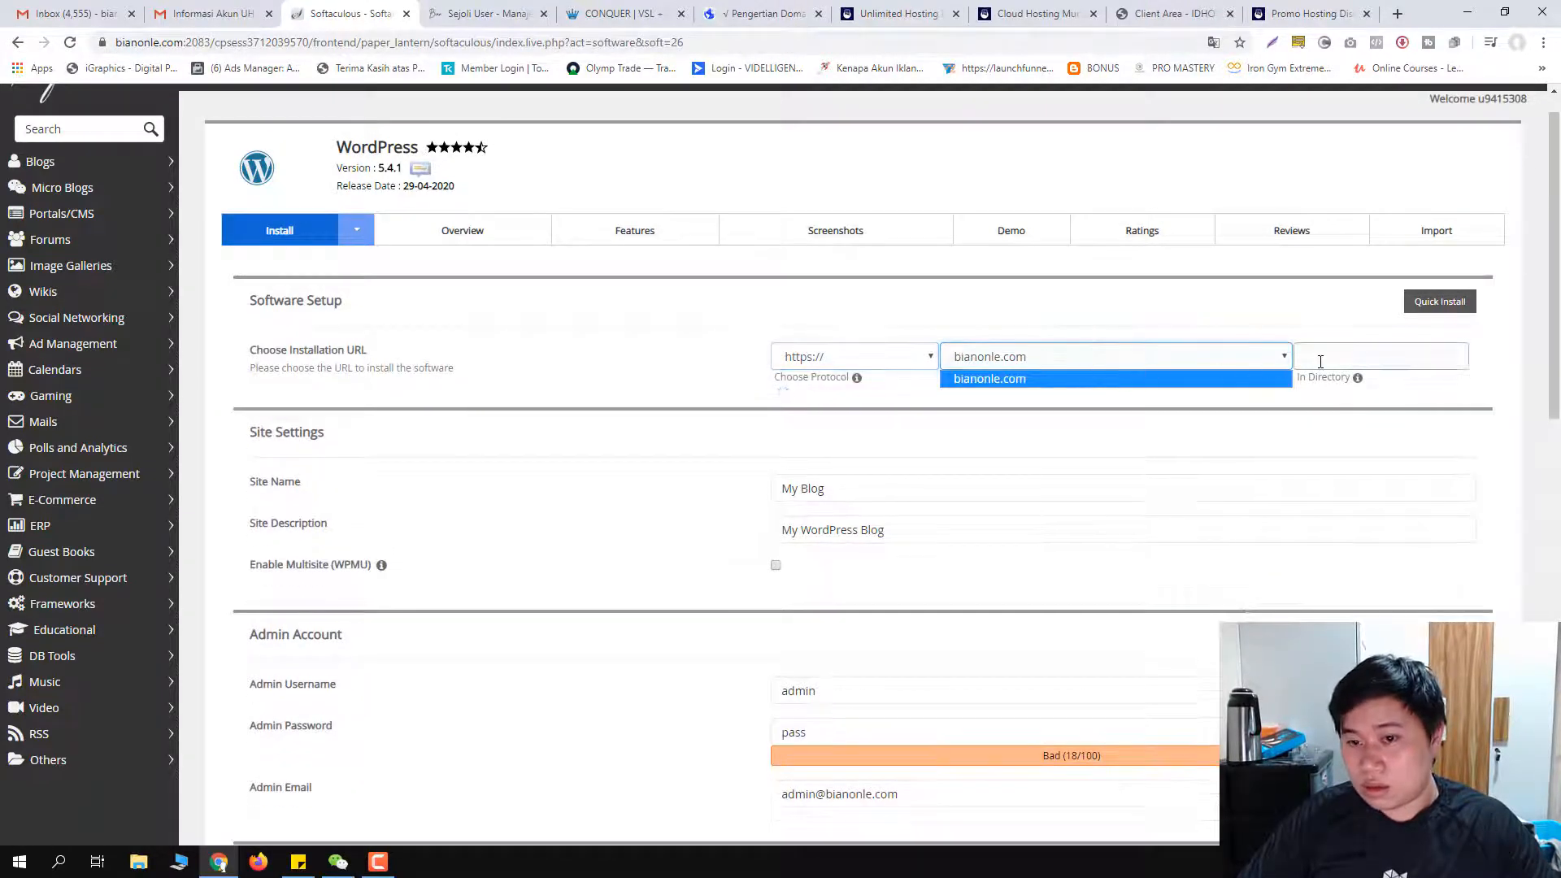
click(997, 355)
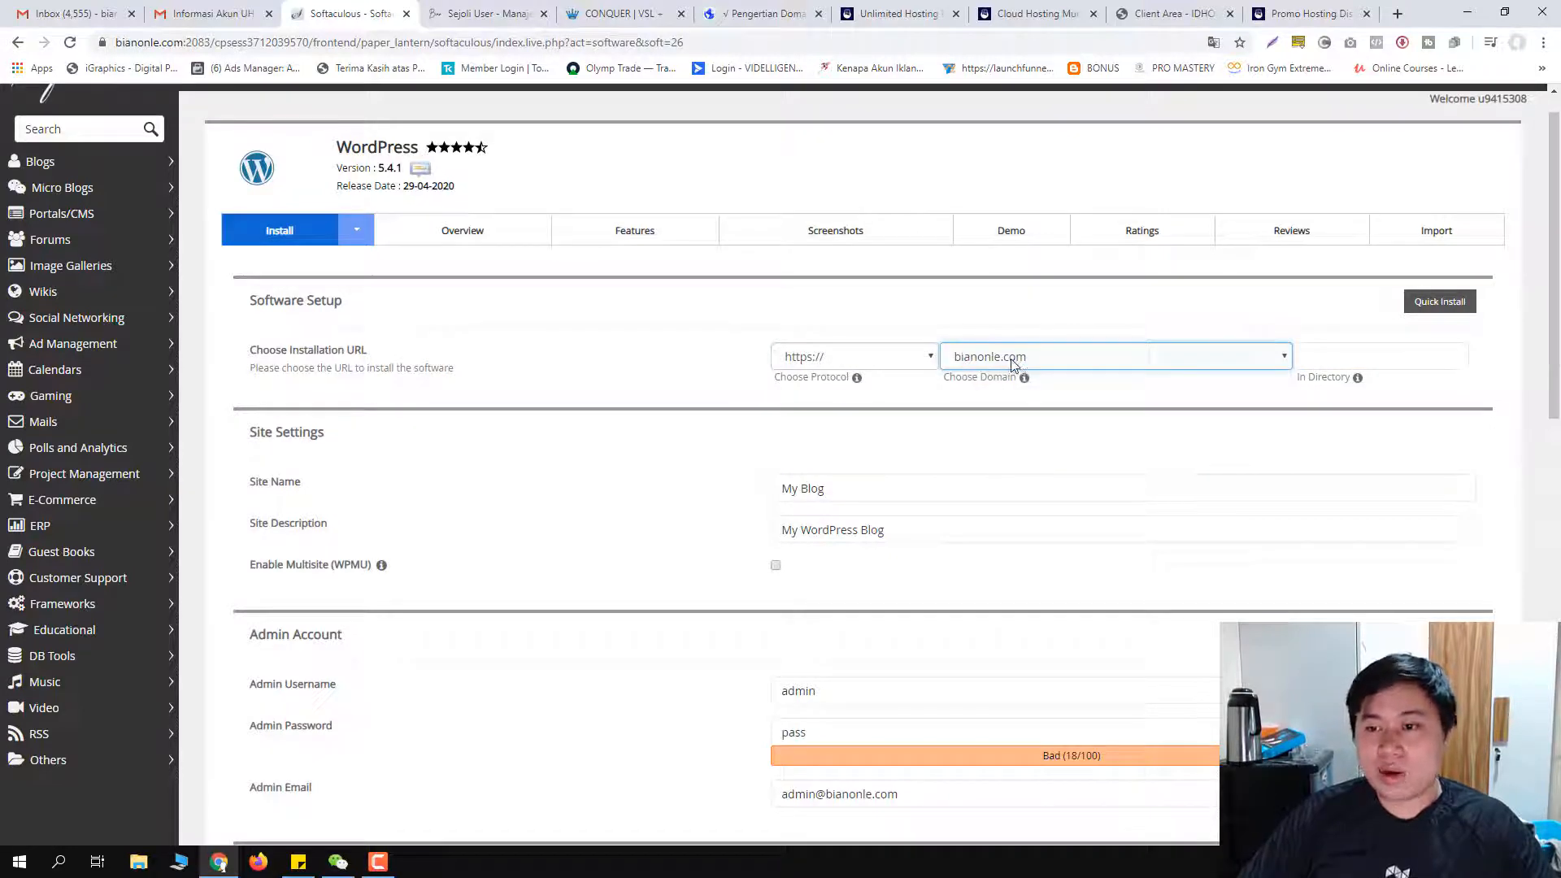
click(1104, 358)
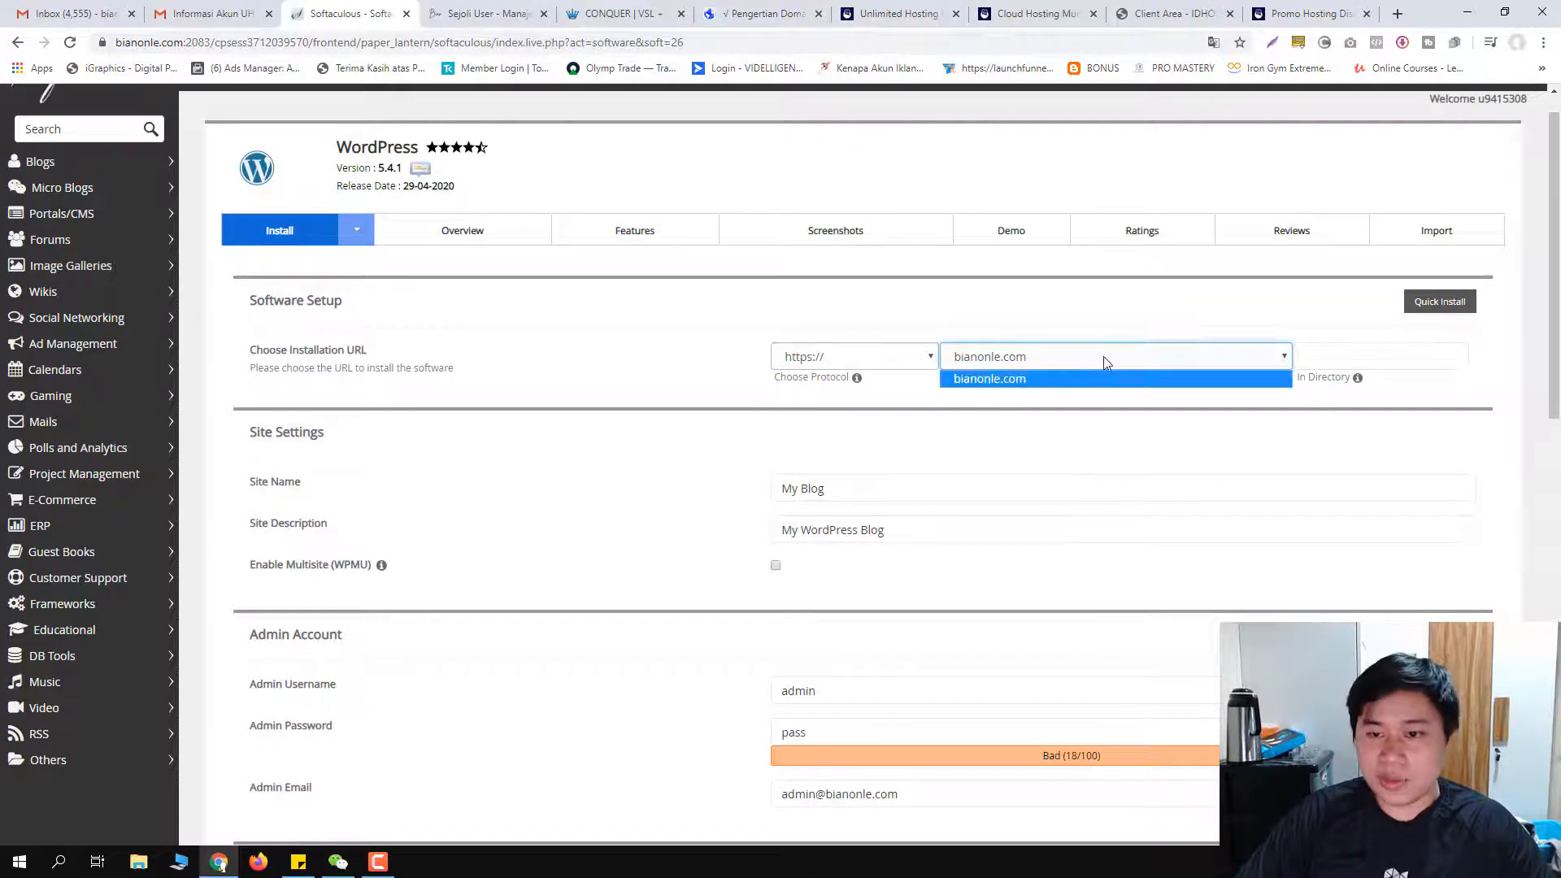
click(1014, 384)
click(916, 356)
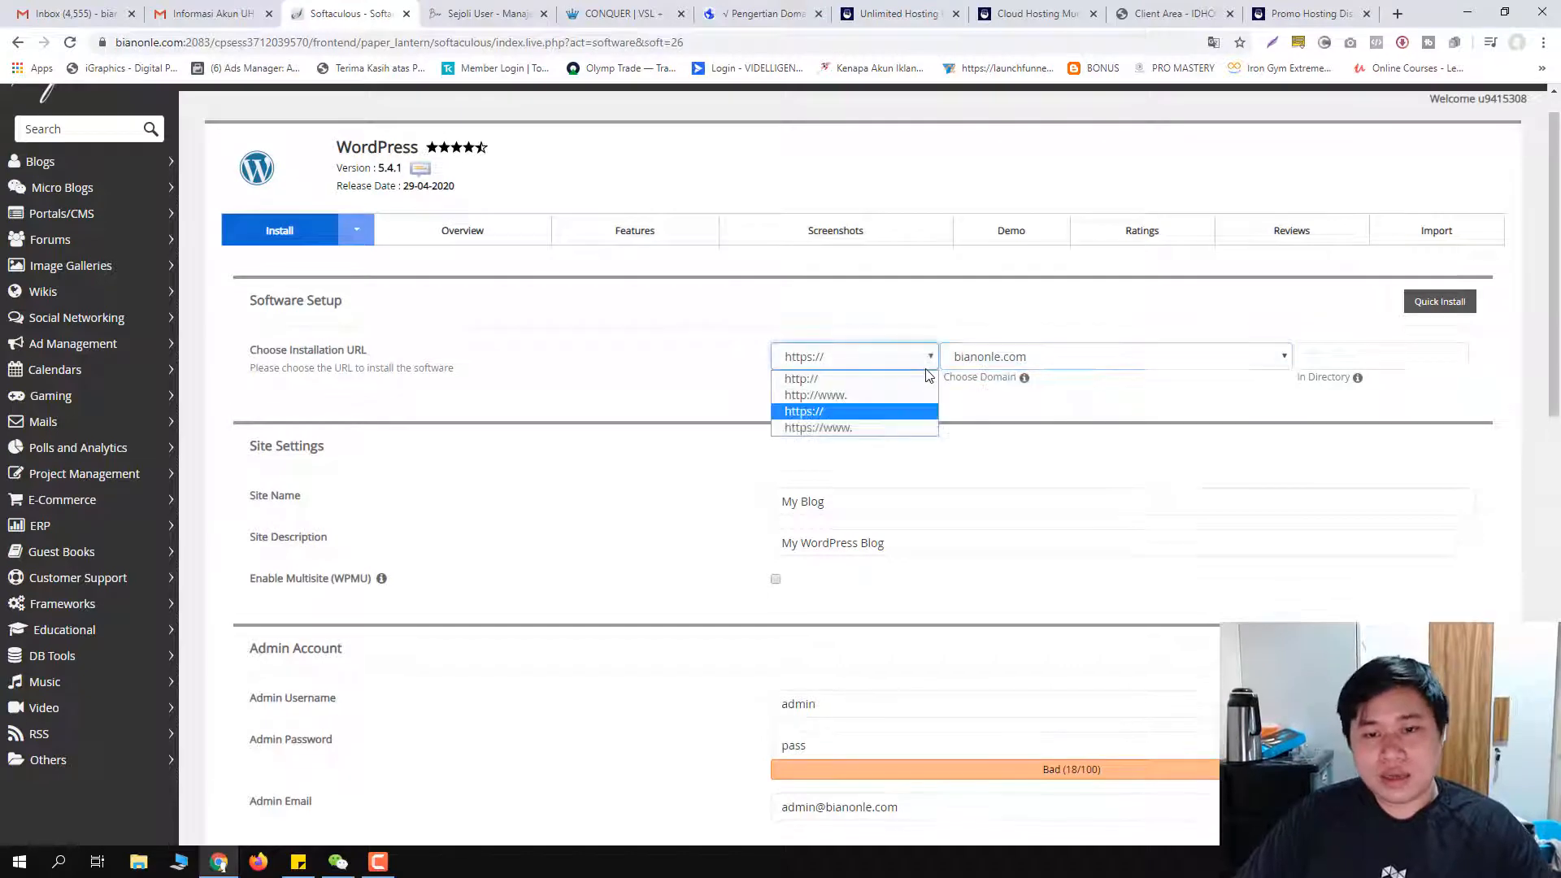
click(843, 428)
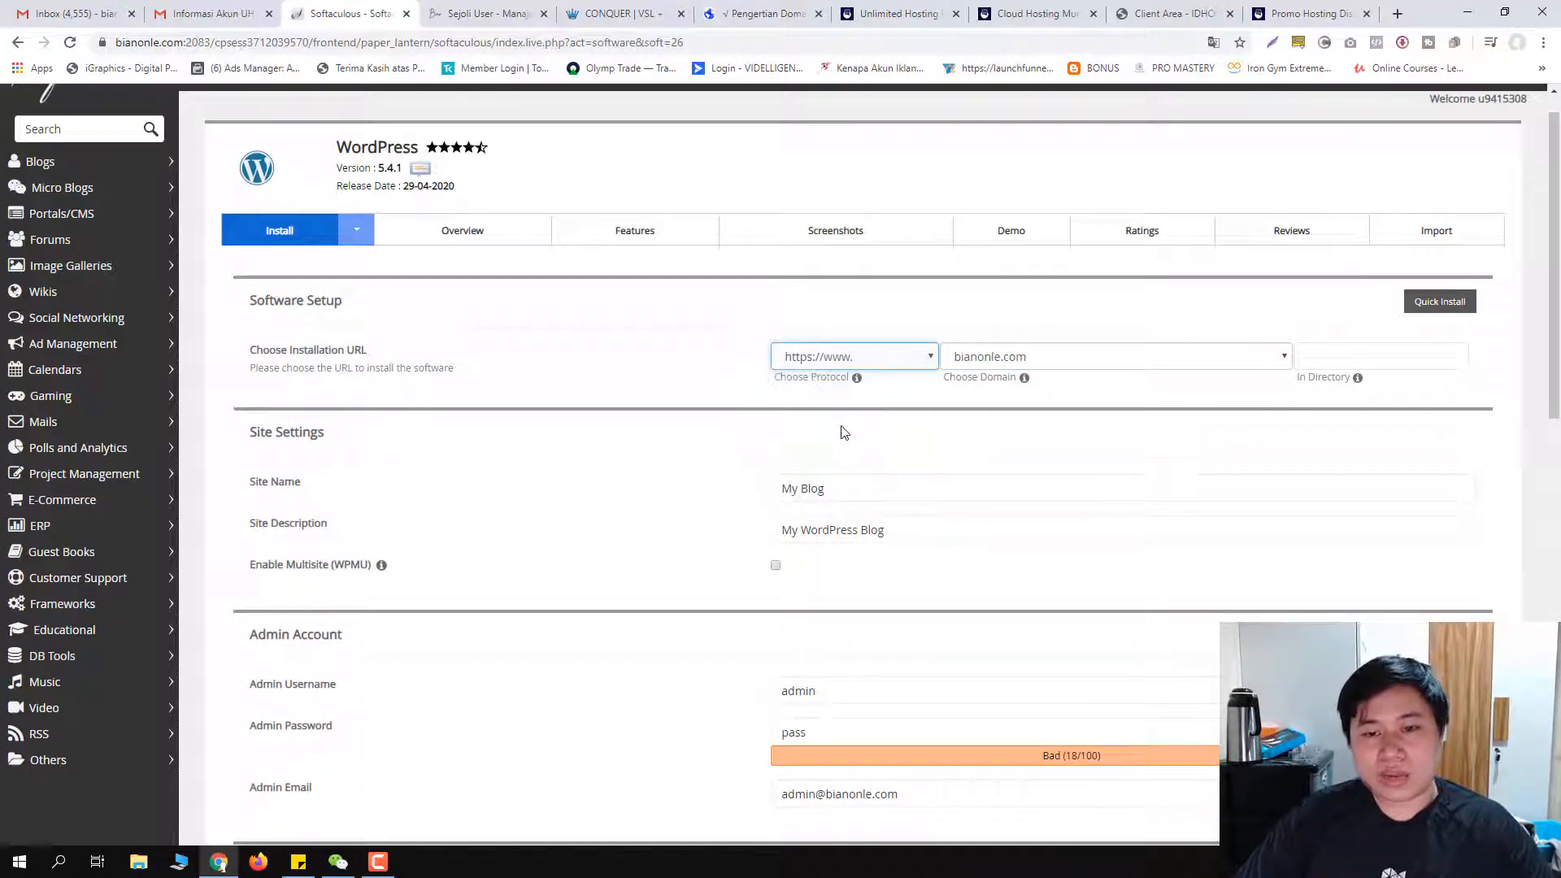
click(895, 359)
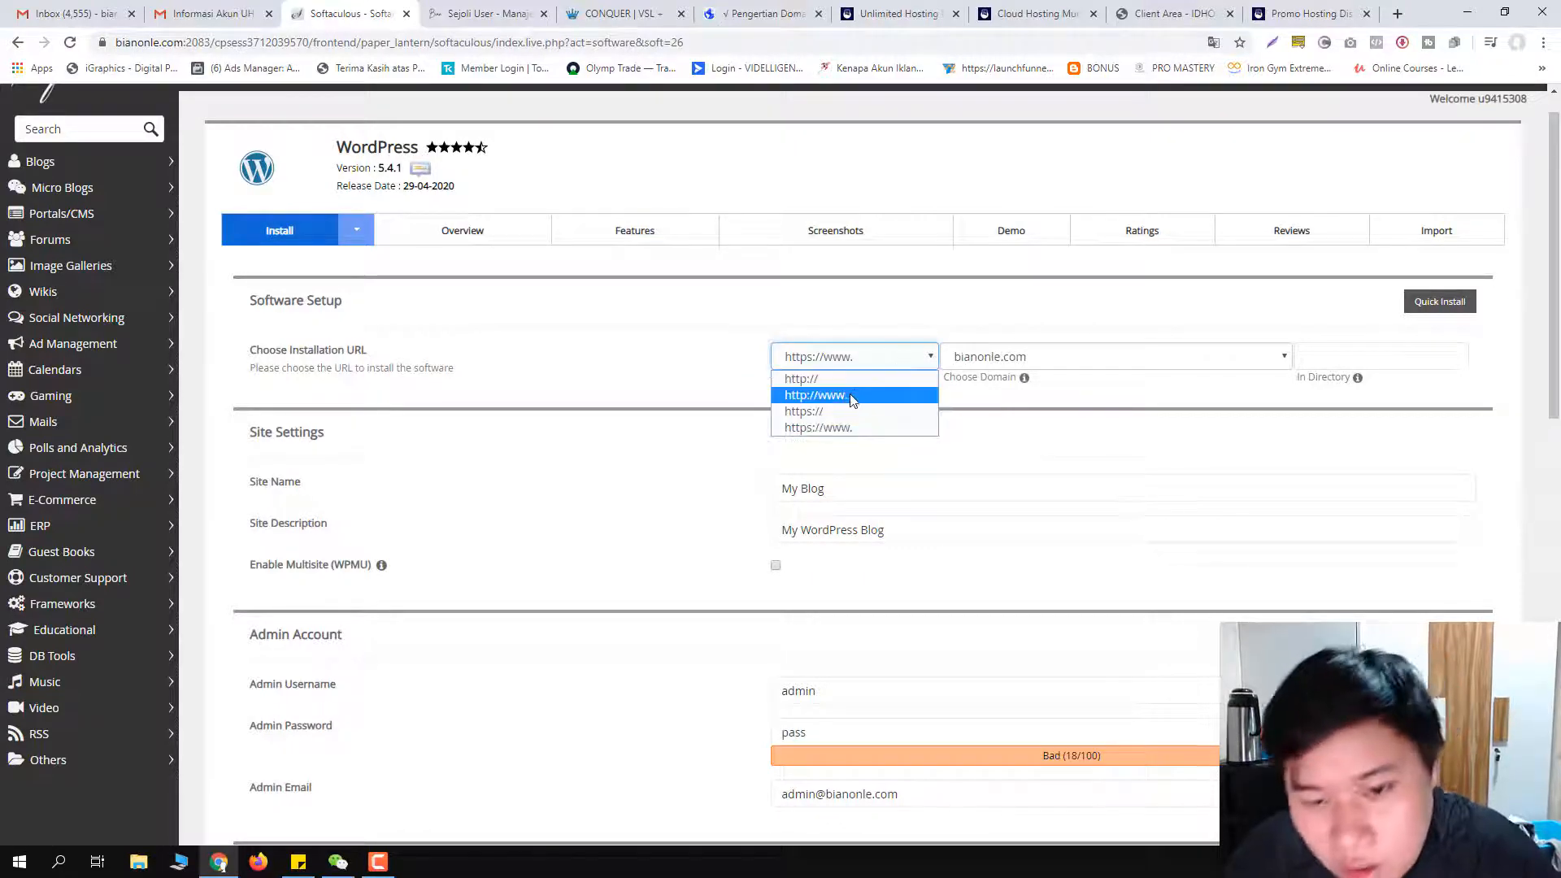
click(840, 413)
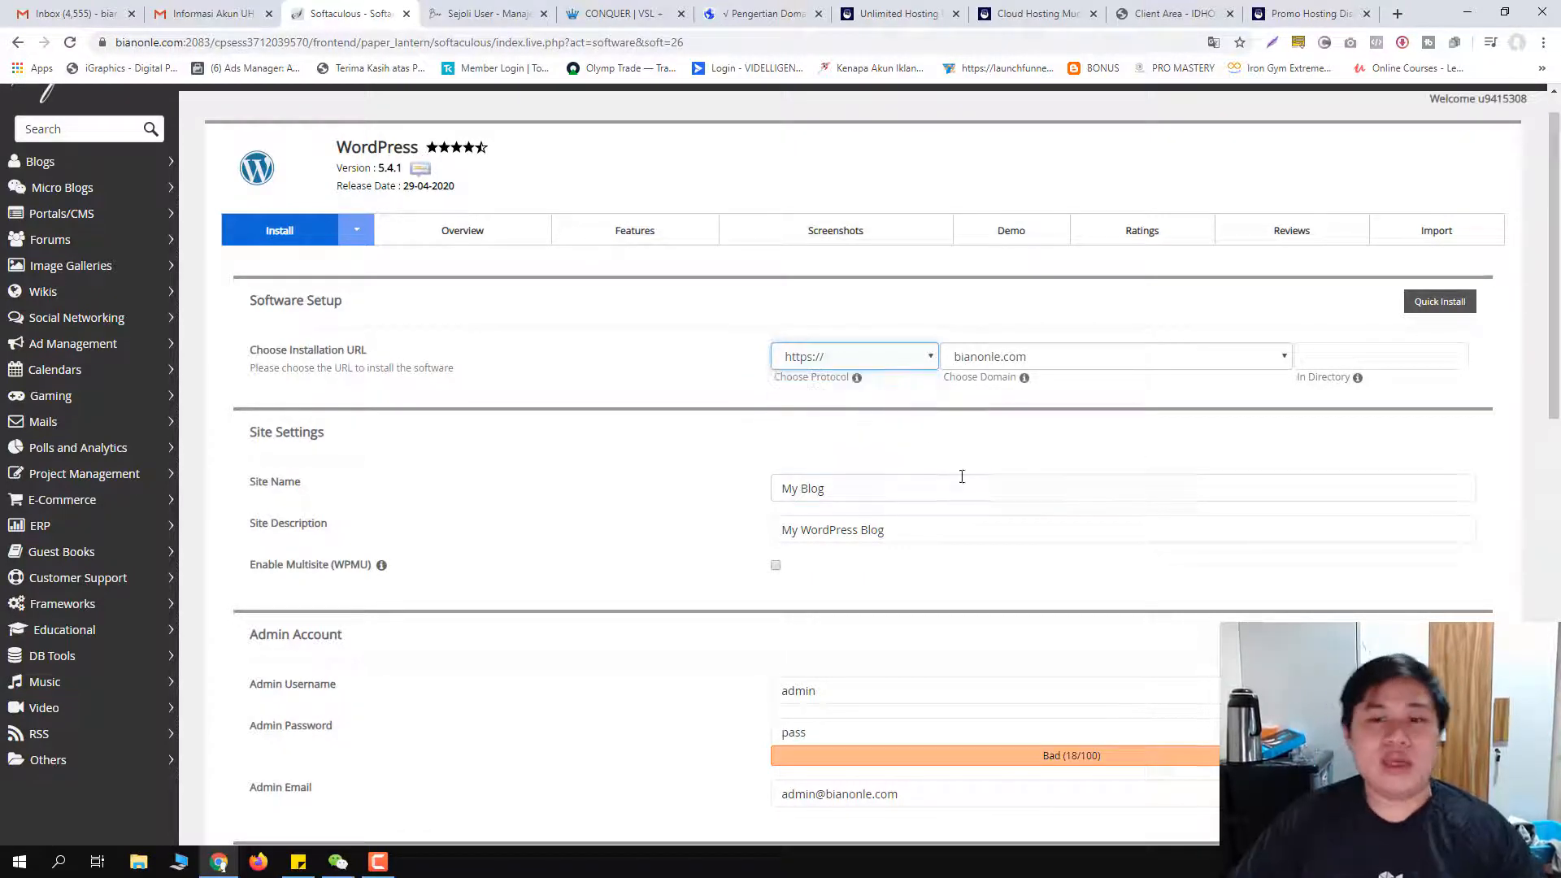
click(884, 396)
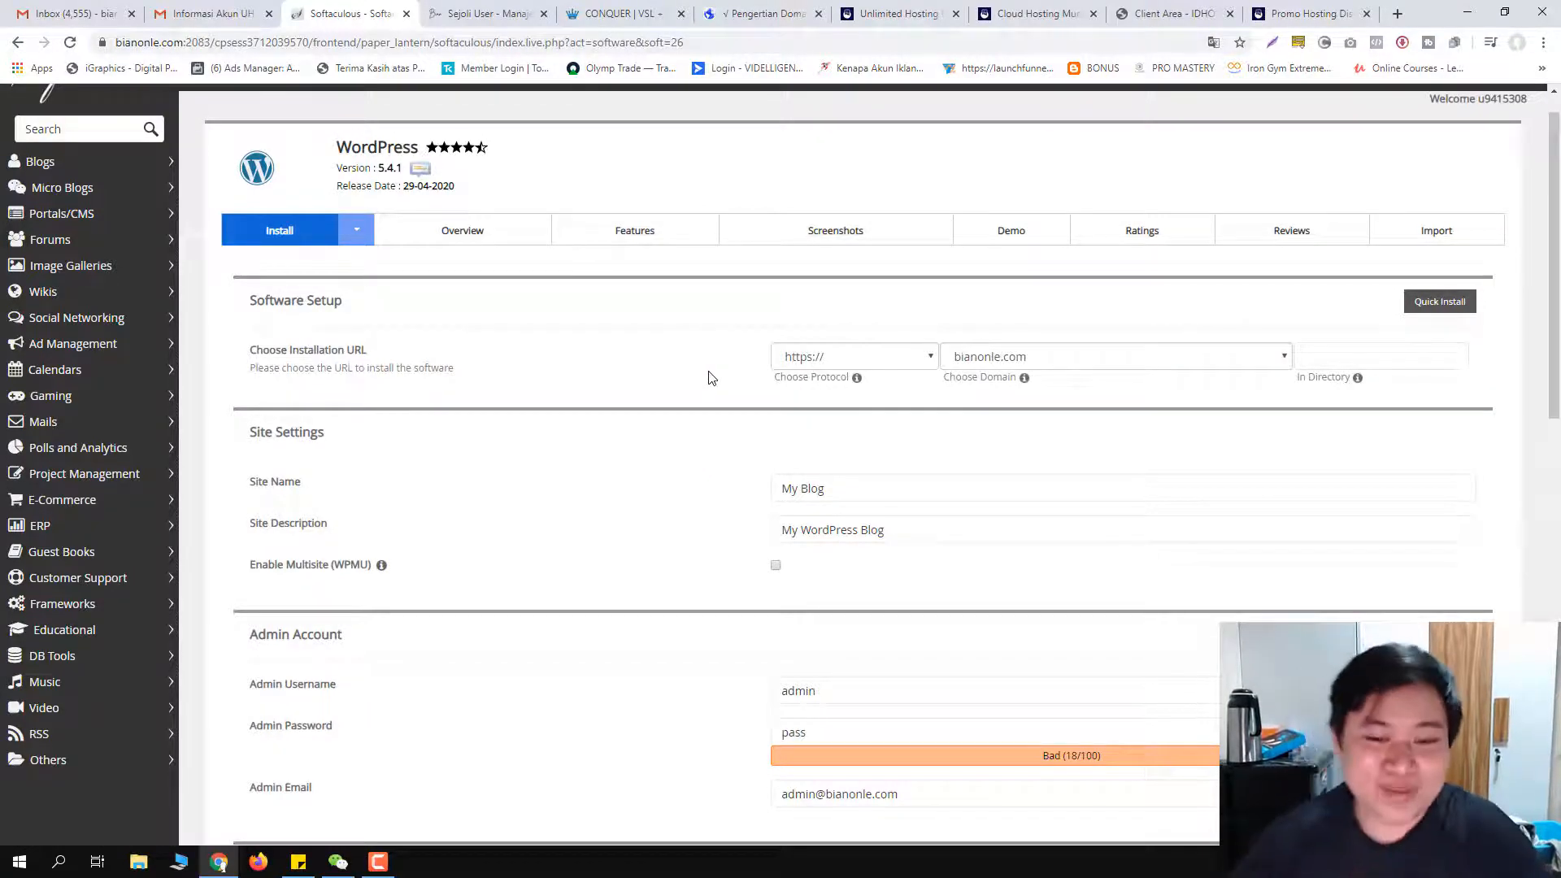
Step: Highlight the My Blog site name, site description, default admin username and password fields
drag(864, 485, 736, 497)
drag(904, 530, 749, 530)
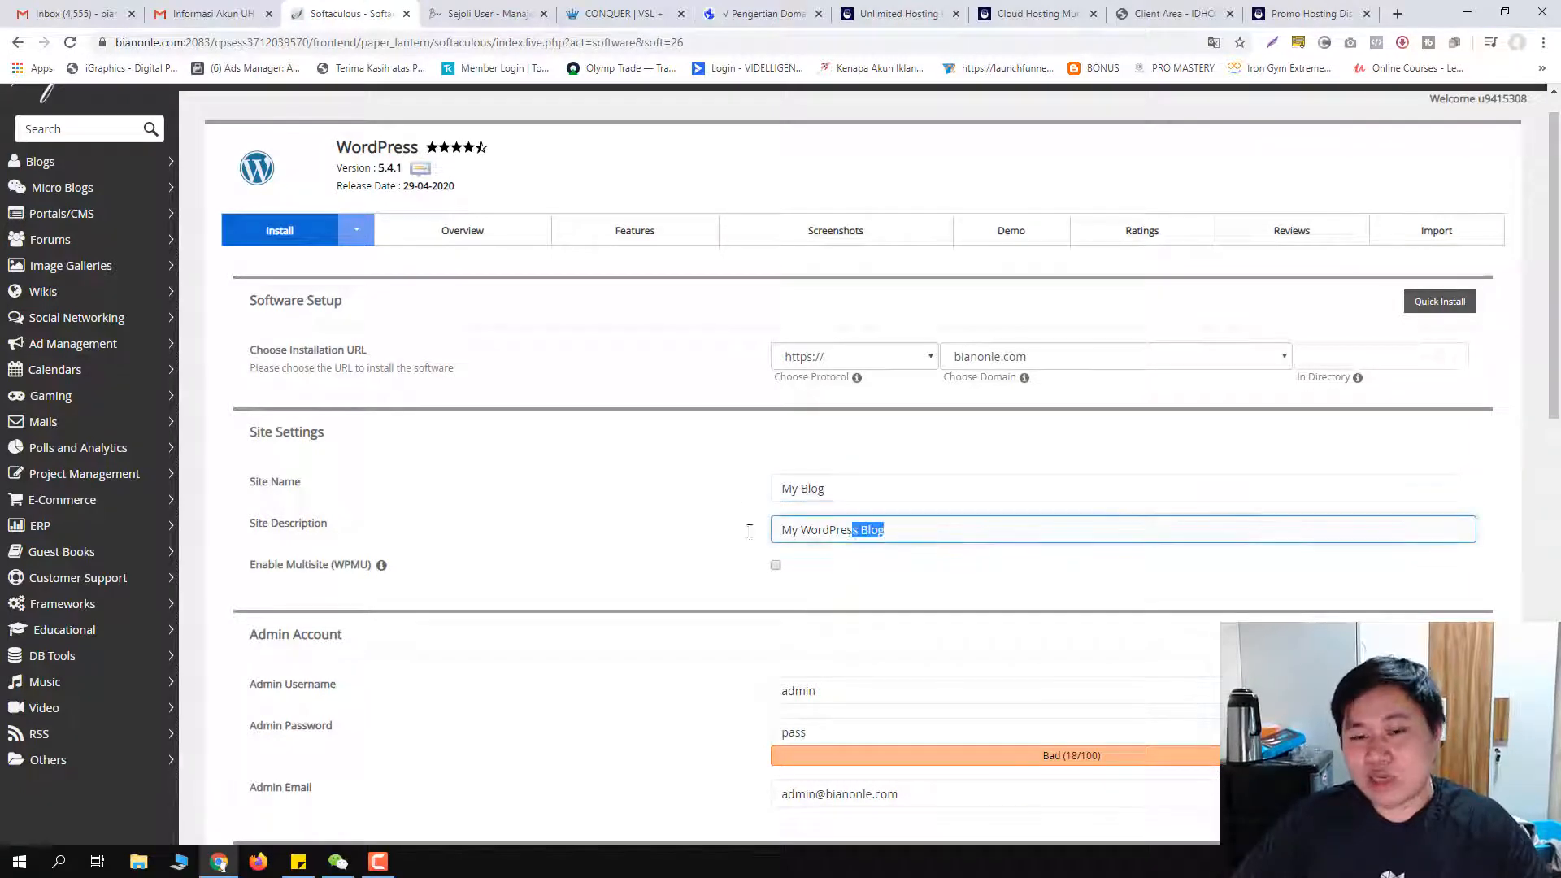
drag(866, 491, 637, 484)
click(637, 484)
scroll(732, 520, down, 2)
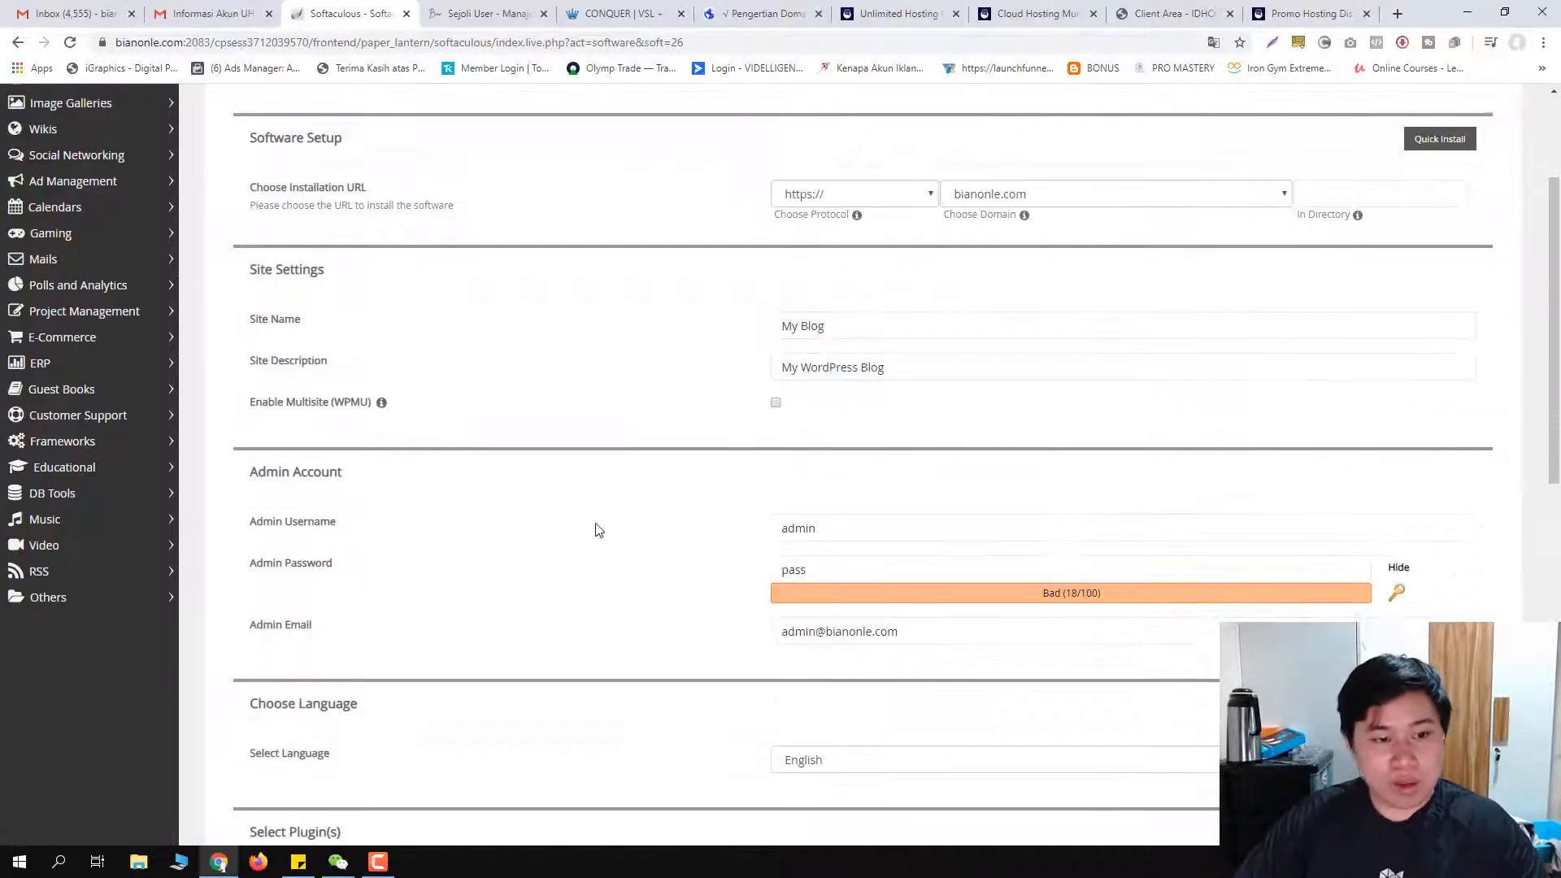
click(843, 527)
drag(842, 527, 596, 535)
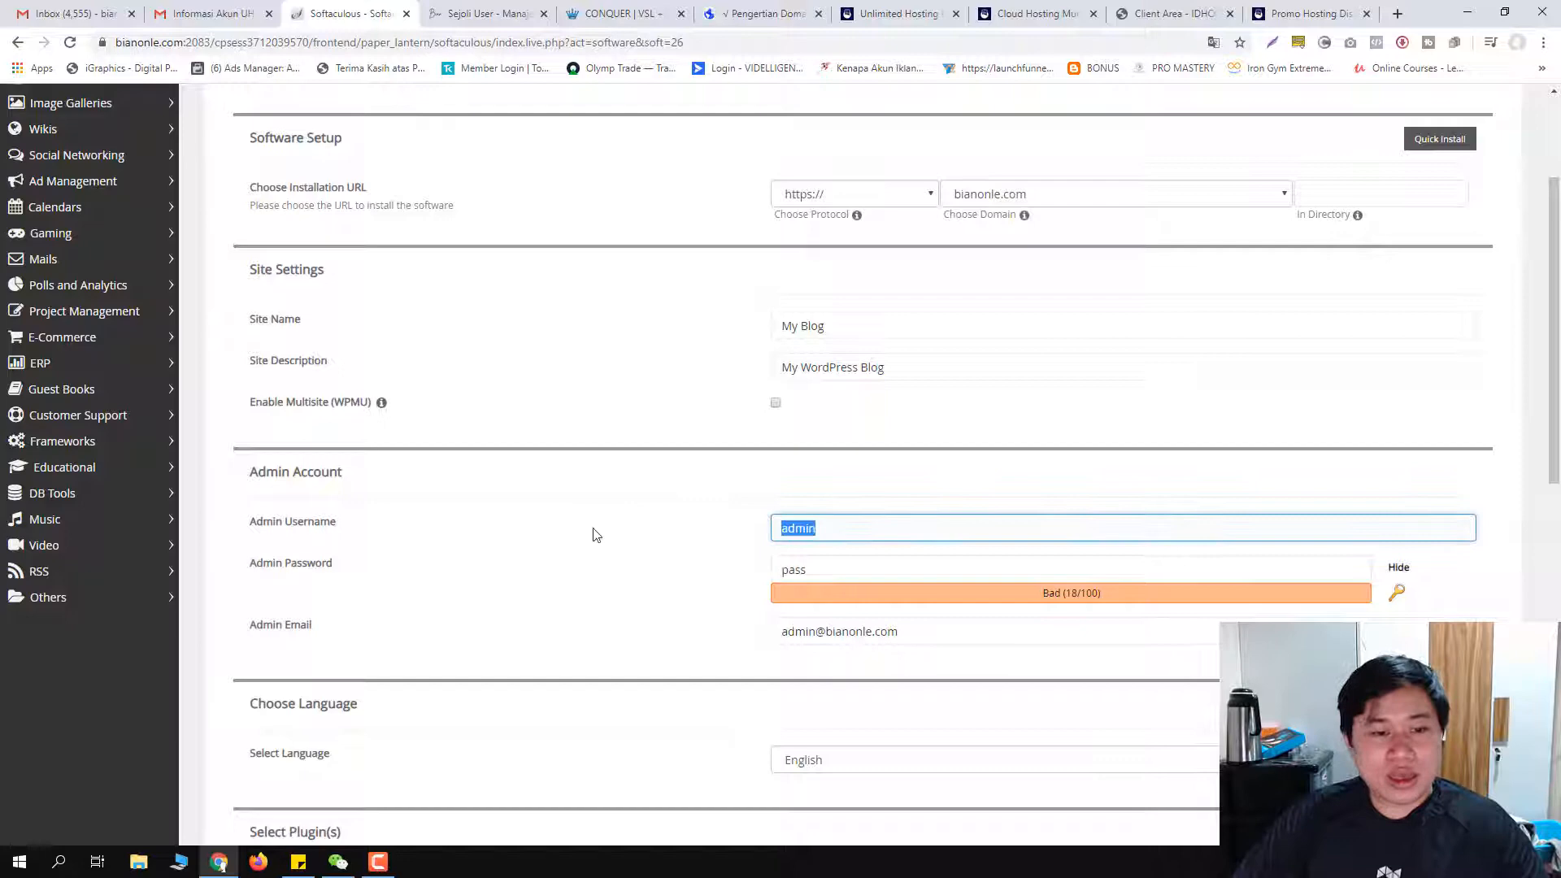
click(836, 571)
click(850, 529)
drag(851, 529, 753, 546)
drag(838, 571, 789, 569)
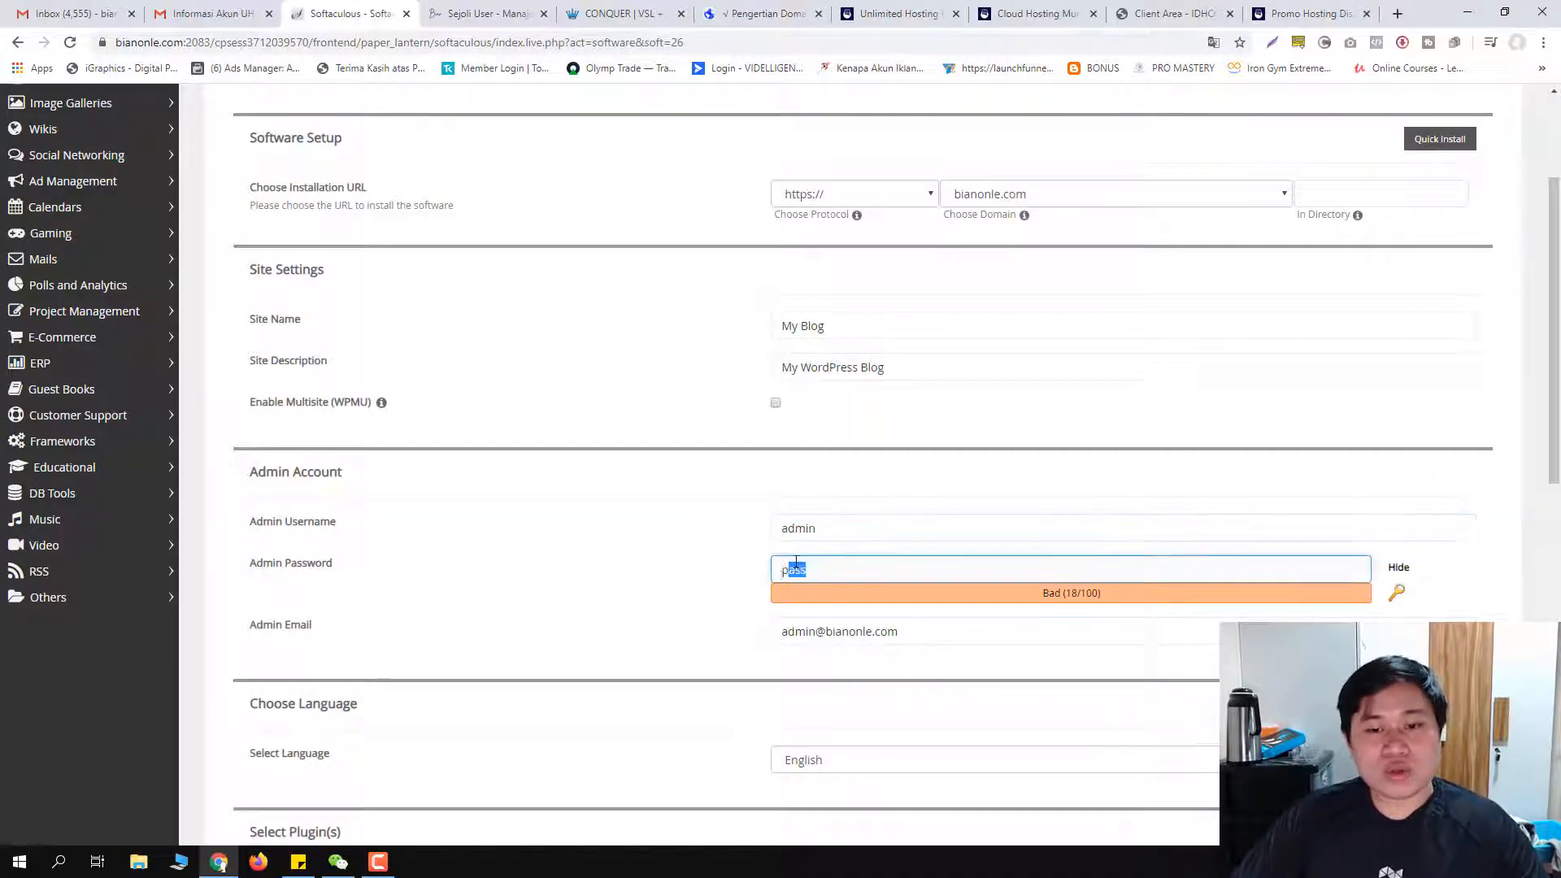
click(849, 522)
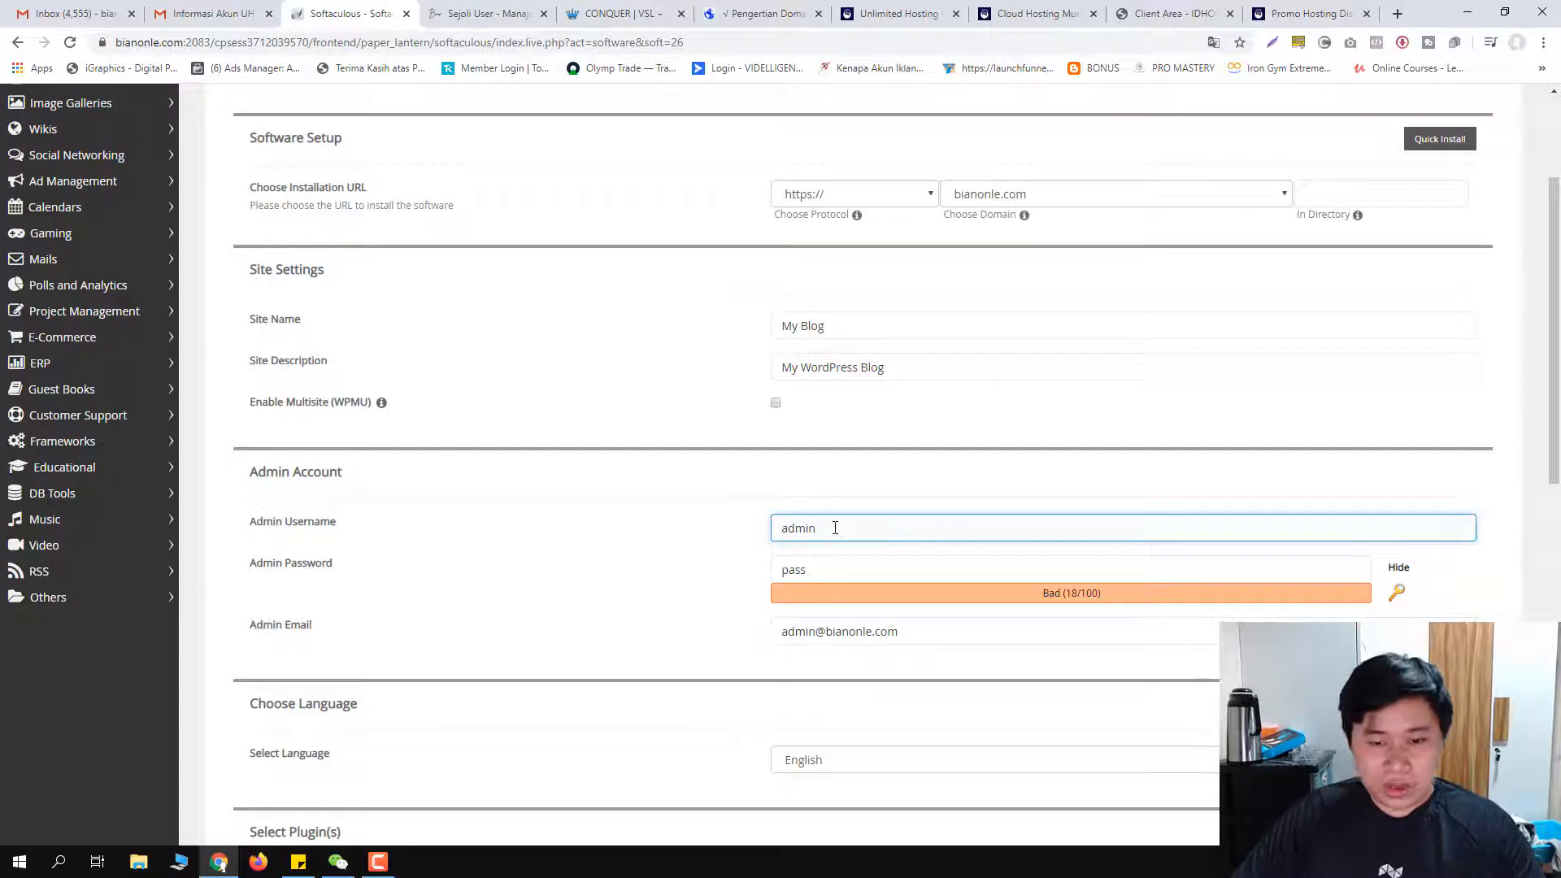
Step: Try sample admin usernames, then leave the Admin Username field blank
drag(822, 528, 775, 522)
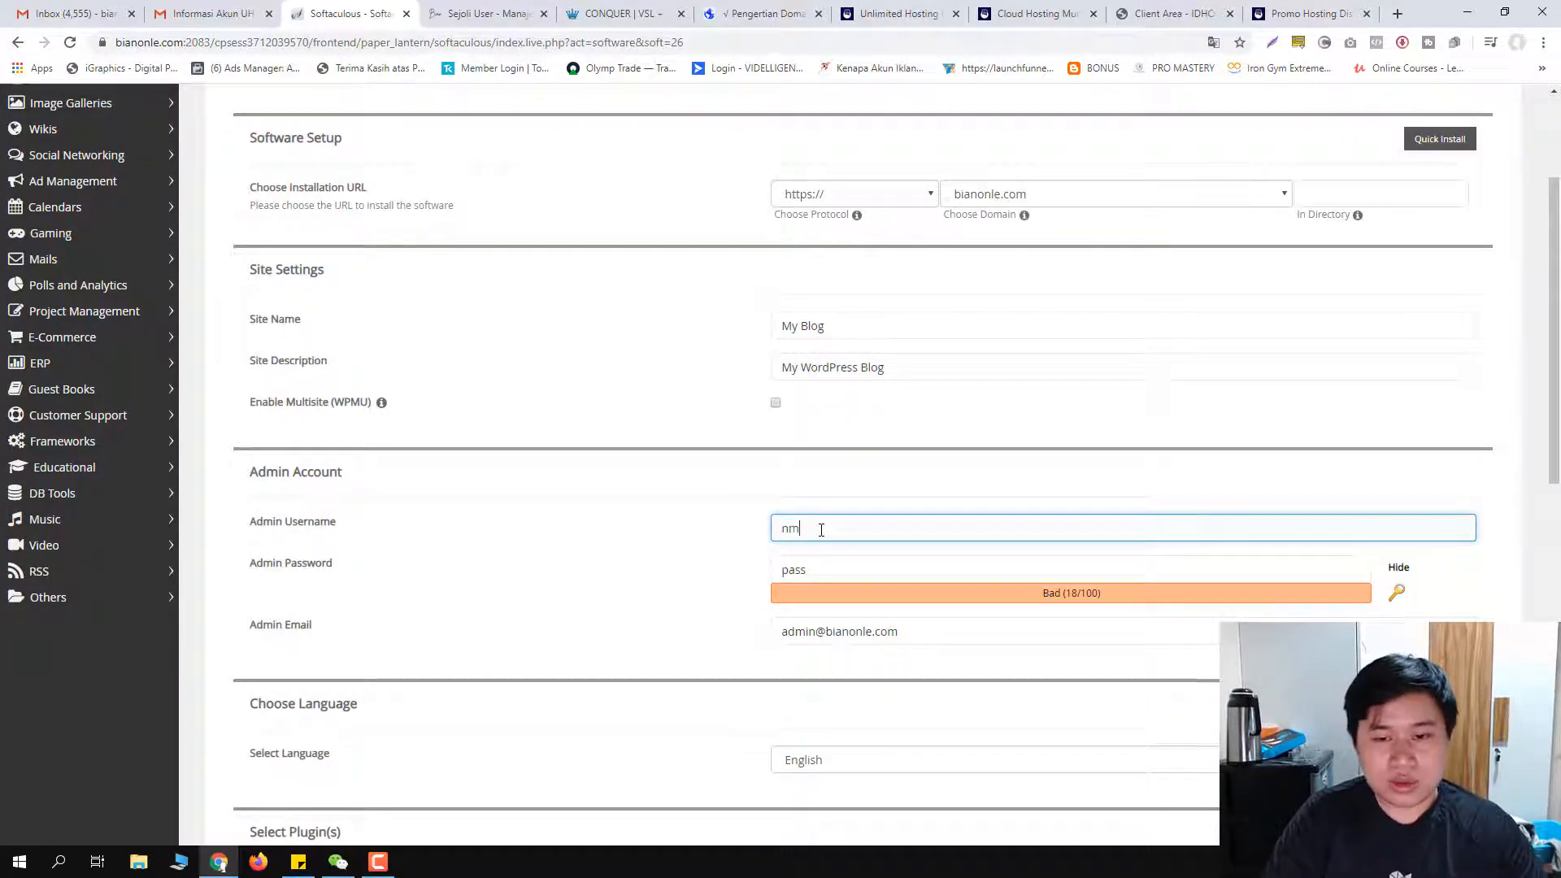
text(namaku jo)
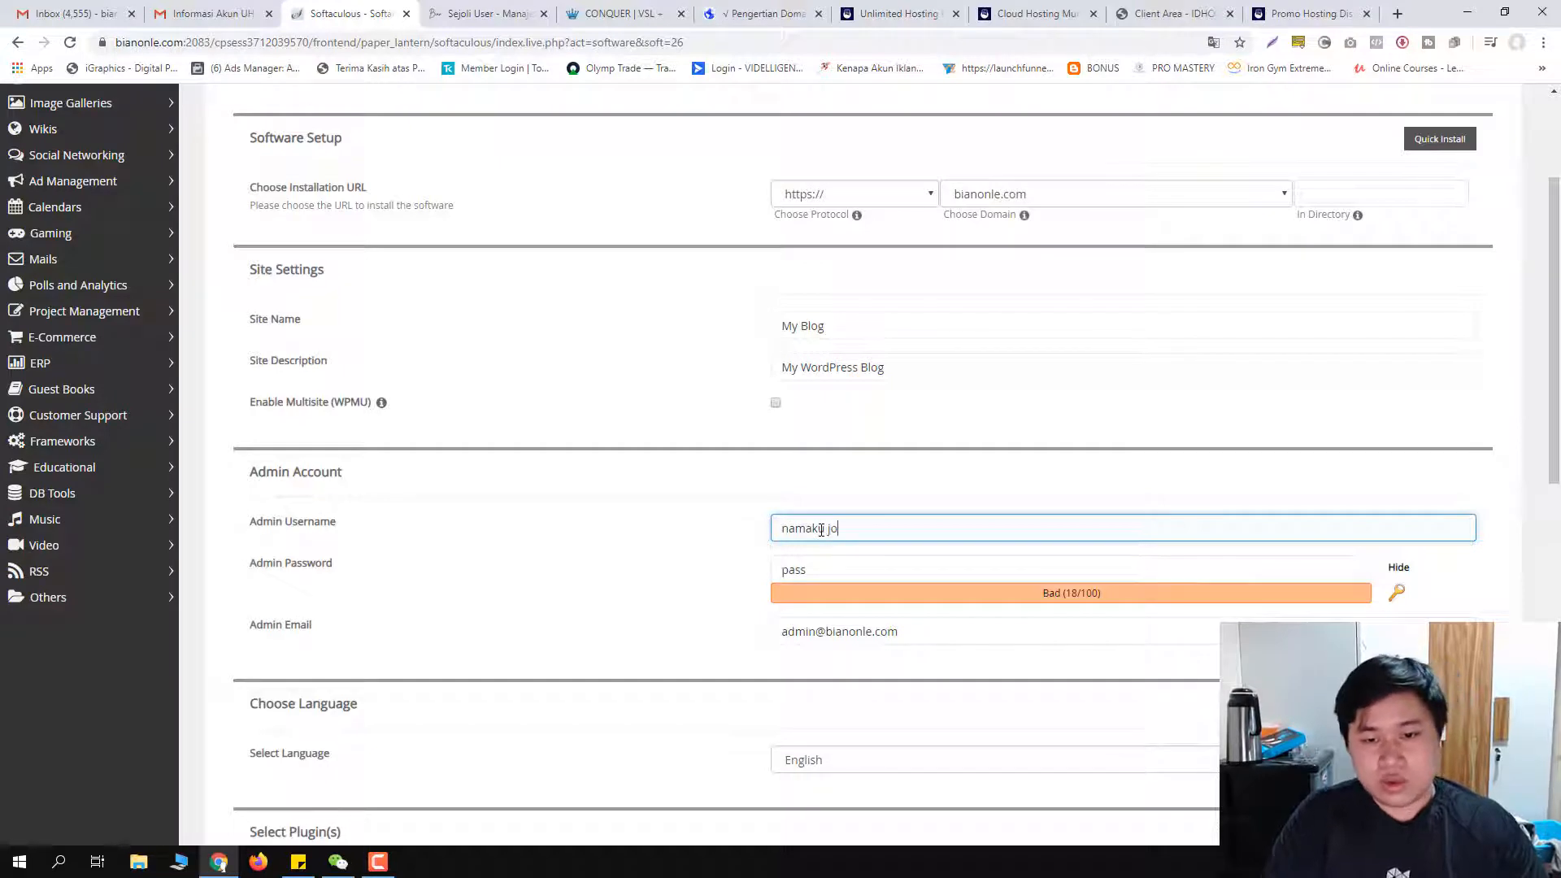
text(im)
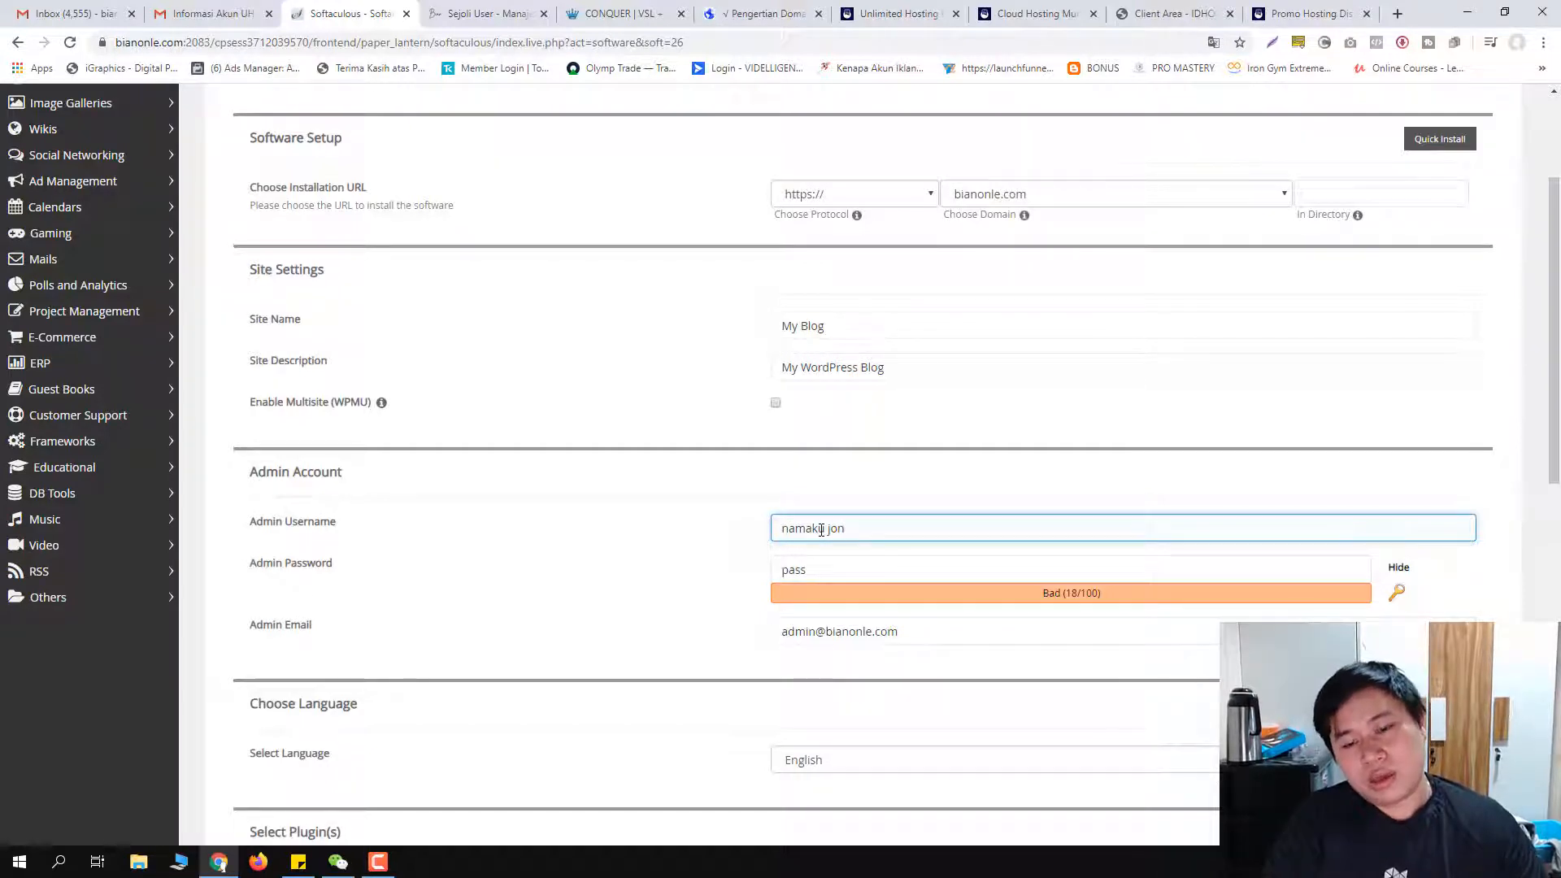
key(BackSpace)
key(BackSpace)
key(BackSpace)
key(BackSpace)
key(BackSpace)
text(z)
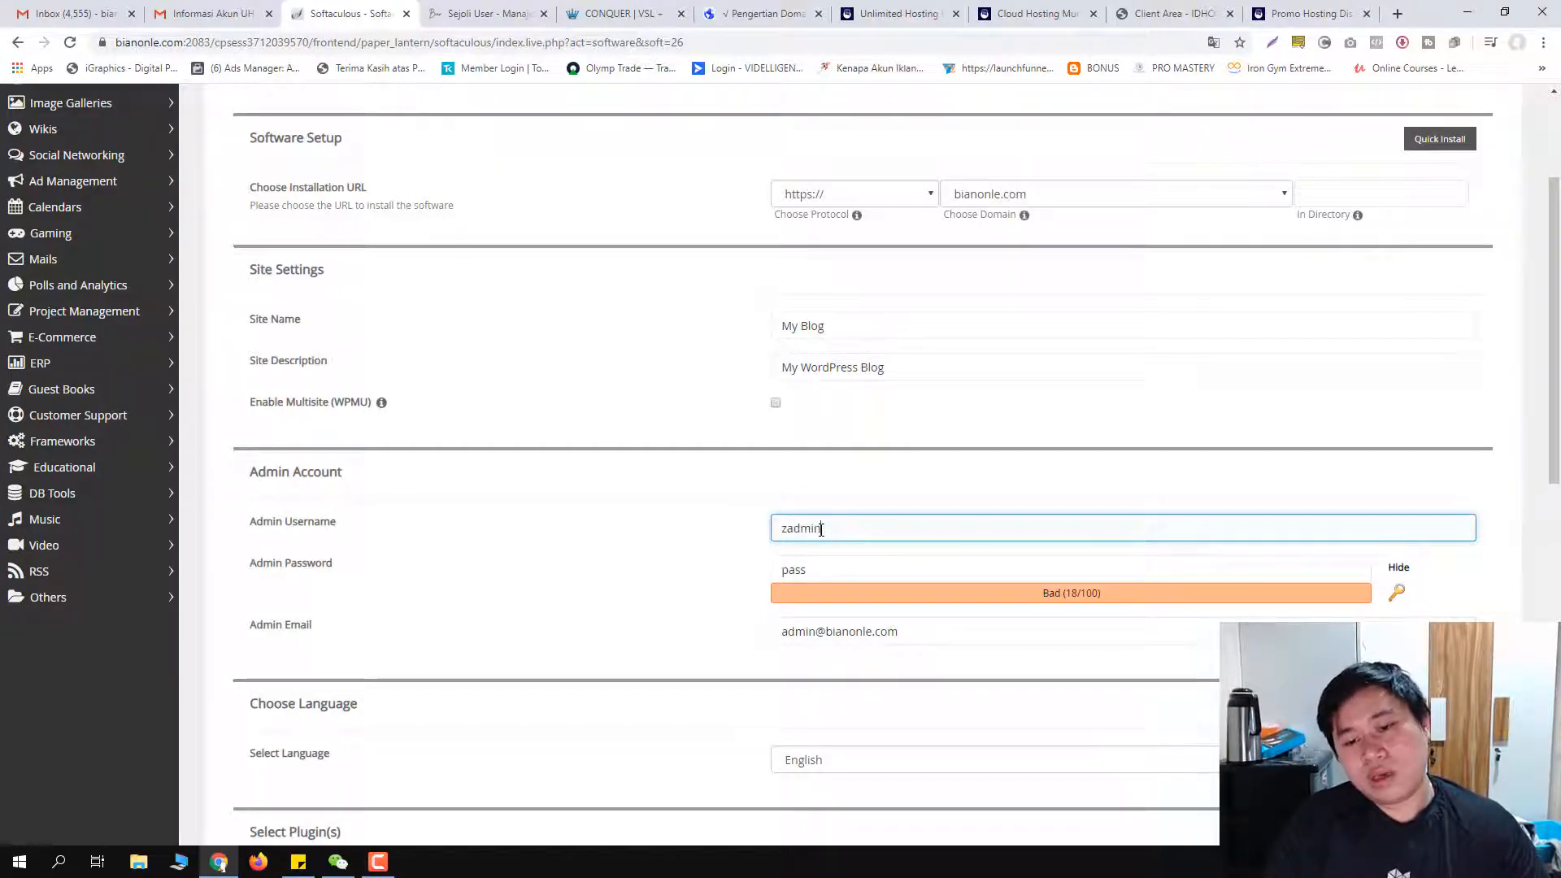
text(admin)
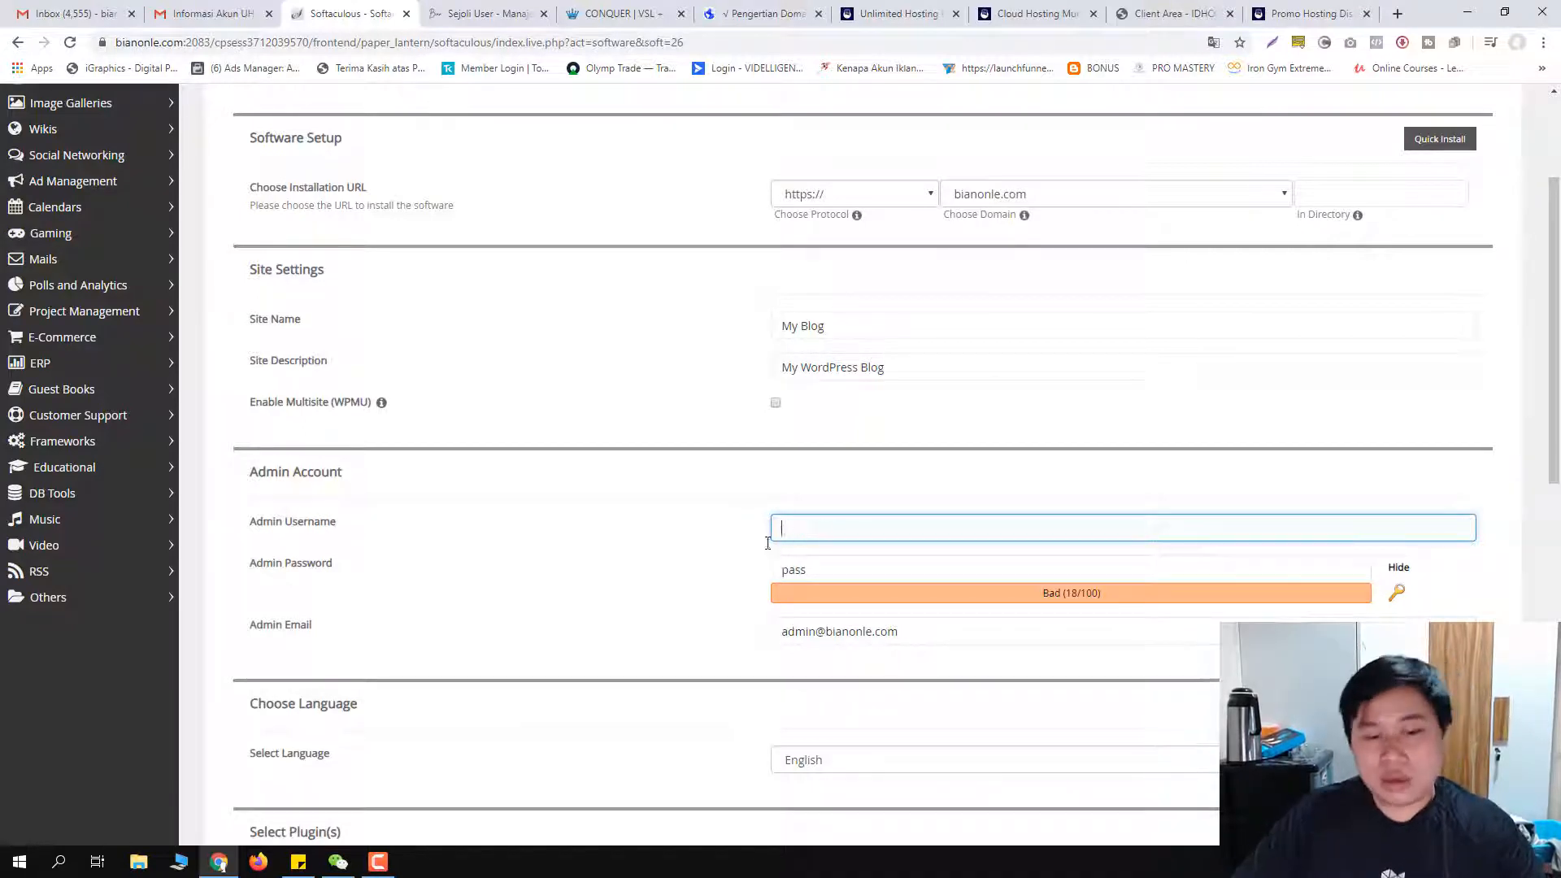
click(641, 551)
click(847, 570)
click(692, 592)
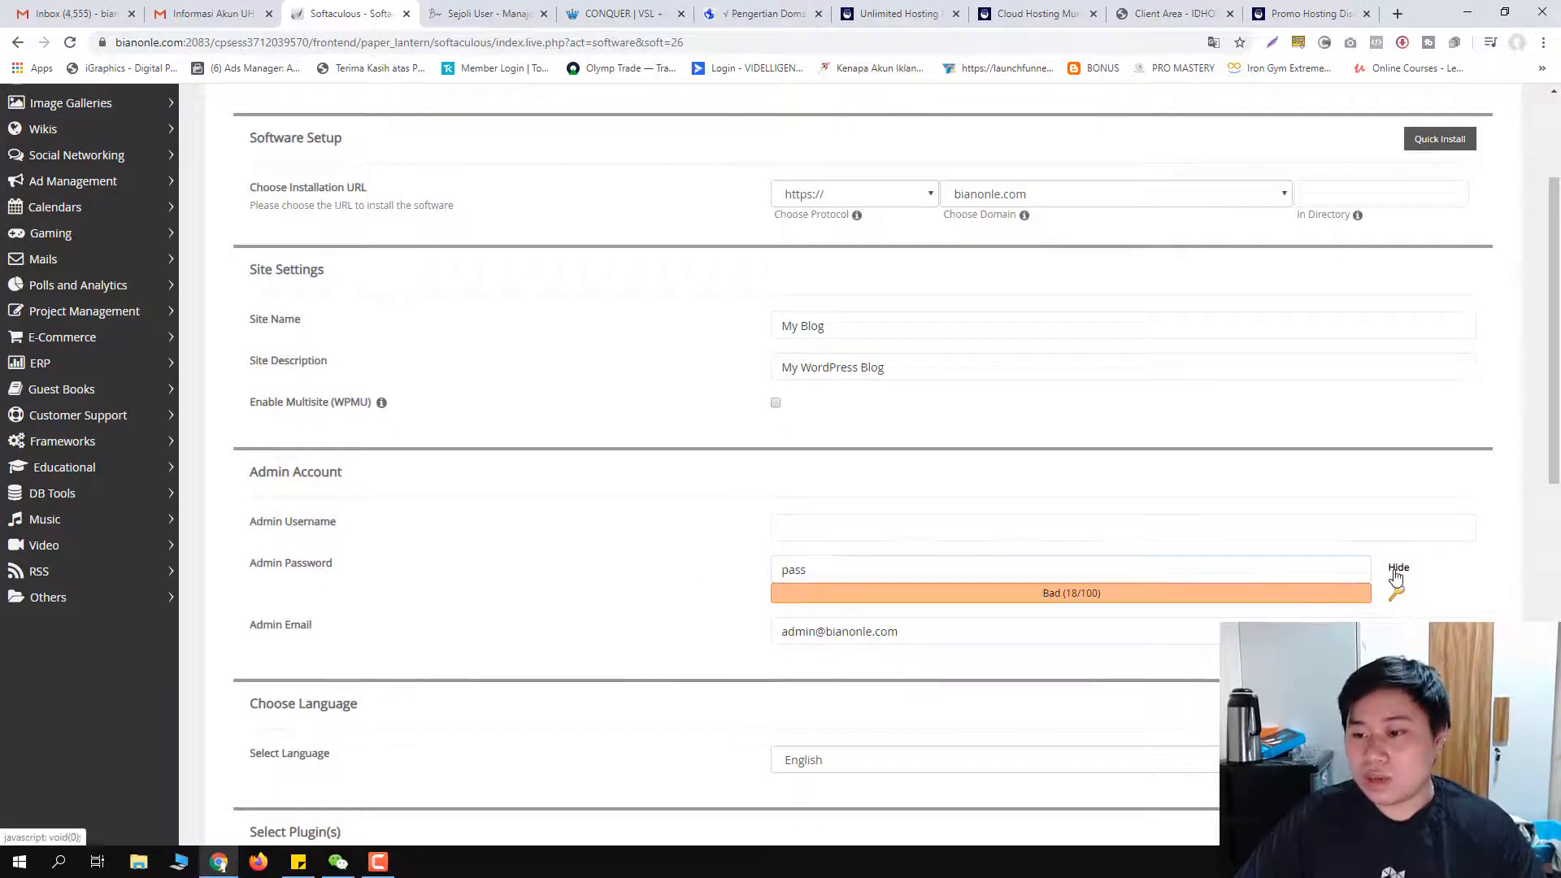
scroll(536, 577, down, 2)
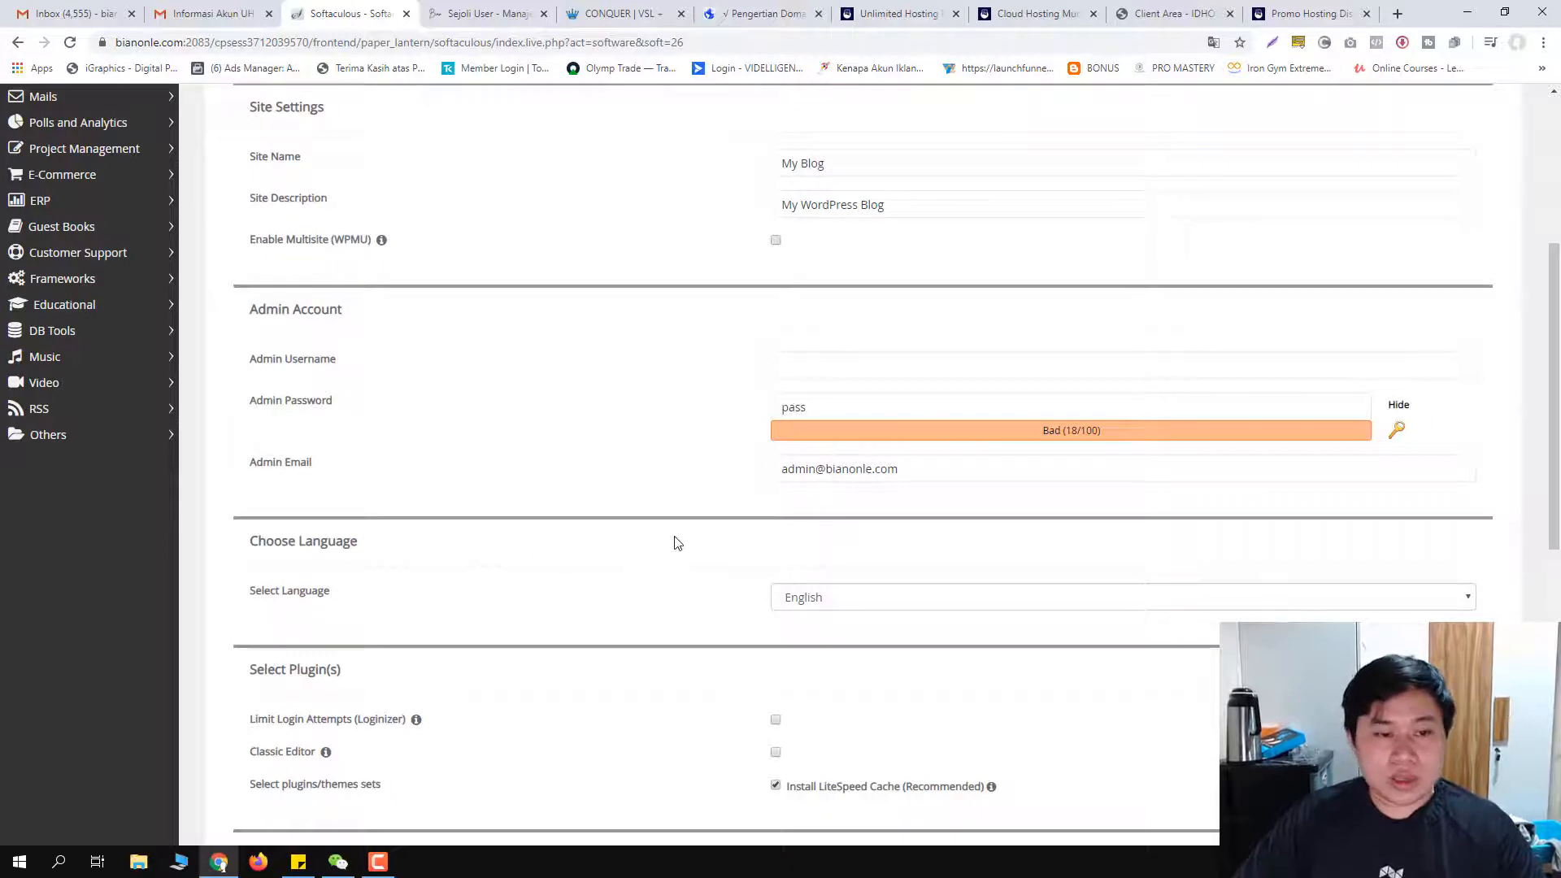
click(801, 468)
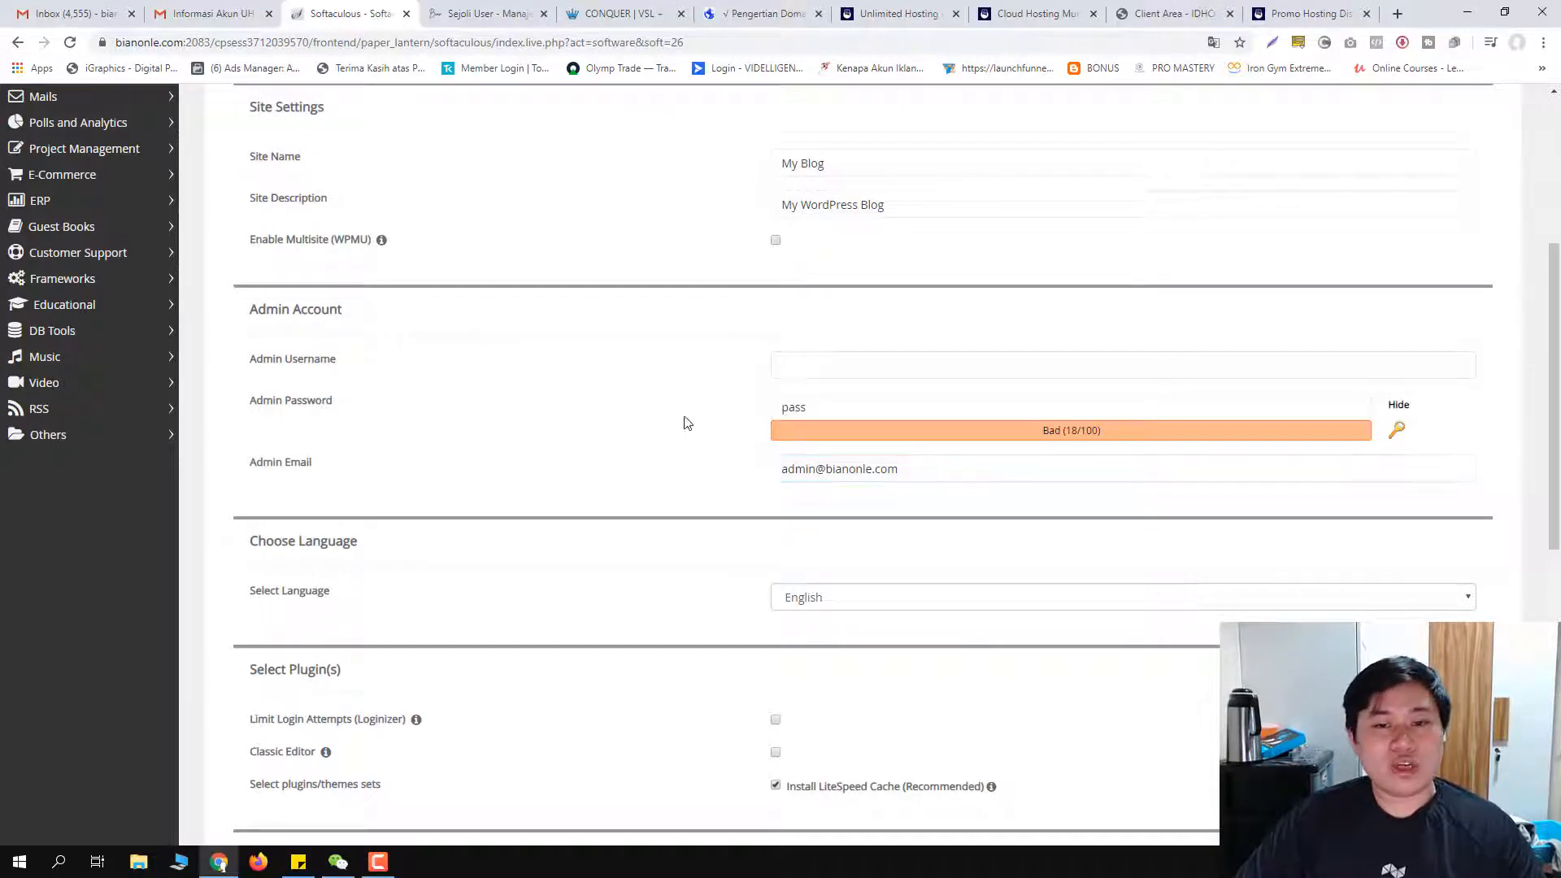
scroll(704, 474, down, 1)
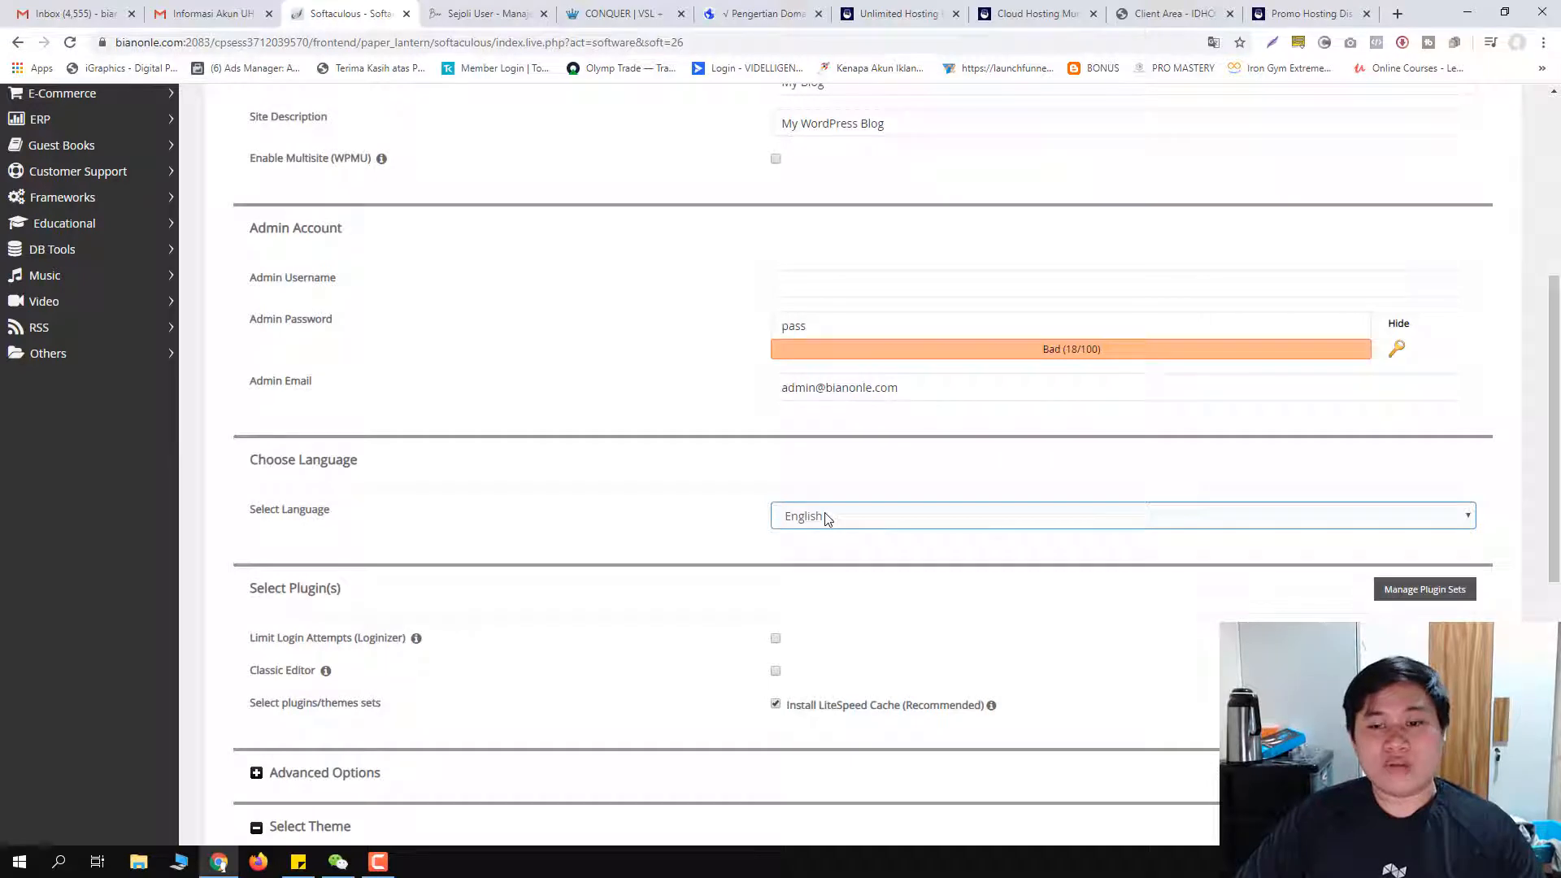
click(827, 519)
click(599, 495)
scroll(600, 493, down, 2)
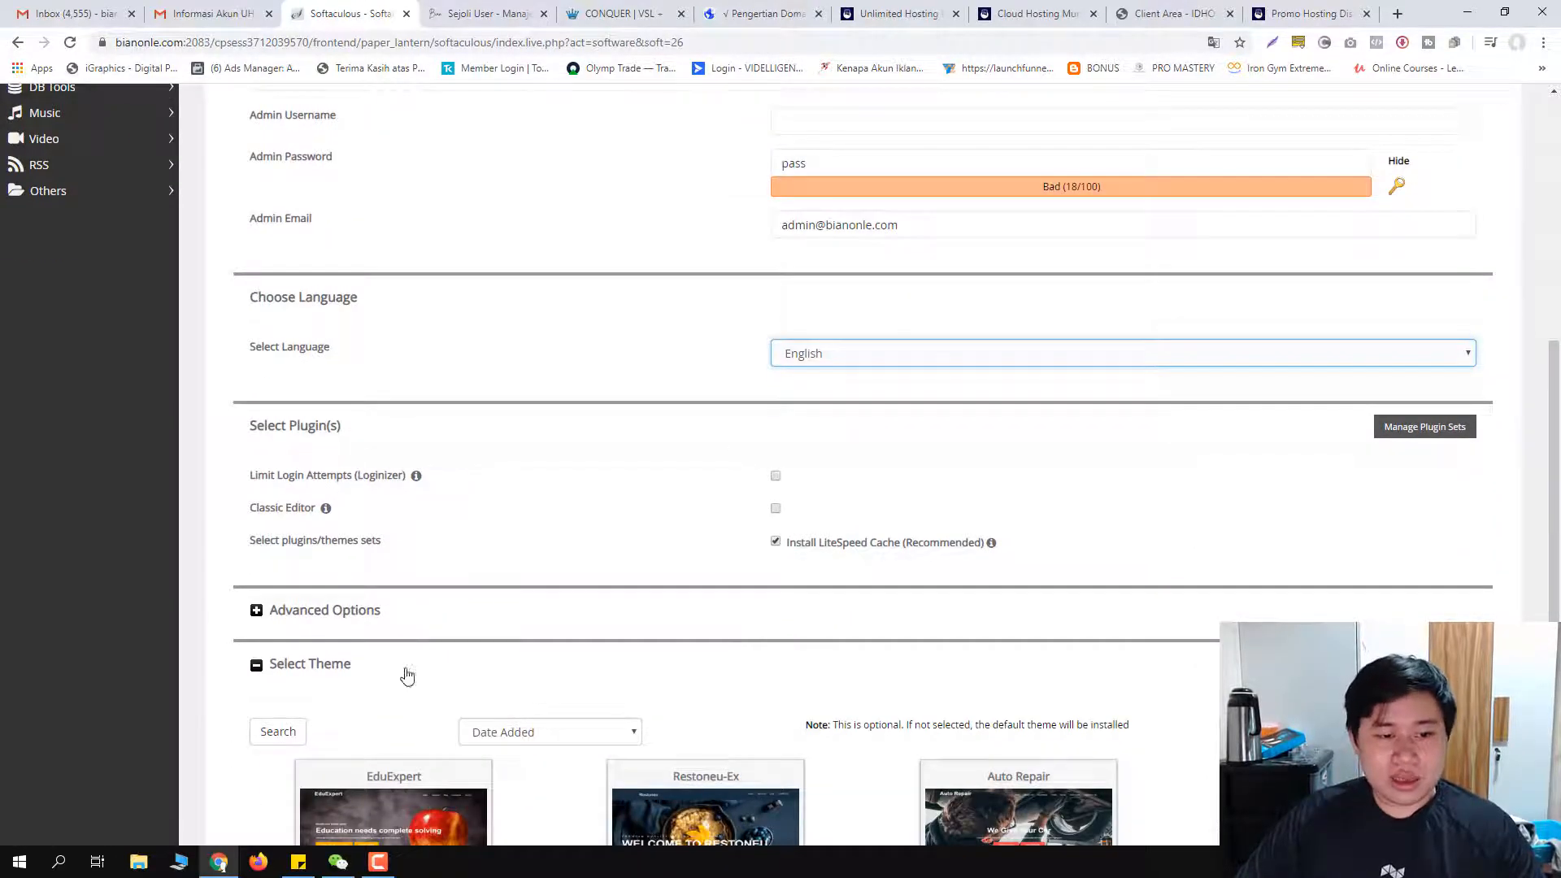
scroll(400, 672, down, 4)
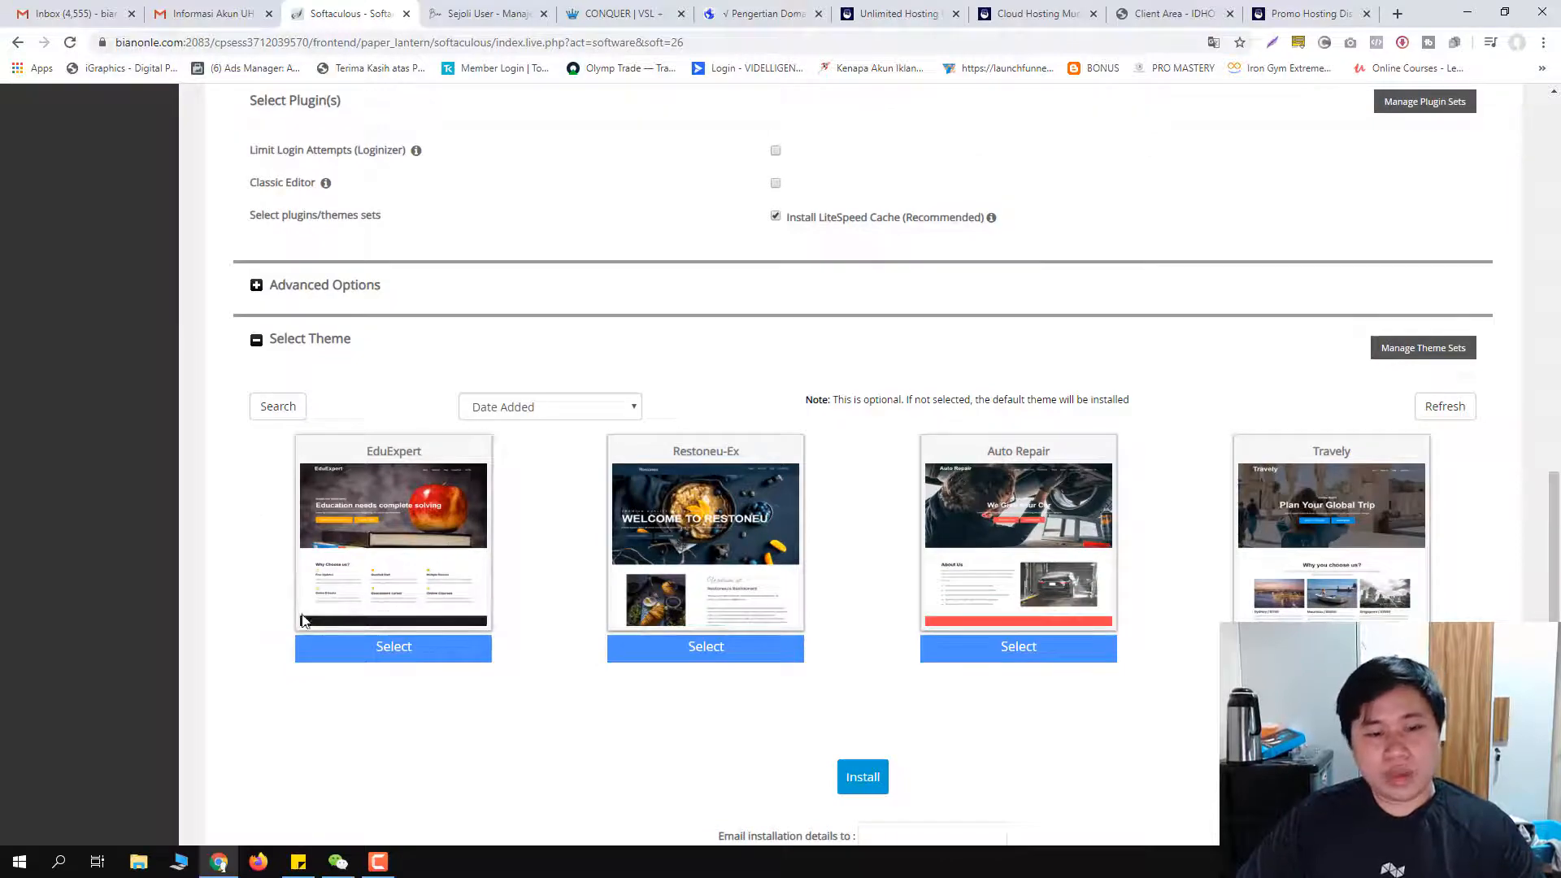
scroll(959, 670, up, 10)
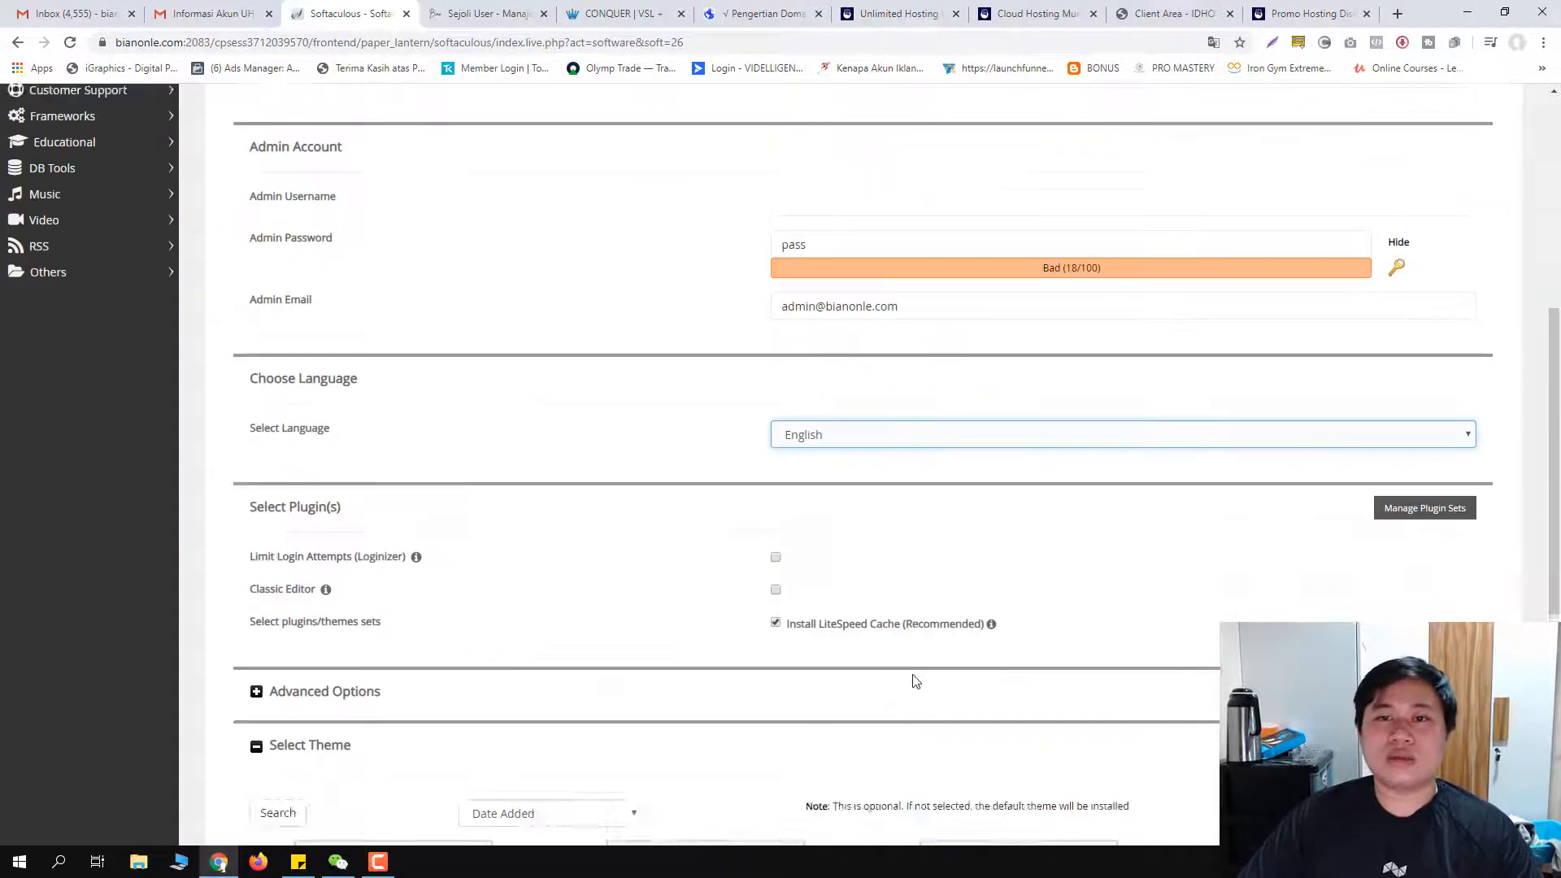
scroll(471, 383, down, 10)
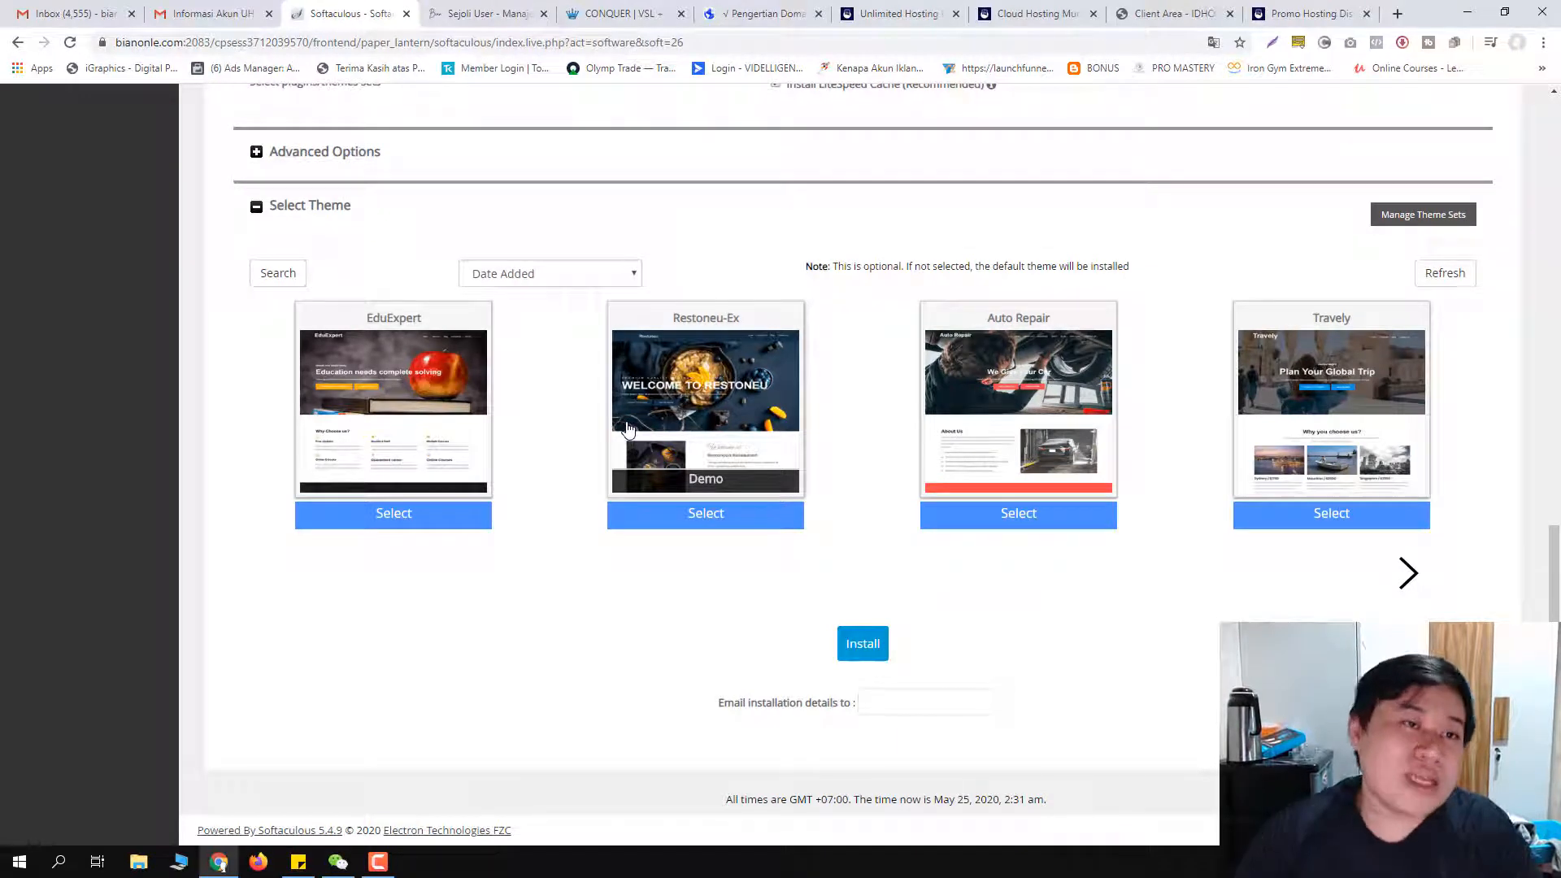
click(893, 702)
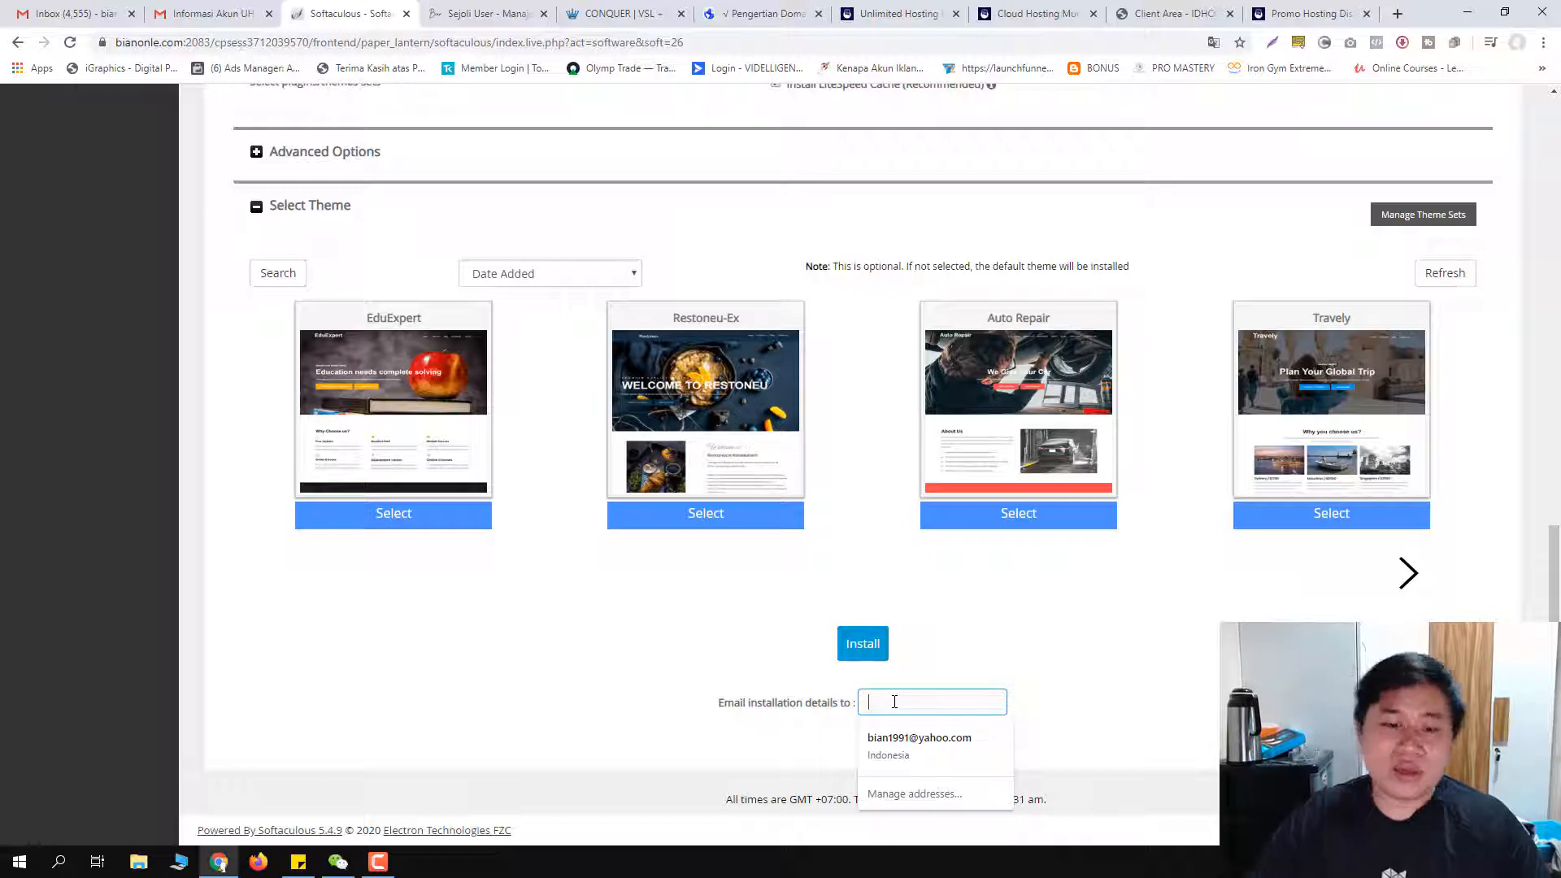
click(552, 654)
scroll(643, 648, up, 13)
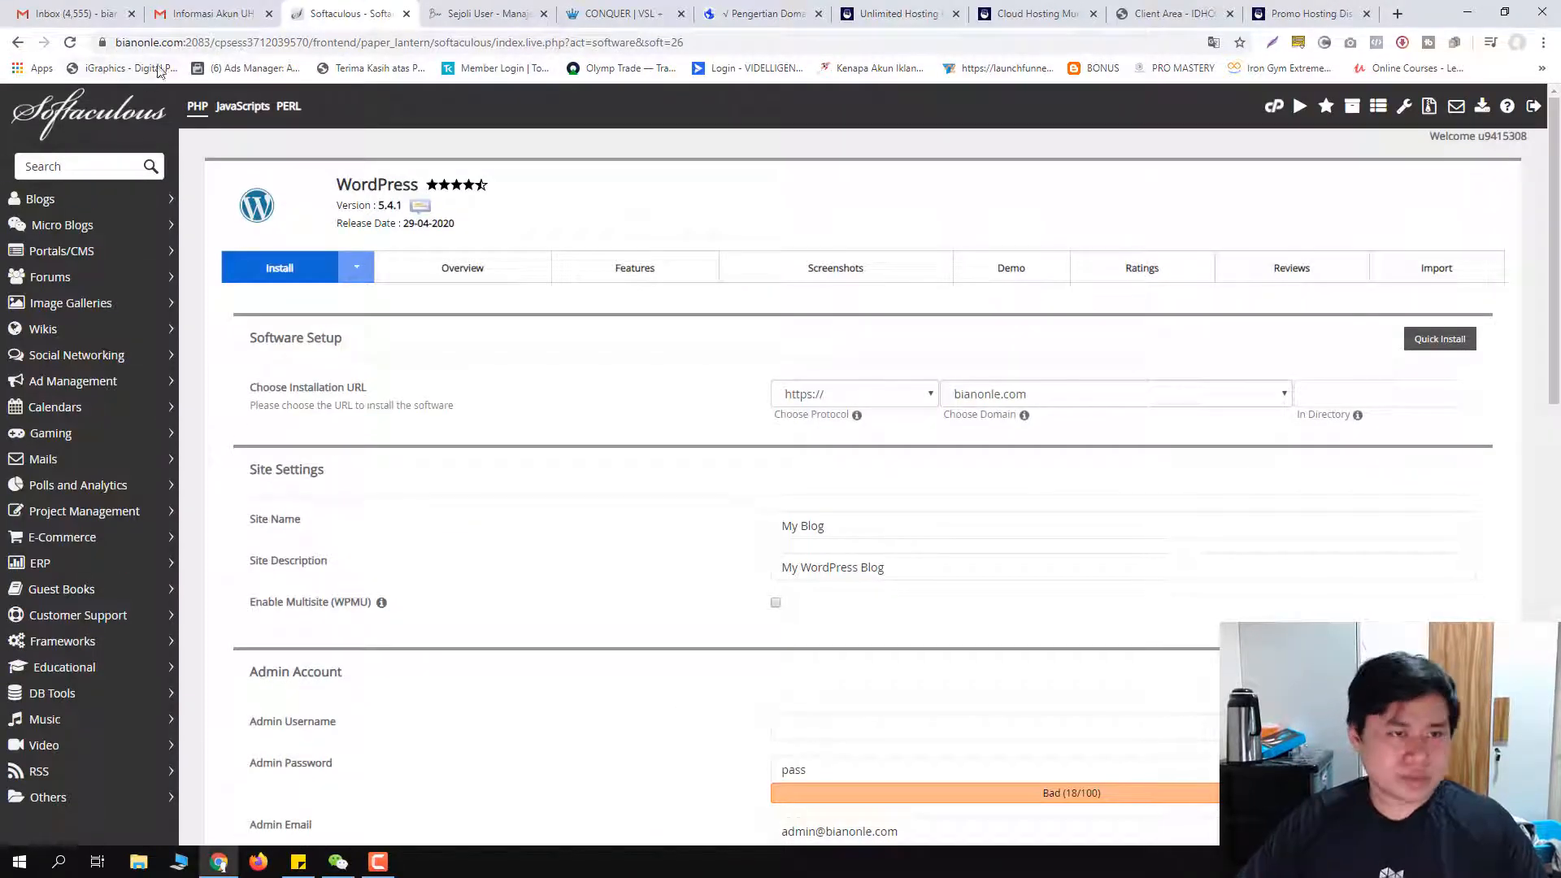
Step: Try loading namakujoni.com/wp-admin, which ends on a site-not-found page
click(221, 45)
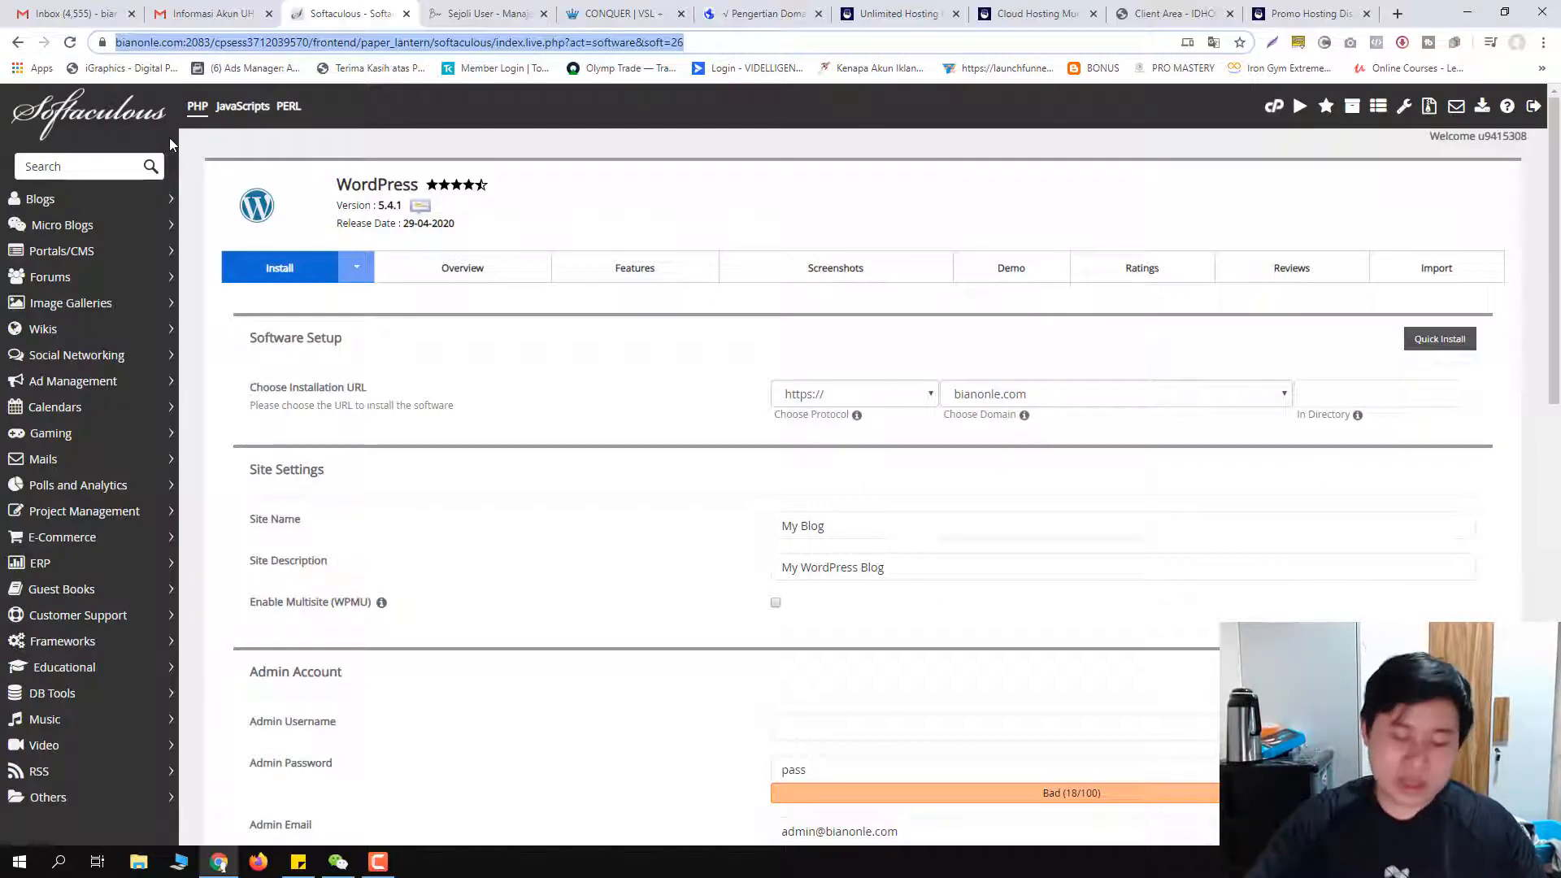
text(namak)
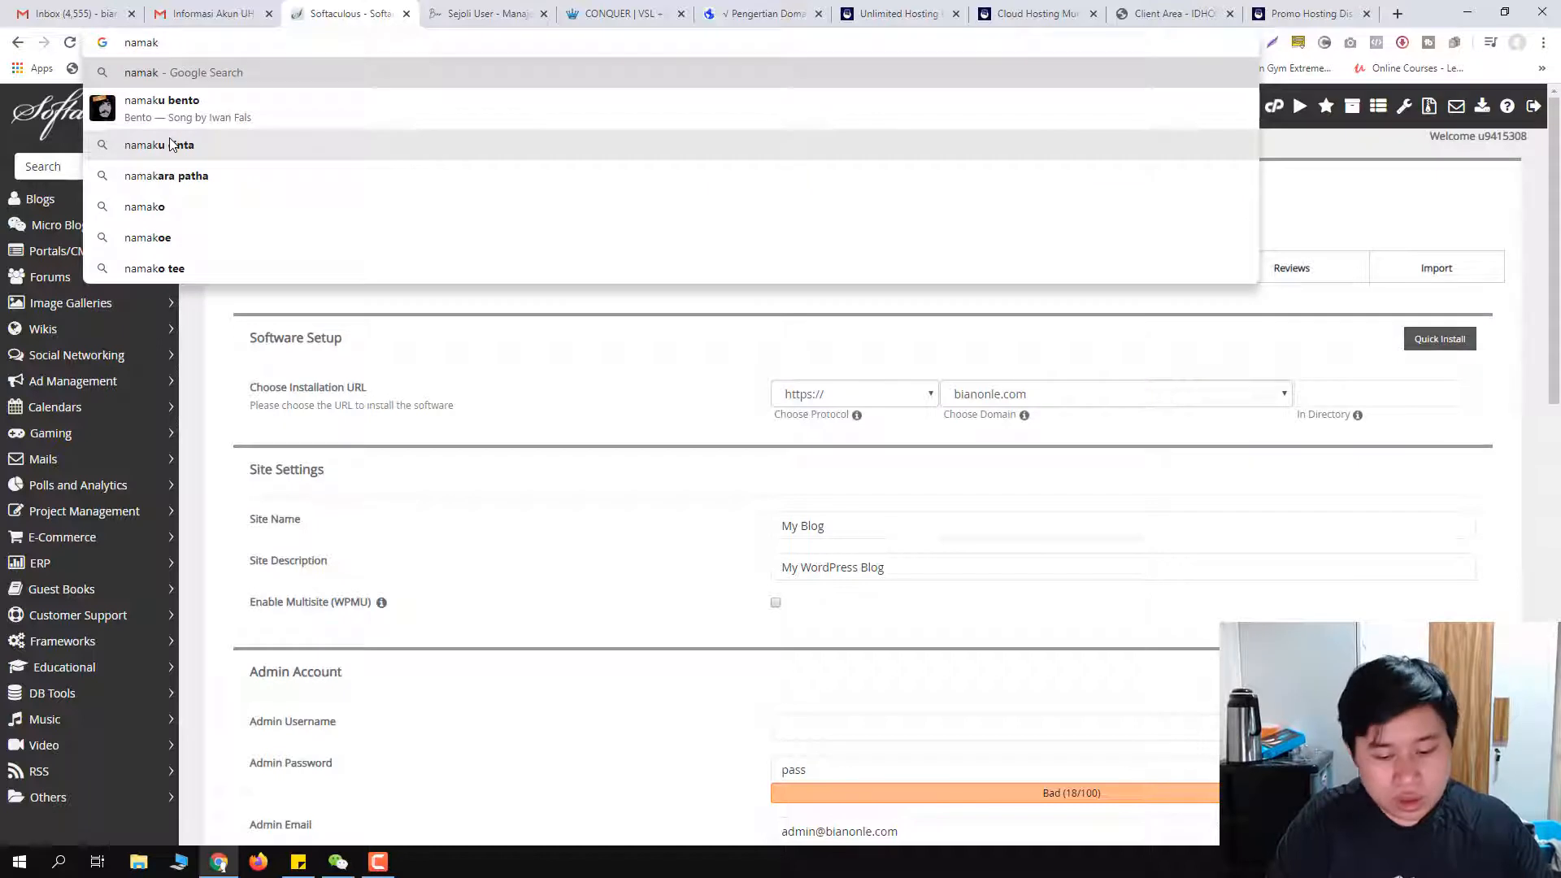
text(ujoni.com/w)
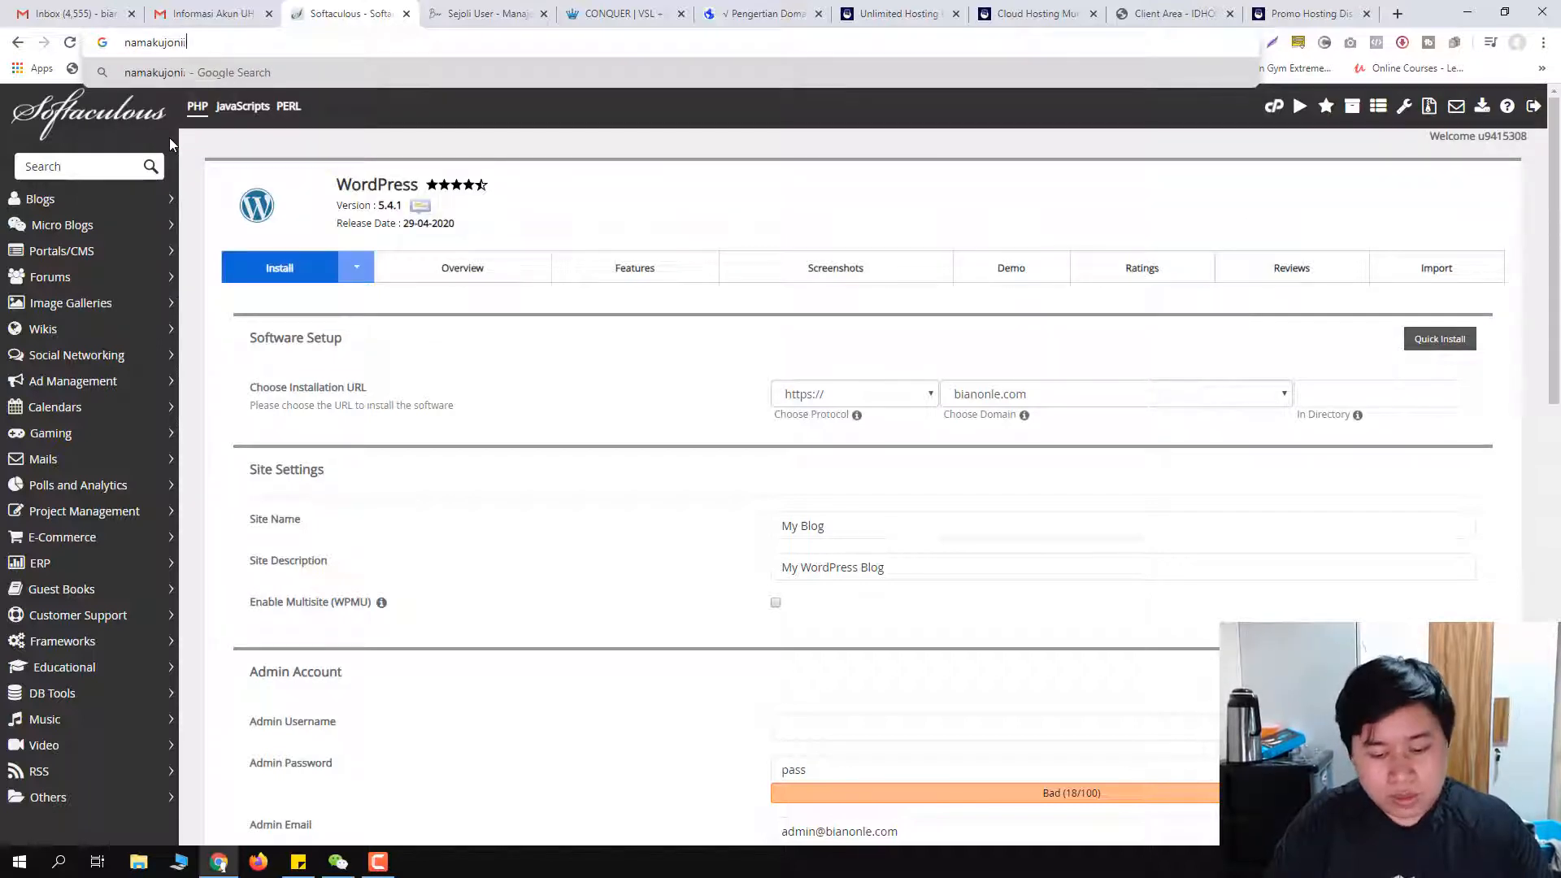
text(p-admin)
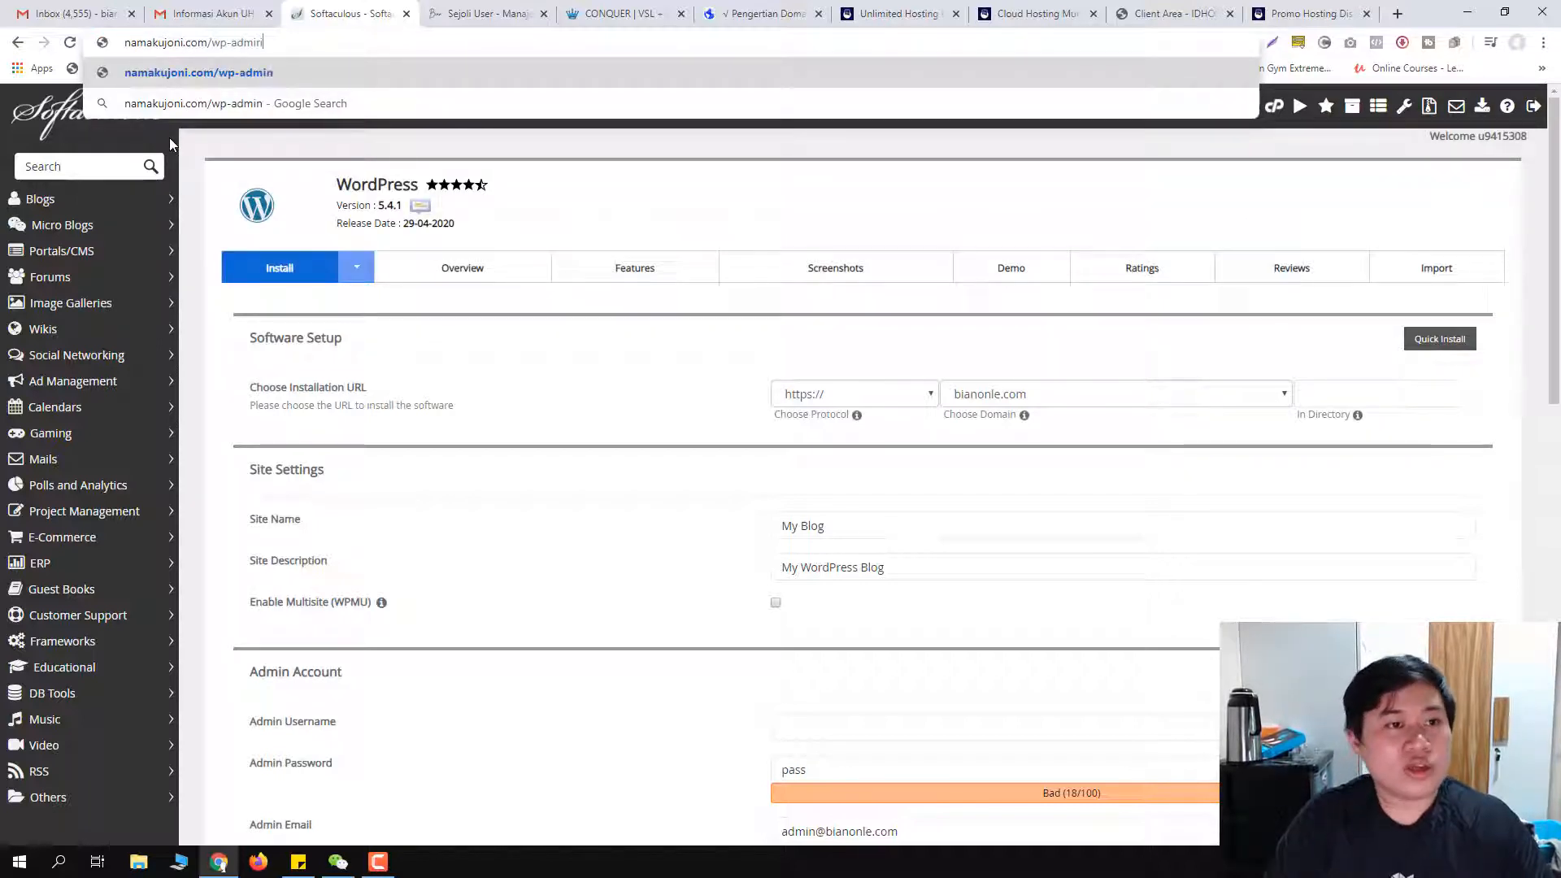
key(Return)
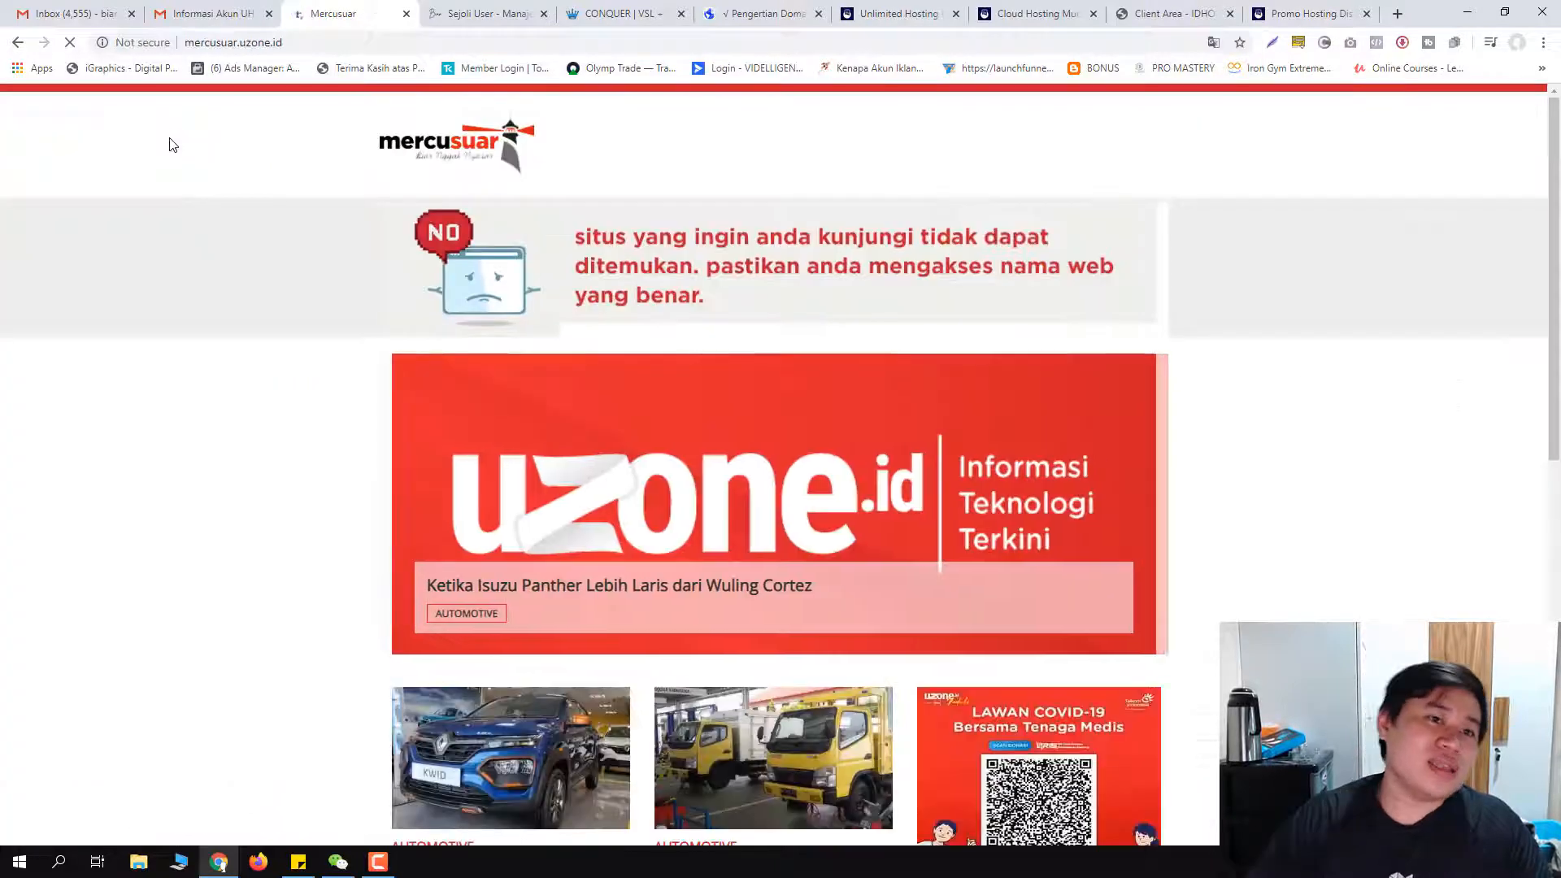
Step: Load the bianonle.com/wp-admin address, correcting a typo in the path
click(284, 43)
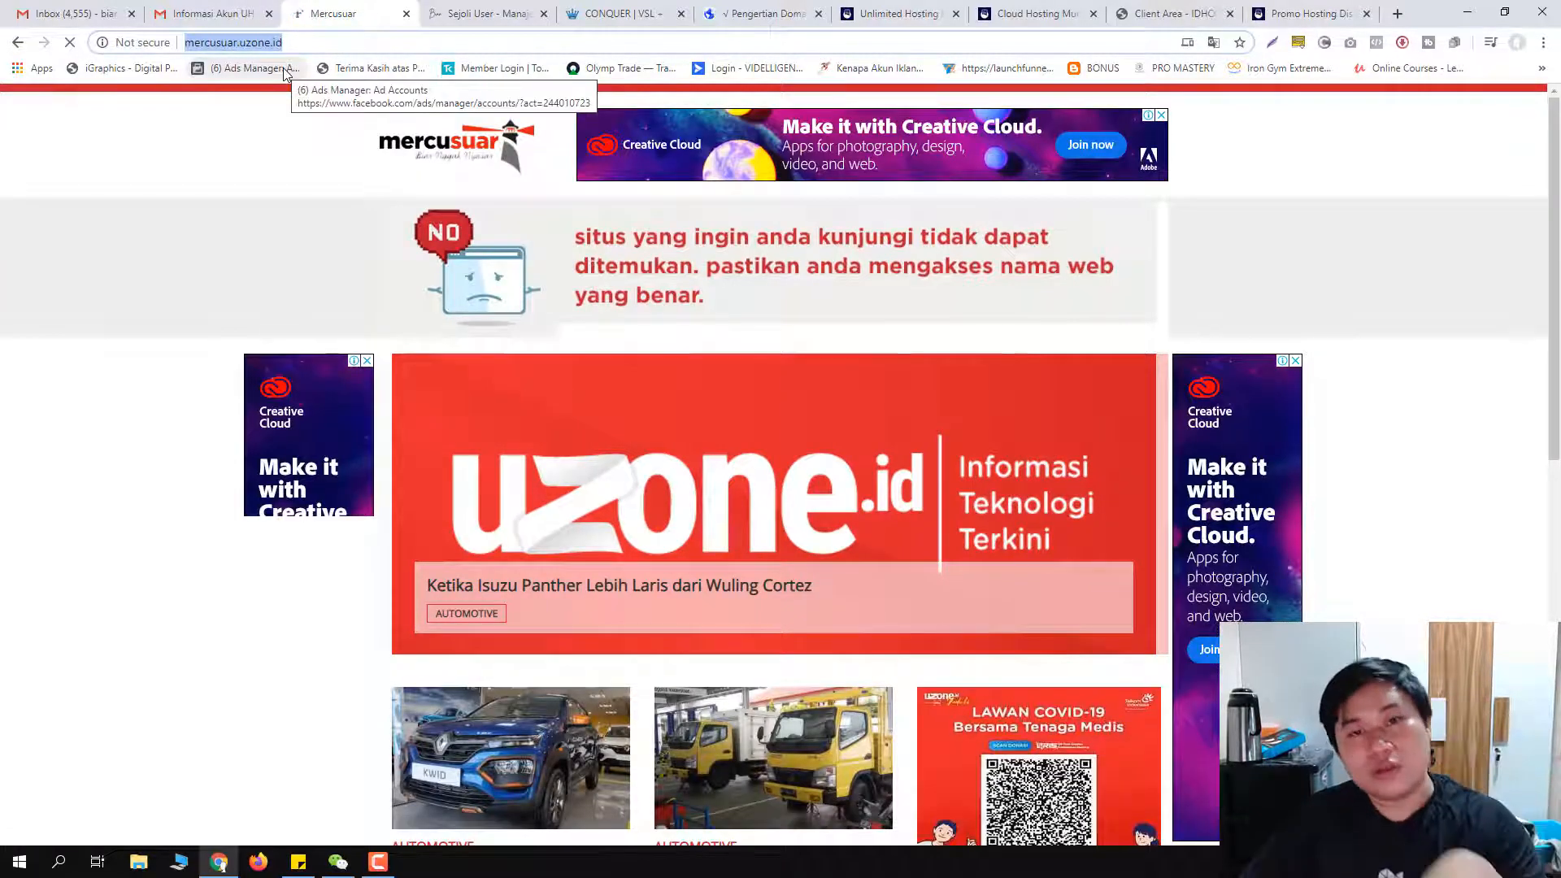
text(b)
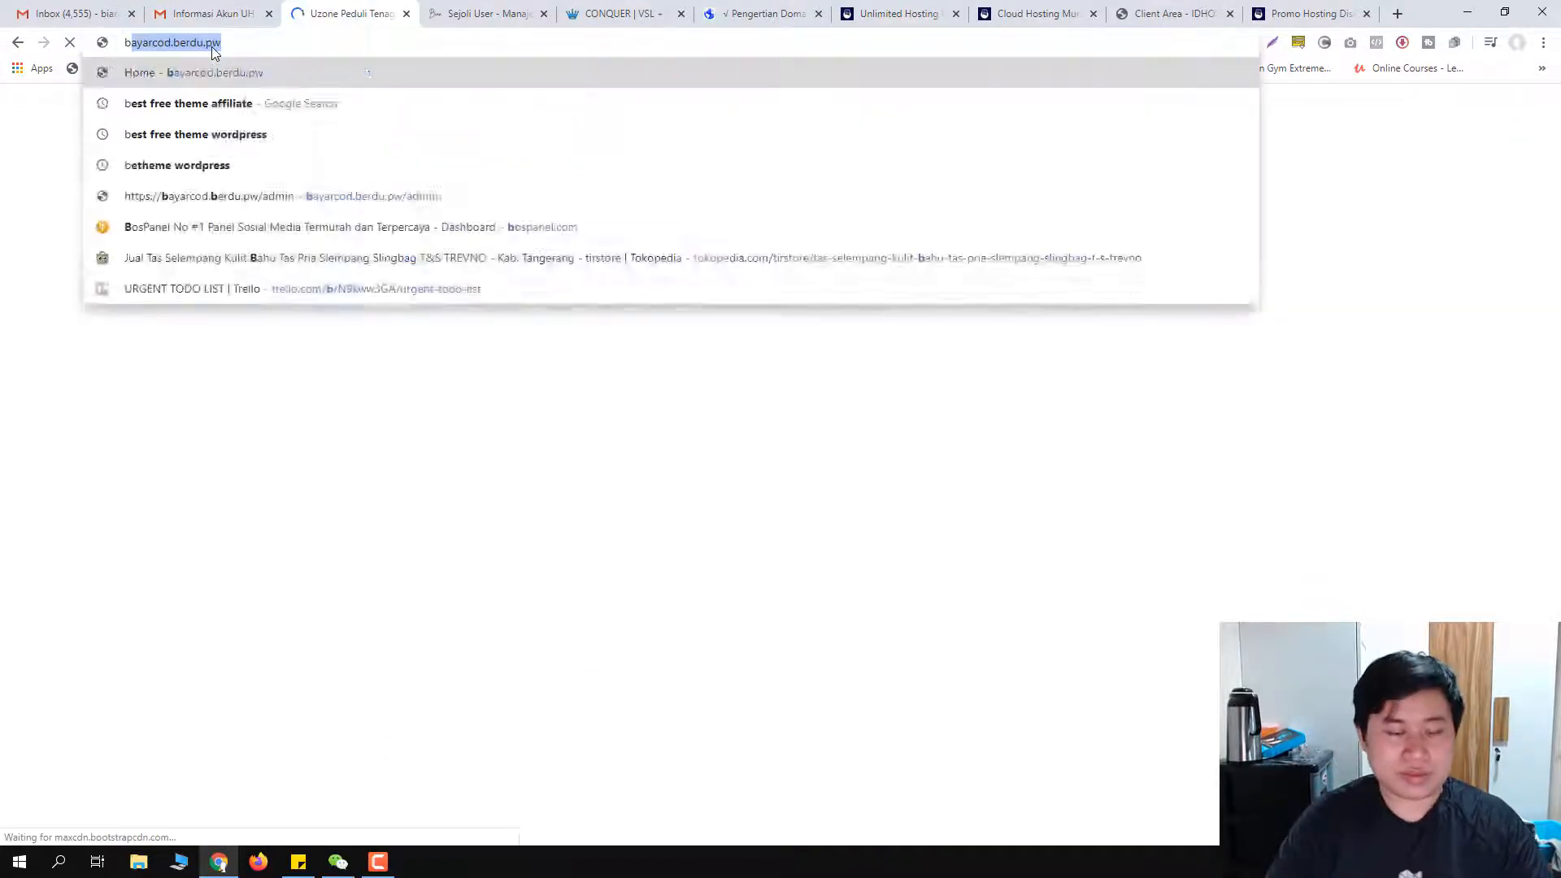
text(ianonle.com/w[p)
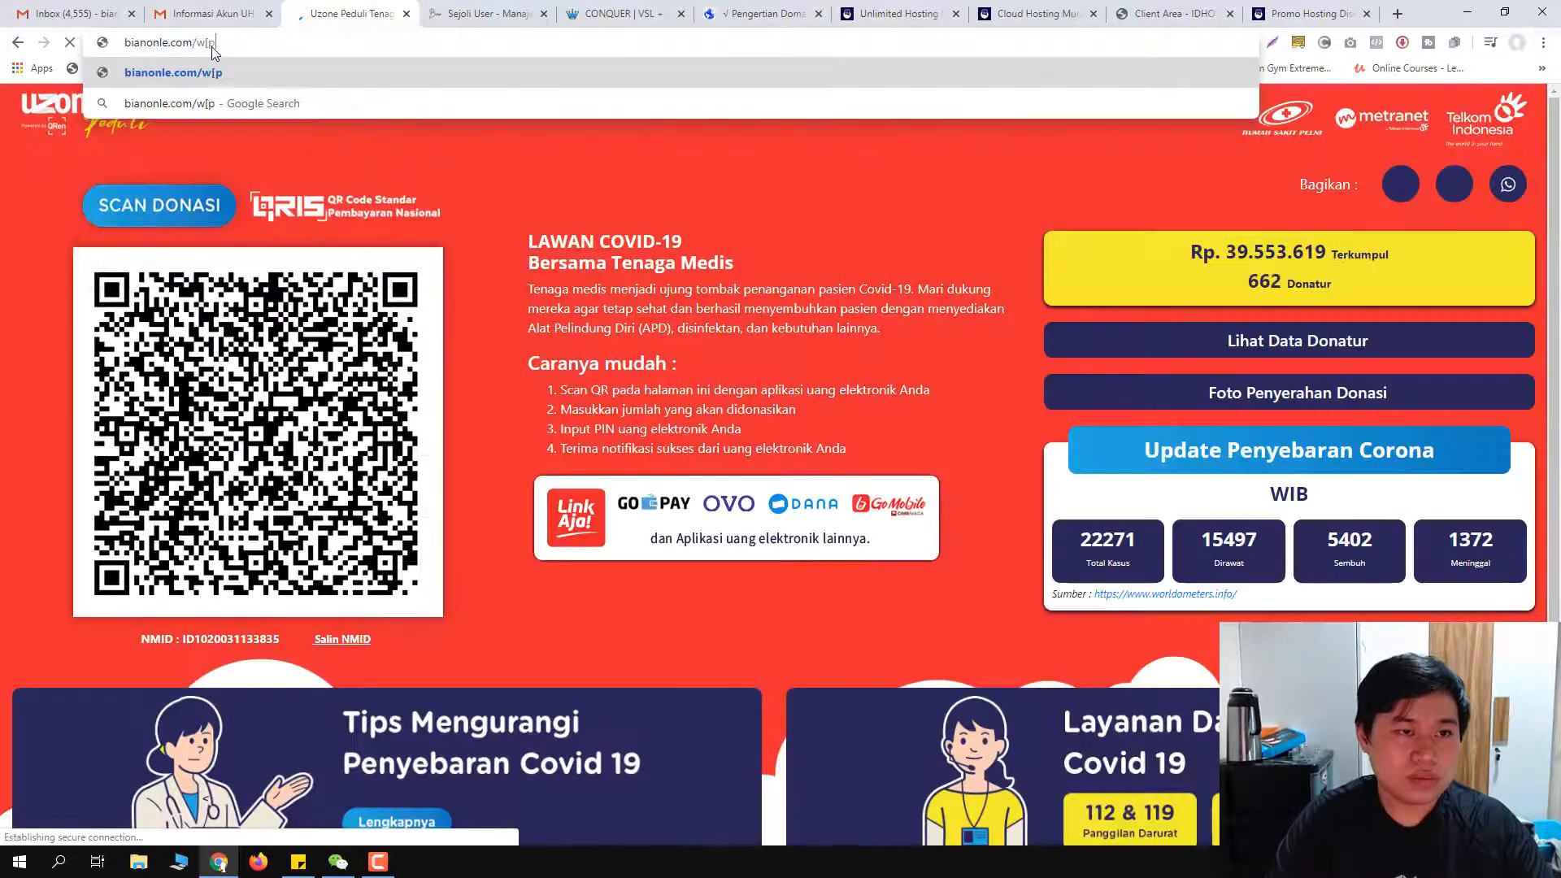
key(BackSpace)
key(BackSpace)
text(p-admin)
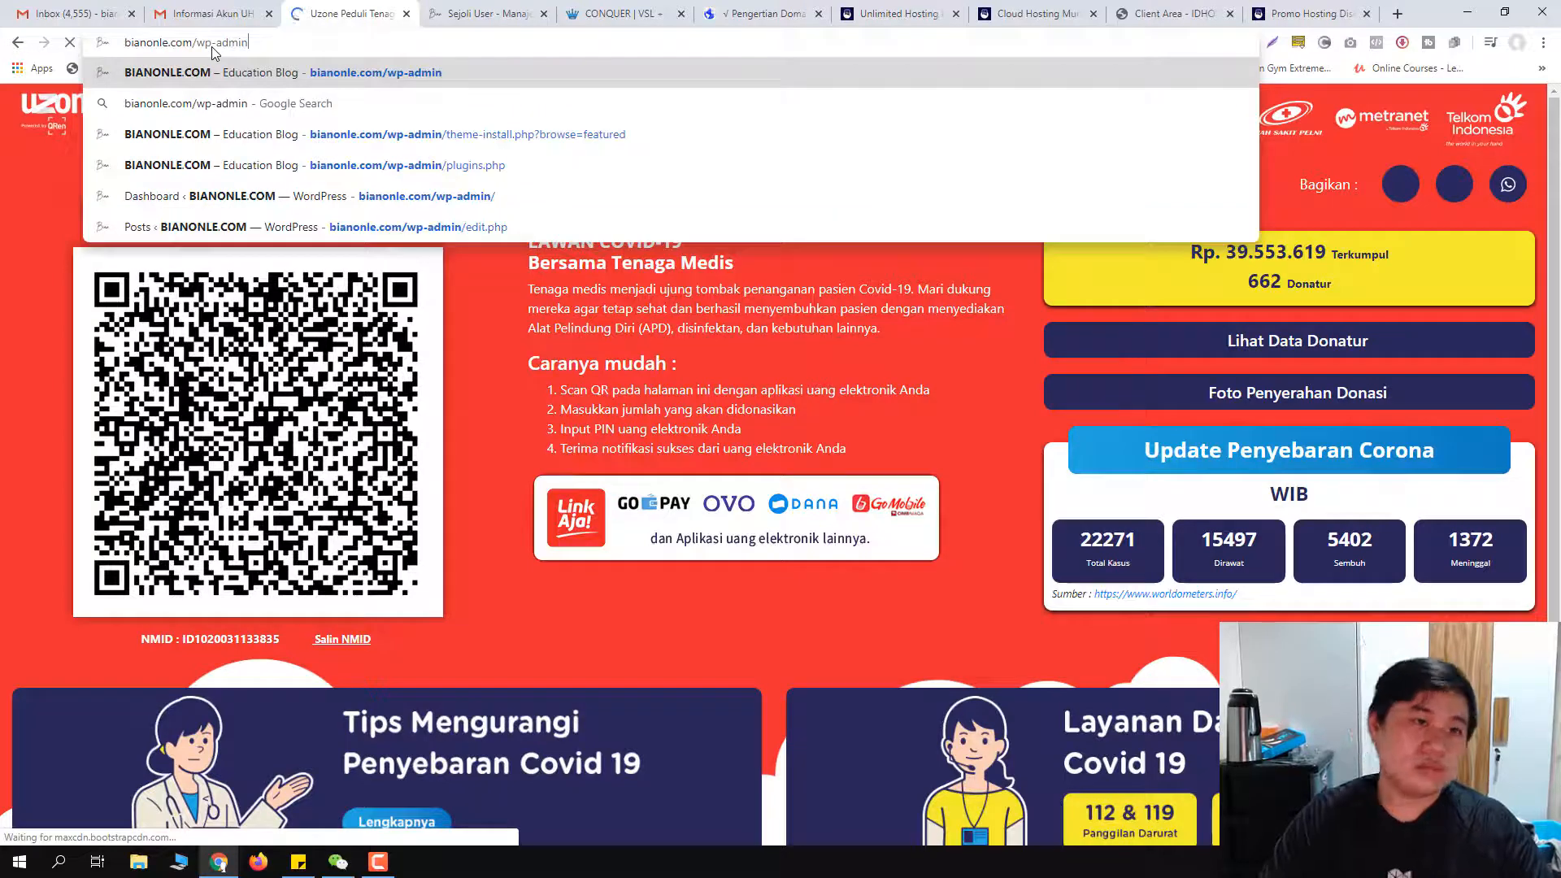
key(Return)
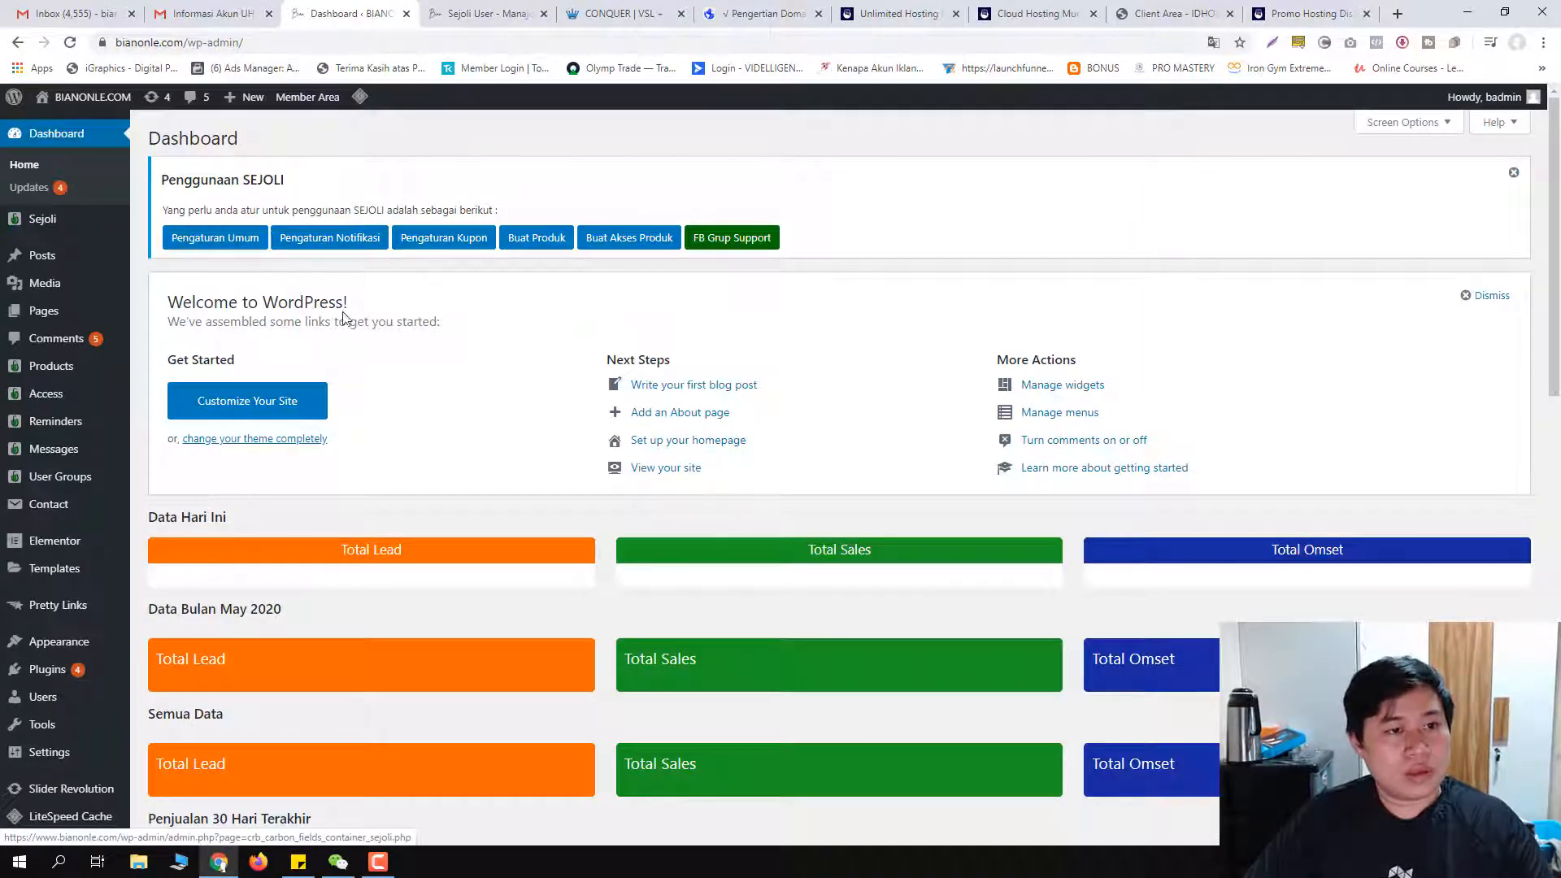
Step: Go to coddeal.com/wp-admin, which redirects to its wp-login.php page
scroll(343, 317, down, 5)
scroll(264, 359, up, 5)
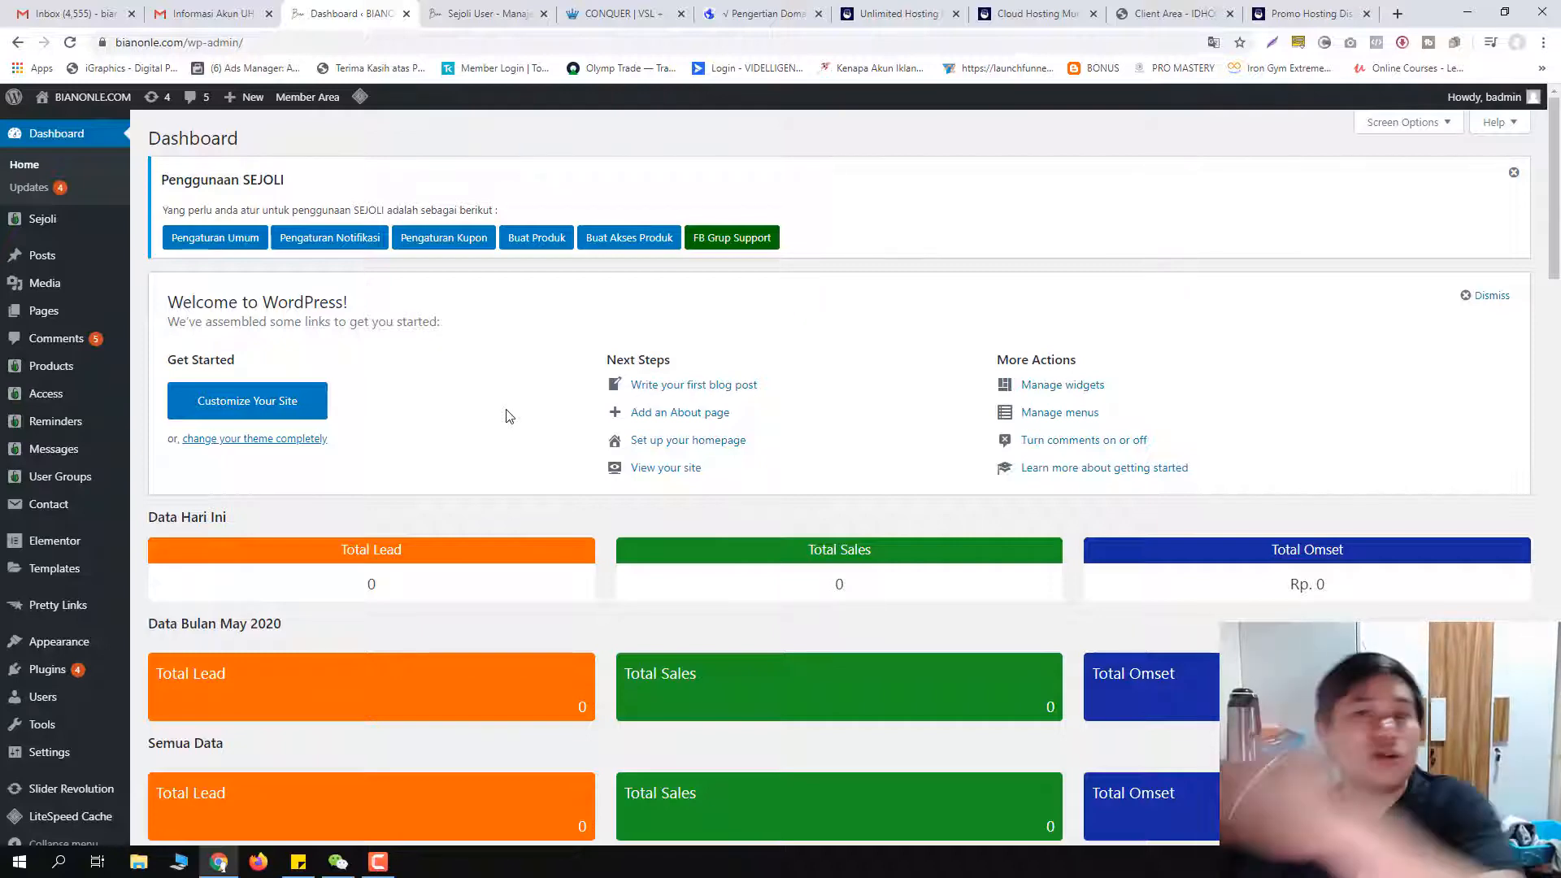
click(227, 42)
text(coddeal.co)
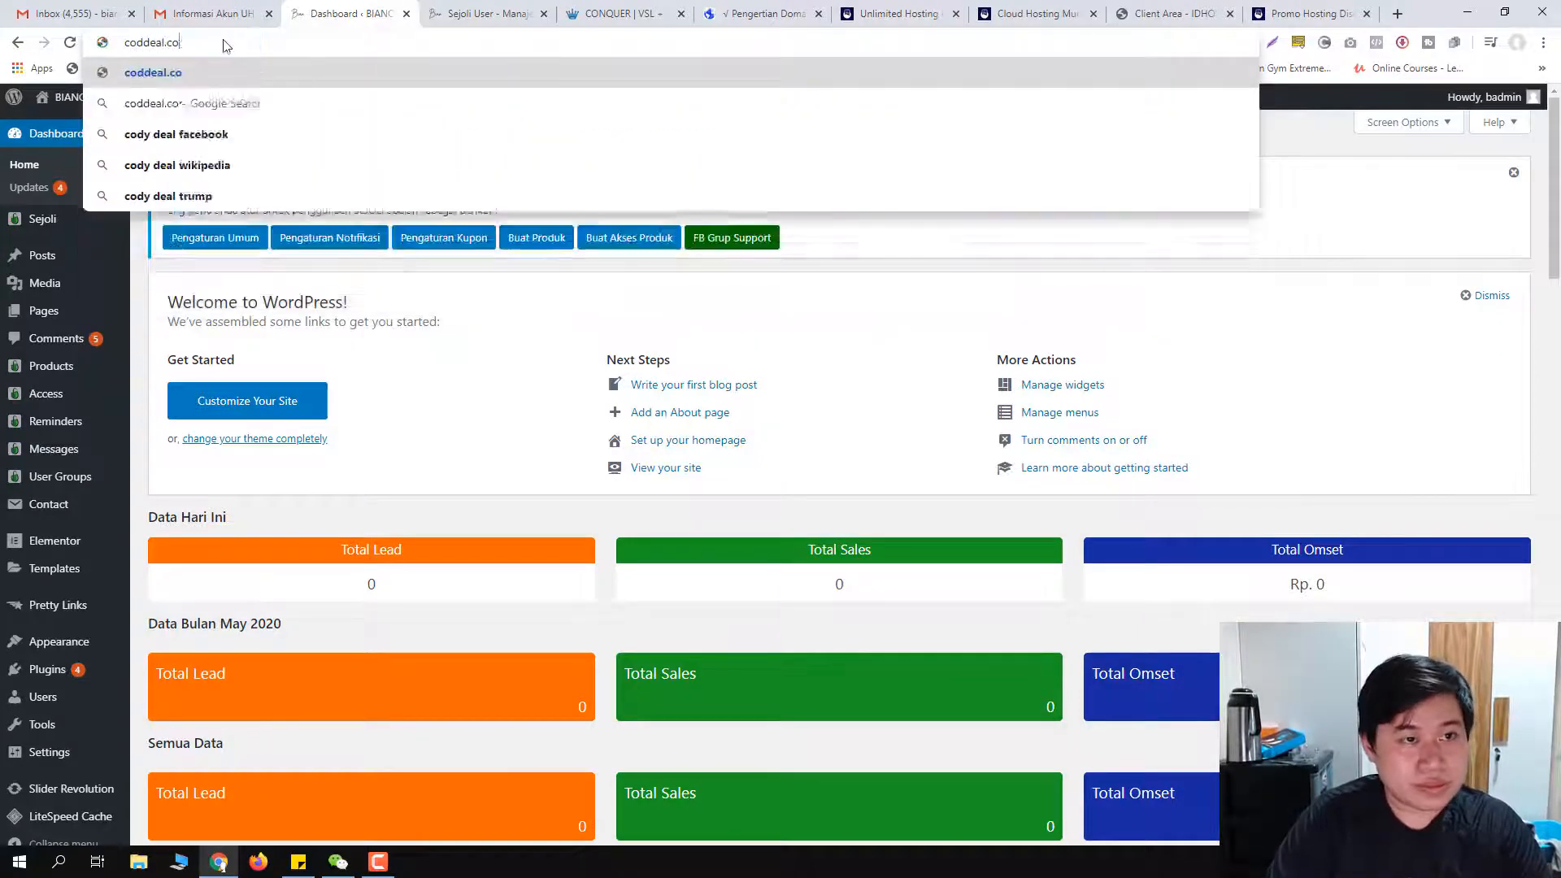
text(m/wp-admin)
key(Return)
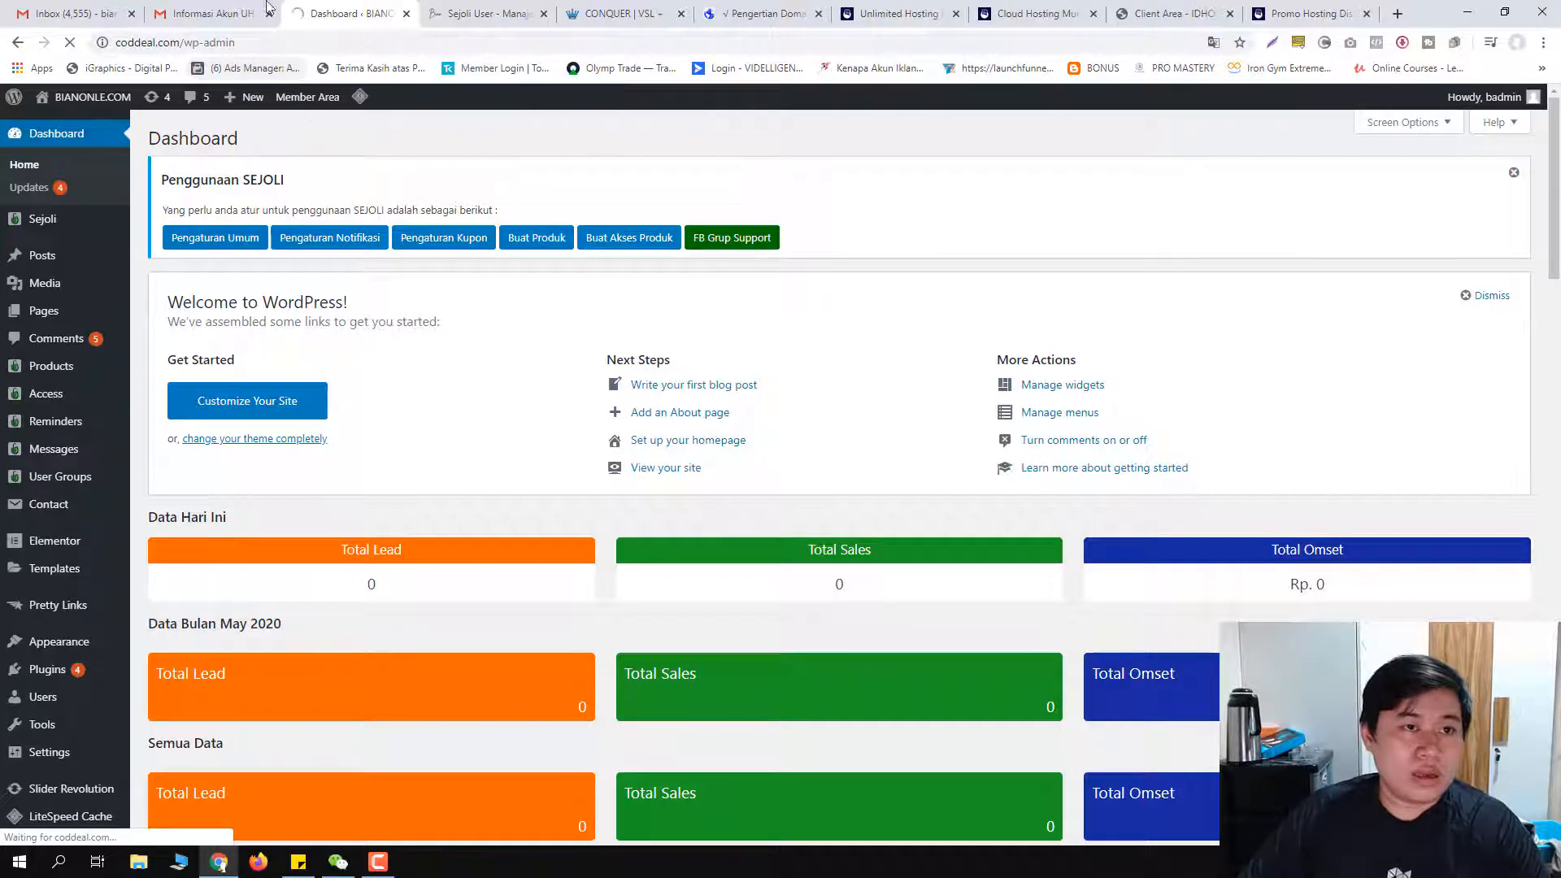
click(237, 40)
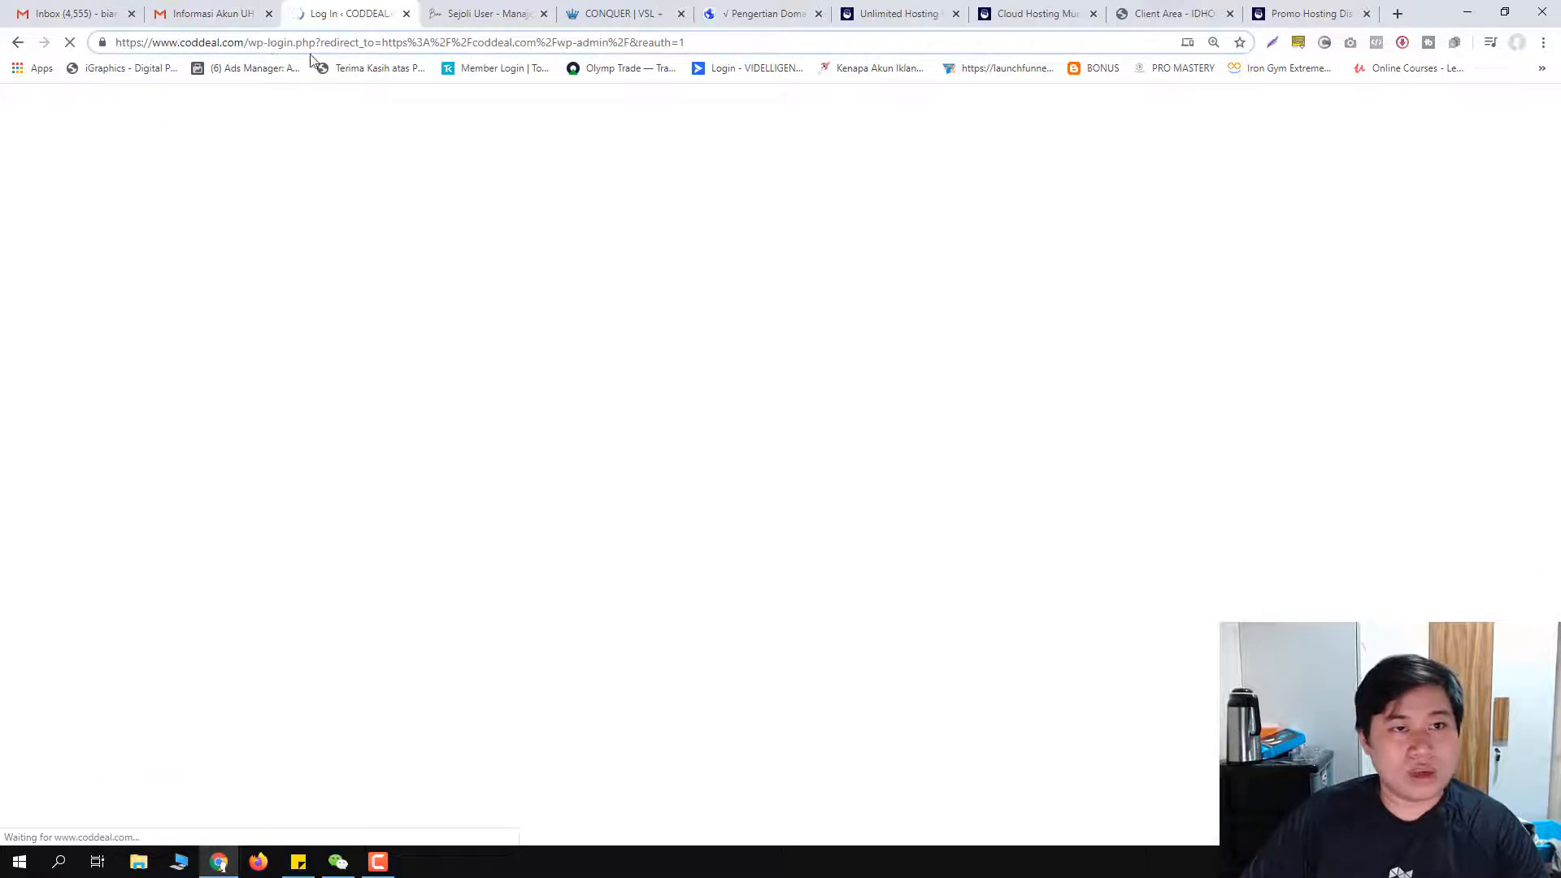
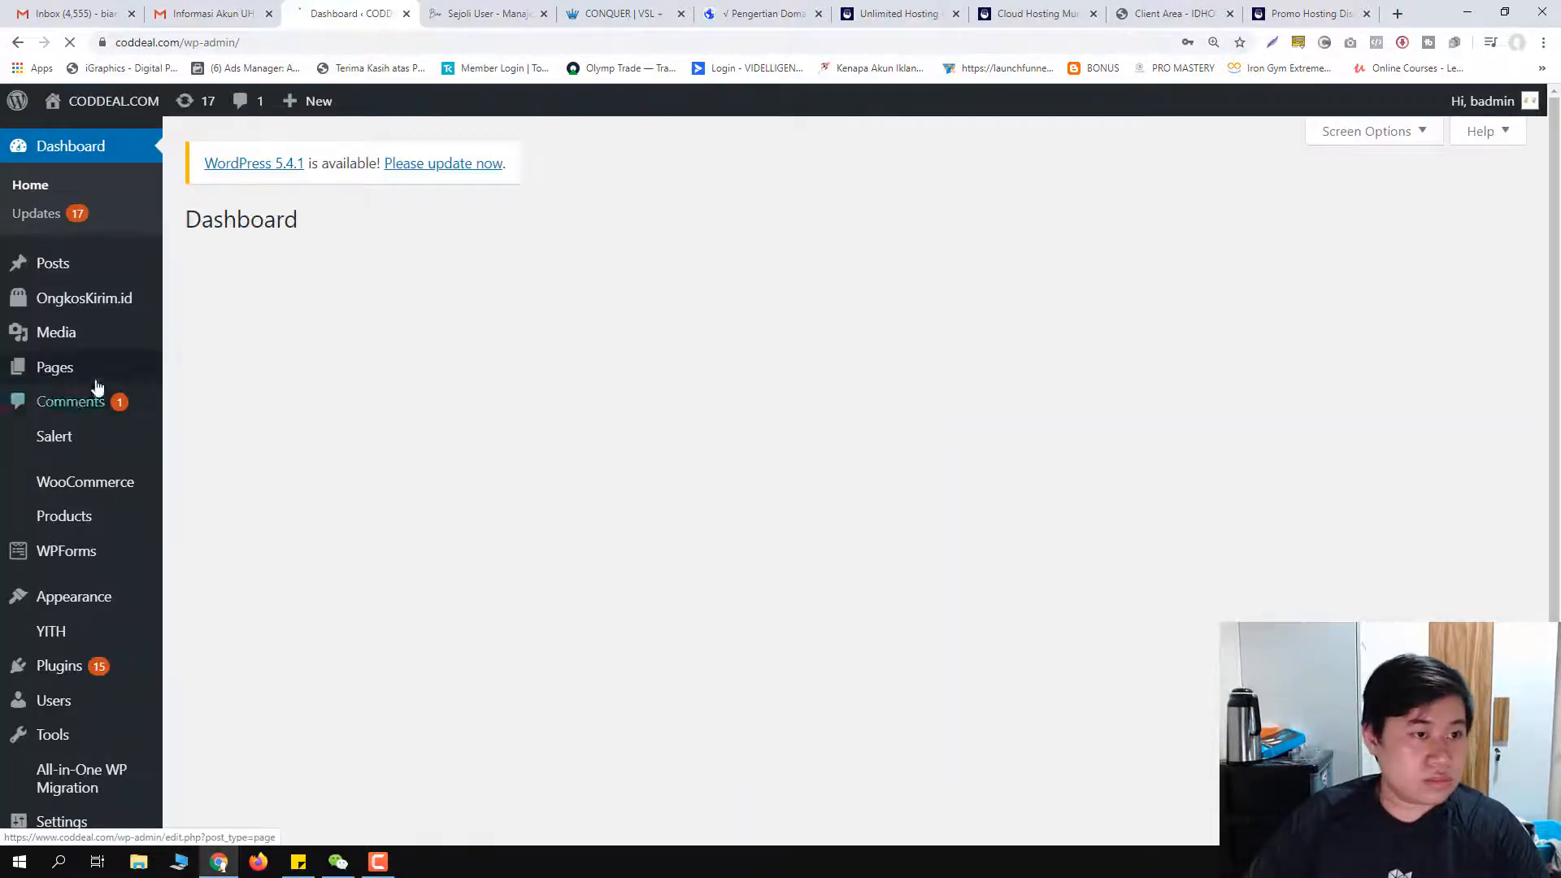
Step: Reset the page zoom to 100% and open the '1 order on-hold' list from the WooCommerce Status widget
key(ctrl+minus)
scroll(98, 423, down, 2)
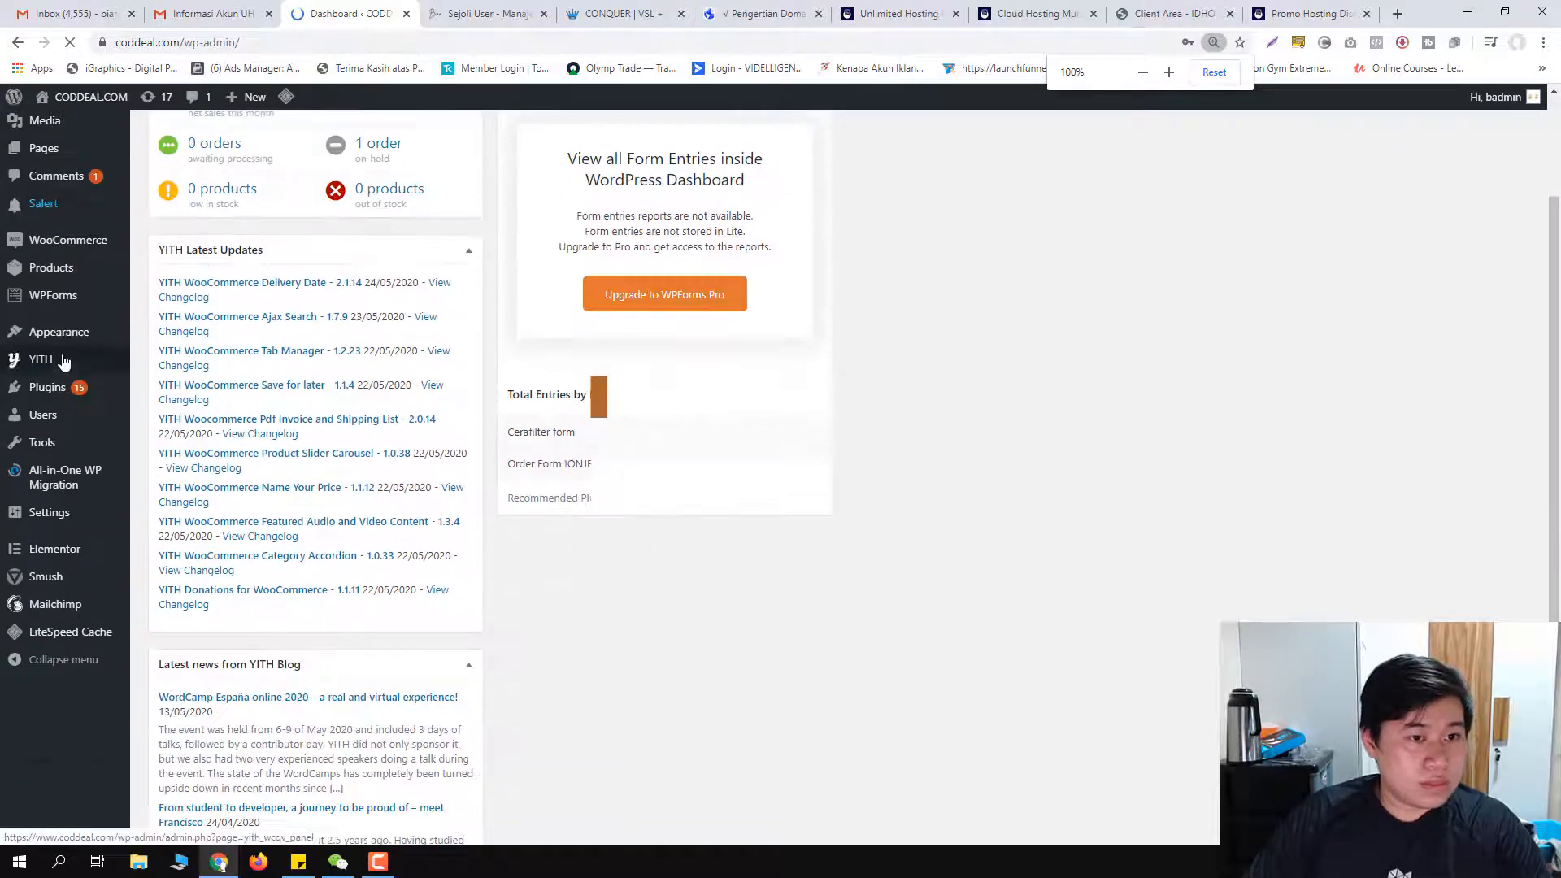
scroll(69, 366, up, 2)
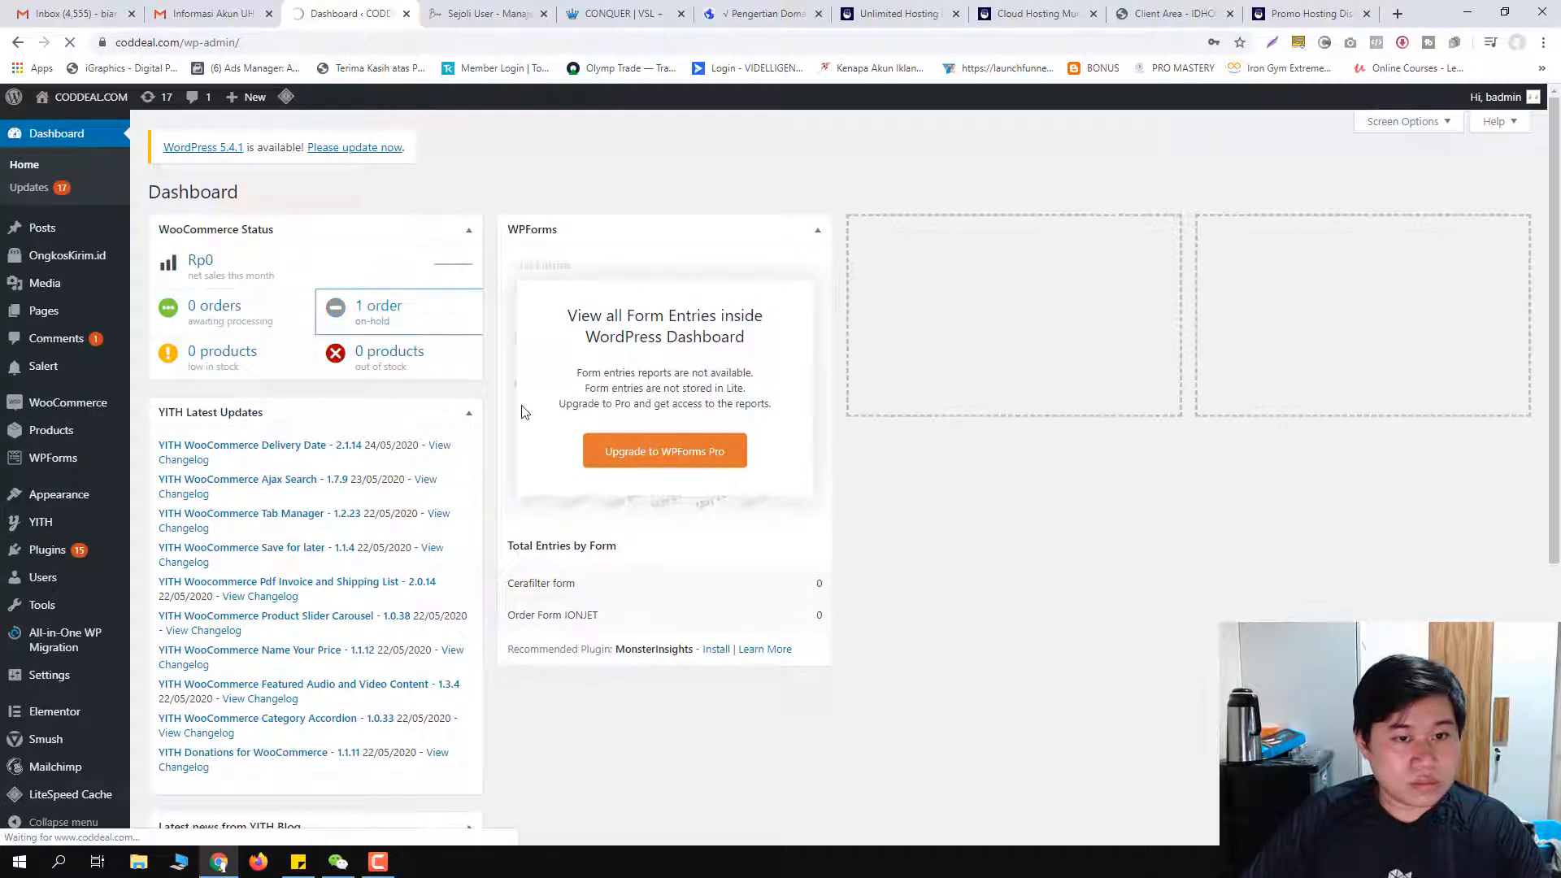
click(381, 389)
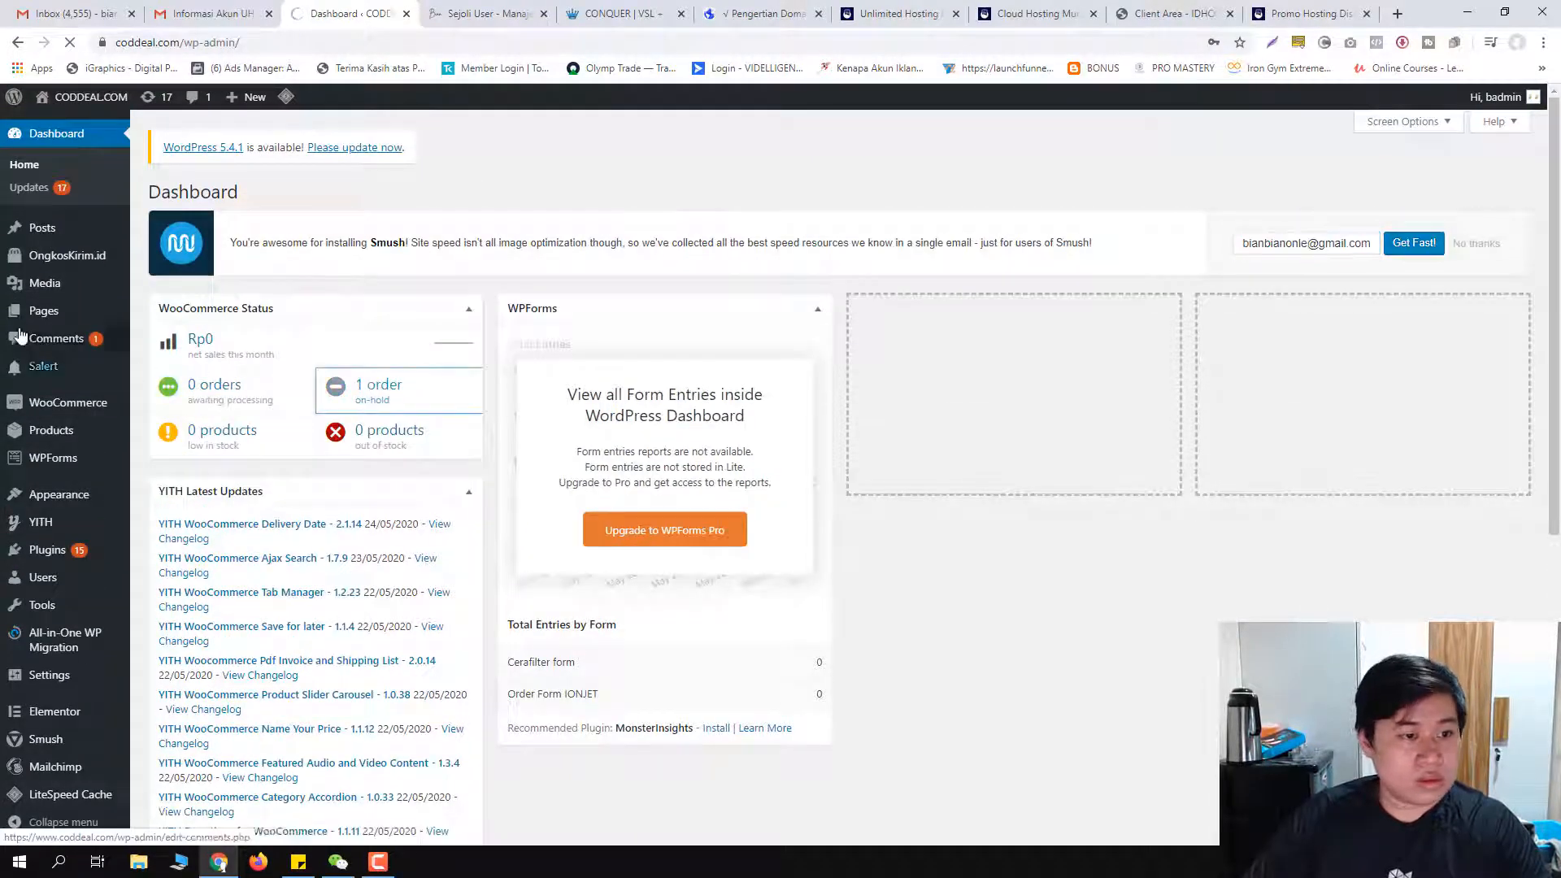
scroll(89, 382, down, 6)
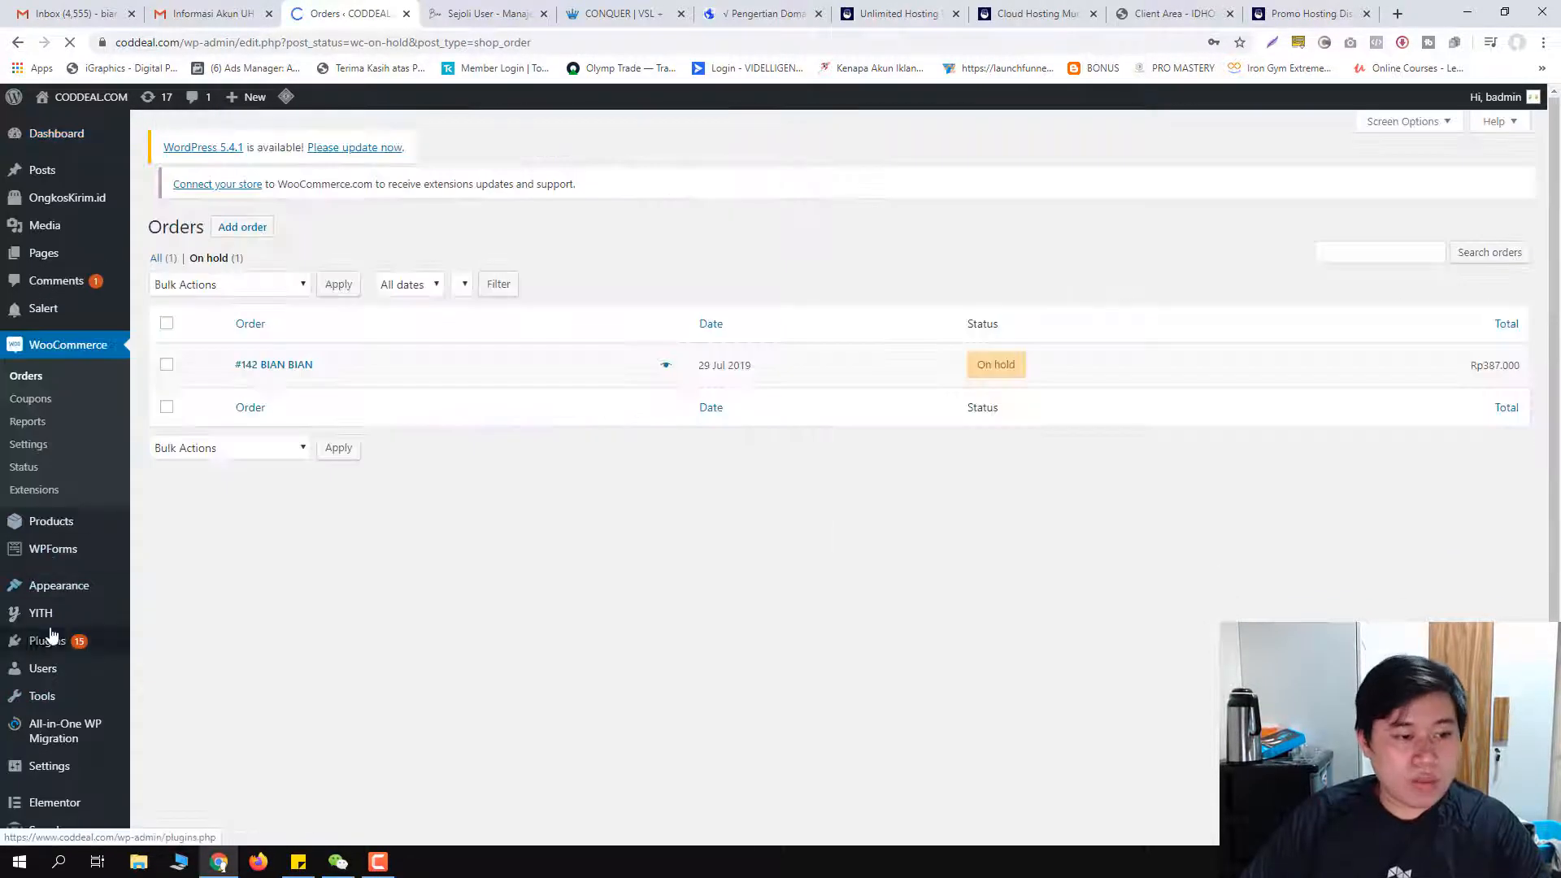
Step: Dismiss Chrome's offer to save the login password
scroll(45, 573, down, 1)
mouse_move(39, 561)
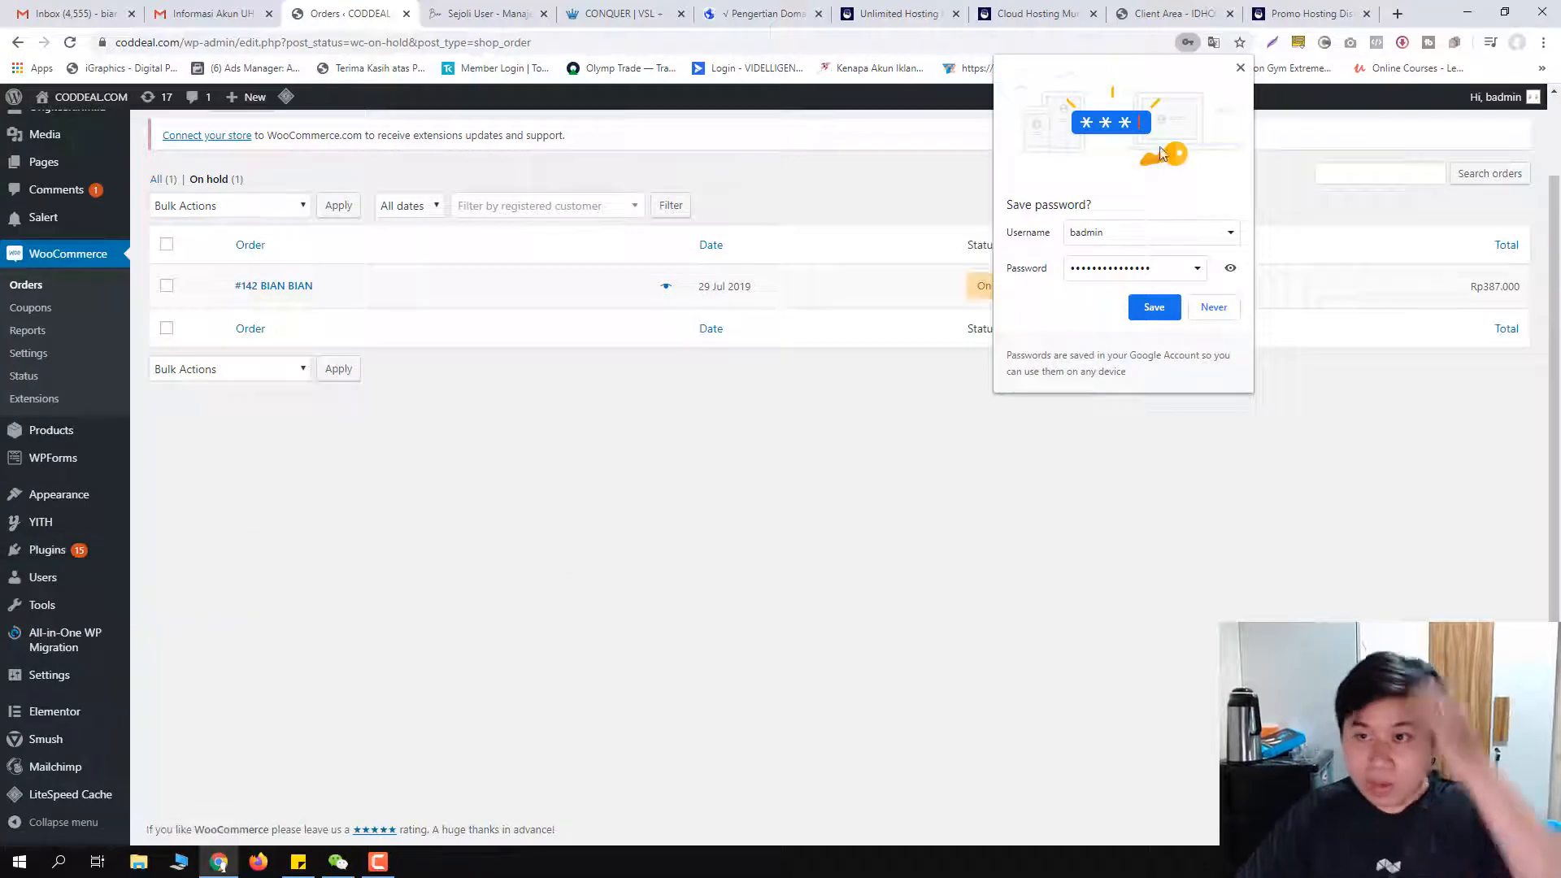
click(1240, 68)
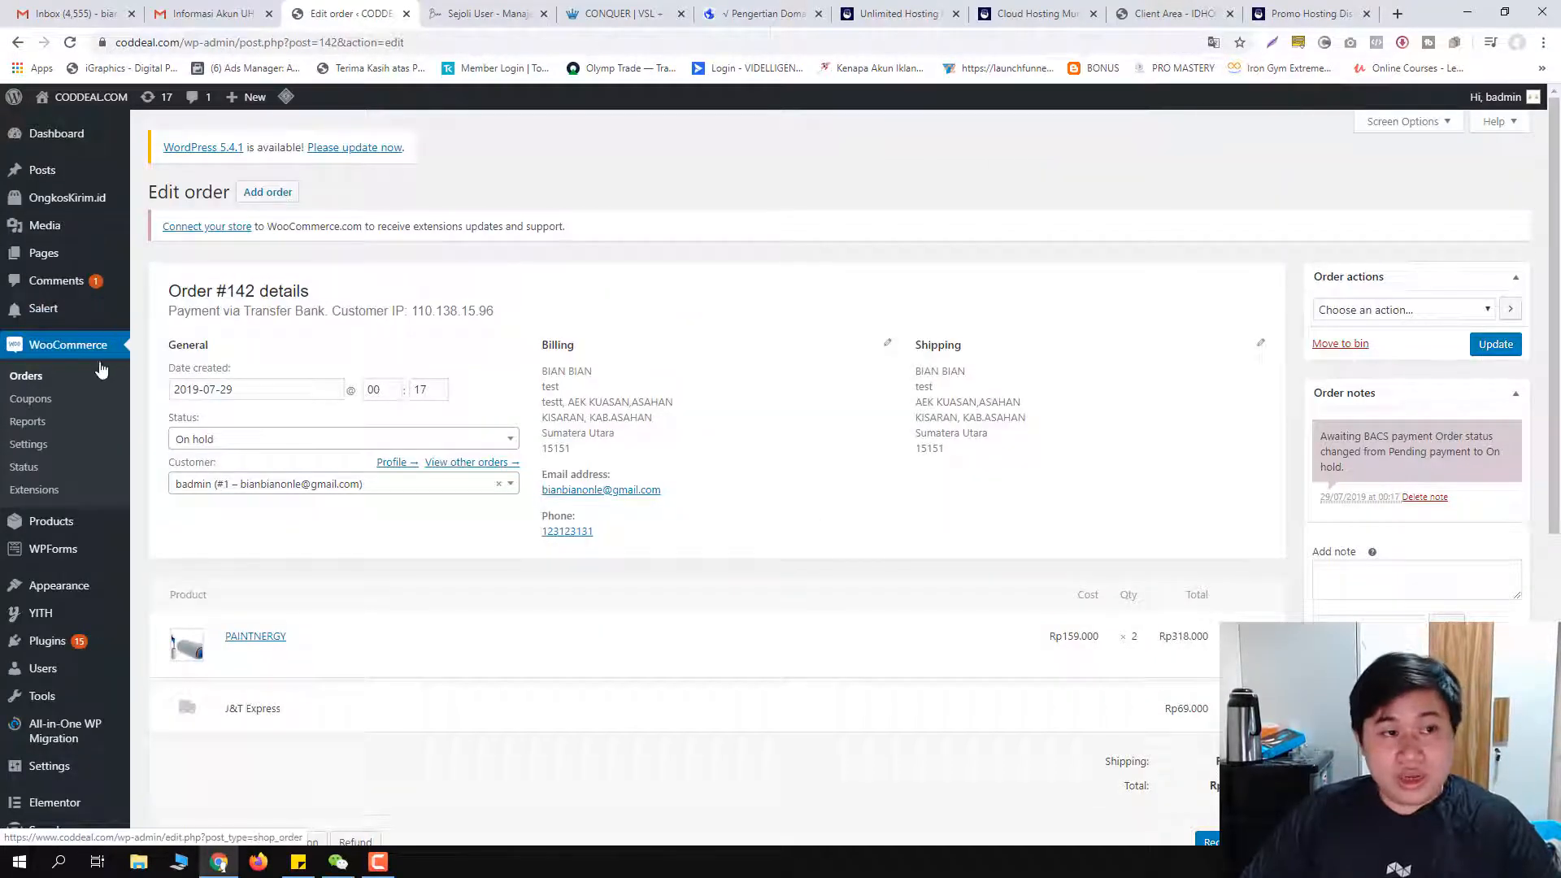
Step: Review the on-hold order's billing, shipping, items, totals and custom fields
scroll(55, 329, down, 1)
scroll(60, 340, up, 1)
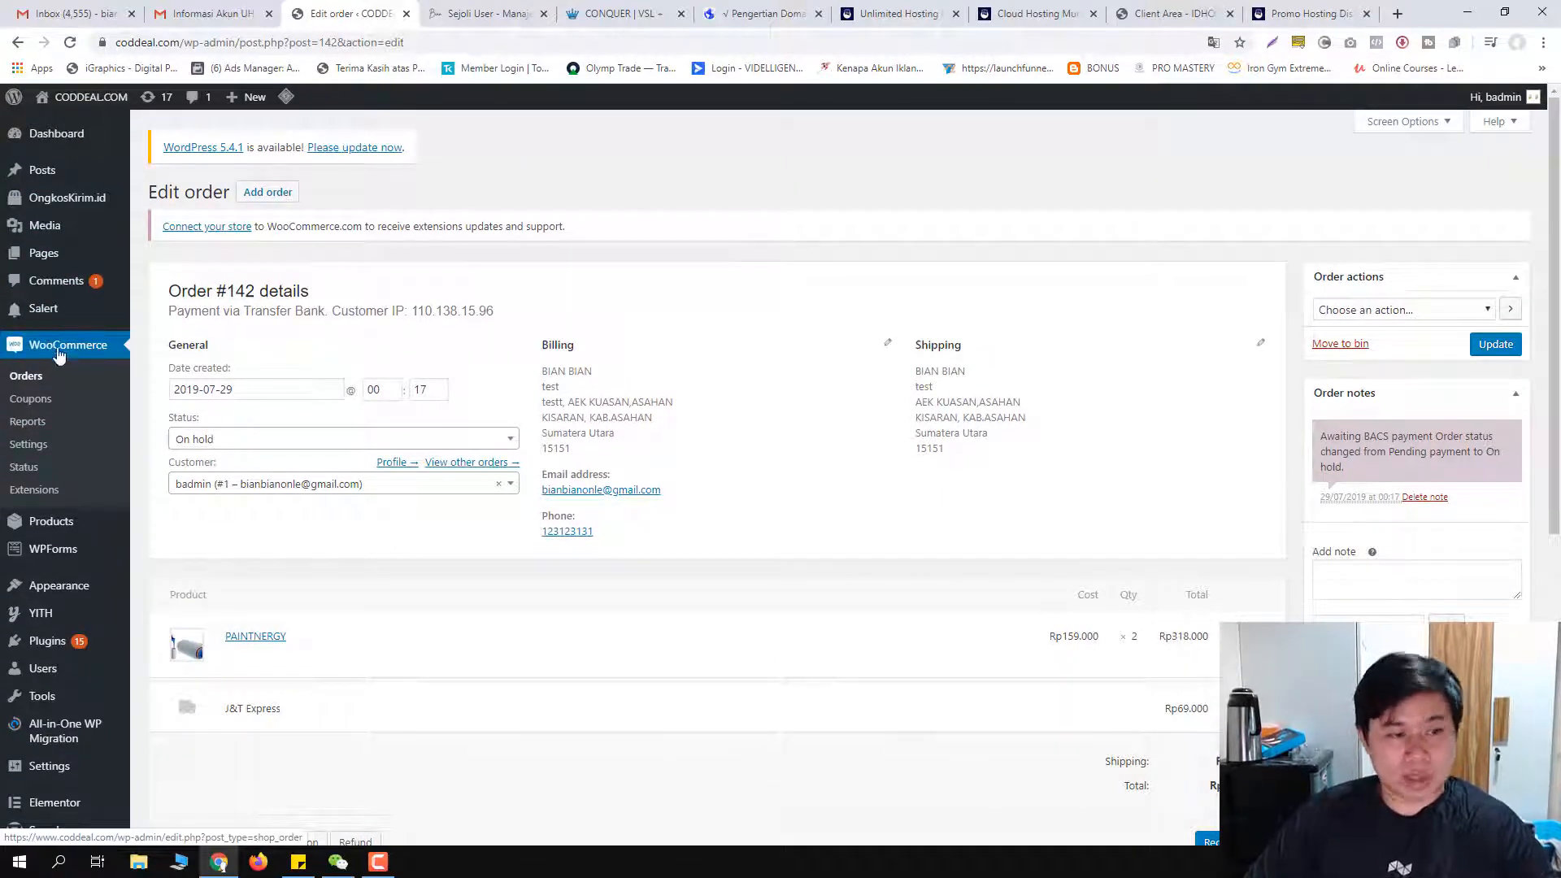
scroll(74, 423, down, 1)
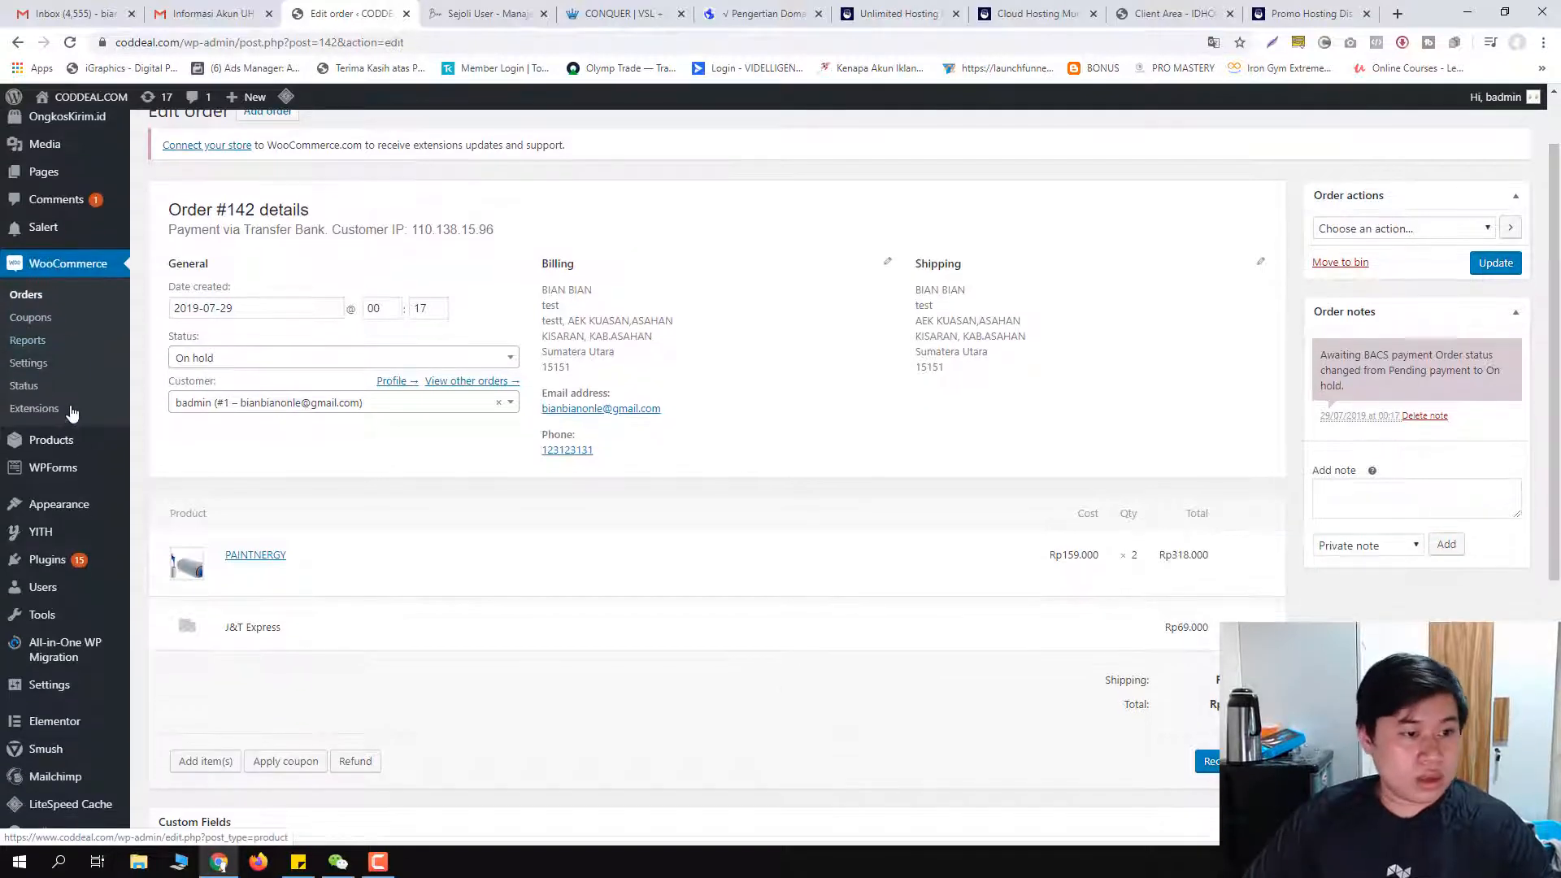
scroll(68, 472, down, 3)
scroll(68, 482, down, 3)
scroll(70, 488, up, 6)
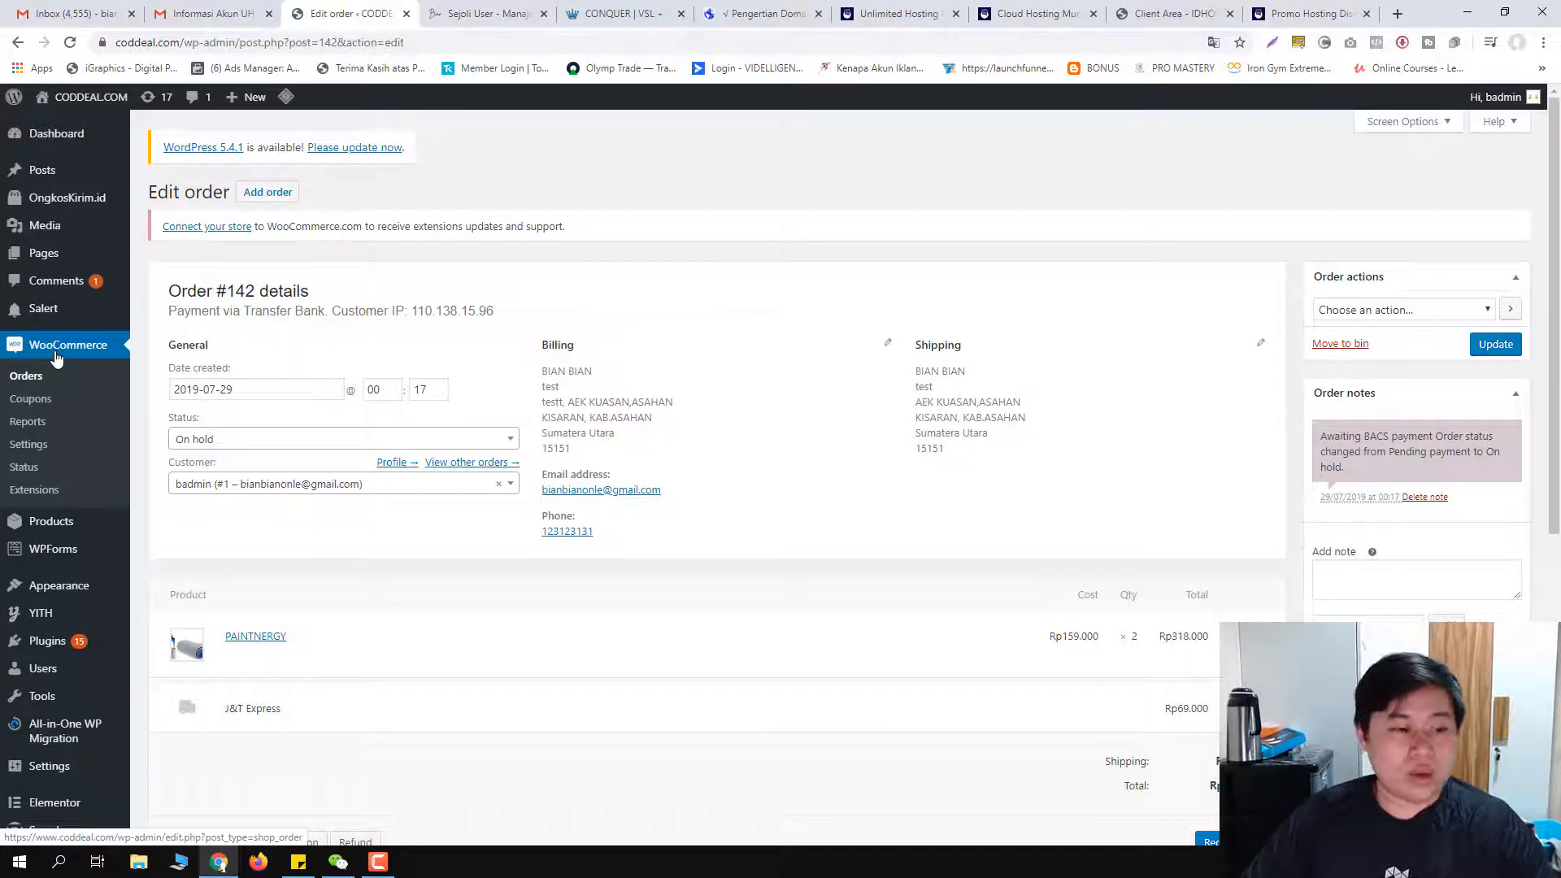
scroll(55, 366, down, 5)
Step: Go to Appearance > Themes to list the installed themes
mouse_move(123, 588)
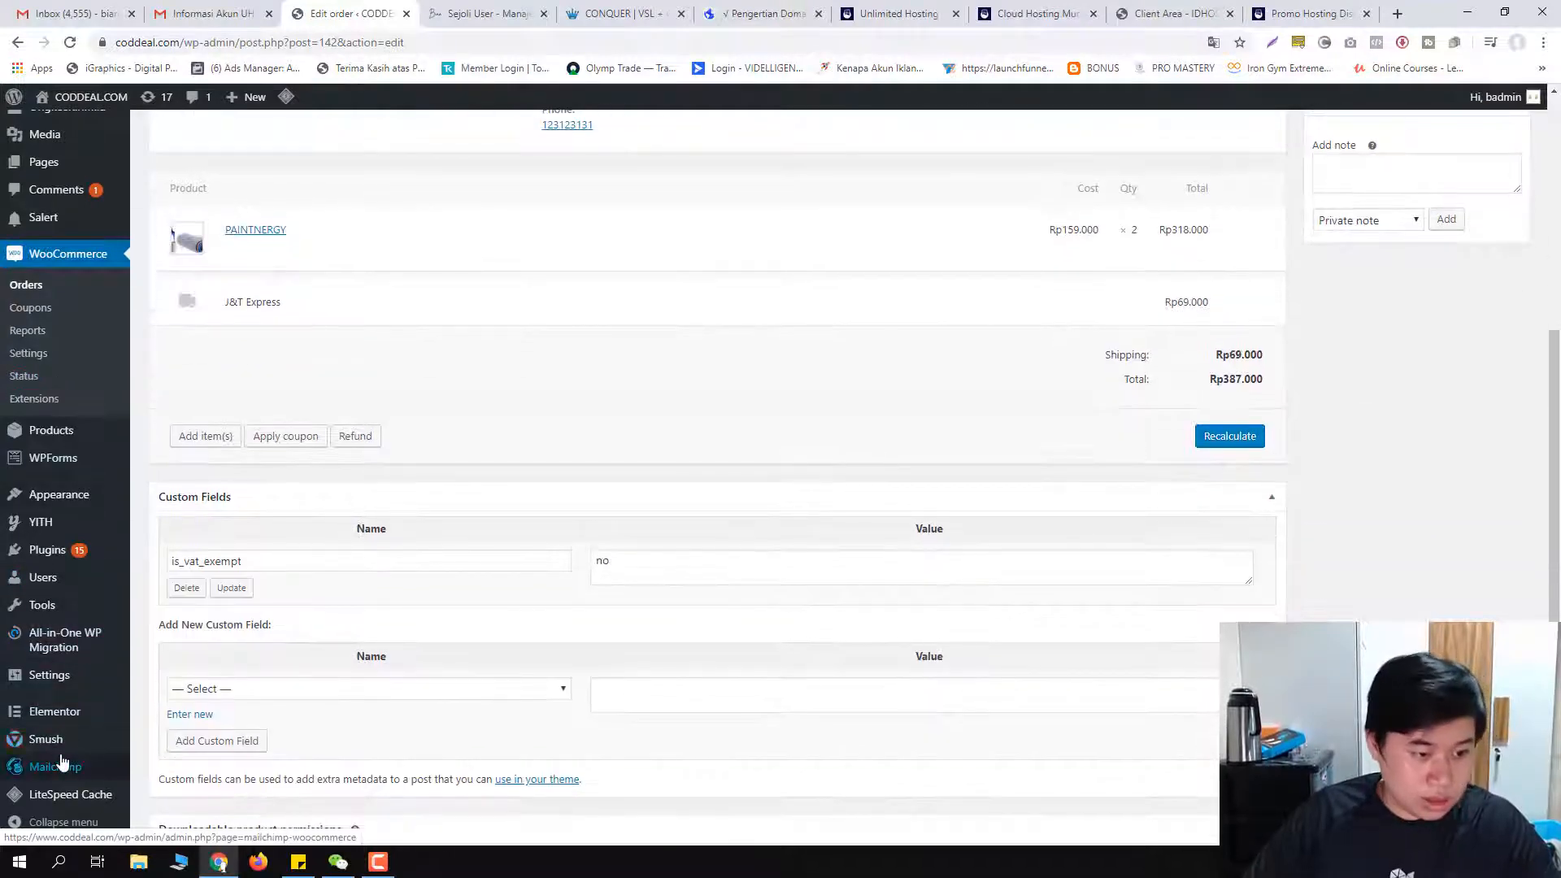
mouse_move(41, 554)
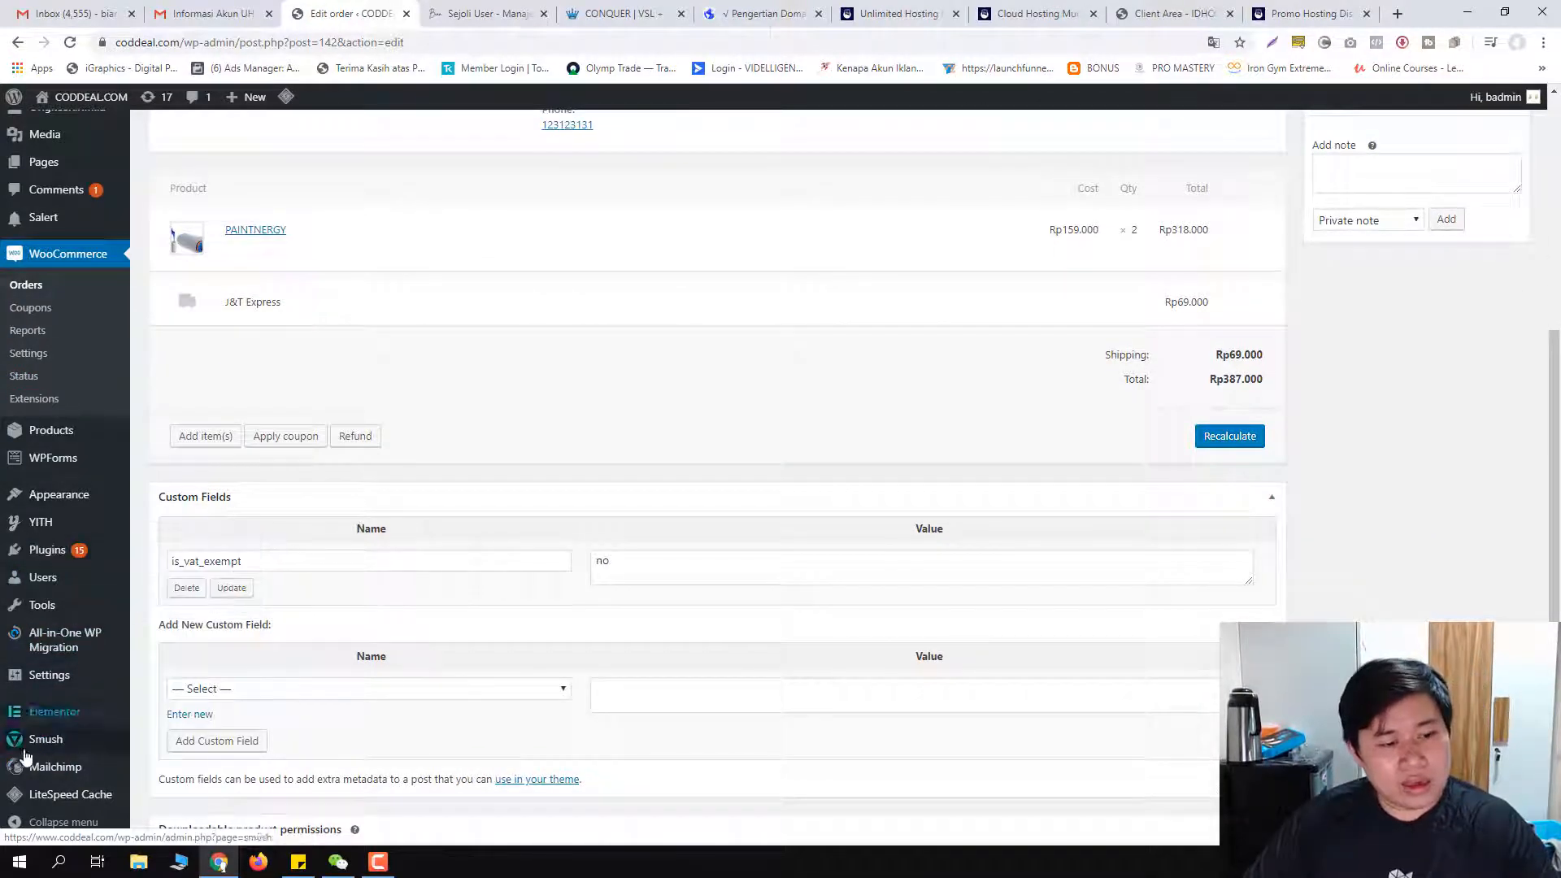
mouse_move(63, 721)
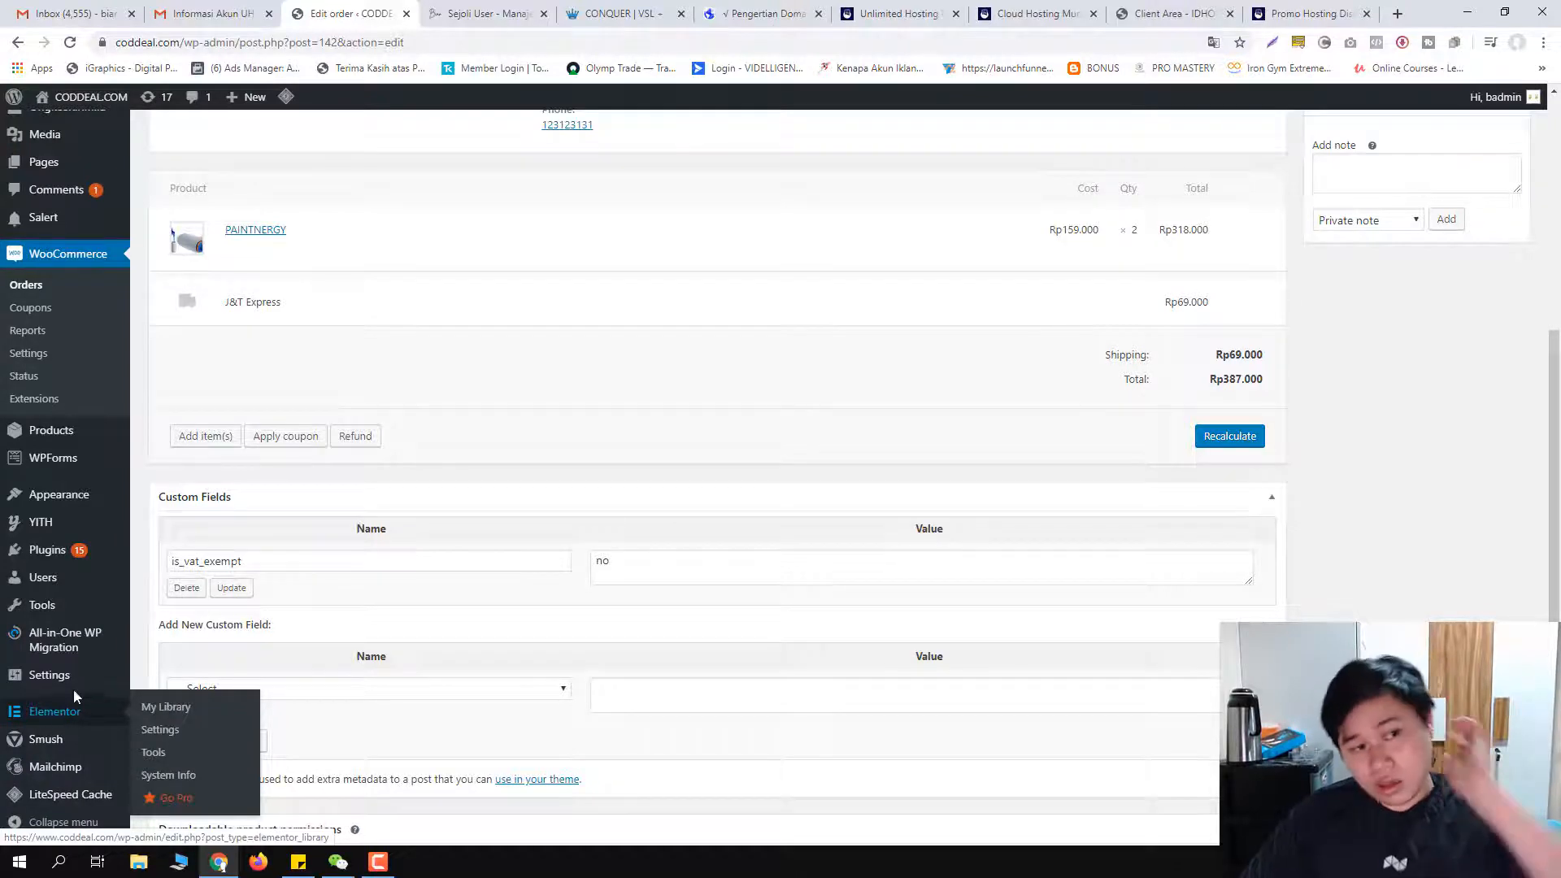
scroll(73, 696, up, 3)
mouse_move(82, 681)
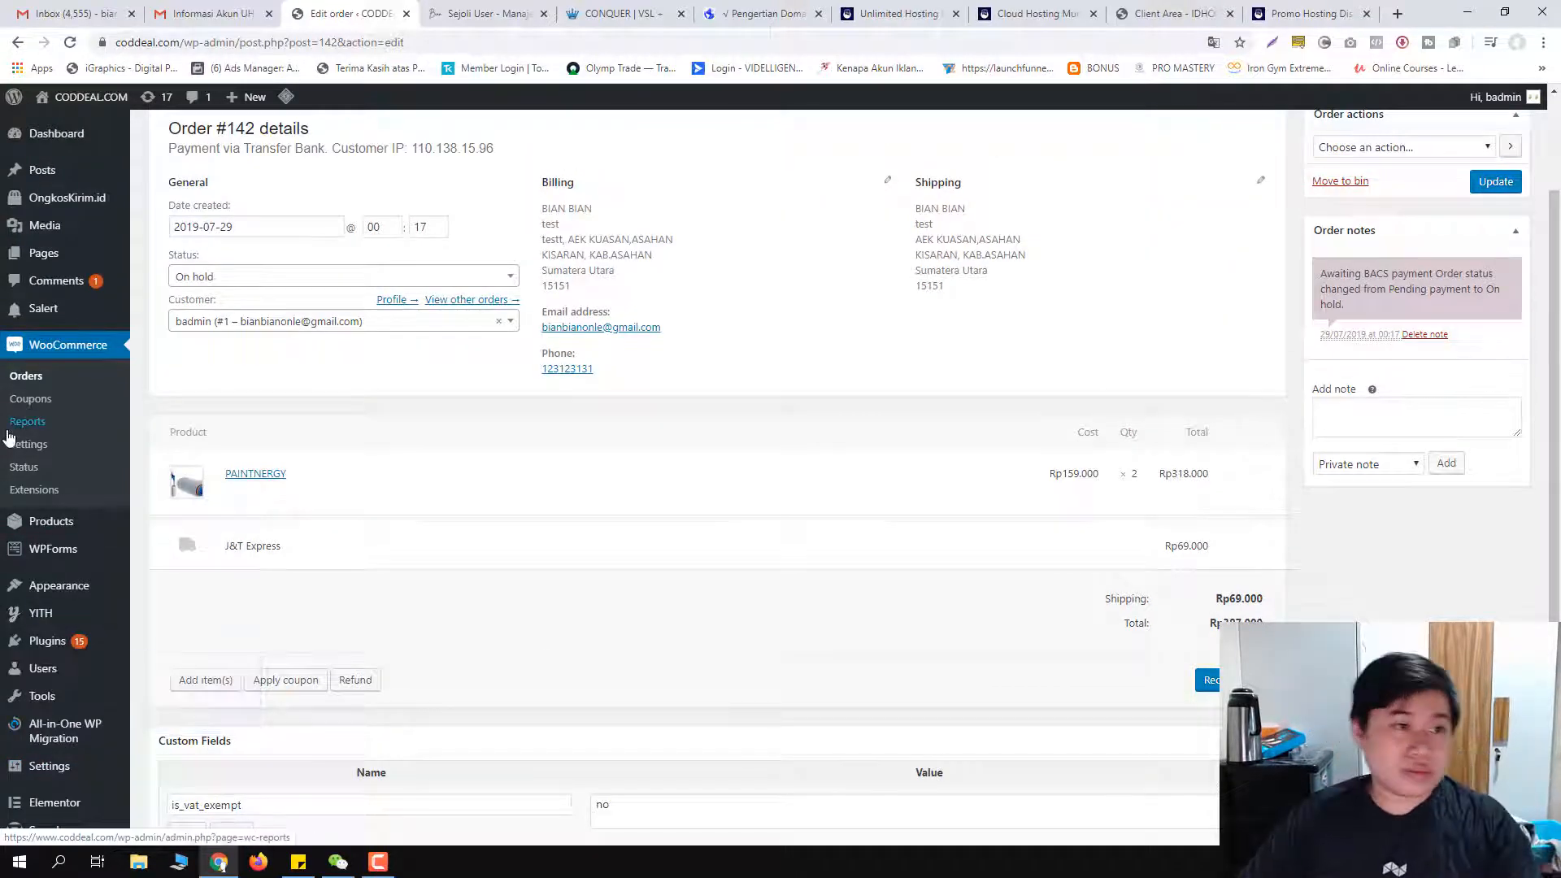
mouse_move(67, 179)
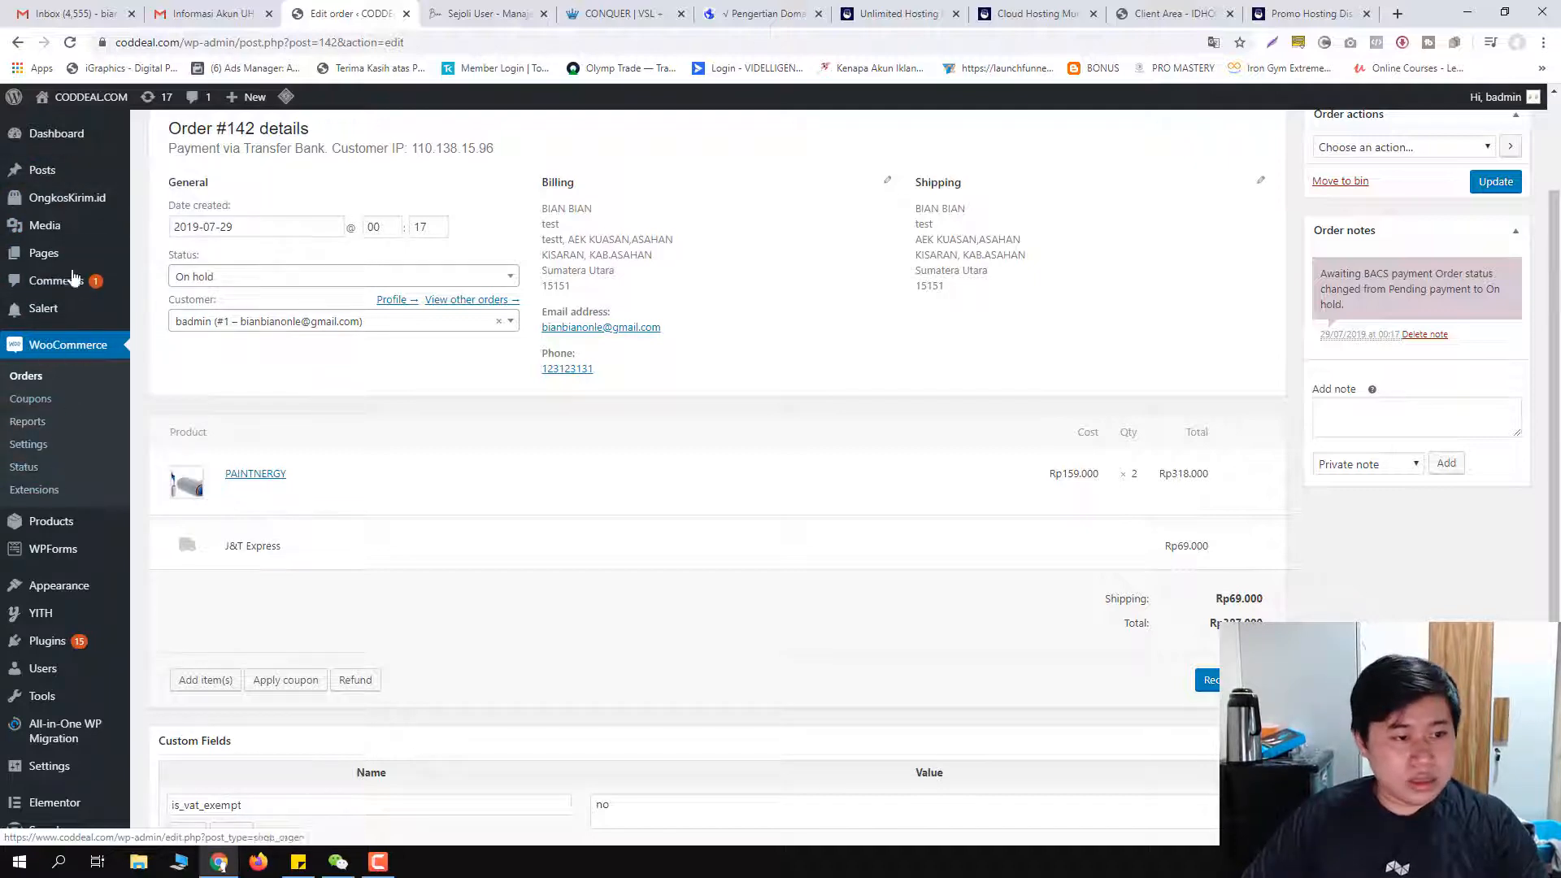
scroll(49, 537, down, 5)
mouse_move(65, 639)
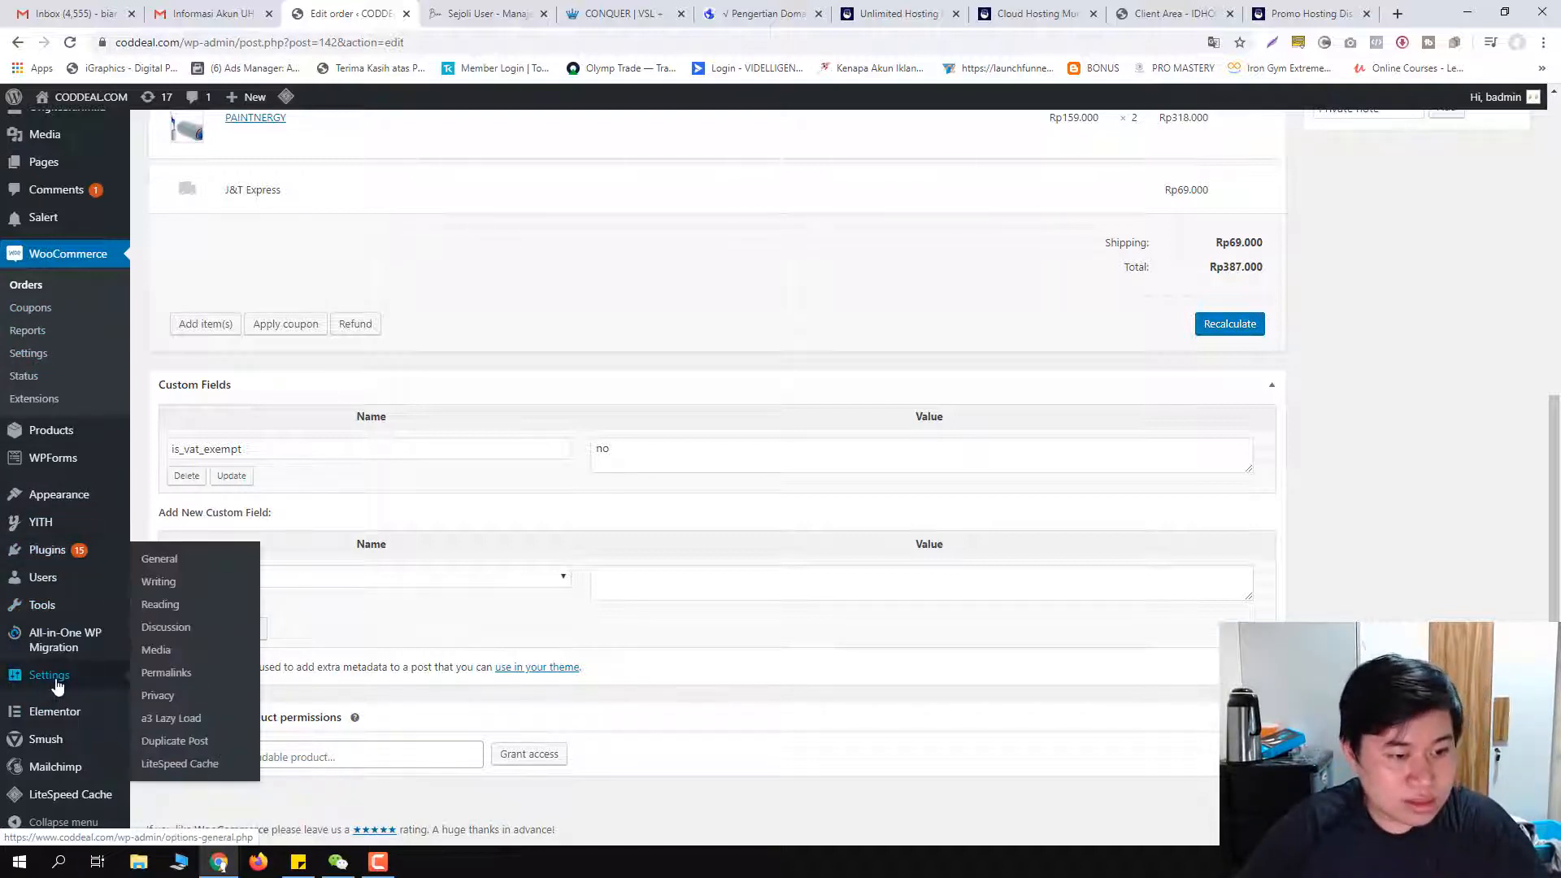
mouse_move(58, 498)
click(169, 508)
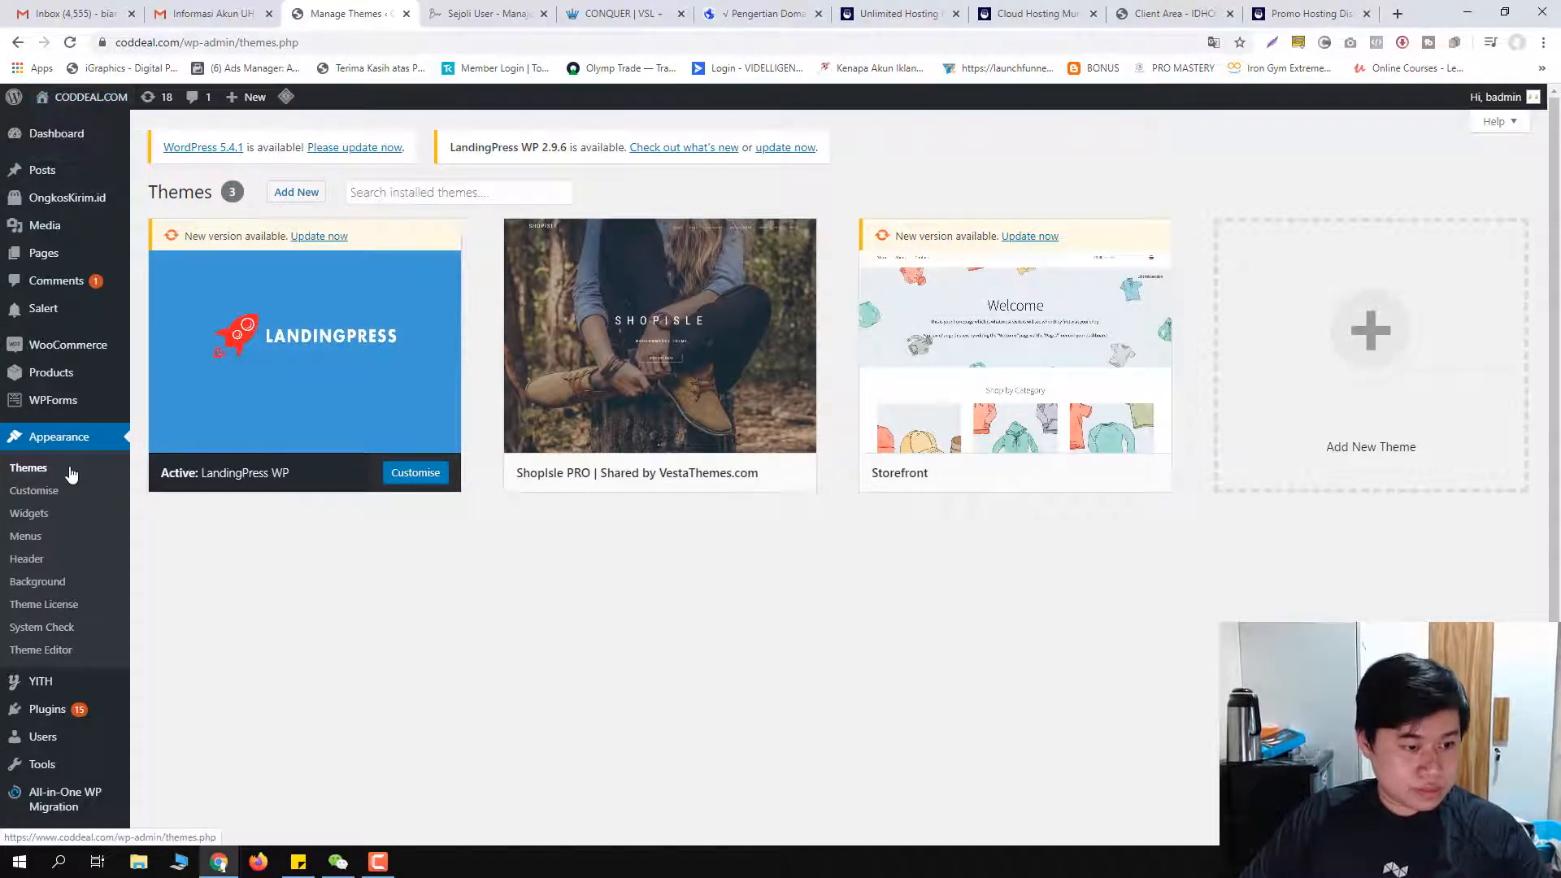
Step: Look over LandingPress WP, ShopIsle PRO and Storefront, then return to the Dashboard
scroll(81, 512, down, 2)
scroll(57, 561, up, 2)
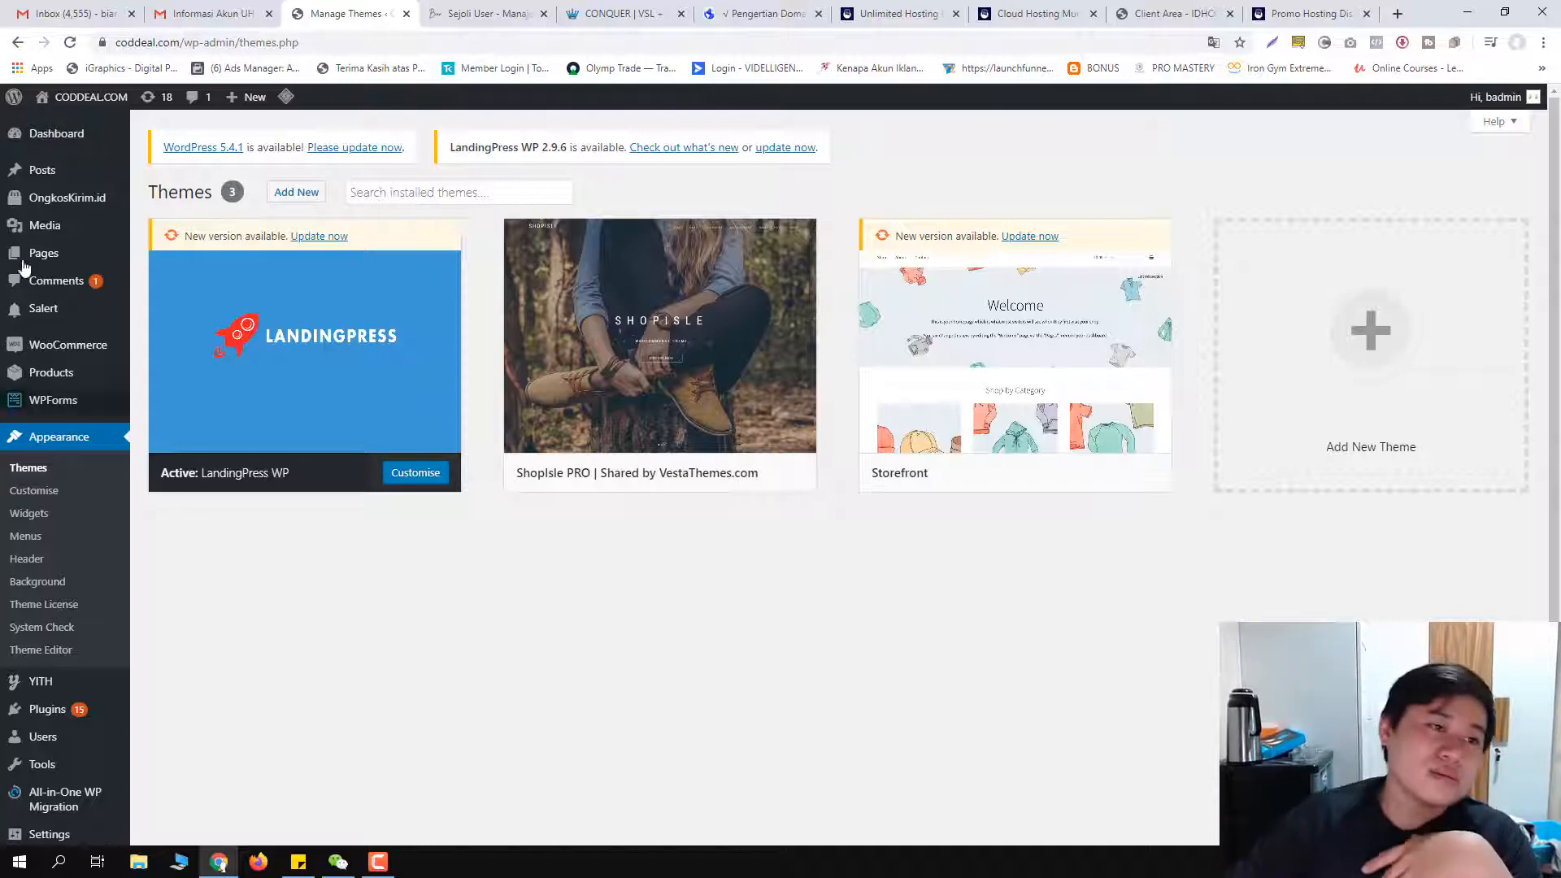
click(54, 133)
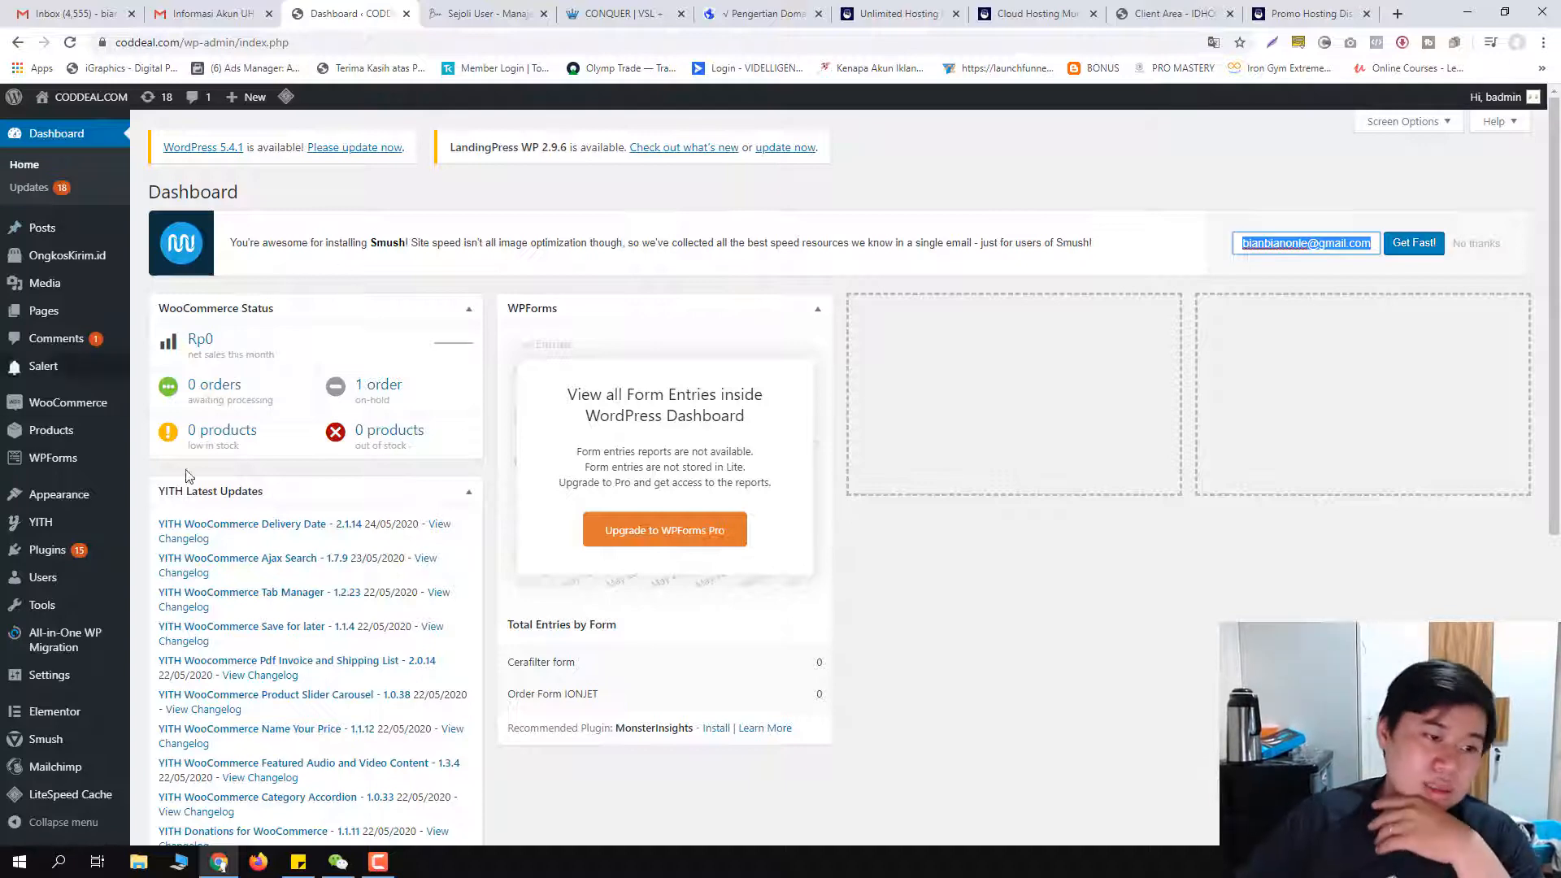
Step: Bring up the Plugins submenu in the admin sidebar
mouse_move(51, 553)
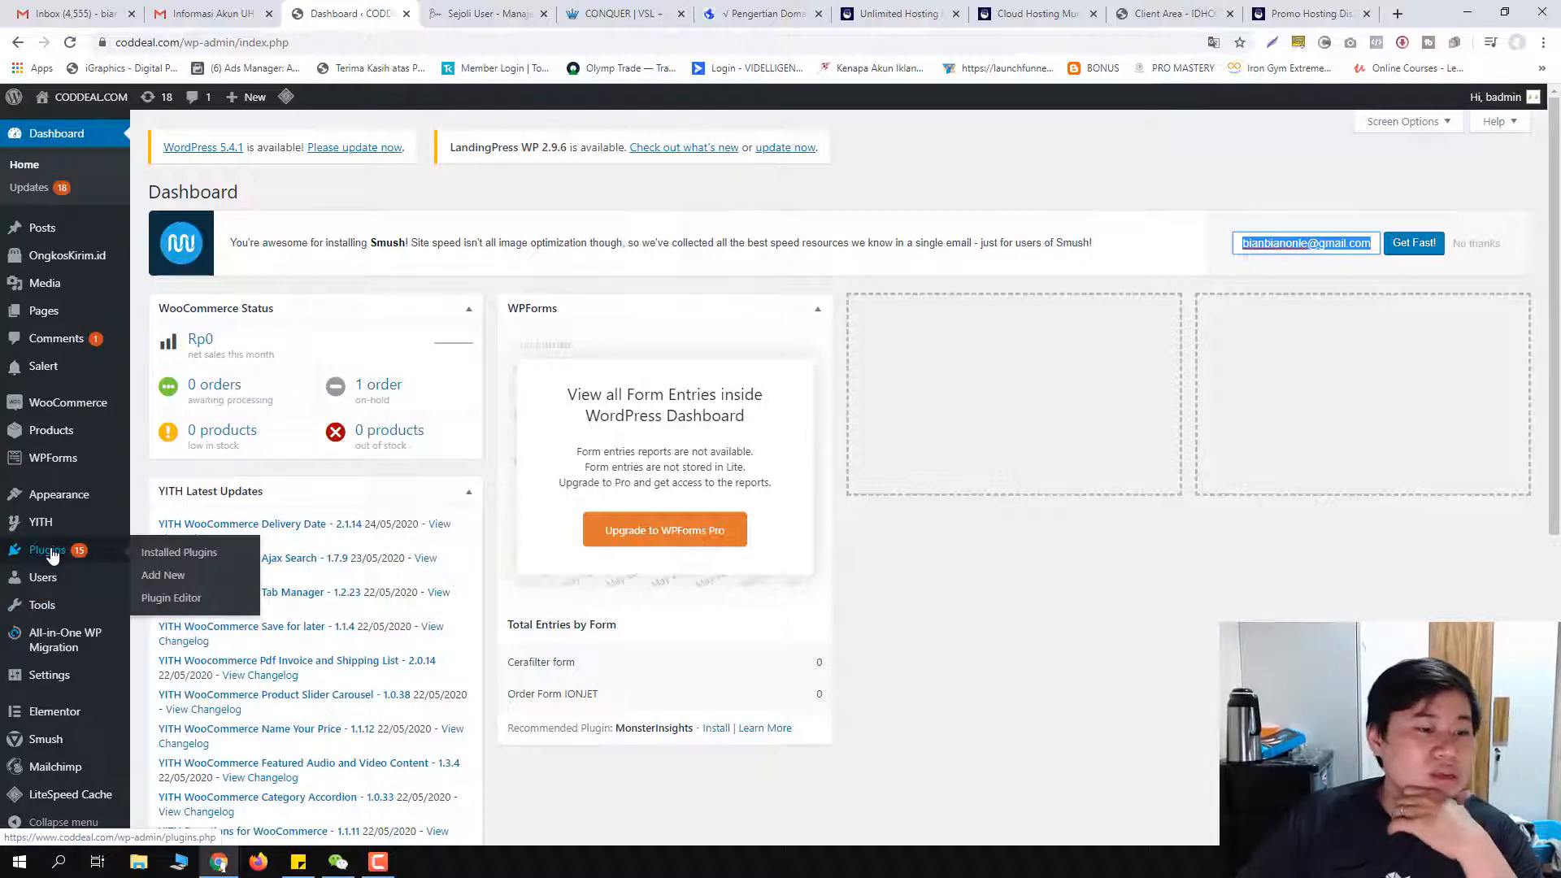